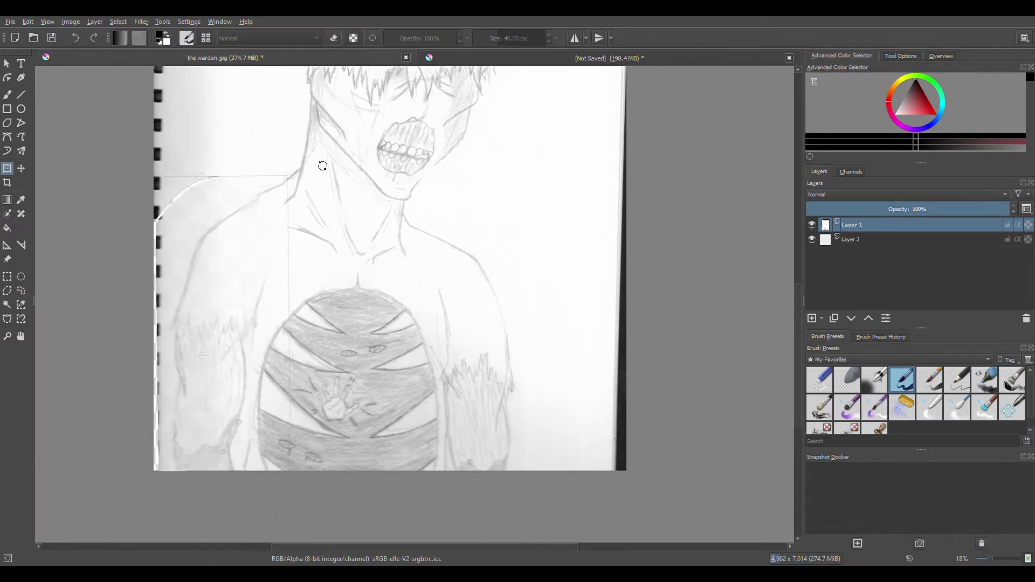
Undo the arm's last transform, select the antler beside the head on the scan and reposition it
key("b")
key("ctrl+z")
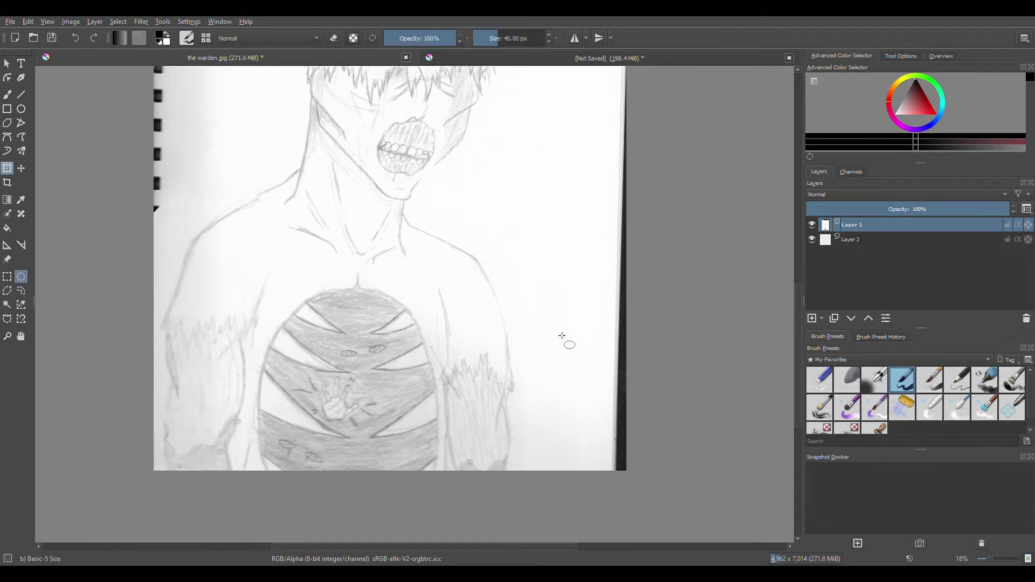
key("ctrl+r")
scroll(481, 351, "up", 5)
mouse_move(358, 100)
left_mouse_down()
mouse_move(267, 337)
mouse_move(355, 256)
left_mouse_up()
key("ctrl+t")
mouse_move(272, 203)
left_mouse_down()
mouse_move(347, 289)
mouse_move(323, 270)
left_mouse_up()
key("Return")
scroll(429, 302, "down", 3)
left_click_drag(474, 261, 484, 291)
key("ctrl+t")
key("ctrl+r")
key("ctrl+shift+a")
Add a layer named sketch and set up the Pencil-2 brush preset with a bright red colour
key("Insert")
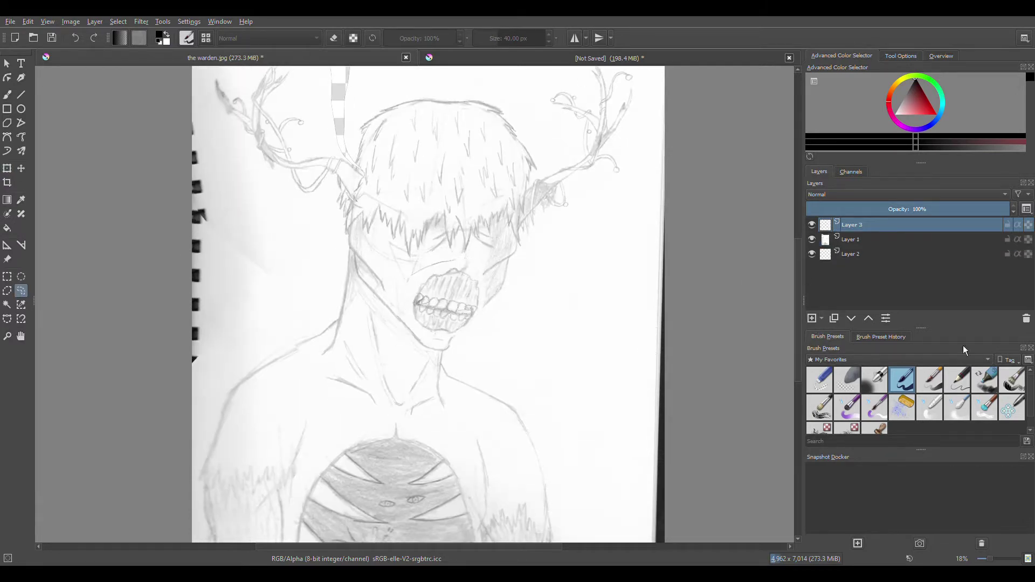
left_click(957, 380)
left_click(936, 115)
double_click(945, 219)
type("sketch")
key("Return")
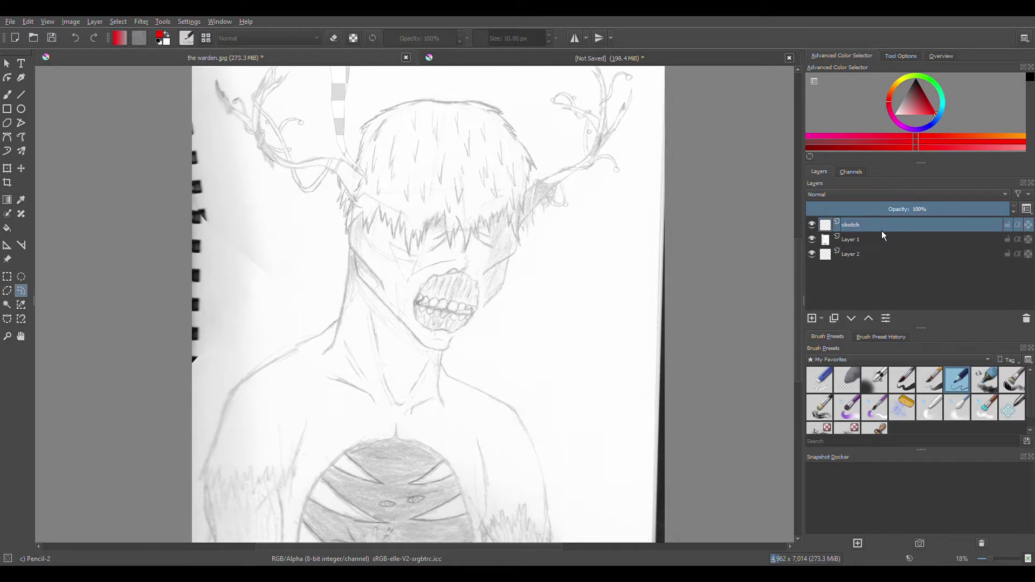
Trace the main stem and pointed branches of the left antler in red on the sketch layer
key("ctrl+space")
left_click_drag(412, 233, 365, 264)
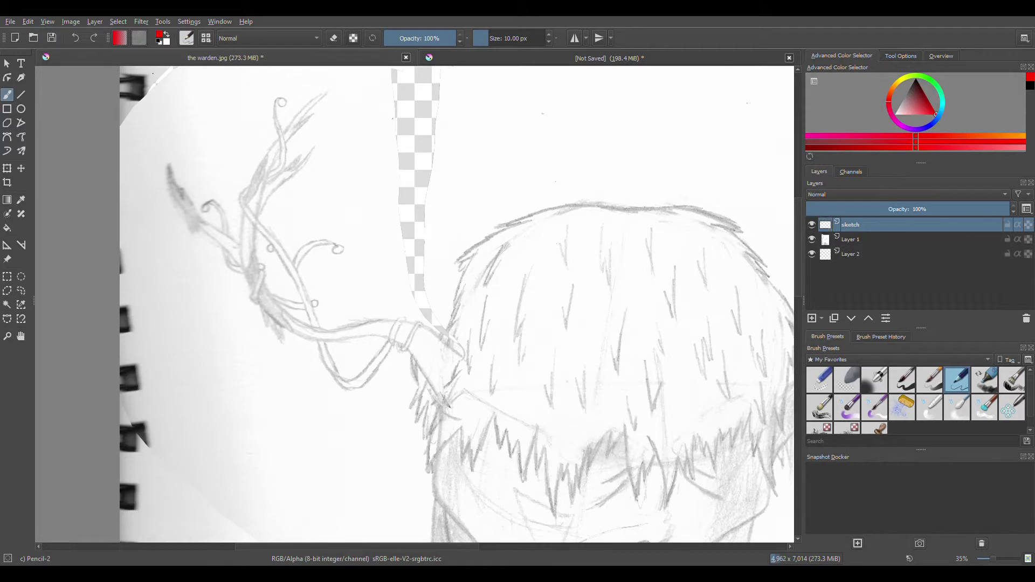
mouse_move(338, 89)
left_mouse_down()
mouse_move(296, 131)
mouse_move(338, 86)
left_mouse_up()
left_click_drag(268, 174, 263, 186)
left_click_drag(275, 142, 259, 168)
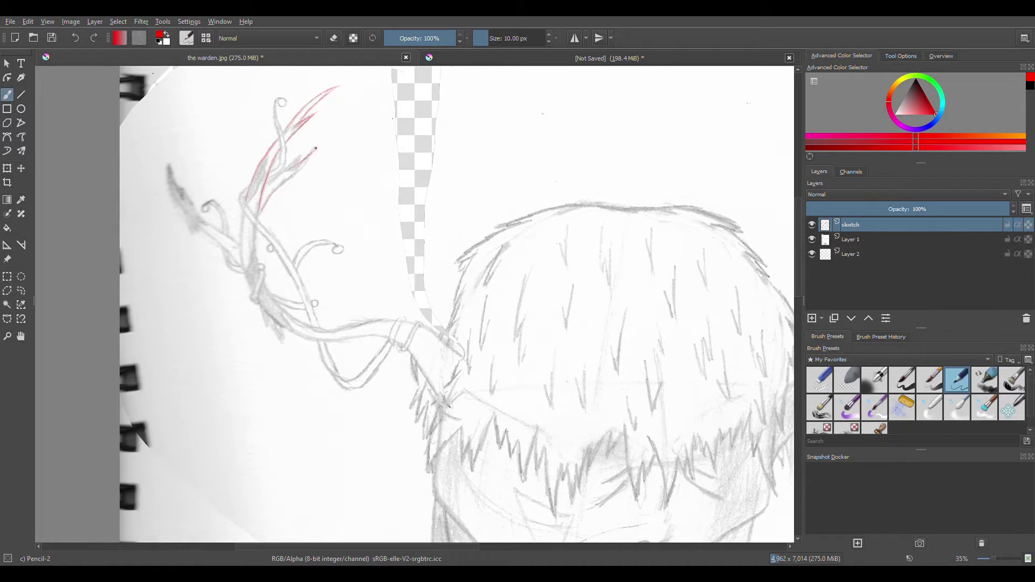
left_click_drag(316, 146, 290, 177)
left_click_drag(254, 226, 251, 292)
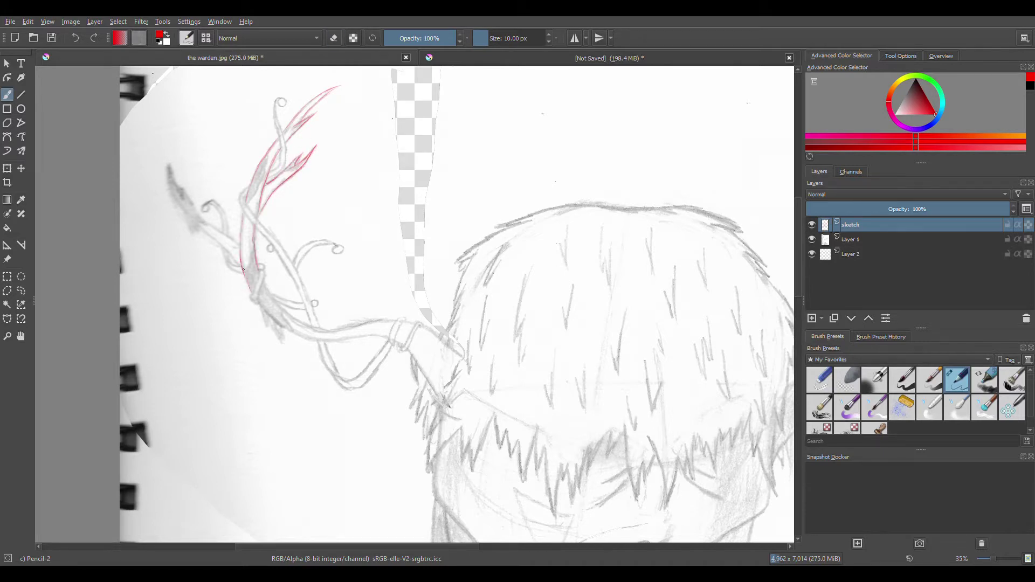
right_click(428, 176)
left_click_drag(414, 177, 401, 262)
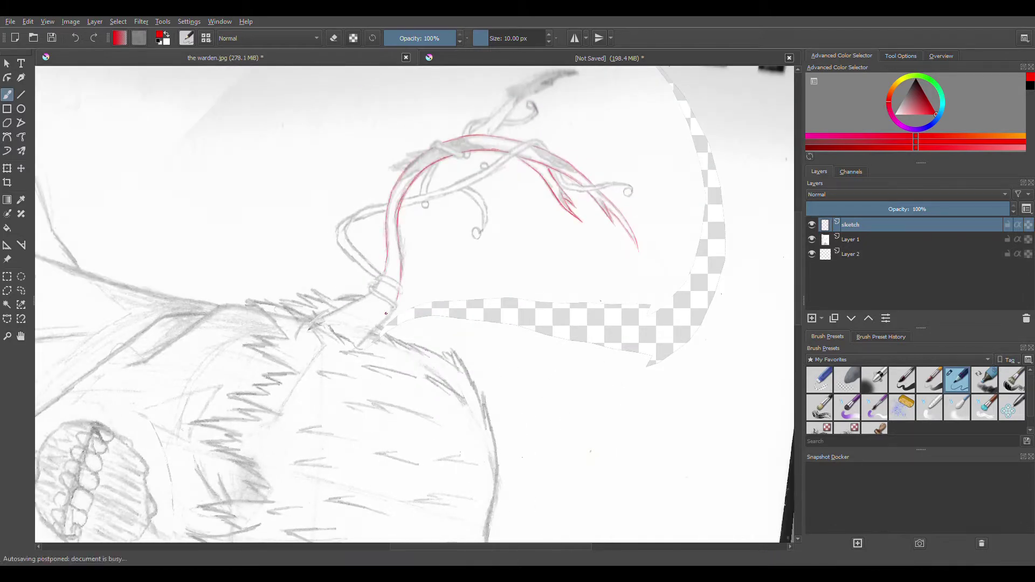
right_click(426, 167)
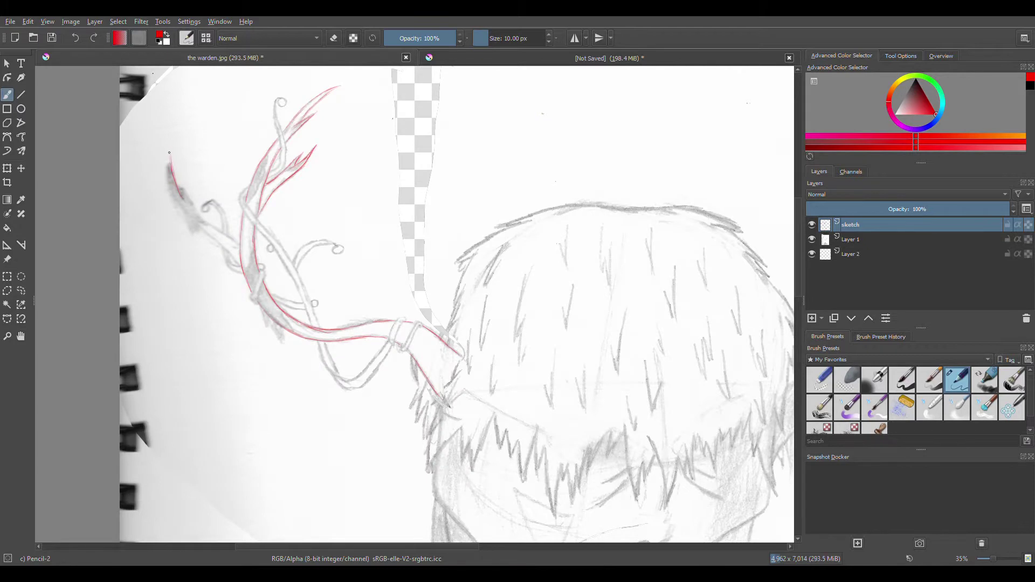
left_click_drag(170, 152, 213, 237)
Trace the curling vines wrapped around the left antler in blue
key("x")
left_click(206, 203)
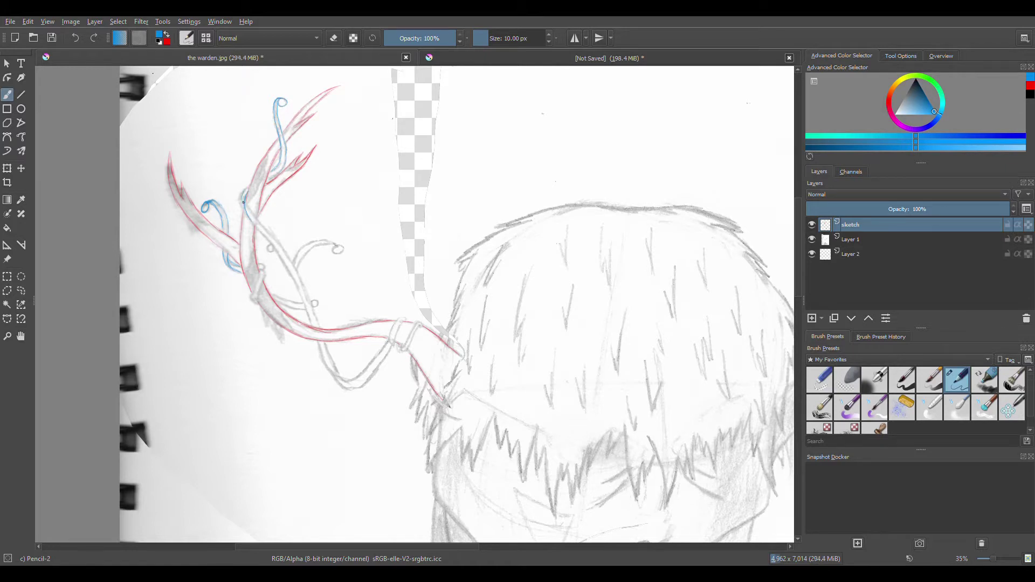
left_click_drag(272, 245, 311, 293)
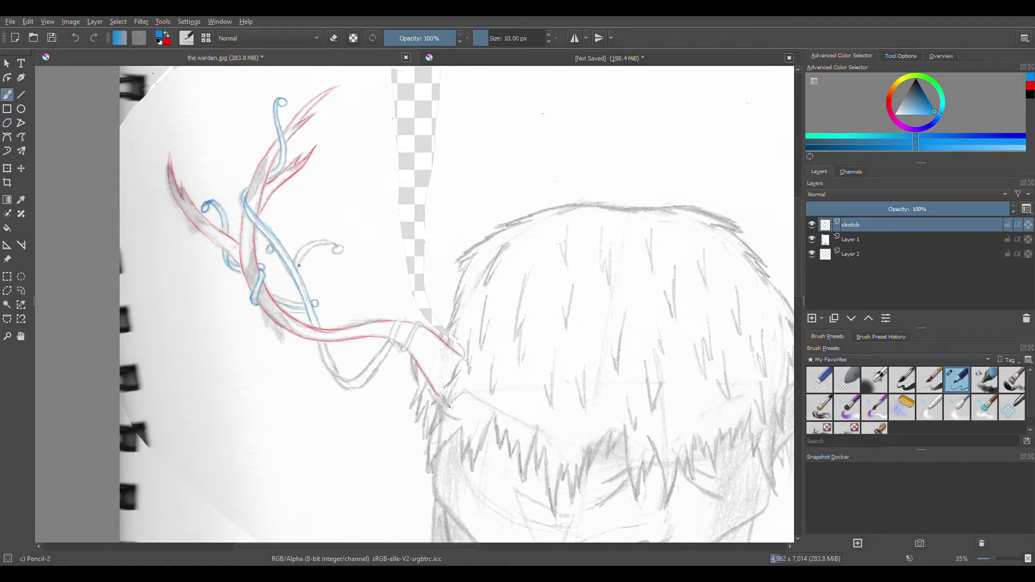
scroll(308, 249, "down", 3)
scroll(308, 250, "right", 3)
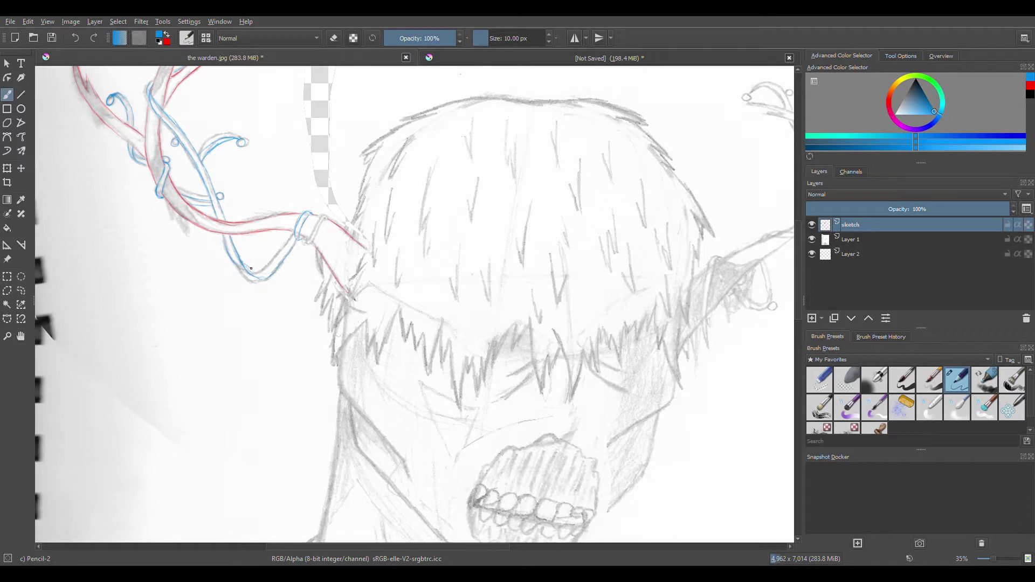
Trace the jagged hair below the left antler in red and the vine loop at the antler's base in blue
left_click(172, 36)
mouse_move(369, 162)
left_mouse_down()
mouse_move(349, 231)
mouse_move(369, 254)
mouse_move(332, 364)
left_mouse_up()
mouse_move(367, 320)
left_mouse_down()
mouse_move(331, 364)
mouse_move(335, 296)
mouse_move(322, 313)
left_mouse_up()
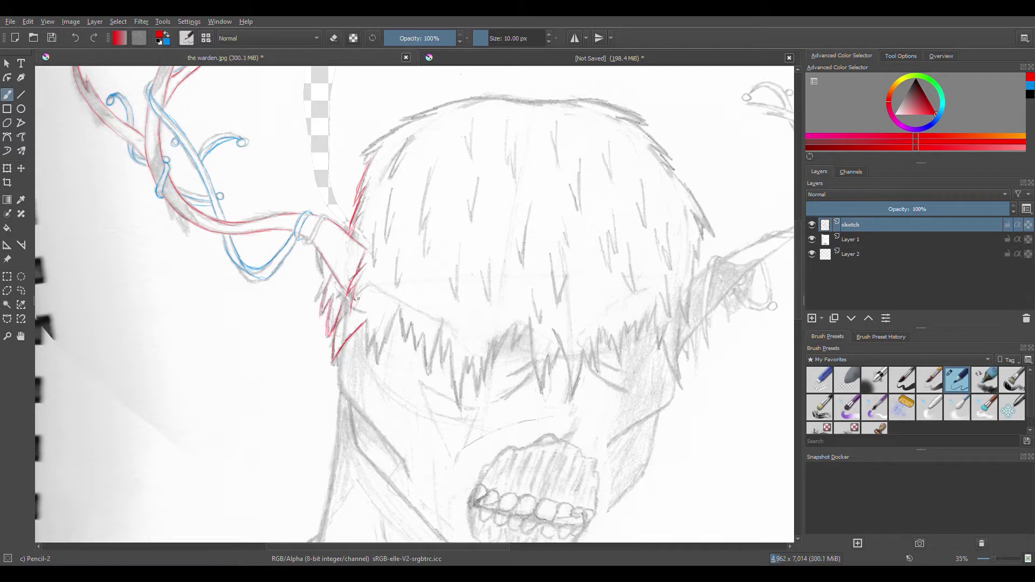
key("x")
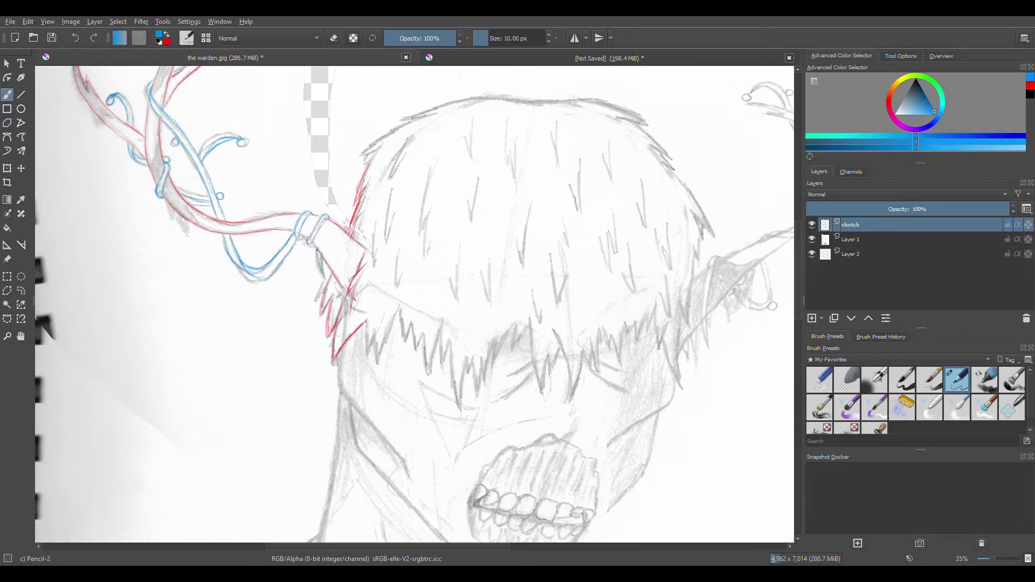
Add a layer named blackout above Layer 1
mouse_move(615, 505)
left_mouse_down()
mouse_move(458, 365)
mouse_move(445, 380)
left_mouse_up()
key("x")
mouse_move(501, 275)
left_mouse_down()
mouse_move(489, 332)
mouse_move(474, 362)
mouse_move(390, 447)
left_mouse_up()
mouse_move(198, 263)
left_mouse_down()
mouse_move(201, 295)
mouse_move(303, 413)
mouse_move(381, 459)
left_mouse_up()
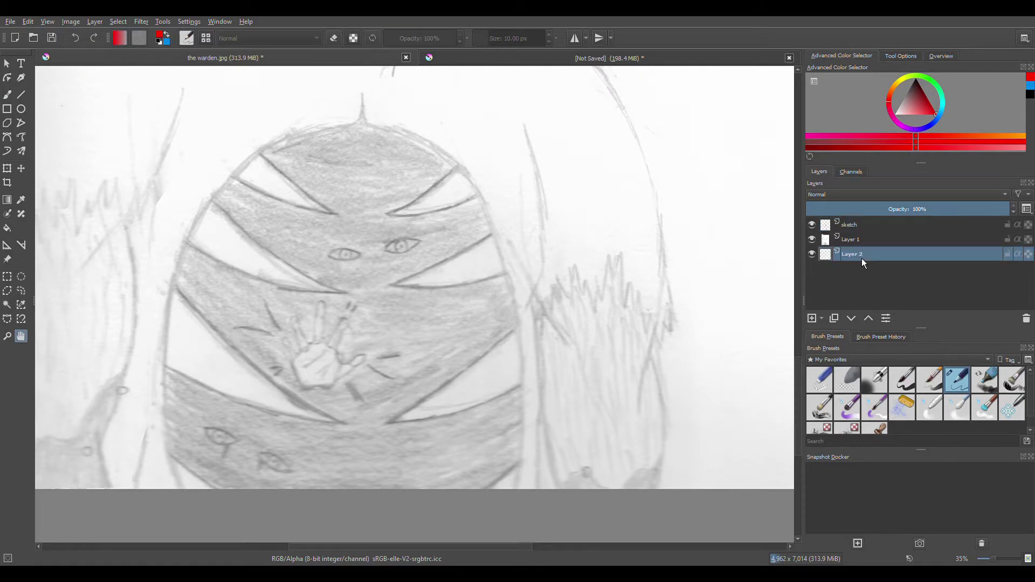
double_click(877, 241)
type("blackout")
key("Return")
Paint over the eyes, hand and marks inside the ribcage with sampled grey using the Basic-5 Size brush
left_click(902, 380)
left_click_drag(372, 245, 421, 245)
key("ctrl+z")
left_click(431, 356, "ctrl")
left_click_drag(334, 254, 358, 242)
left_click_drag(345, 302, 356, 388)
mouse_move(242, 323)
left_mouse_down()
mouse_move(300, 342)
mouse_move(280, 372)
left_mouse_up()
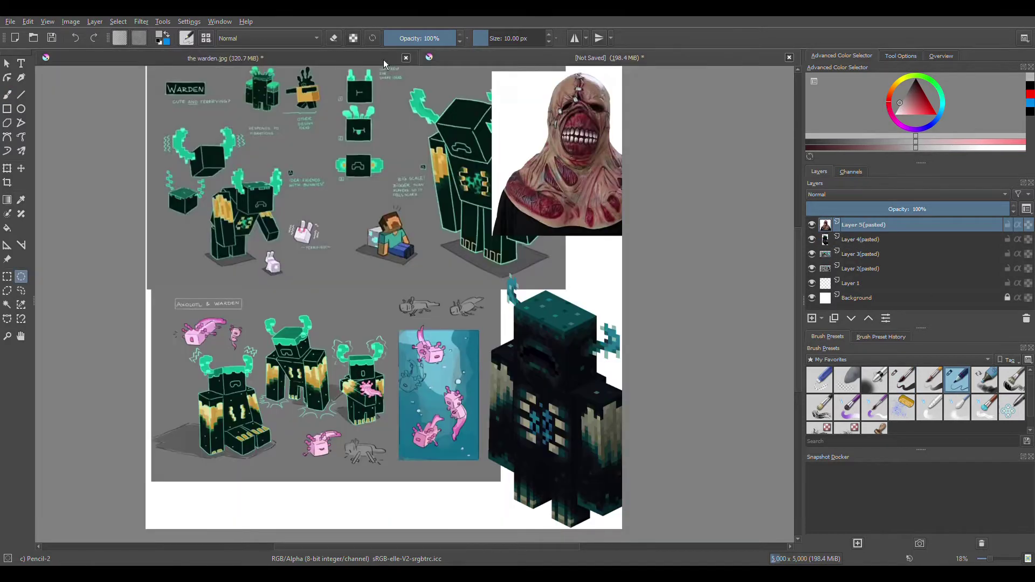
Return to the warden.jpg drawing and sketch a red wailing ghost head at the ribcage's lower left on the sketch layer
left_click(384, 64)
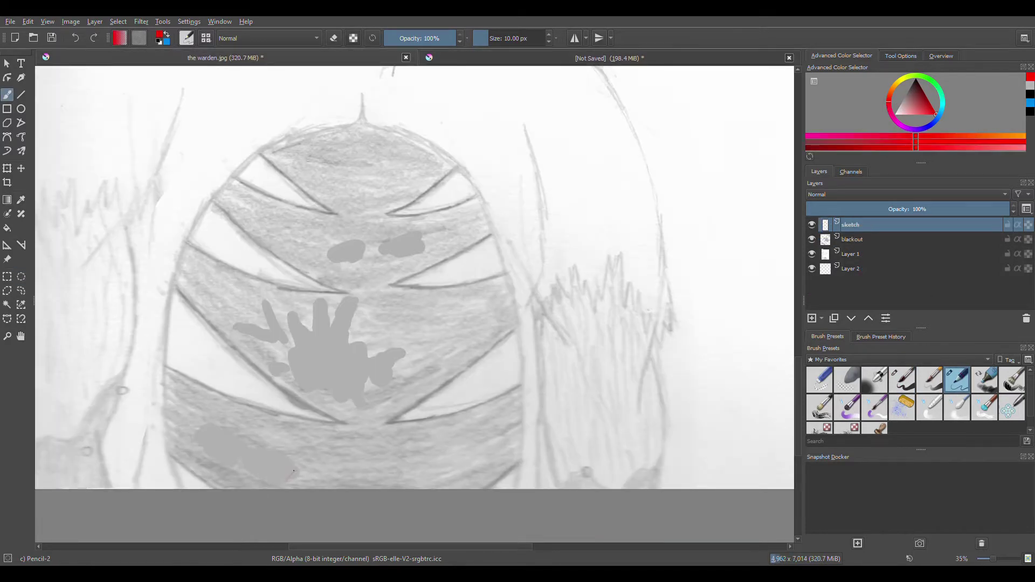
mouse_move(296, 422)
left_mouse_down()
mouse_move(274, 434)
mouse_move(264, 482)
left_mouse_up()
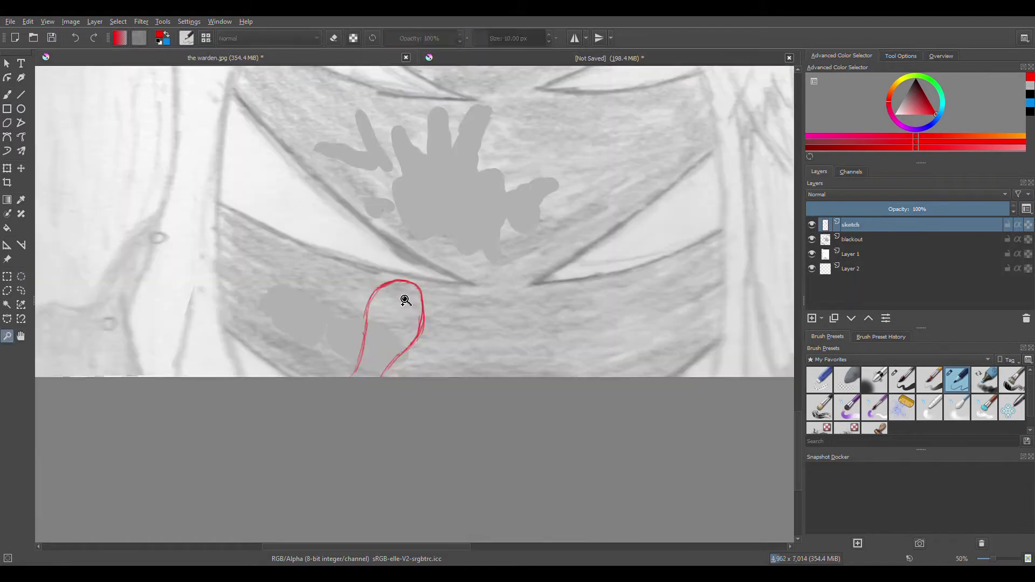
mouse_move(408, 303)
left_mouse_down()
mouse_move(412, 315)
mouse_move(380, 299)
mouse_move(404, 324)
left_mouse_up()
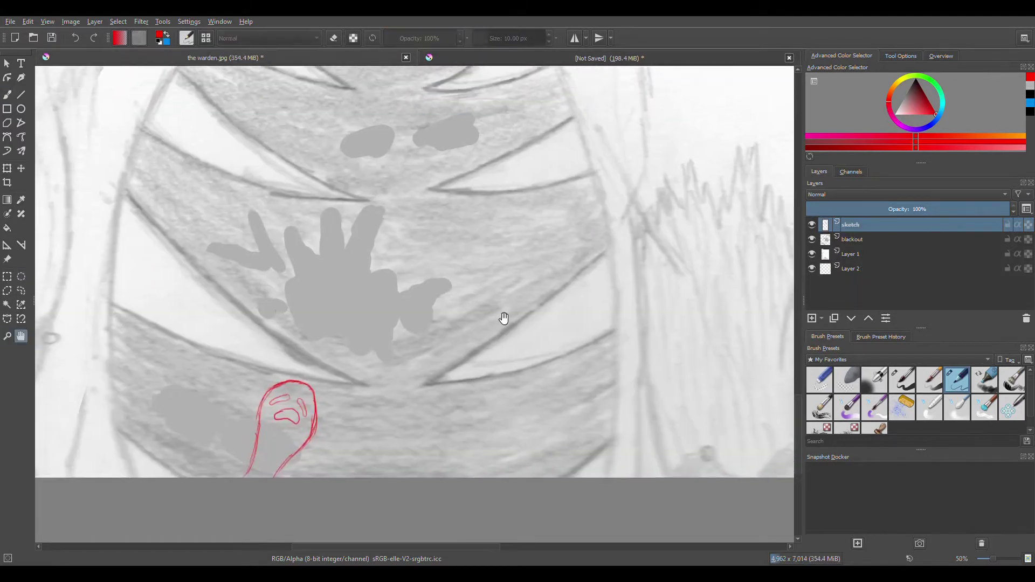
Sketch a second red ghost head with a wailing face and tapering neck right of the greyed-out hand
mouse_move(440, 217)
left_mouse_down()
mouse_move(469, 234)
mouse_move(478, 286)
left_mouse_up()
mouse_move(455, 218)
left_mouse_down()
mouse_move(476, 275)
mouse_move(442, 219)
mouse_move(420, 245)
mouse_move(458, 294)
left_mouse_up()
left_click_drag(461, 231, 444, 236)
left_click_drag(445, 238, 432, 248)
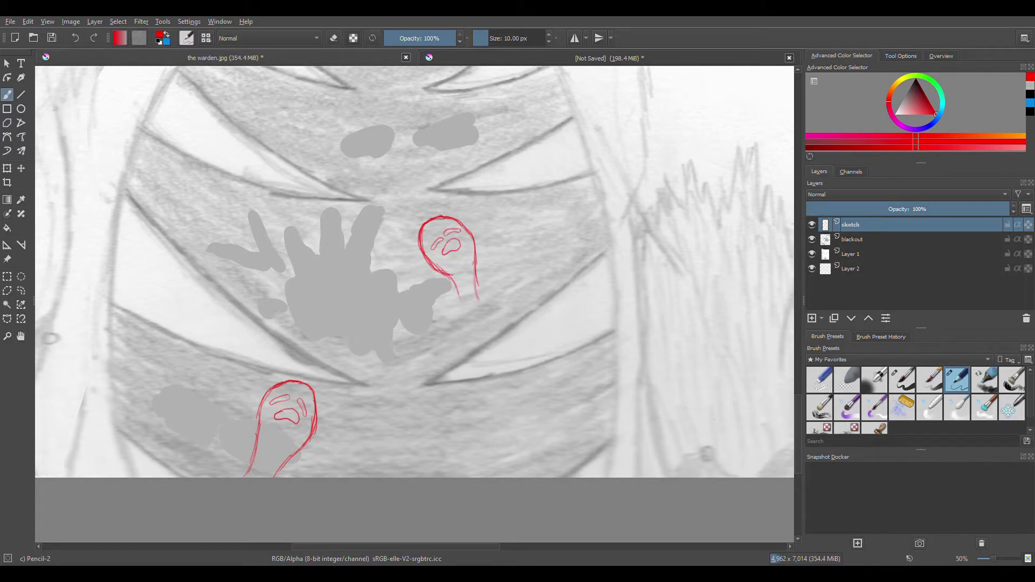
Sketch an overlapping ghost head with a wailing face just below the one right of the hand
mouse_move(455, 335)
left_mouse_down()
mouse_move(468, 299)
mouse_move(488, 290)
mouse_move(511, 308)
mouse_move(487, 340)
left_mouse_up()
left_click_drag(459, 309, 458, 340)
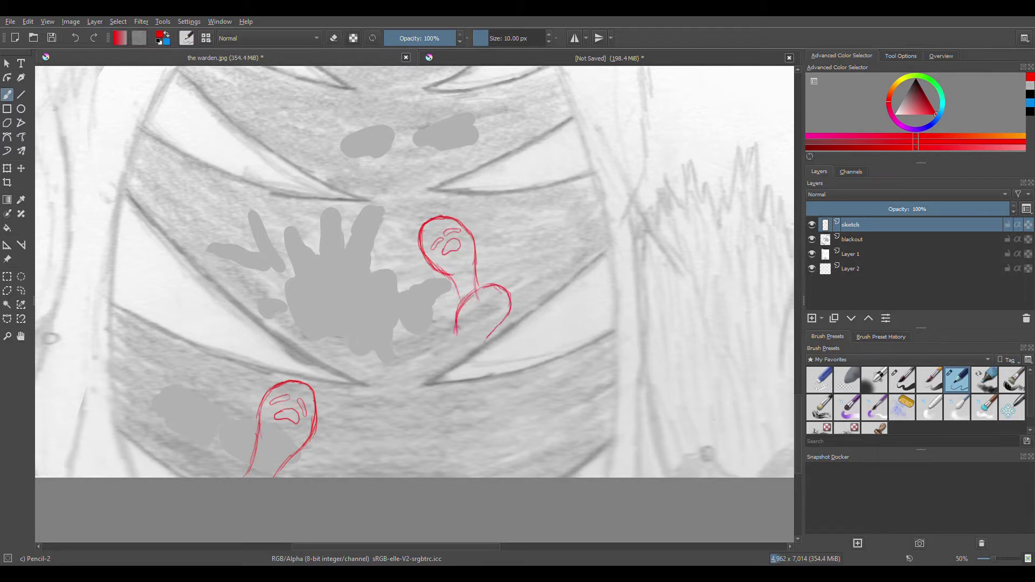
left_click_drag(484, 299, 477, 305)
left_click_drag(487, 312, 476, 321)
Sketch a ghost head with a trailing tail between the upper left ribs
left_click_drag(627, 138, 665, 208)
mouse_move(340, 207)
left_mouse_down()
mouse_move(325, 171)
mouse_move(370, 192)
mouse_move(344, 183)
left_mouse_up()
left_click_drag(339, 180, 330, 188)
left_click_drag(345, 186, 354, 184)
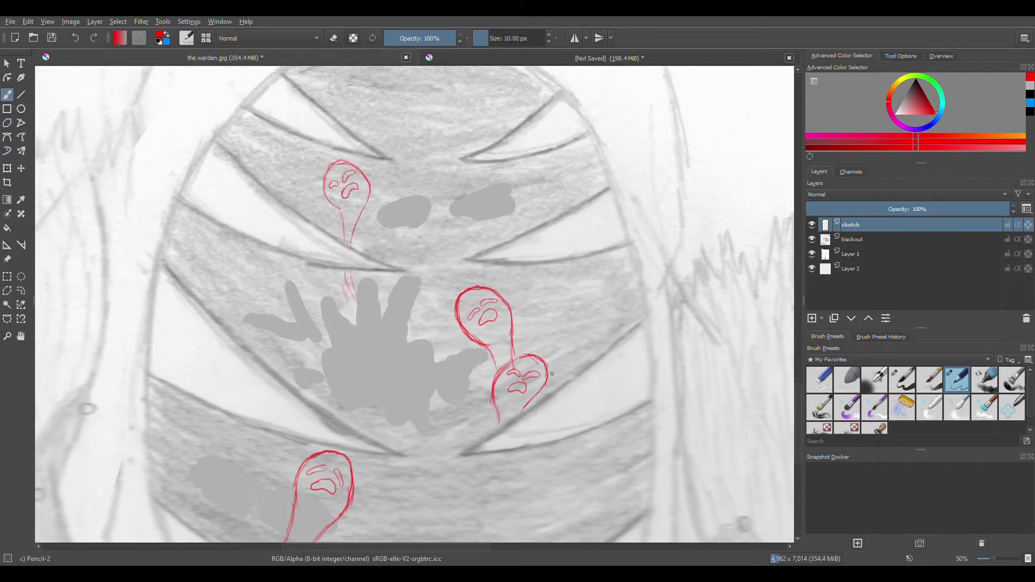
Sketch a small ghost head between the upper right ribs and extend the ghost tails below the lower right rib
left_click_drag(580, 428, 503, 314)
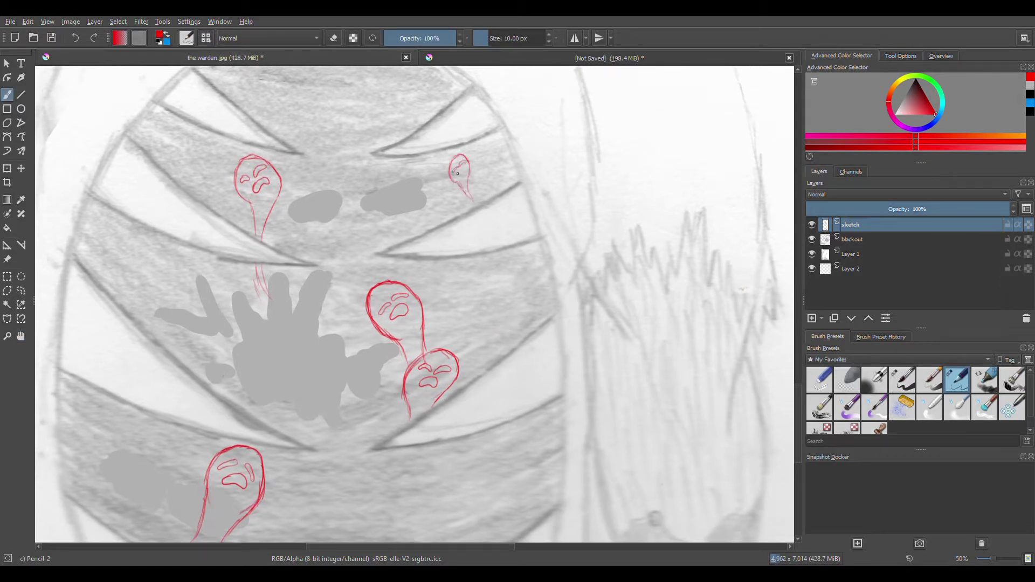
scroll(417, 237, "down", 2)
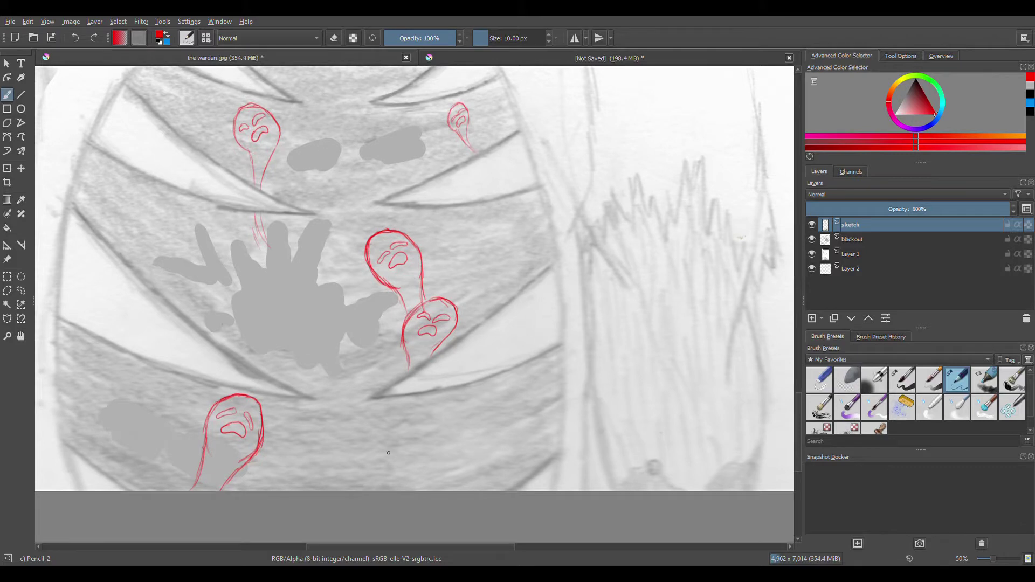
left_click_drag(463, 352, 576, 335)
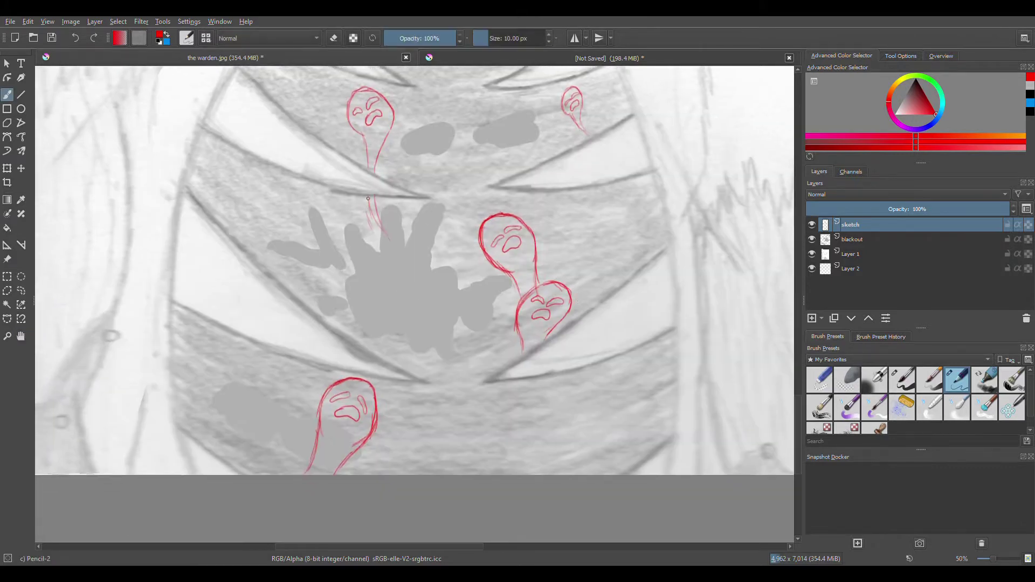
left_click_drag(513, 387, 496, 462)
mouse_move(546, 378)
left_mouse_down()
mouse_move(543, 469)
mouse_move(534, 464)
left_mouse_up()
key("e")
key("e")
Sketch two more wailing ghost heads, one in the ribcage's top arch and one above the greyed-out hand
scroll(599, 207, "up", 3)
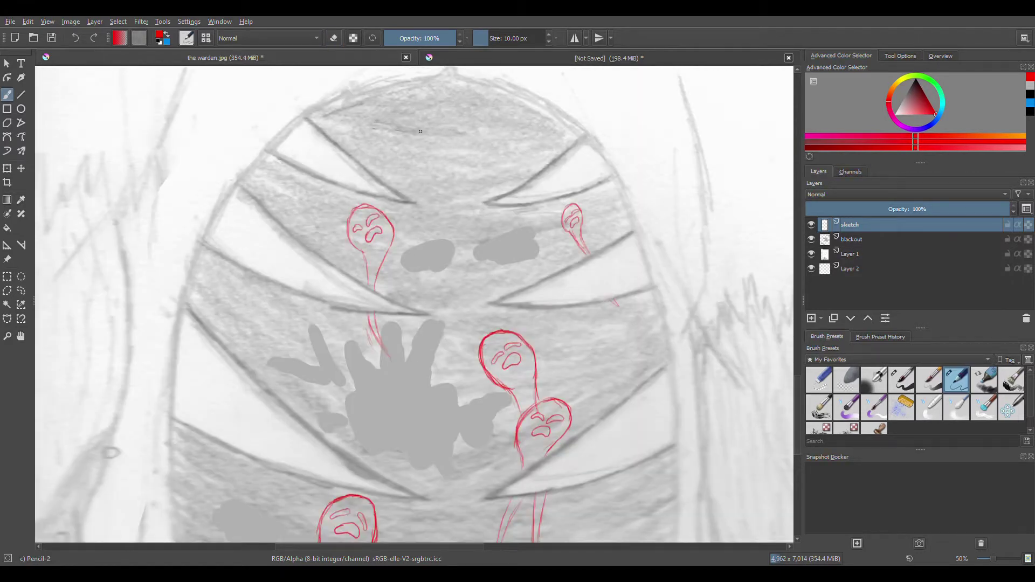
left_click_drag(440, 117, 400, 162)
left_click_drag(352, 193, 355, 136)
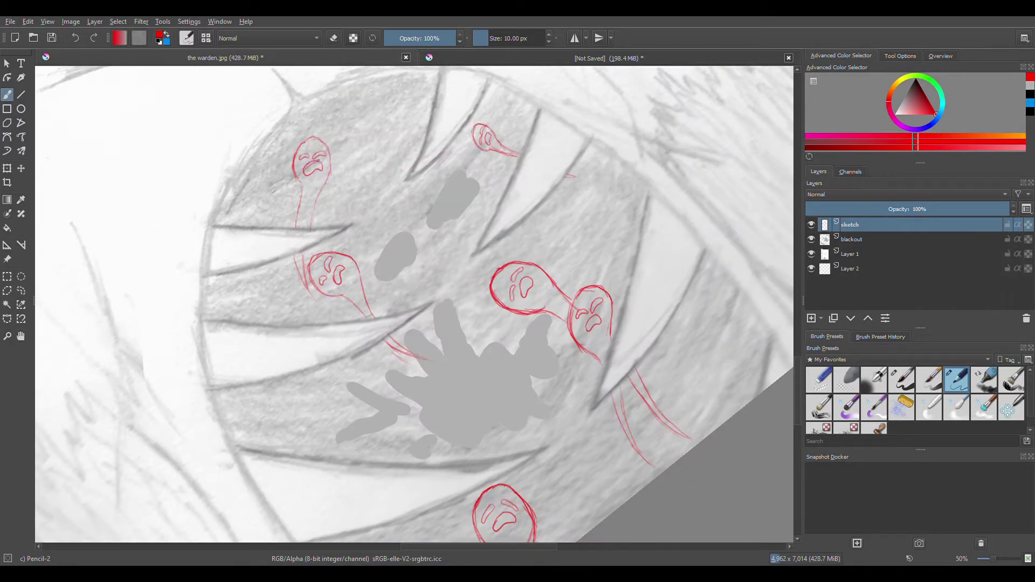
Trace the jawline and the left arm's inner edge with its jagged fur in red
key("5")
scroll(416, 312, "down", 1)
scroll(364, 128, "up", 1)
mouse_move(363, 128)
left_mouse_down()
mouse_move(324, 241)
mouse_move(304, 249)
mouse_move(308, 393)
mouse_move(282, 471)
mouse_move(287, 525)
left_mouse_up()
left_click_drag(317, 257, 318, 527)
left_click_drag(719, 196, 689, 339)
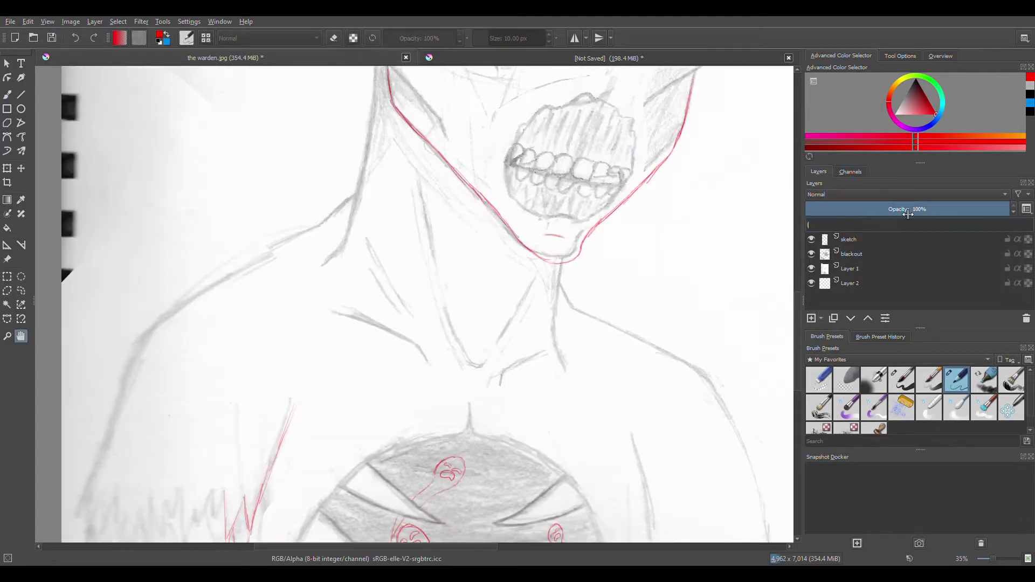
Name the new top layer line art and set the black Basic-5 Size brush to 40 px, undoing the test strokes
left_click(902, 380)
left_click_drag(423, 257, 566, 216)
left_click(510, 45)
type("40")
key("Return")
key("ctrl+z")
left_click_drag(340, 346, 536, 201)
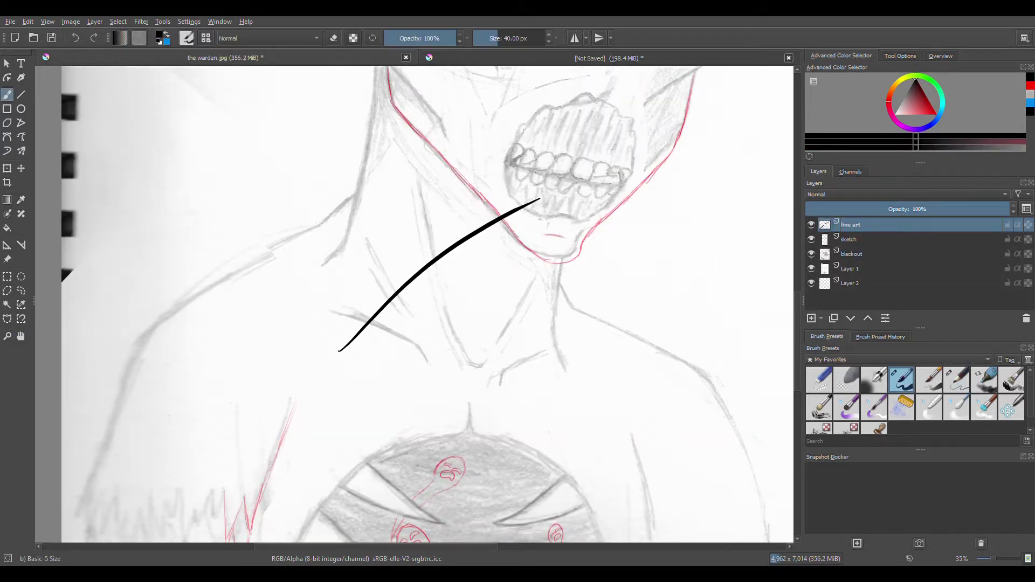
key("ctrl+z")
Ink the mouth's wavy upper-left edge and the pointed tooth at its left corner, redrawing the corner lines
scroll(694, 67, "up", 2)
mouse_move(287, 190)
left_mouse_down()
mouse_move(230, 213)
mouse_move(203, 257)
mouse_move(191, 307)
left_mouse_up()
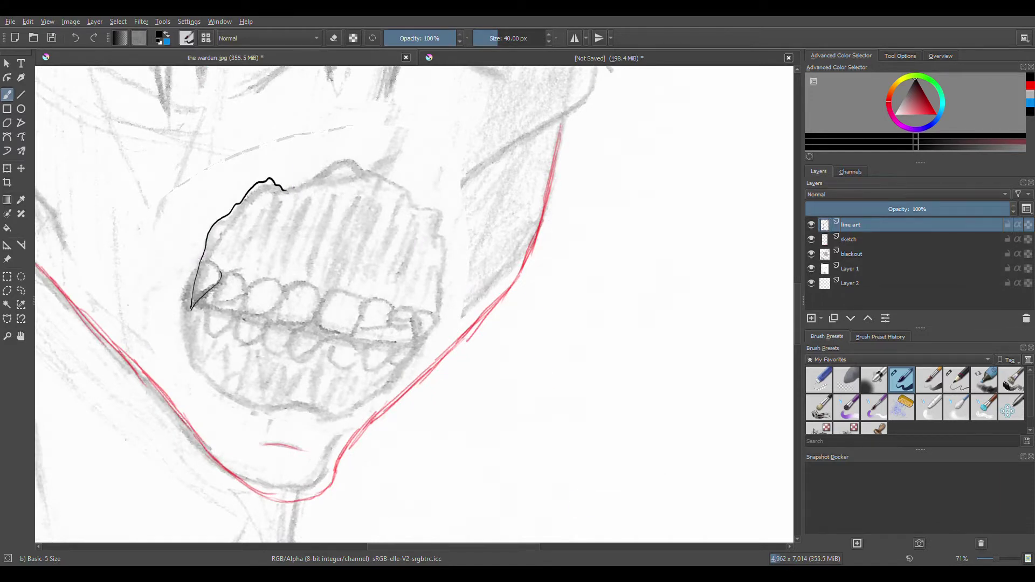
scroll(397, 272, "up", 3)
key("e")
mouse_move(397, 273)
left_mouse_down()
mouse_move(409, 362)
mouse_move(422, 264)
mouse_move(415, 358)
left_mouse_up()
left_click(811, 268)
key("e")
key("ctrl+z")
key("ctrl+z")
mouse_move(445, 225)
left_mouse_down()
mouse_move(414, 280)
mouse_move(414, 368)
left_mouse_up()
left_click_drag(483, 243, 414, 369)
left_click_drag(447, 186, 395, 297)
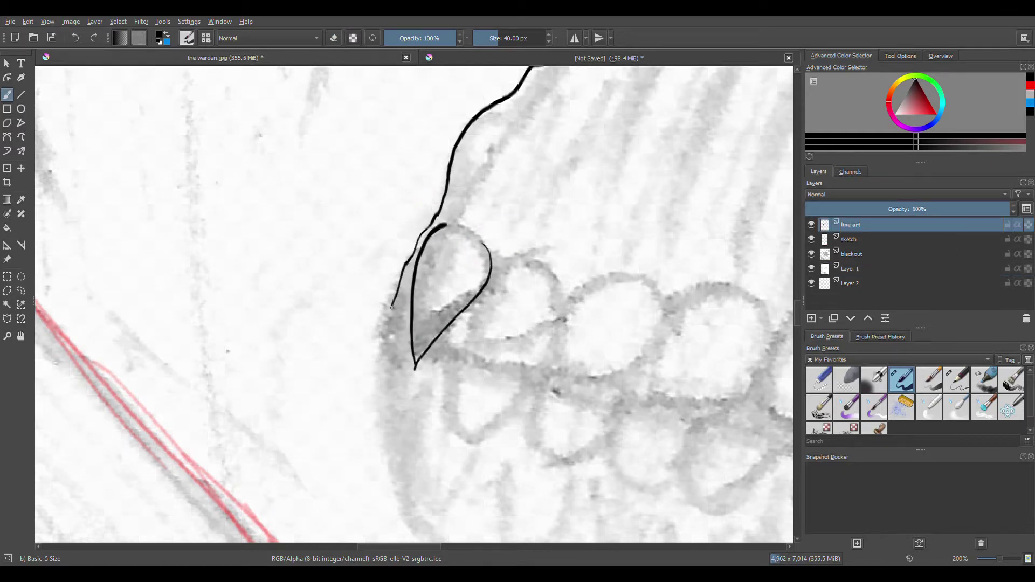
Ink the mouth's ragged top and right edge and the small irregular holes above it
scroll(395, 297, "down", 2)
mouse_move(372, 154)
left_mouse_down()
mouse_move(509, 103)
mouse_move(619, 174)
left_mouse_up()
mouse_move(431, 124)
left_mouse_down()
mouse_move(460, 108)
mouse_move(434, 132)
left_mouse_up()
left_click_drag(619, 173, 650, 245)
left_click_drag(637, 128, 618, 156)
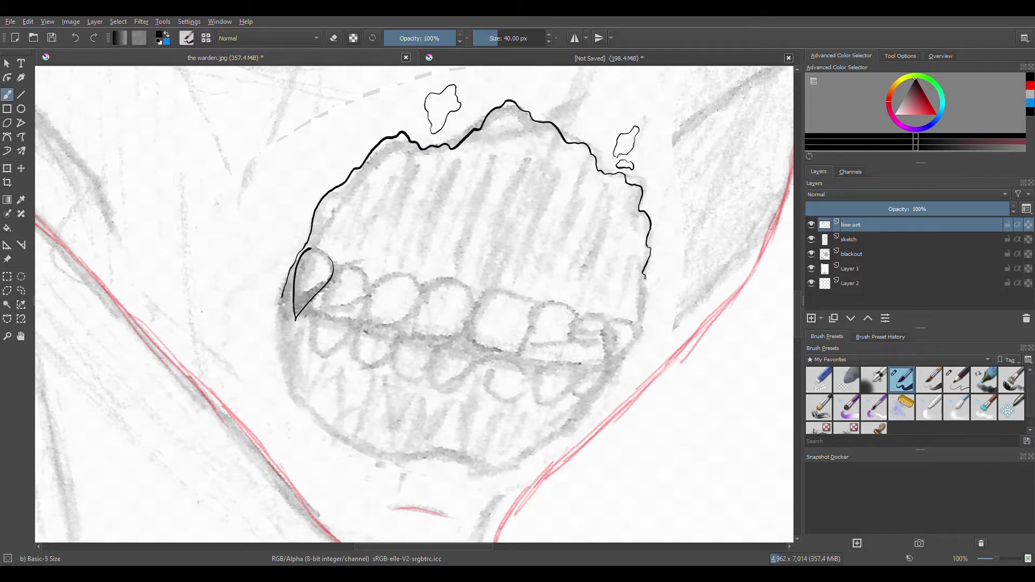
left_click_drag(644, 274, 647, 309)
Ink the pointed tooth at the mouth's right corner
scroll(647, 309, "down", 3)
left_click_drag(628, 229, 611, 284)
key("ctrl+z")
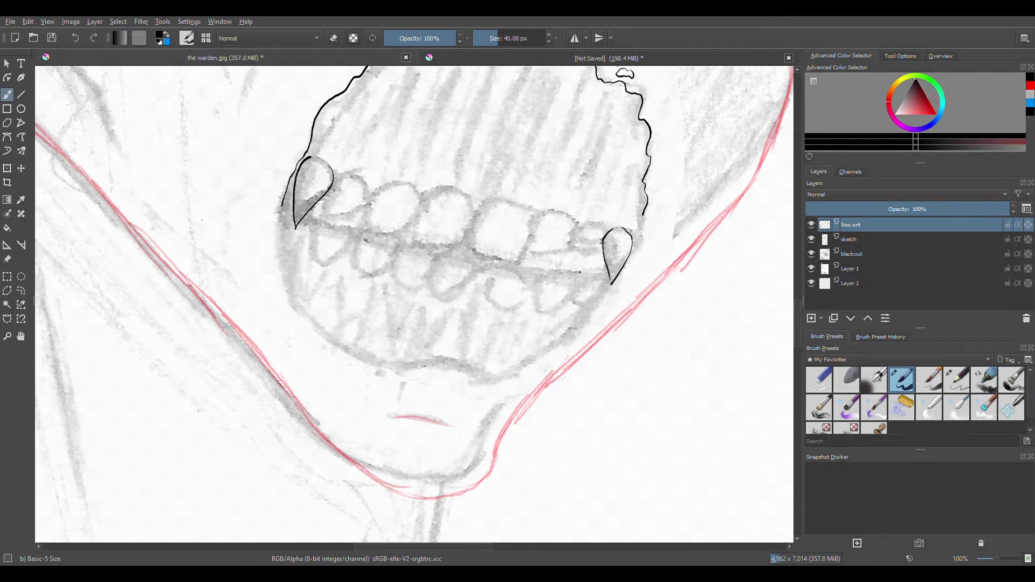
Check the reference image document and ink the mouth's wavy lower edge between the two corner teeth
left_click(748, 59)
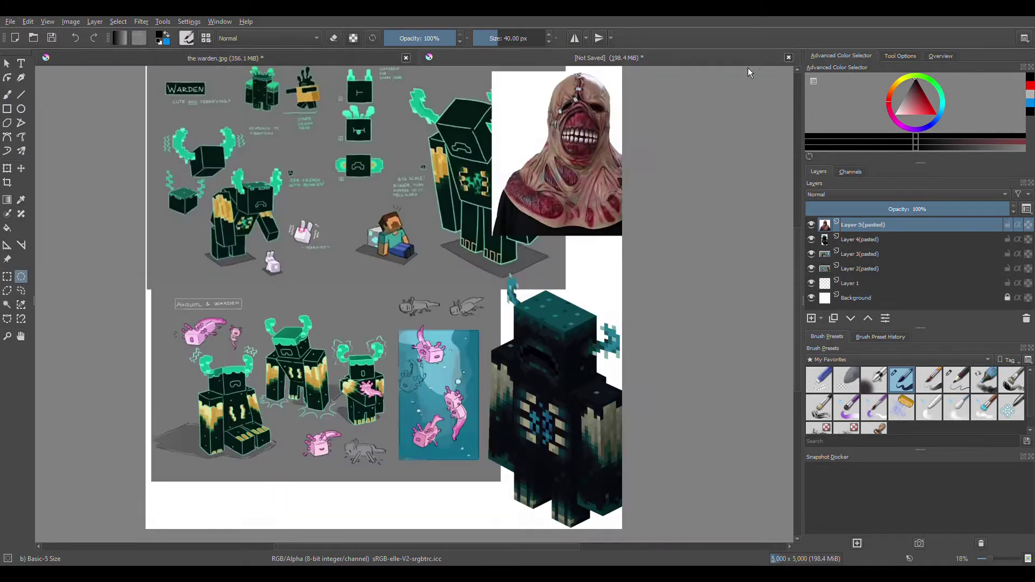
key("ctrl+Tab")
mouse_move(282, 205)
left_mouse_down()
mouse_move(294, 283)
mouse_move(338, 314)
left_mouse_up()
mouse_move(602, 263)
left_mouse_down()
mouse_move(563, 319)
mouse_move(499, 356)
mouse_move(411, 323)
left_mouse_up()
key("ctrl+z")
left_click_drag(592, 287, 534, 338)
left_click_drag(614, 264, 591, 286)
left_click_drag(488, 353, 405, 343)
left_click_drag(337, 315, 405, 343)
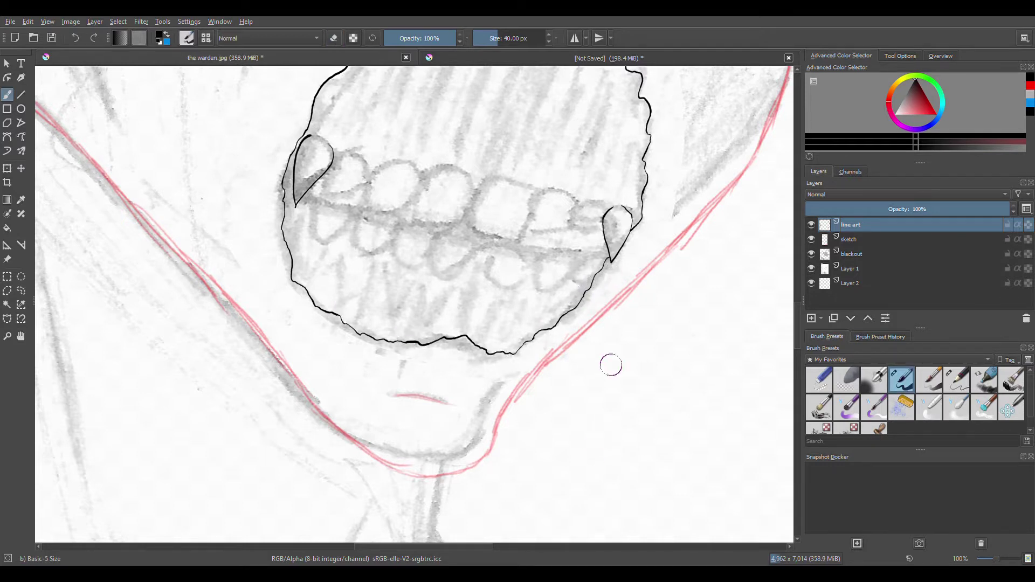
Ink the sides and uneven bottom edge of the middle upper tooth
left_click_drag(611, 365, 580, 384)
left_click_drag(442, 200, 431, 249)
left_click_drag(393, 197, 382, 241)
left_click_drag(381, 241, 431, 249)
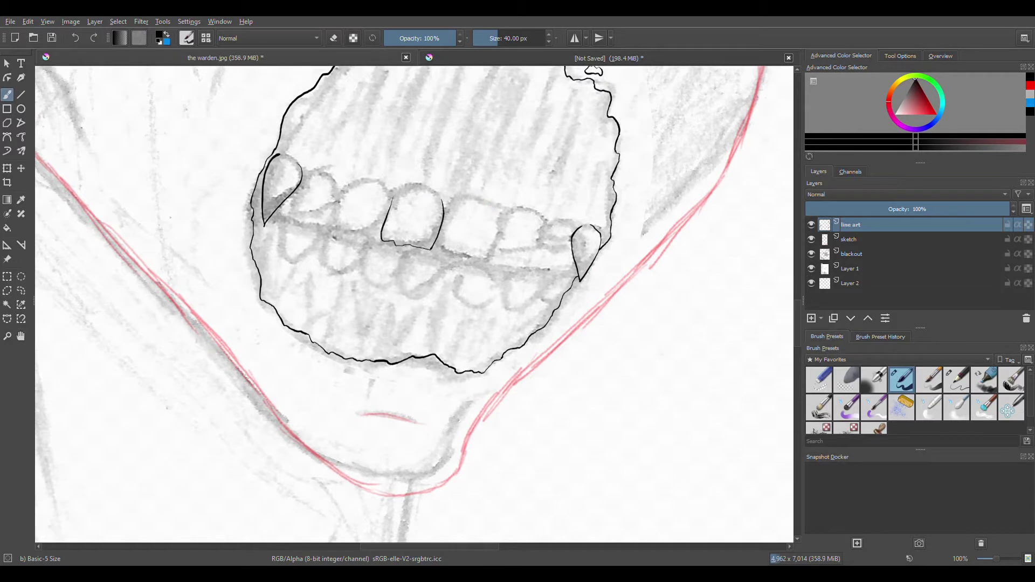
Ink the two upper teeth between the mouth's left corner tooth and the middle tooth
mouse_move(309, 178)
left_mouse_down()
mouse_move(292, 213)
mouse_move(337, 190)
mouse_move(397, 199)
left_mouse_up()
key("ctrl+z")
mouse_move(397, 190)
left_mouse_down()
mouse_move(377, 225)
mouse_move(339, 229)
left_mouse_up()
left_click_drag(349, 184, 343, 190)
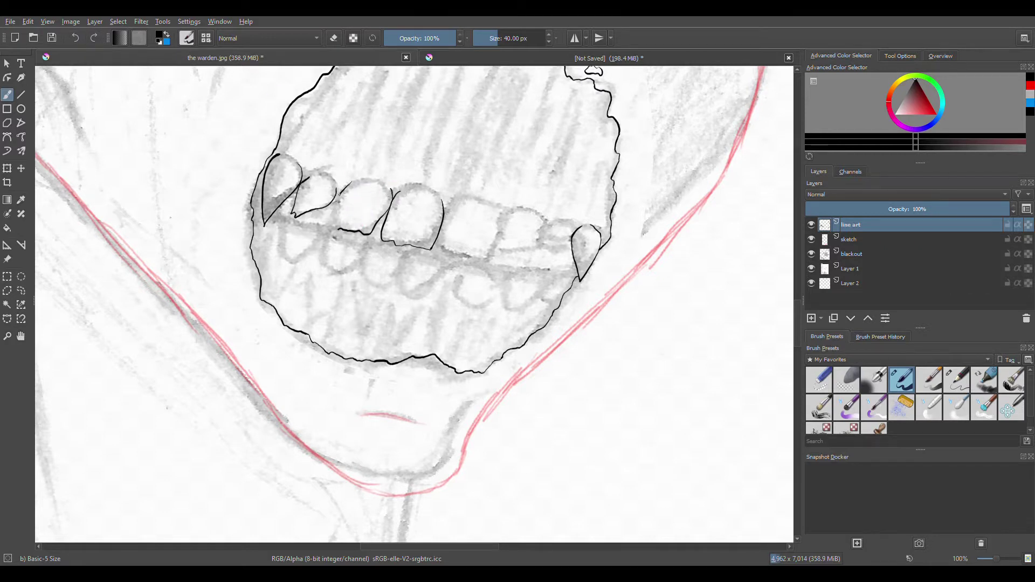
Ink the upper teeth between the middle tooth and the right corner tooth, cleaning up the smallest one's outline
scroll(352, 219, "right", 3)
left_click_drag(490, 239, 469, 242)
left_click_drag(488, 248, 471, 251)
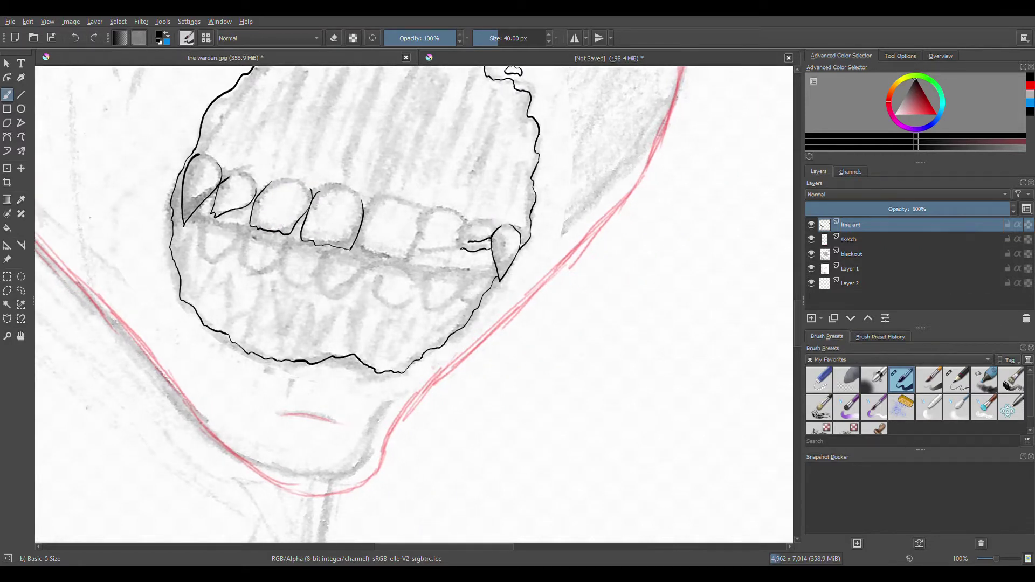
key("e")
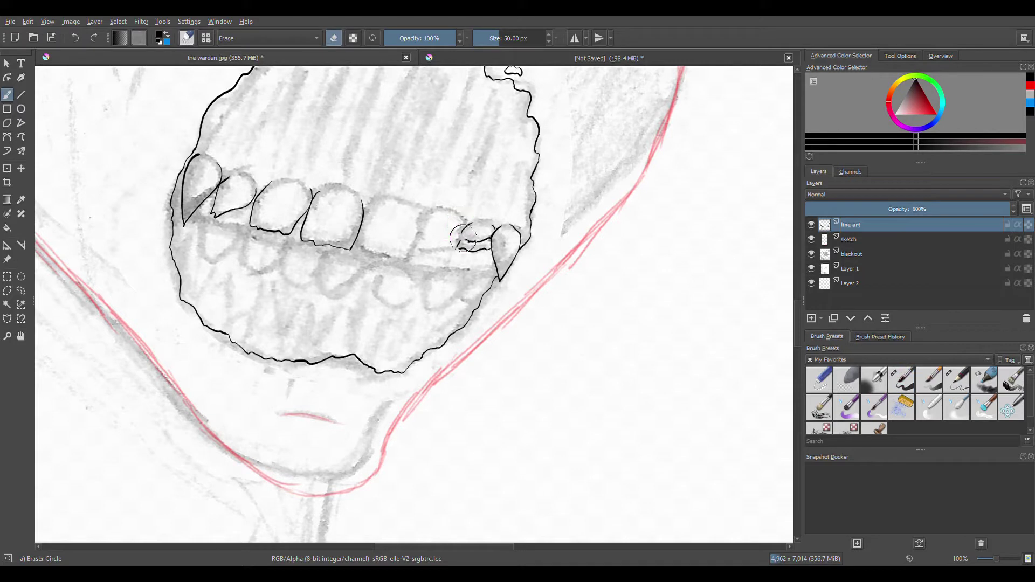
key("e")
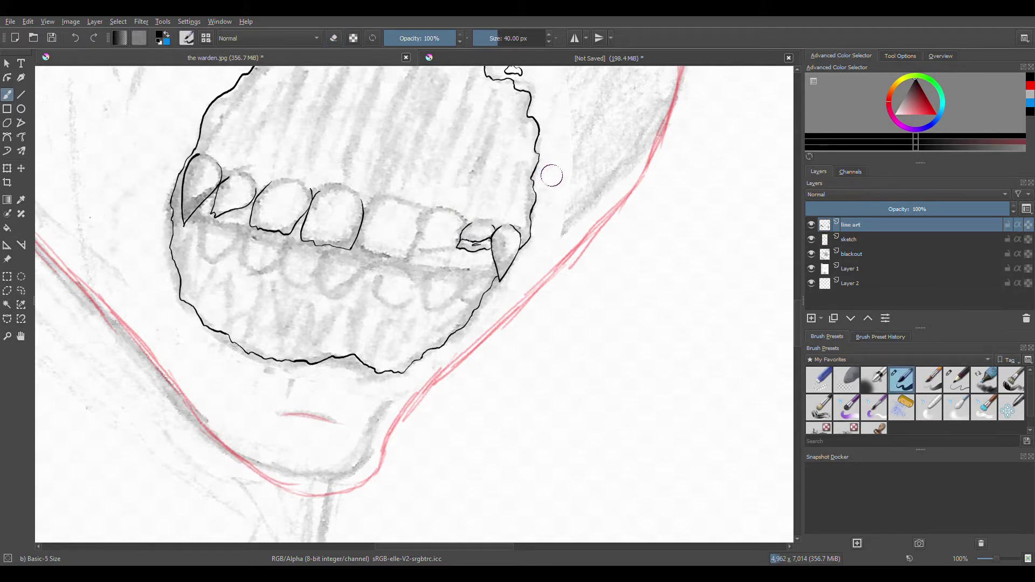
left_click_drag(539, 155, 534, 183)
mouse_move(454, 215)
left_mouse_down()
mouse_move(412, 249)
mouse_move(437, 265)
left_mouse_up()
left_click_drag(398, 260, 362, 243)
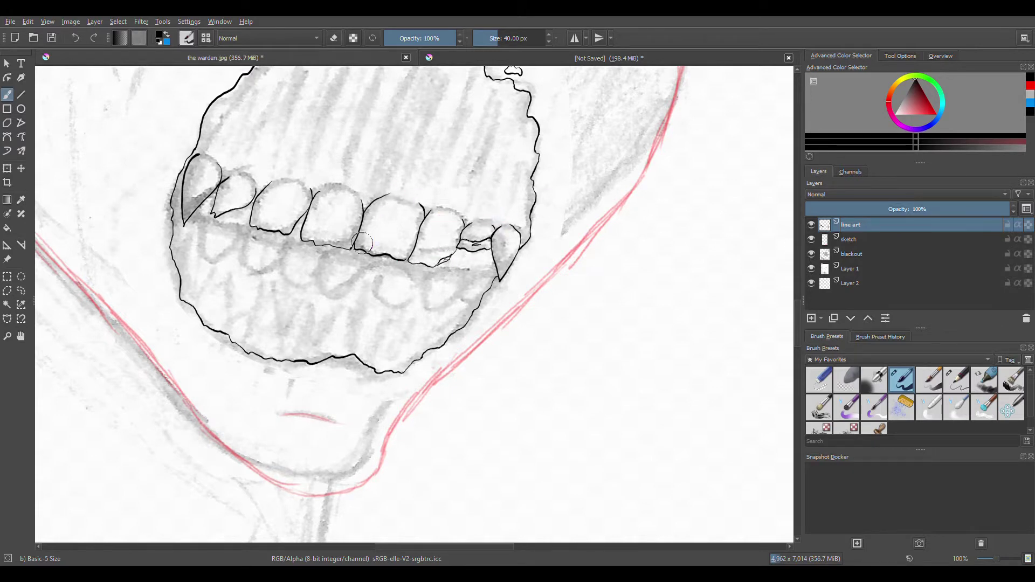
Draw short, thin gum lines above the row of upper teeth and a small mark at the mouth's left edge
left_click_drag(244, 138, 246, 161)
left_click_drag(285, 133, 287, 169)
left_click_drag(376, 136, 348, 174)
left_click_drag(398, 128, 400, 181)
left_click_drag(448, 120, 413, 187)
left_click_drag(468, 165, 457, 193)
mouse_move(508, 171)
left_mouse_down()
mouse_move(492, 206)
mouse_move(518, 210)
left_mouse_up()
left_click_drag(171, 202, 178, 200)
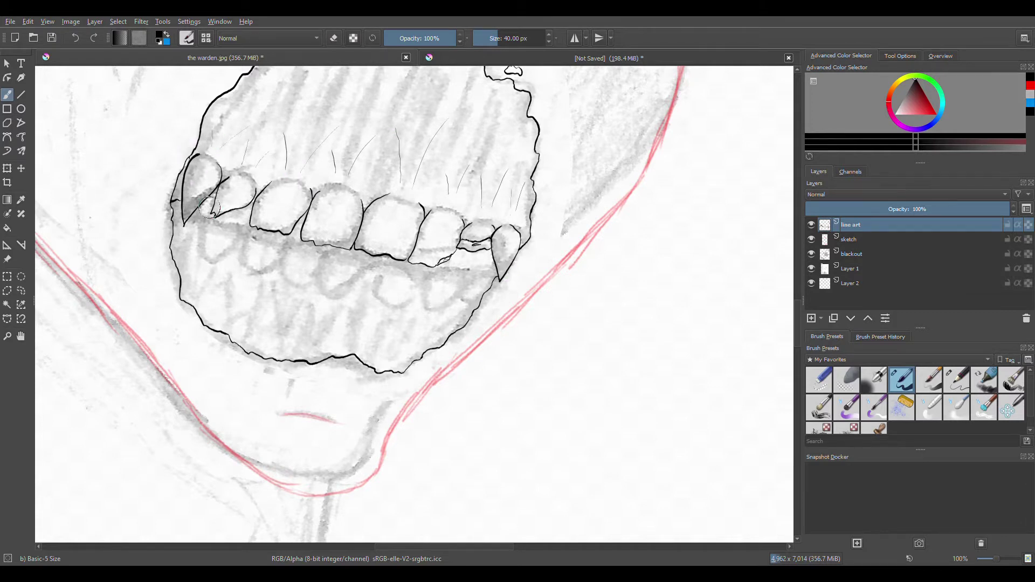
Ink the two rightmost lower teeth and add thin gum lines beneath them
mouse_move(433, 270)
left_mouse_down()
mouse_move(469, 274)
mouse_move(462, 300)
mouse_move(427, 307)
left_mouse_up()
key("ctrl+z")
mouse_move(471, 275)
left_mouse_down()
mouse_move(424, 341)
mouse_move(495, 279)
left_mouse_up()
mouse_move(419, 275)
left_mouse_down()
mouse_move(398, 300)
mouse_move(388, 340)
left_mouse_up()
left_click_drag(383, 311, 377, 346)
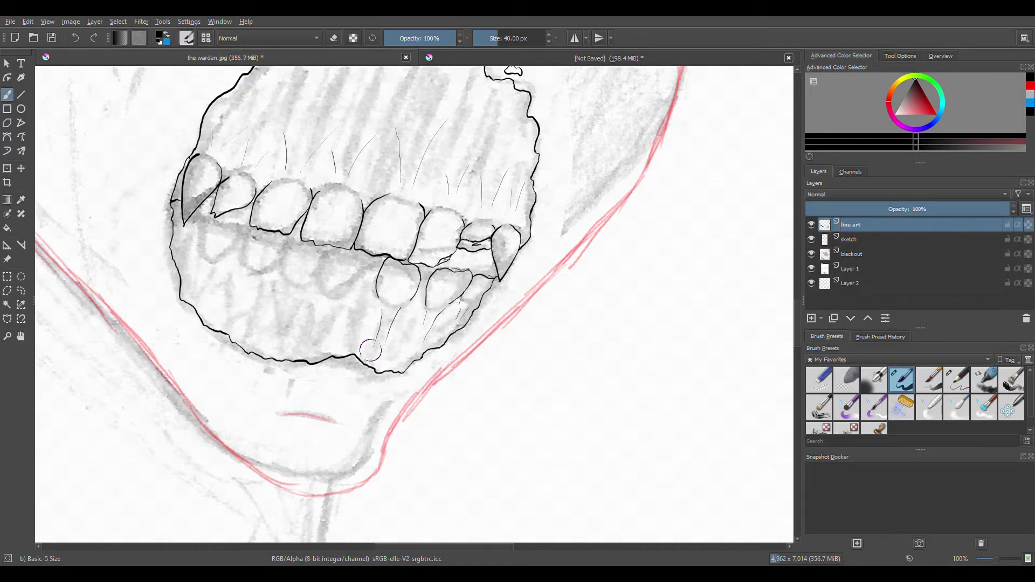
Ink the remaining lower teeth toward the mouth's left corner, with thin gum lines below them
mouse_move(326, 250)
left_mouse_down()
mouse_move(348, 291)
mouse_move(336, 342)
left_mouse_up()
left_click_drag(329, 302, 328, 340)
left_click_drag(292, 286, 287, 326)
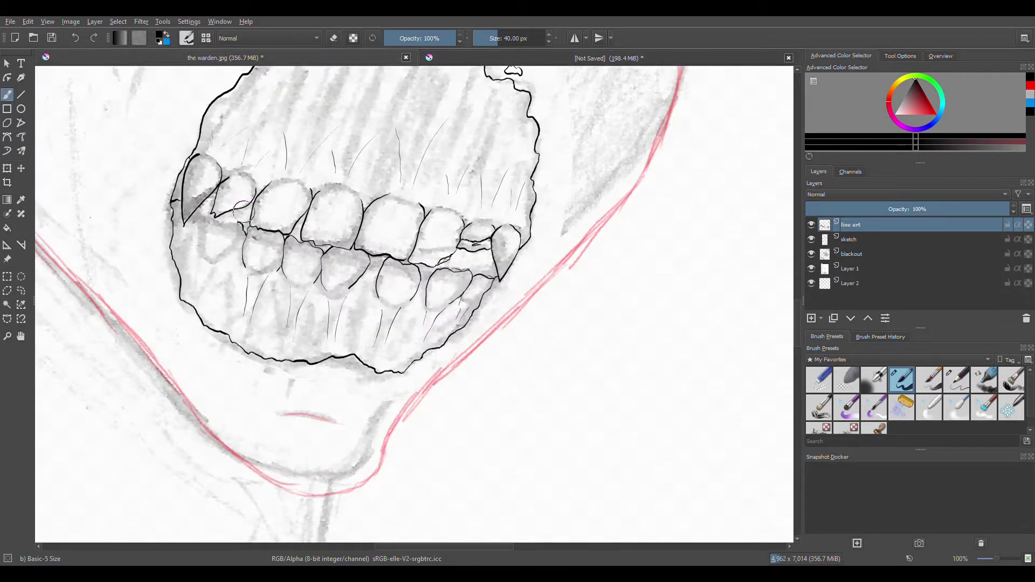
key("ctrl+z")
left_click_drag(211, 269, 214, 294)
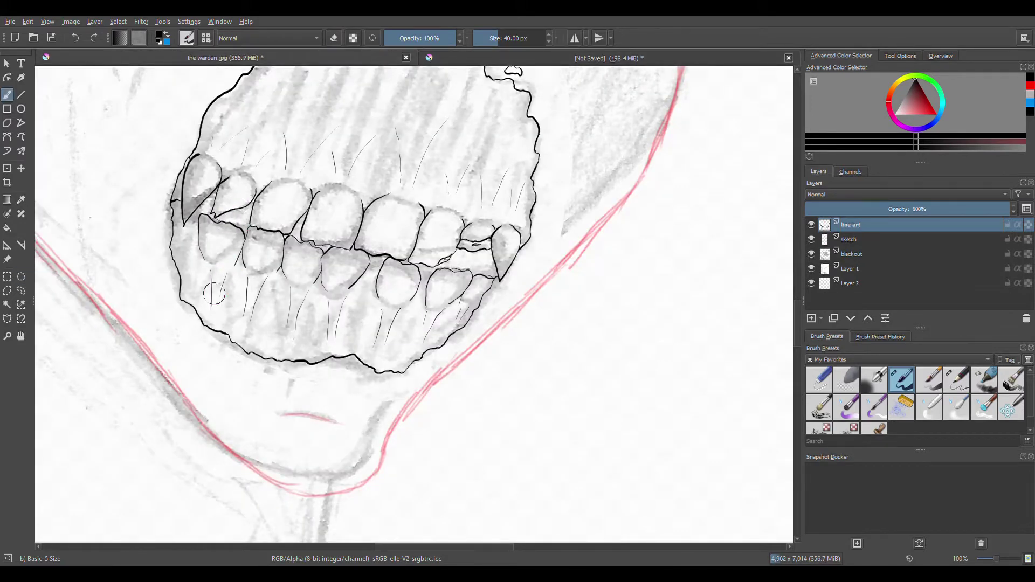
Ink the tall narrow hole and the small hole beside it above the mouth's peak
scroll(456, 286, "down", 5)
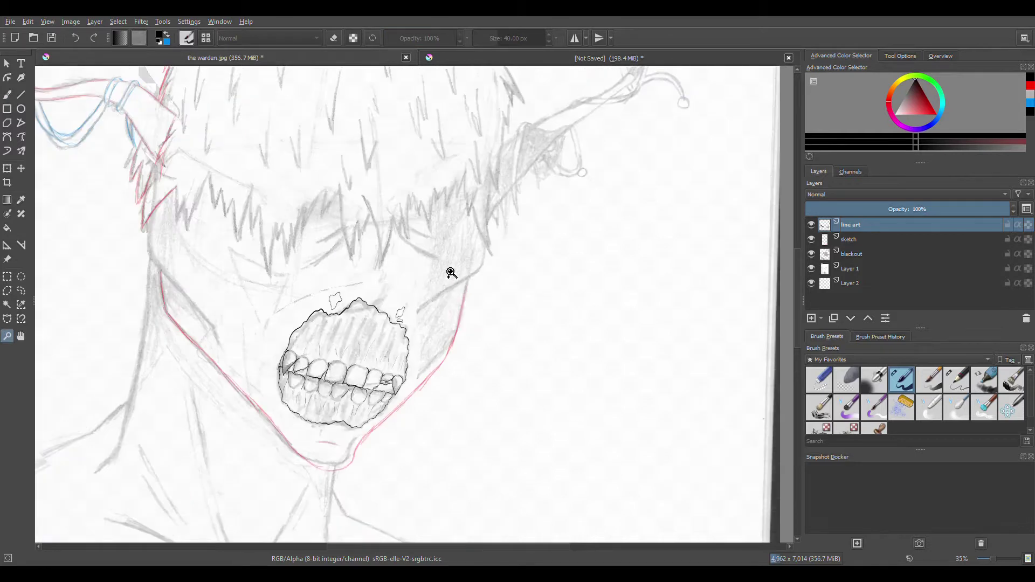
scroll(437, 339, "up", 2)
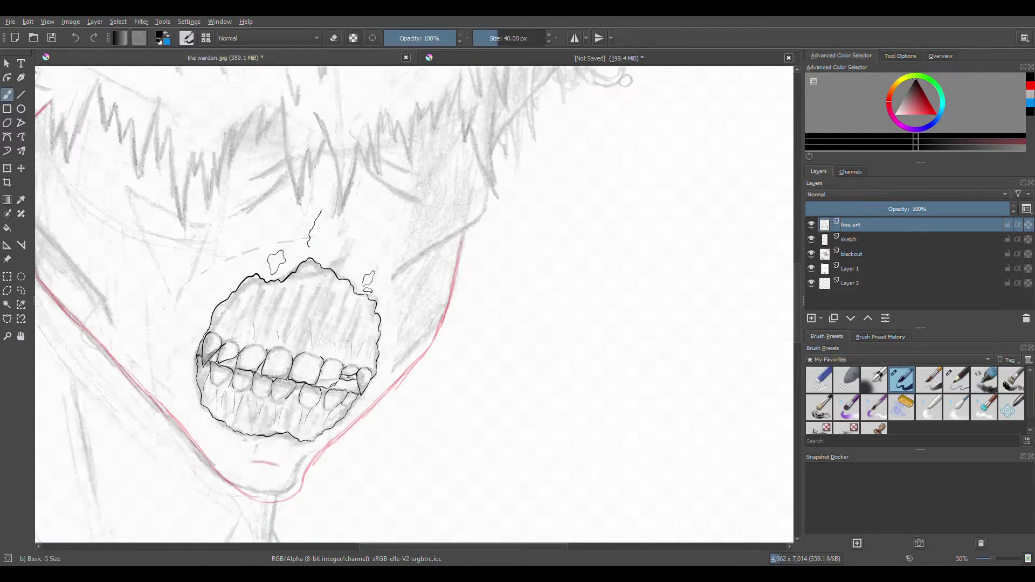
left_click_drag(512, 188, 574, 207)
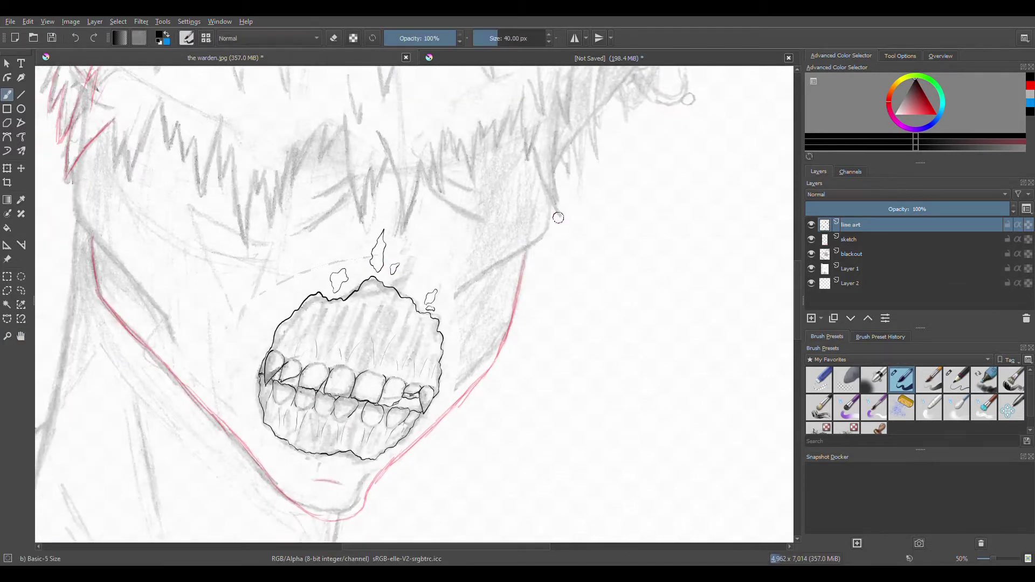
Ink the cheek lines and the jaw outline on both sides of the face down to the chin
left_click_drag(123, 258, 174, 340)
mouse_move(551, 204)
left_mouse_down()
mouse_move(479, 274)
mouse_move(453, 318)
left_mouse_up()
mouse_move(527, 249)
left_mouse_down()
mouse_move(428, 431)
mouse_move(362, 505)
left_mouse_up()
left_click_drag(195, 300, 276, 238)
mouse_move(194, 247)
left_mouse_down()
mouse_move(368, 431)
mouse_move(426, 454)
left_mouse_up()
left_click_drag(426, 454, 445, 440)
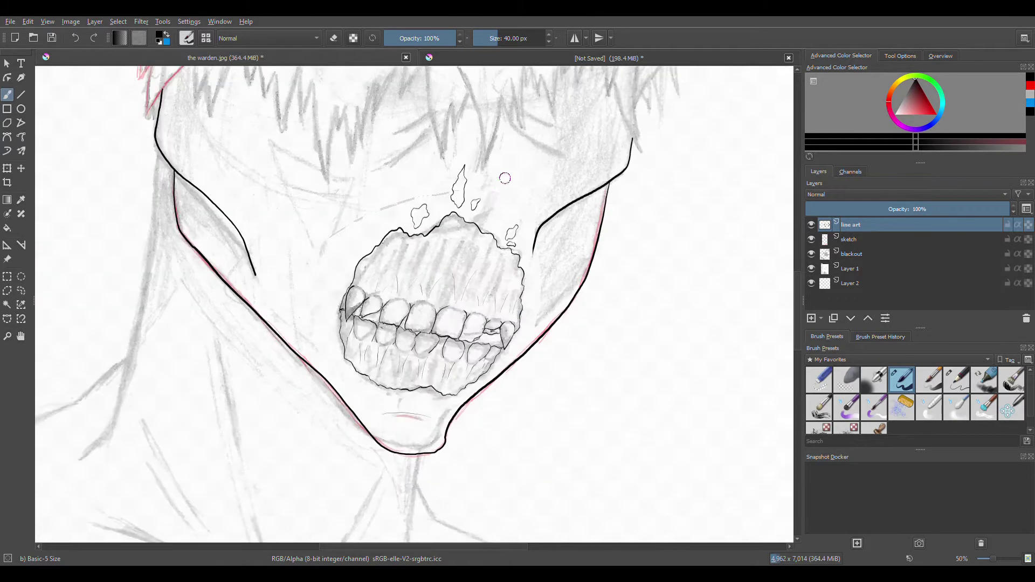
Ink the long pointed hair strands in the centre of the fringe above the mouth
scroll(505, 178, "down", 3)
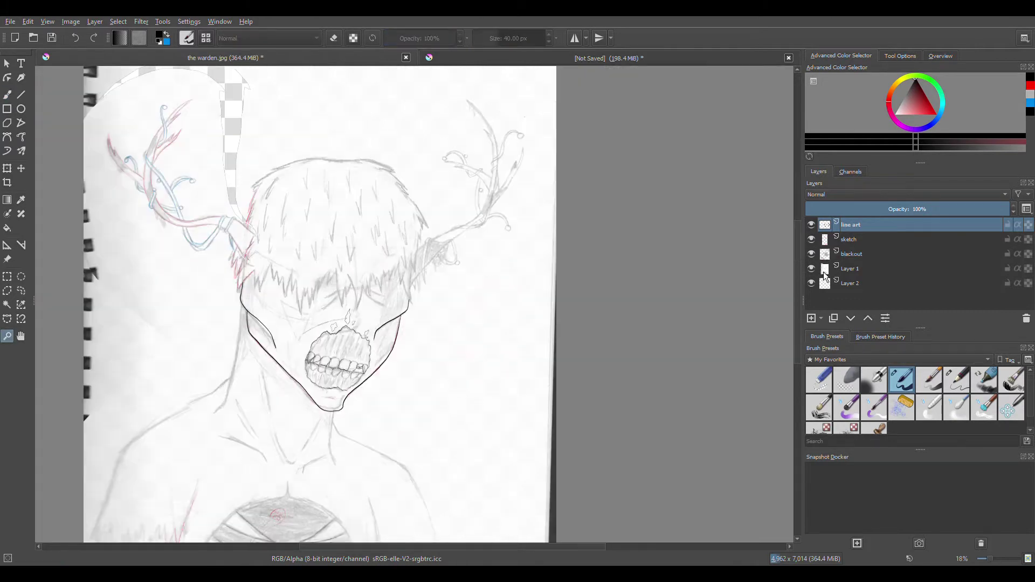
scroll(379, 289, "up", 4)
left_click_drag(497, 242, 491, 322)
left_click_drag(460, 166, 492, 321)
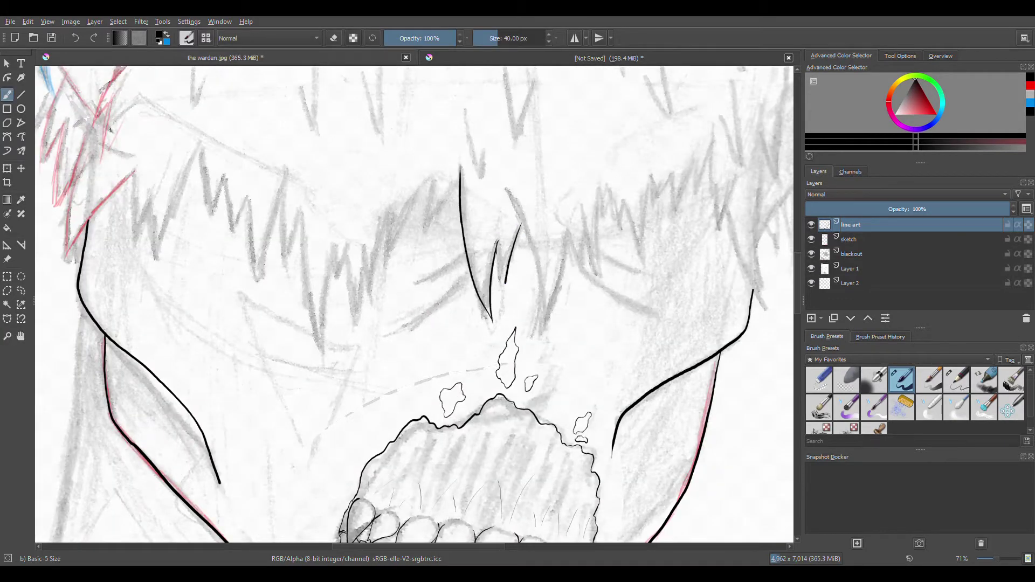
left_click_drag(507, 189, 533, 340)
key("ctrl+z")
left_click_drag(521, 226, 531, 344)
key("ctrl+z")
left_click_drag(567, 236, 530, 343)
Ink the crease lines beside the central strands and the jagged right half of the fringe
left_click_drag(468, 270, 408, 316)
mouse_move(598, 190)
left_mouse_down()
mouse_move(598, 278)
mouse_move(583, 298)
mouse_move(644, 321)
left_mouse_up()
left_click_drag(598, 249, 630, 275)
left_click_drag(609, 187, 604, 224)
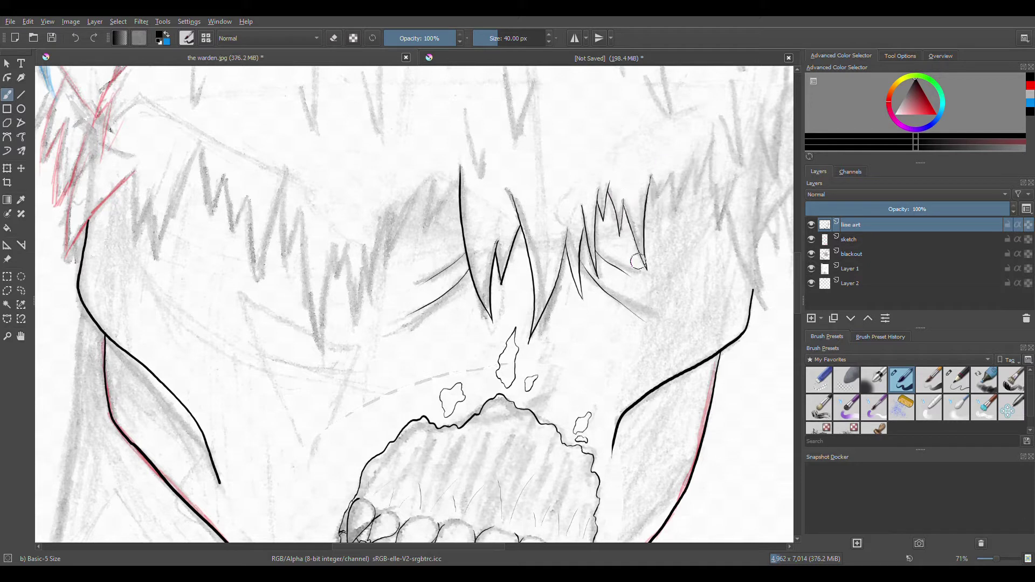
left_click_drag(672, 173, 657, 203)
left_click_drag(714, 127, 691, 216)
mouse_move(691, 165)
left_mouse_down()
mouse_move(671, 178)
mouse_move(673, 220)
left_mouse_up()
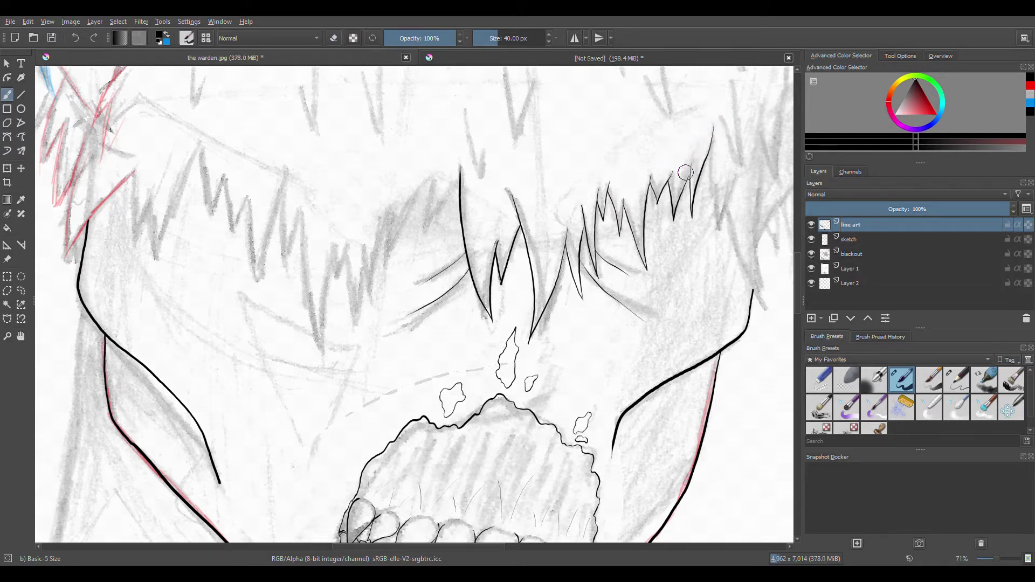
Ink the jagged left half of the fringe from the central strand out to the left temple
mouse_move(456, 180)
left_mouse_down()
mouse_move(424, 248)
mouse_move(370, 302)
left_mouse_up()
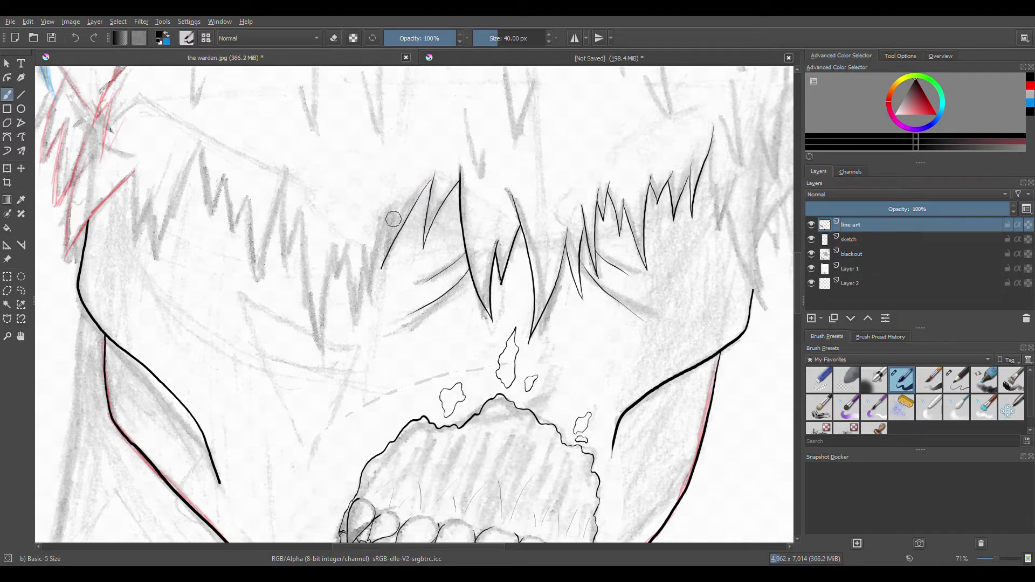
left_click_drag(397, 200, 388, 237)
key("ctrl+z")
left_click_drag(435, 173, 371, 308)
left_click_drag(367, 244, 360, 325)
left_click_drag(338, 278, 349, 244)
left_click_drag(325, 357, 300, 239)
left_click_drag(274, 135, 446, 194)
left_click_drag(478, 253, 462, 330)
mouse_move(465, 221)
left_mouse_down()
mouse_move(434, 337)
mouse_move(428, 266)
mouse_move(397, 229)
mouse_move(389, 276)
left_mouse_up()
Ink the overlapping pointed hair tufts at the left temple below the antler base
mouse_move(373, 192)
left_mouse_down()
mouse_move(354, 248)
mouse_move(308, 230)
mouse_move(239, 338)
mouse_move(362, 380)
left_mouse_up()
left_click_drag(380, 240, 410, 183)
left_click_drag(399, 192, 431, 132)
key("ctrl+z")
mouse_move(403, 216)
left_mouse_down()
mouse_move(393, 276)
mouse_move(342, 347)
left_mouse_up()
left_click_drag(361, 291, 351, 378)
key("ctrl+z")
left_click_drag(353, 335, 350, 388)
left_click_drag(352, 187, 330, 274)
mouse_move(355, 223)
left_mouse_down()
mouse_move(360, 279)
mouse_move(352, 238)
mouse_move(339, 259)
left_mouse_up()
key("ctrl+z")
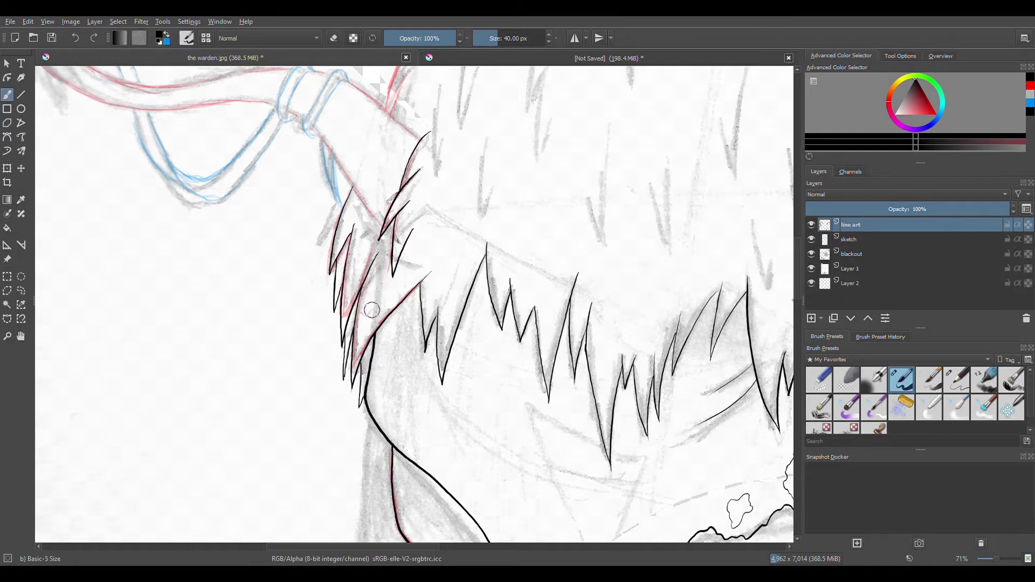
Erase the overlapping line pieces at the left temple's hair tufts and redraw the tuft tips by the cheek outline
scroll(330, 444, "up", 5)
key("e")
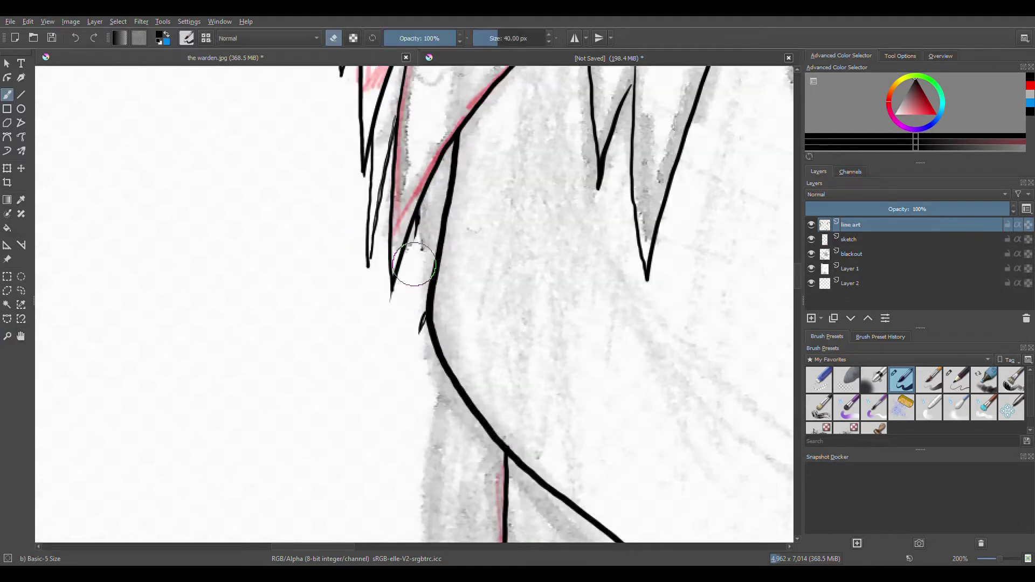
left_click_drag(391, 130, 377, 253)
key("e")
left_click_drag(419, 208, 415, 366)
left_click_drag(412, 159, 366, 273)
key("e")
left_click_drag(378, 221, 391, 264)
key("z")
scroll(385, 283, "down", 3)
key("e")
Add two layers named "horns line art" and "vains line art" and arrange them below the "line art" layer
right_click(480, 234)
left_click_drag(505, 152, 162, 135)
left_click(812, 319)
double_click(877, 225)
type("horns line art")
key("Return")
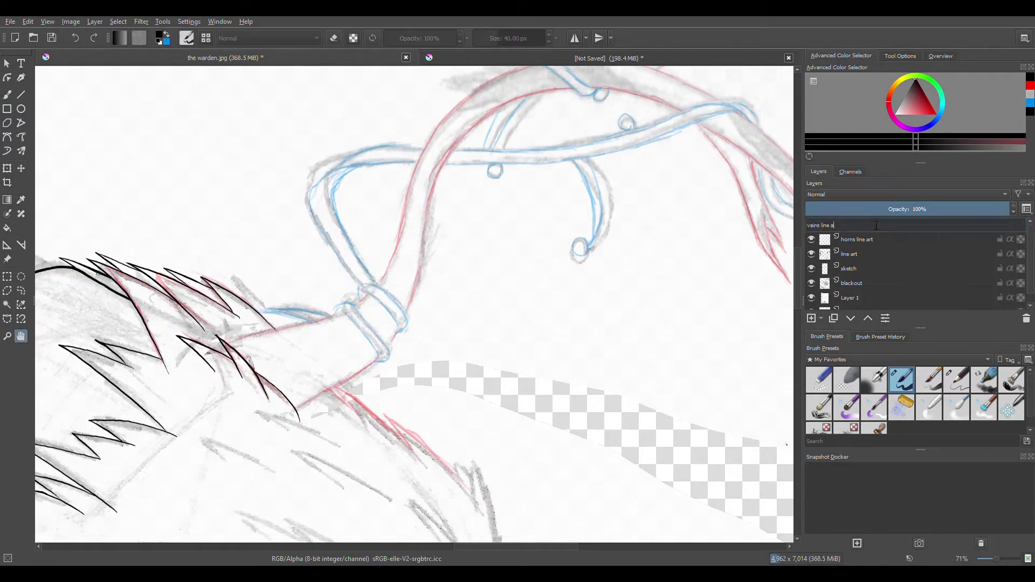
left_click(886, 254)
left_click_drag(885, 225, 886, 235)
Ink the long curved edges of the left antler's main branch, redoing the strokes that miss the sketch
key("b")
mouse_move(570, 88)
left_mouse_down()
mouse_move(426, 221)
mouse_move(407, 315)
mouse_move(298, 414)
left_mouse_up()
mouse_move(552, 85)
left_mouse_down()
mouse_move(425, 198)
mouse_move(374, 327)
mouse_move(262, 359)
left_mouse_up()
key("ctrl+z")
mouse_move(560, 82)
left_mouse_down()
mouse_move(428, 201)
mouse_move(376, 324)
mouse_move(248, 361)
left_mouse_up()
mouse_move(588, 189)
left_mouse_down()
mouse_move(538, 136)
mouse_move(464, 261)
left_mouse_up()
mouse_move(432, 196)
left_mouse_down()
mouse_move(387, 333)
mouse_move(387, 440)
mouse_move(504, 124)
mouse_move(474, 146)
mouse_move(510, 123)
mouse_move(528, 130)
left_mouse_up()
key("ctrl+z")
left_click_drag(571, 76, 440, 164)
key("ctrl+z")
mouse_move(571, 76)
left_mouse_down()
mouse_move(434, 183)
mouse_move(377, 311)
mouse_move(386, 493)
left_mouse_up()
left_click_drag(570, 78, 488, 147)
Ink the left antler's side prongs and forked tips
right_click(509, 139)
left_click_drag(599, 86, 620, 159)
left_click_drag(451, 83, 380, 136)
mouse_move(461, 95)
left_mouse_down()
mouse_move(317, 196)
mouse_move(271, 290)
left_mouse_up()
mouse_move(416, 124)
left_mouse_down()
mouse_move(375, 148)
mouse_move(324, 226)
left_mouse_up()
right_click(410, 185)
mouse_move(432, 139)
left_mouse_down()
mouse_move(417, 186)
mouse_move(425, 232)
left_mouse_up()
mouse_move(417, 191)
left_mouse_down()
mouse_move(428, 334)
mouse_move(399, 264)
left_mouse_up()
Ink the curling vine near the left antler's upper tip on the "vains line art" layer, redoing the misplaced strokes
key("ctrl+]")
left_click(876, 255)
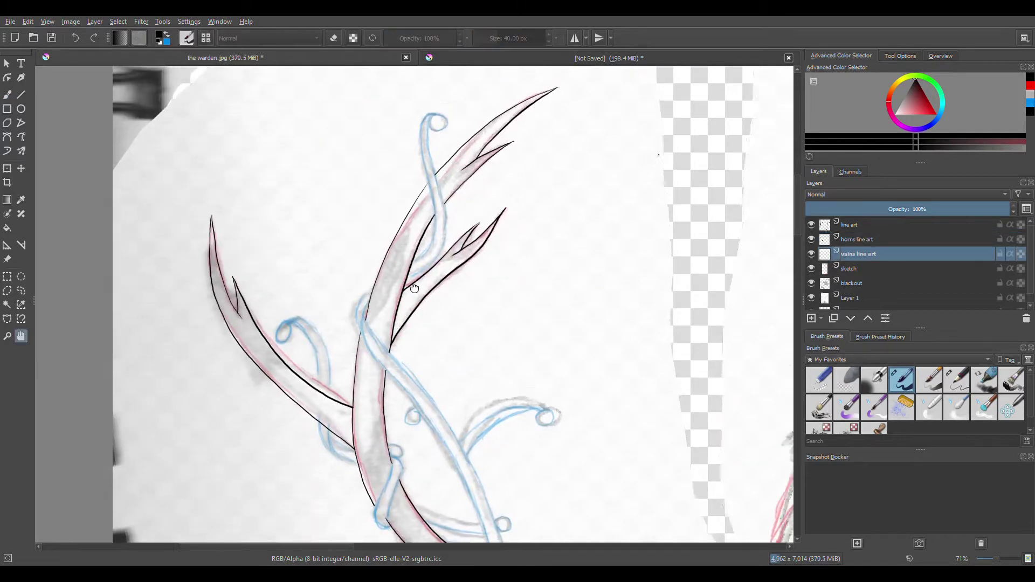
key("ctrl+z")
mouse_move(437, 93)
left_mouse_down()
mouse_move(441, 150)
mouse_move(410, 267)
mouse_move(440, 160)
mouse_move(437, 235)
mouse_move(445, 199)
mouse_move(409, 267)
left_mouse_up()
key("ctrl+z")
key("ctrl+z")
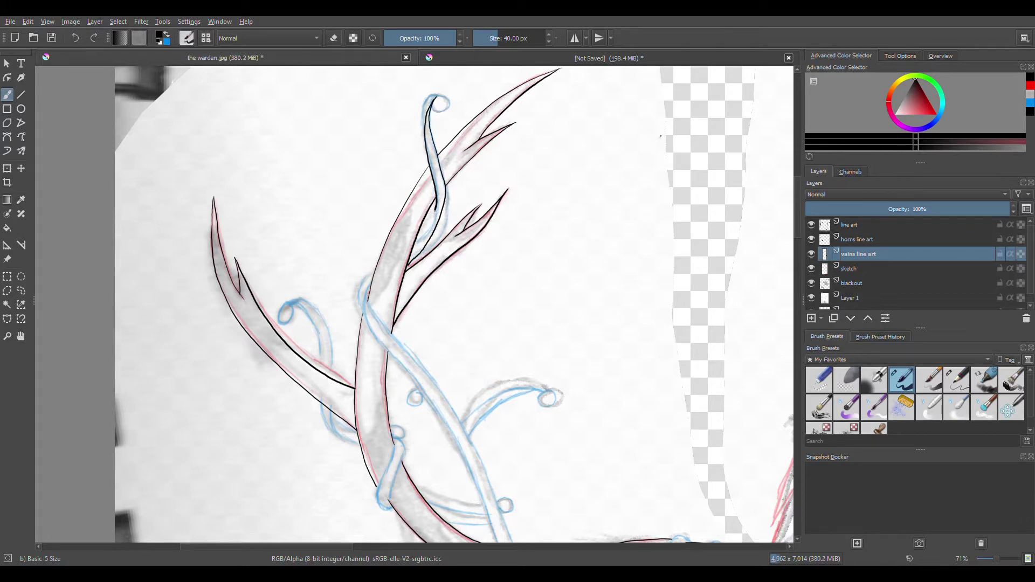
scroll(434, 212, "up", 2)
key("ctrl+z")
mouse_move(425, 76)
left_mouse_down()
mouse_move(418, 154)
mouse_move(434, 204)
mouse_move(413, 378)
mouse_move(367, 399)
left_mouse_up()
key("ctrl+z")
left_click_drag(401, 111, 404, 361)
Ink both edges of the long vine running diagonally down to the left antler's lower branch
key("ctrl+[")
key("ctrl+[")
key("ctrl+[")
key("ctrl+[")
key("ctrl+[")
key("ctrl+[")
key("e")
key("ctrl+[")
key("ctrl+[")
key("ctrl+[")
key("ctrl+[")
scroll(497, 282, "down", 2)
key("e")
mouse_move(287, 112)
left_mouse_down()
mouse_move(282, 137)
mouse_move(323, 219)
mouse_move(411, 339)
mouse_move(473, 485)
left_mouse_up()
left_click_drag(385, 75, 410, 115)
left_click_drag(317, 119, 295, 191)
left_click_drag(335, 229, 456, 392)
left_click_drag(665, 411, 492, 222)
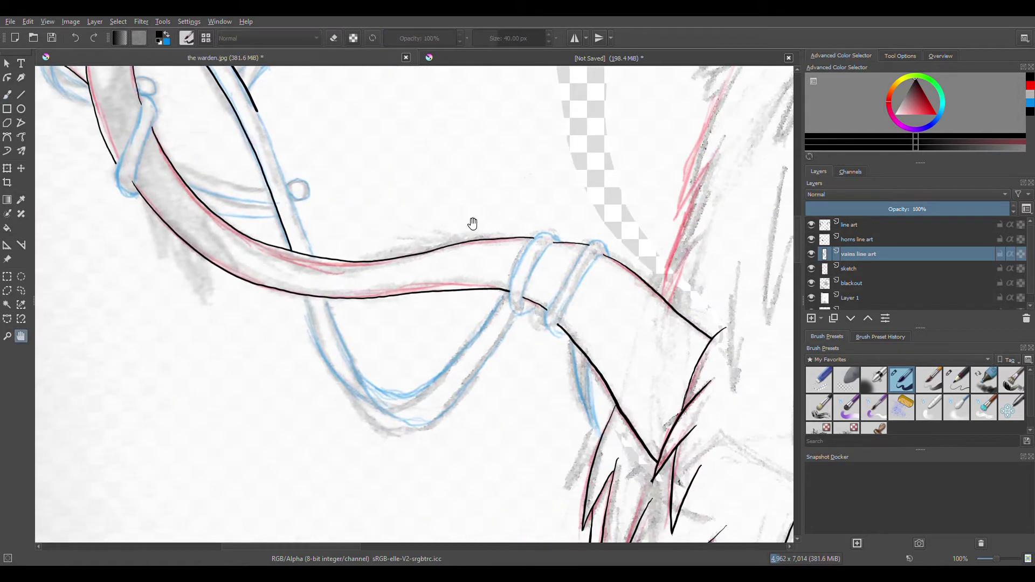
left_click_drag(258, 111, 312, 254)
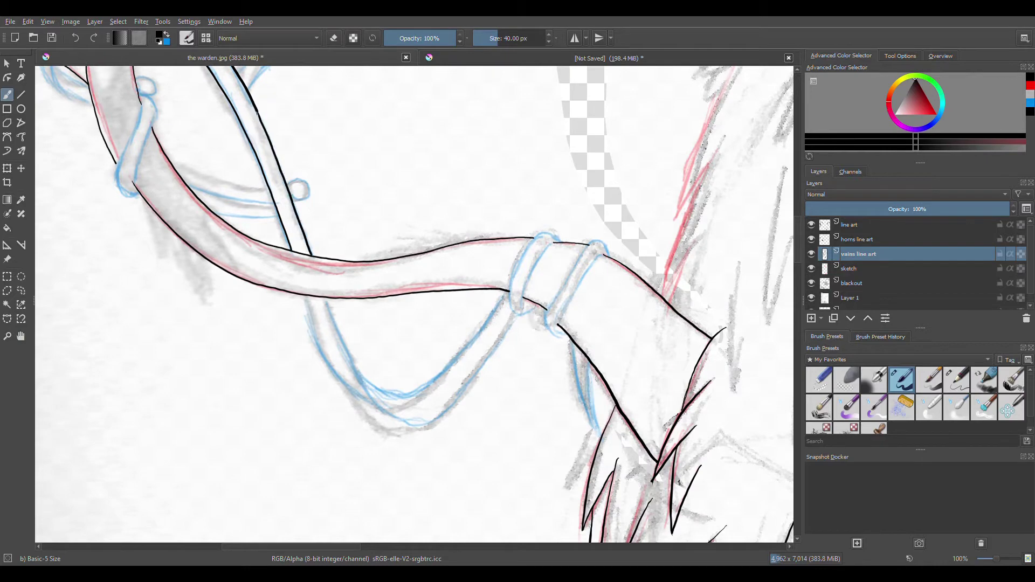
Ink the vine loop hanging beneath the left antler's lower branch
mouse_move(326, 300)
left_mouse_down()
mouse_move(388, 415)
mouse_move(518, 316)
left_mouse_up()
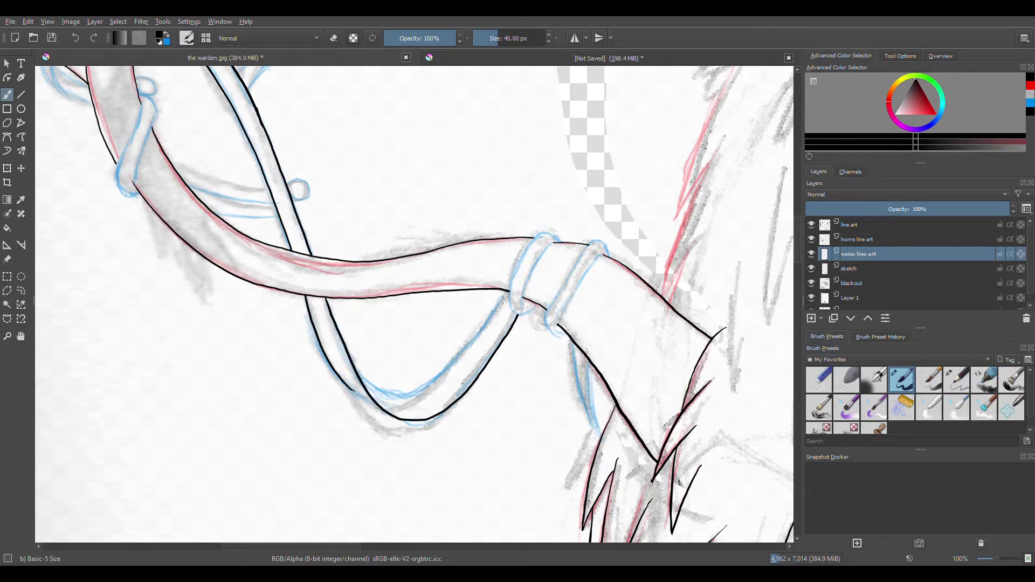
left_click_drag(308, 307, 453, 351)
mouse_move(388, 294)
left_mouse_down()
mouse_move(404, 351)
mouse_move(464, 410)
left_mouse_up()
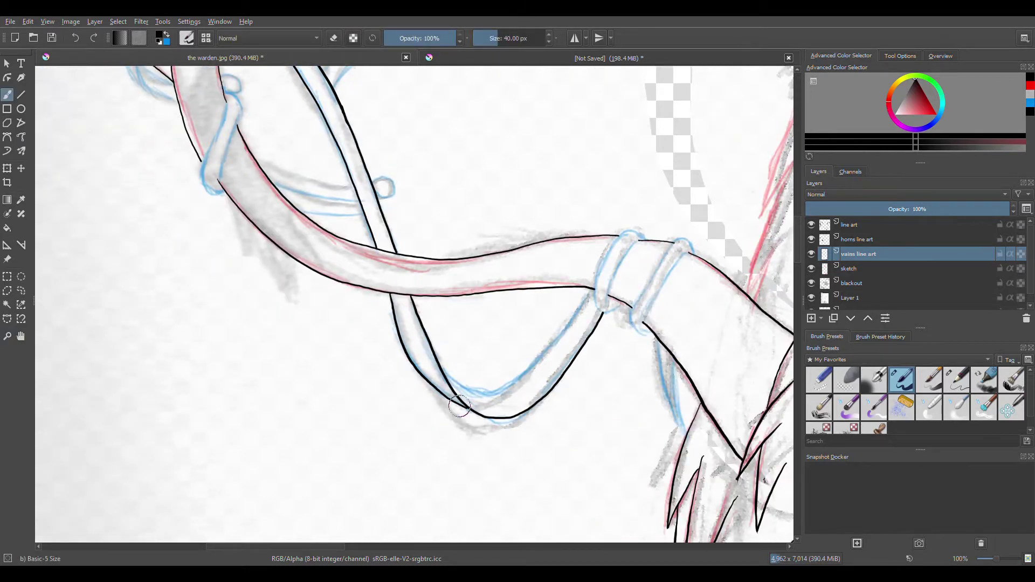
right_click(451, 361)
left_click(451, 360)
right_click(464, 248)
left_click(581, 289)
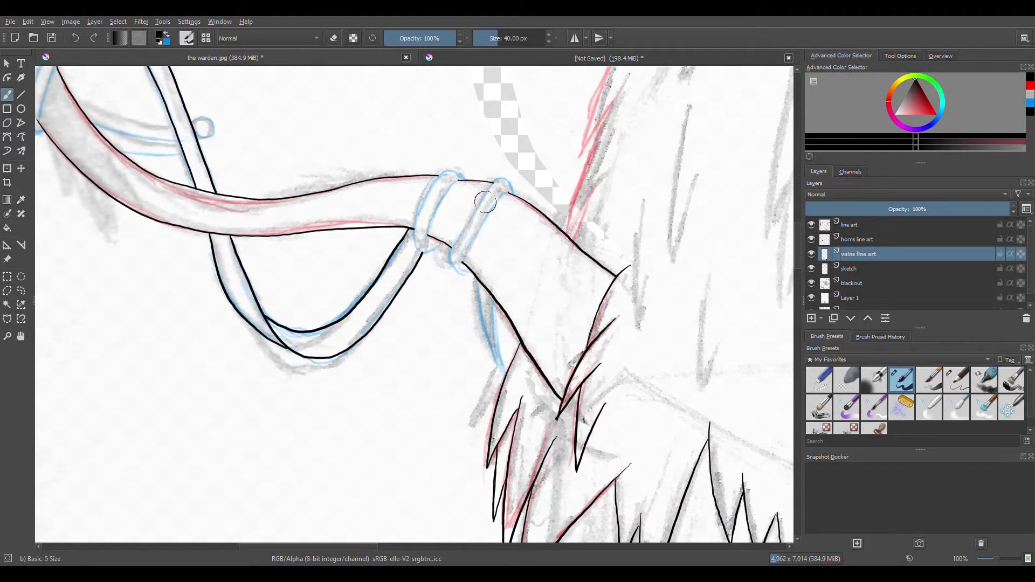
Ink the two vine bands wrapped around the left antler's base and the pointed vine end hanging below them
mouse_move(448, 173)
left_mouse_down()
mouse_move(420, 251)
mouse_move(450, 246)
left_mouse_up()
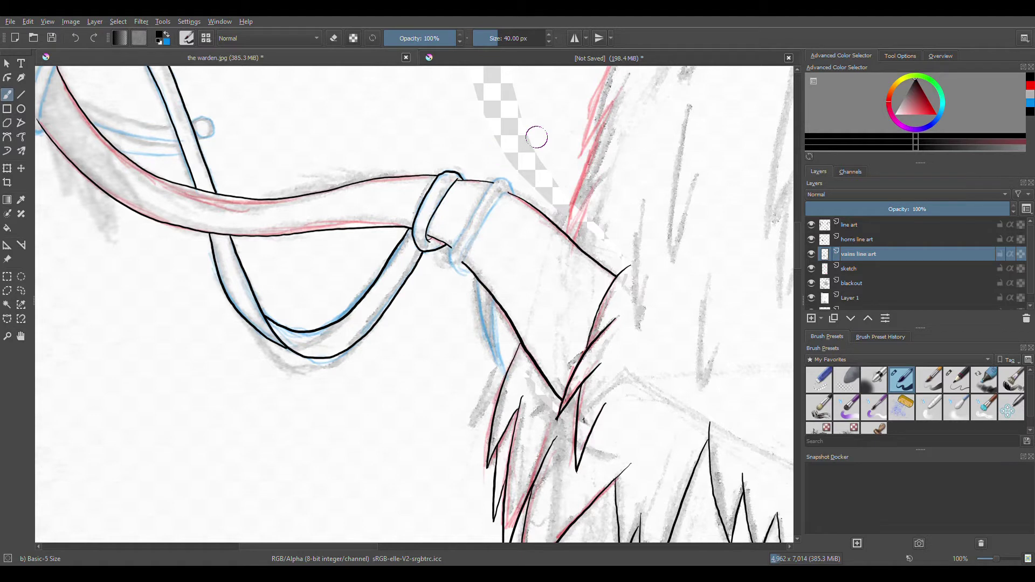
left_click_drag(492, 297, 501, 372)
left_click_drag(477, 280, 504, 380)
key("ctrl+z")
left_click_drag(477, 272, 504, 377)
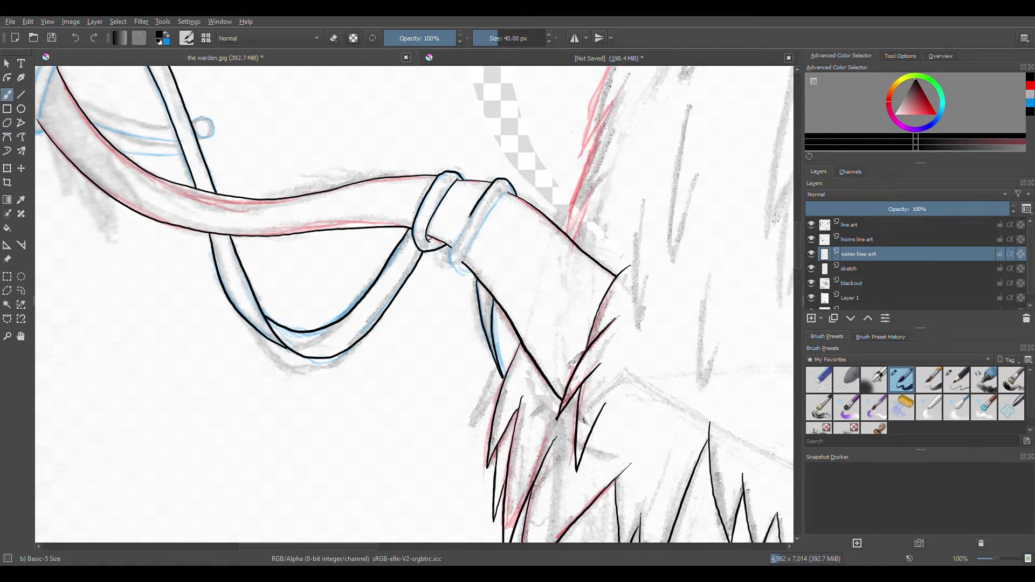
left_click_drag(504, 183, 460, 269)
key("e")
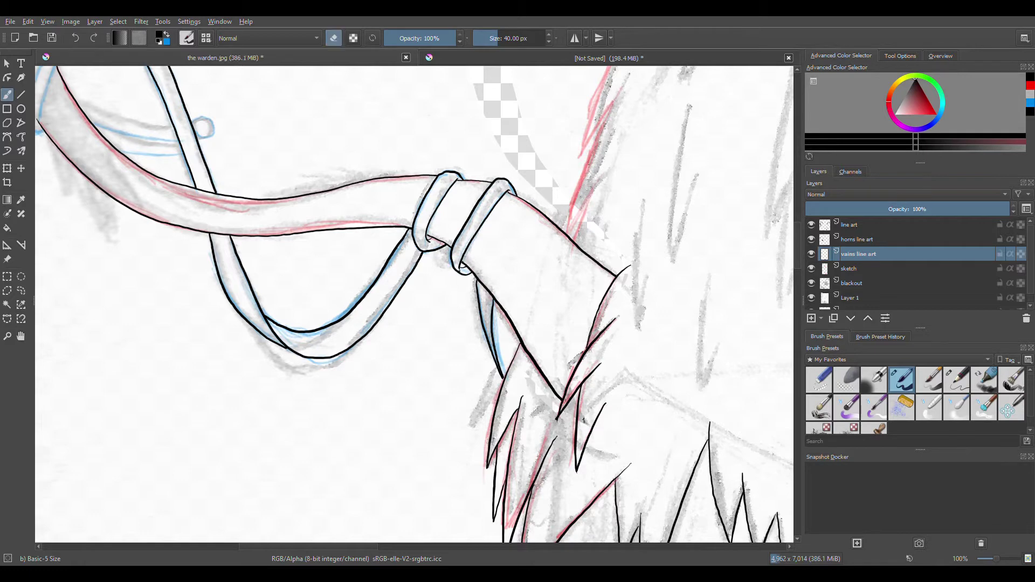
Erase the antler outline where vines cross over the left antler on the "horns line art" layer
left_click(869, 239)
key("e")
mouse_move(509, 194)
left_mouse_down()
mouse_move(377, 302)
mouse_move(545, 330)
mouse_move(642, 201)
left_mouse_up()
key("Page_Down")
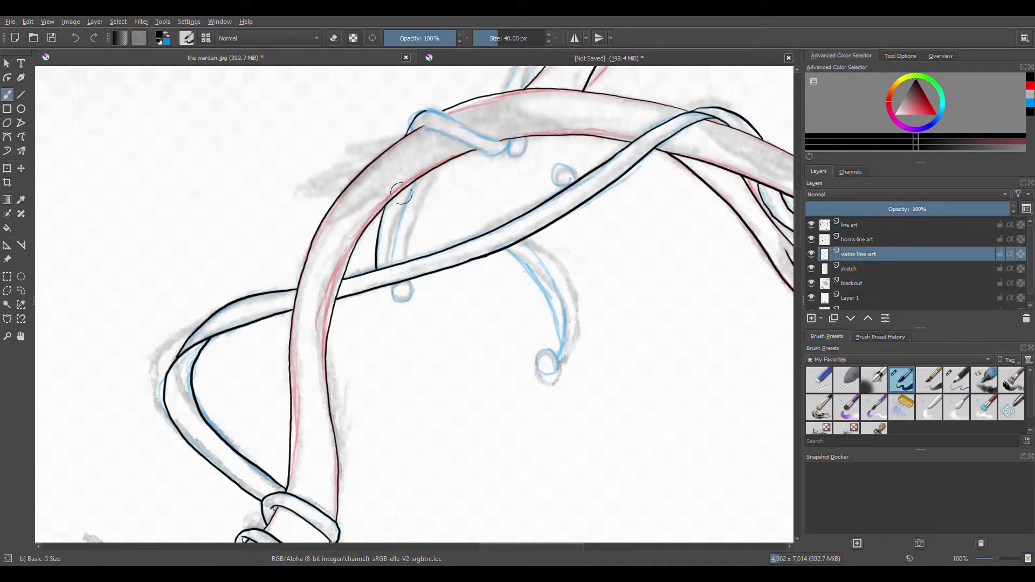
Ink the vine band around the left antler's fork, the strand beside it and the curling vine end on "vains line art"
key("ctrl+]")
left_click_drag(244, 229, 226, 284)
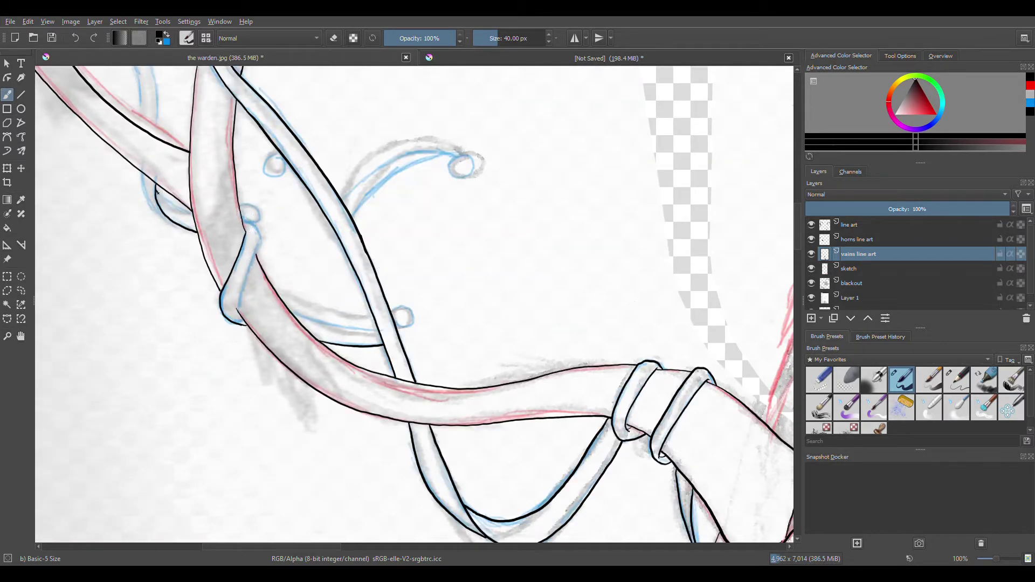
left_click_drag(246, 220, 244, 221)
mouse_move(250, 266)
left_mouse_down()
mouse_move(241, 315)
mouse_move(378, 344)
left_mouse_up()
mouse_move(230, 189)
left_mouse_down()
mouse_move(347, 327)
mouse_move(381, 340)
mouse_move(309, 248)
mouse_move(305, 289)
left_mouse_up()
left_click_drag(294, 218, 289, 279)
left_click_drag(291, 323, 311, 366)
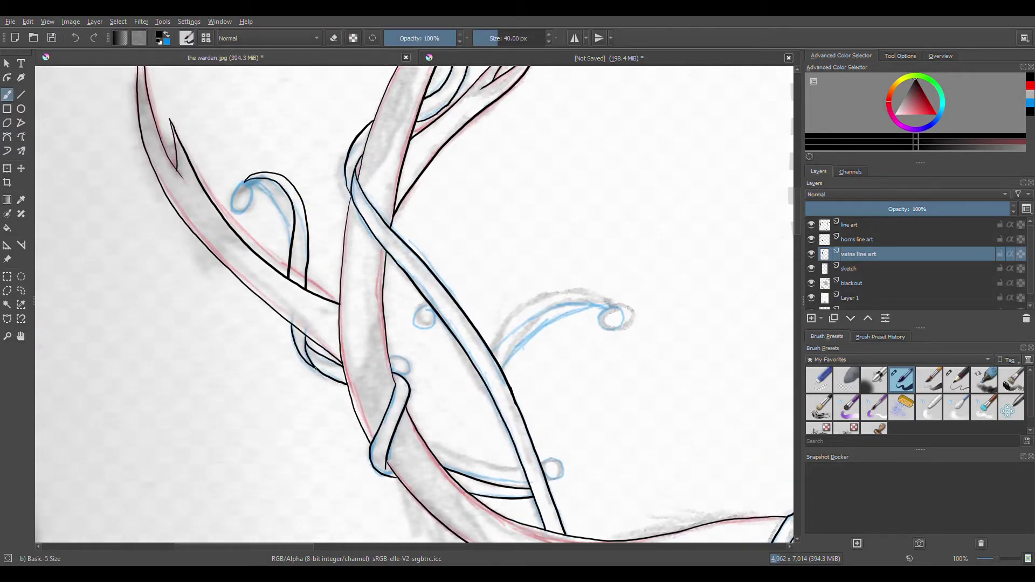
Undo the curling vine end above the left antler's outer branch and ink both its edges again
key("ctrl+z")
key("ctrl+z")
key("ctrl+z")
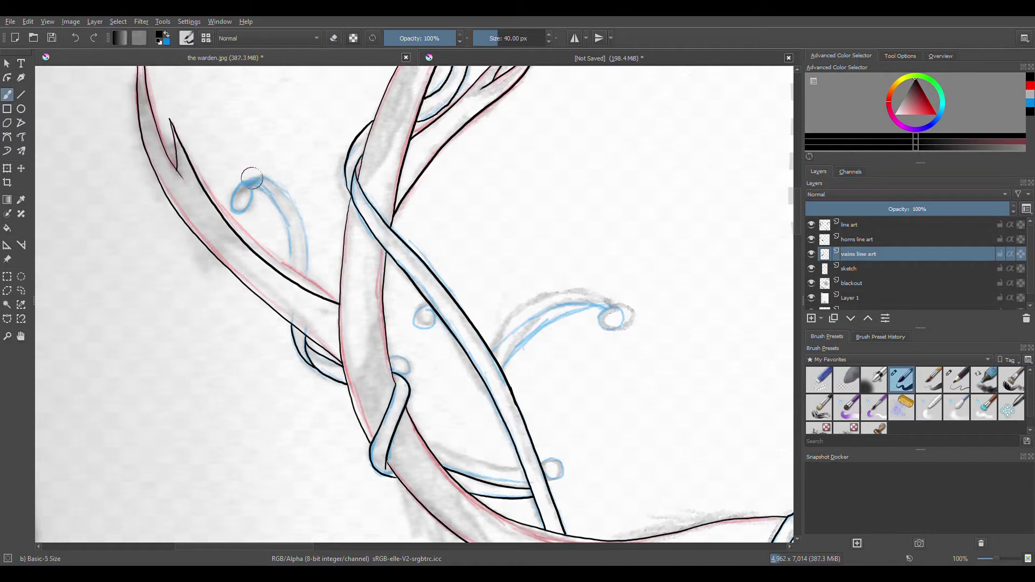
key("ctrl+z")
mouse_move(248, 179)
left_mouse_down()
mouse_move(289, 189)
mouse_move(310, 291)
mouse_move(293, 256)
left_mouse_up()
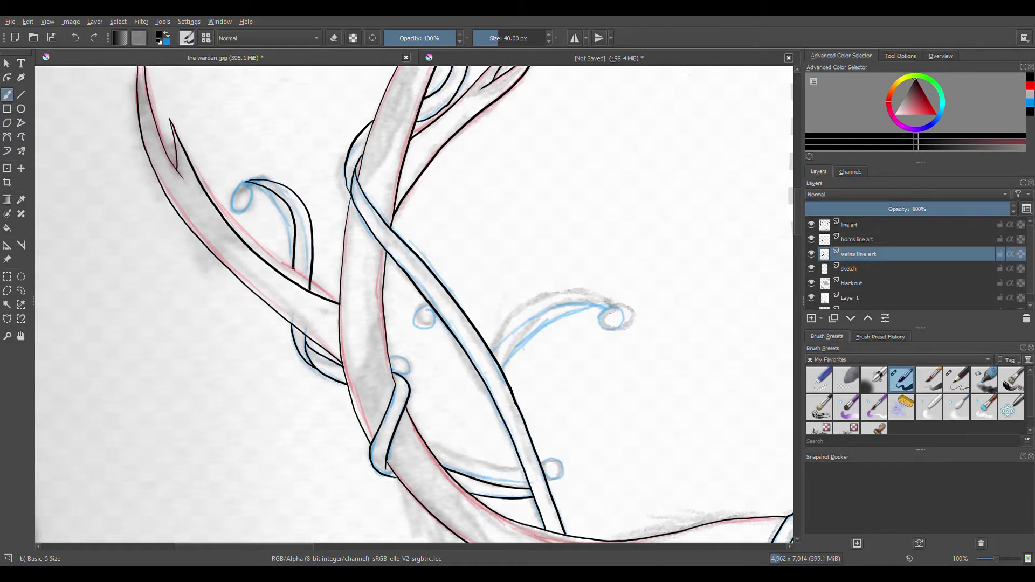
Ink the curling tendril that branches off the left antler's long diagonal vine
right_click(527, 342)
left_click_drag(526, 254, 604, 302)
right_click(372, 296)
left_click_drag(372, 208, 299, 483)
key("5")
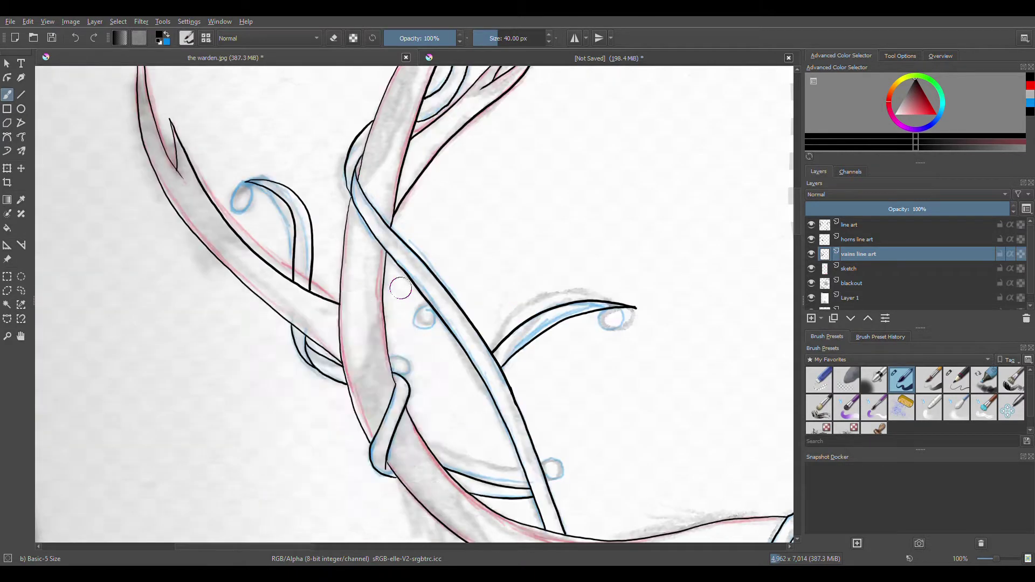
Ink the fur tufts on the head's left side and the curve above them on the "line art" layer
scroll(527, 314, "right", 10)
key("Page_Up")
key("Page_Up")
key("b")
left_click_drag(416, 93, 340, 263)
left_click_drag(389, 185, 341, 260)
left_click_drag(532, 250, 505, 391)
left_click_drag(545, 145, 346, 243)
key("ctrl+z")
mouse_move(550, 143)
left_mouse_down()
mouse_move(331, 281)
mouse_move(348, 271)
left_mouse_up()
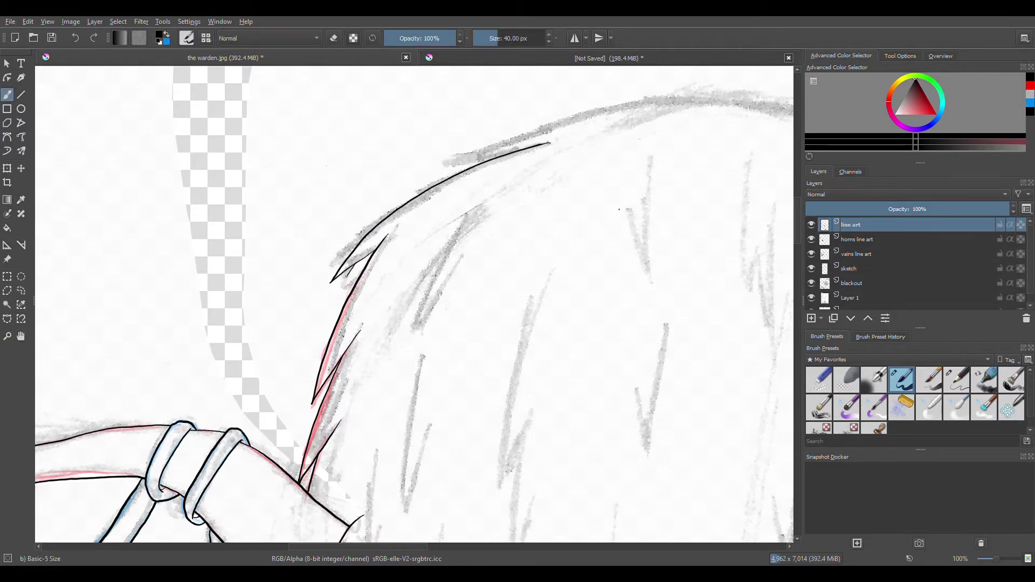
Extend the inked fur outline over the crown of the head, redoing the misplaced stroke
left_click_drag(531, 156, 227, 191)
key("ctrl+z")
mouse_move(297, 128)
left_mouse_down()
mouse_move(264, 426)
mouse_move(278, 518)
left_mouse_up()
right_click(452, 219)
key("m")
left_click_drag(554, 105, 519, 485)
right_click(552, 406)
Ink the jagged fur tufts along the upper right side of the head
key("m")
left_click_drag(339, 101, 444, 209)
mouse_move(376, 159)
left_mouse_down()
mouse_move(428, 206)
mouse_move(562, 425)
left_mouse_up()
key("m")
mouse_move(458, 133)
left_mouse_down()
mouse_move(471, 162)
mouse_move(461, 245)
left_mouse_up()
left_click_drag(468, 156, 461, 245)
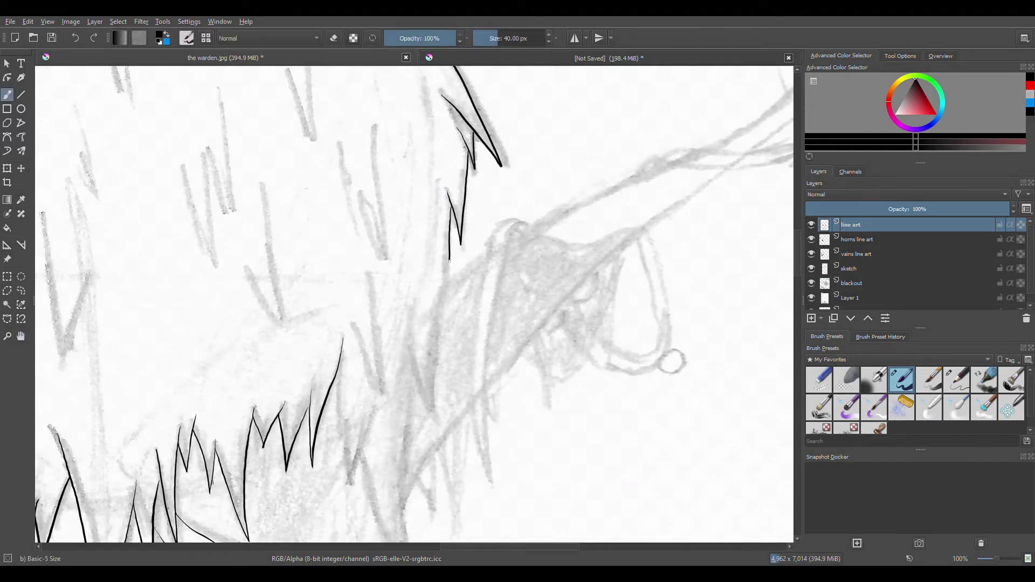
Ink the long fur tufts on the head's lower right side down to the face outline
left_click_drag(452, 210, 440, 424)
left_click_drag(410, 300, 439, 424)
key("space")
left_click_drag(478, 388, 452, 317)
left_click_drag(395, 187, 401, 413)
left_click_drag(314, 193, 318, 260)
left_click_drag(341, 267, 405, 424)
Trace the right antler's lower edge in red on the "sketch" layer with the 10 px Pencil-2 brush
key("minus")
left_click(863, 268)
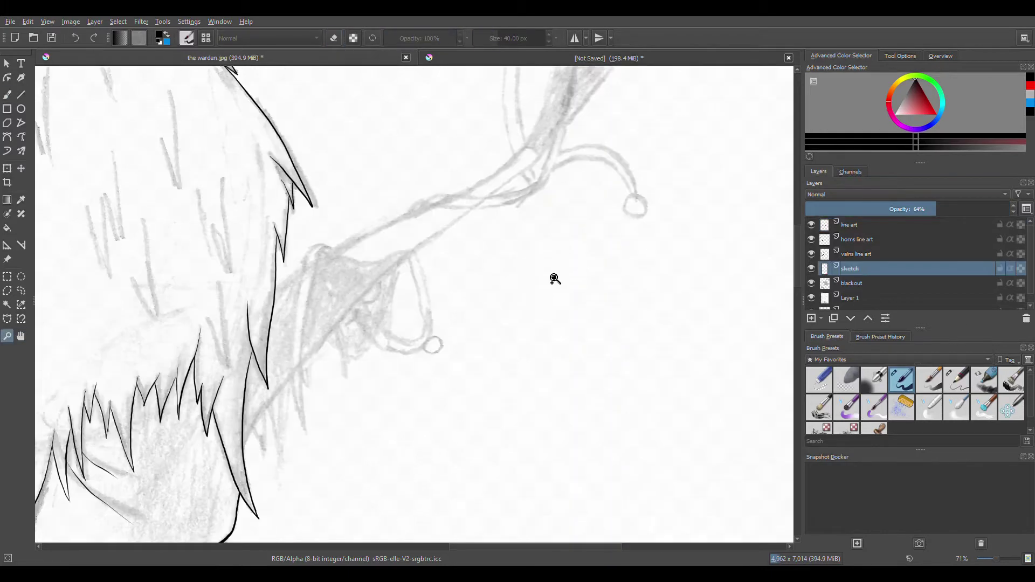
key("1")
key("b")
key("slash")
mouse_move(574, 113)
left_mouse_down()
mouse_move(451, 232)
mouse_move(308, 407)
left_mouse_up()
key("minus")
key("minus")
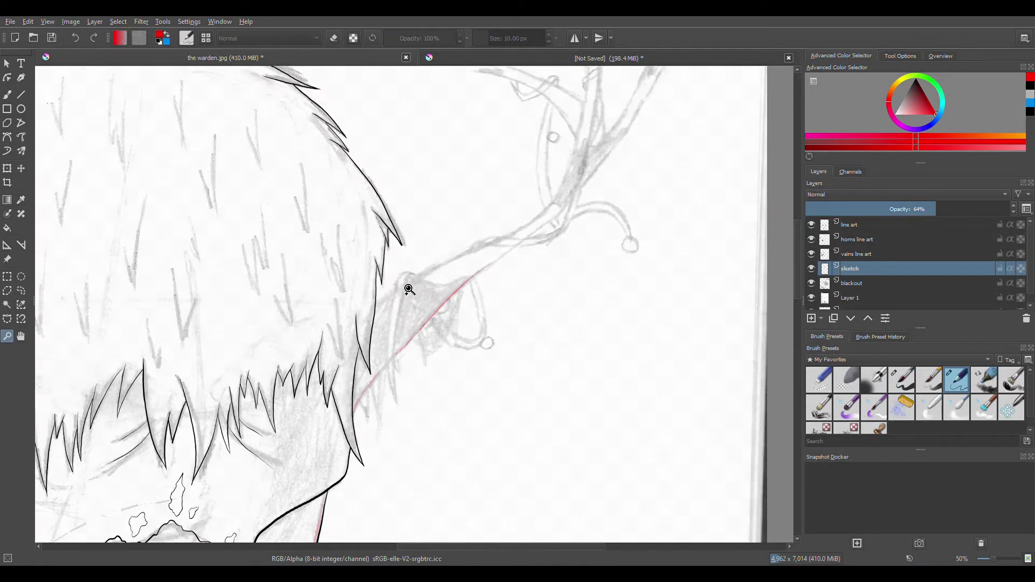
Trace the right antler's upper edge, main beam and its outer and inner branches in red
key("b")
left_click_drag(474, 247, 453, 259)
left_click_drag(573, 282, 441, 487)
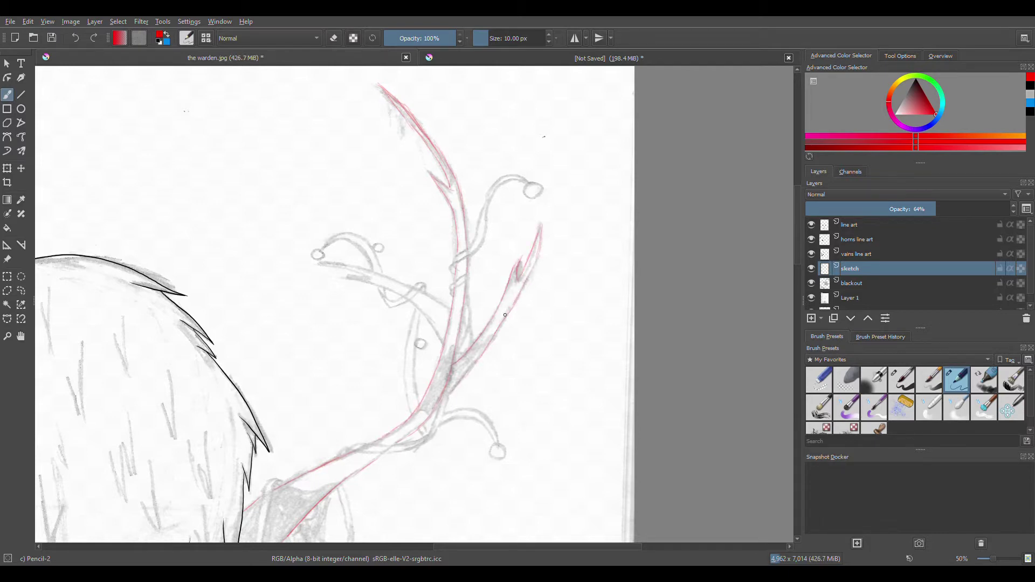
left_click_drag(505, 315, 667, 170)
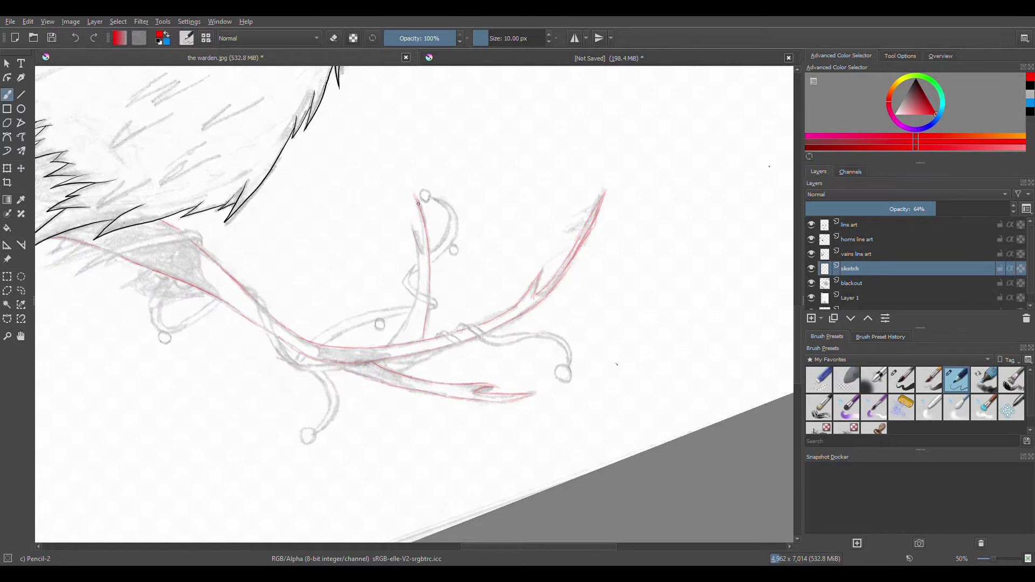
right_click(410, 308)
mouse_move(426, 335)
left_mouse_down()
mouse_move(518, 291)
mouse_move(579, 242)
left_mouse_up()
Trace the vines wrapped around the right antler's upper branches and its outer curling tendril in blue
key("b")
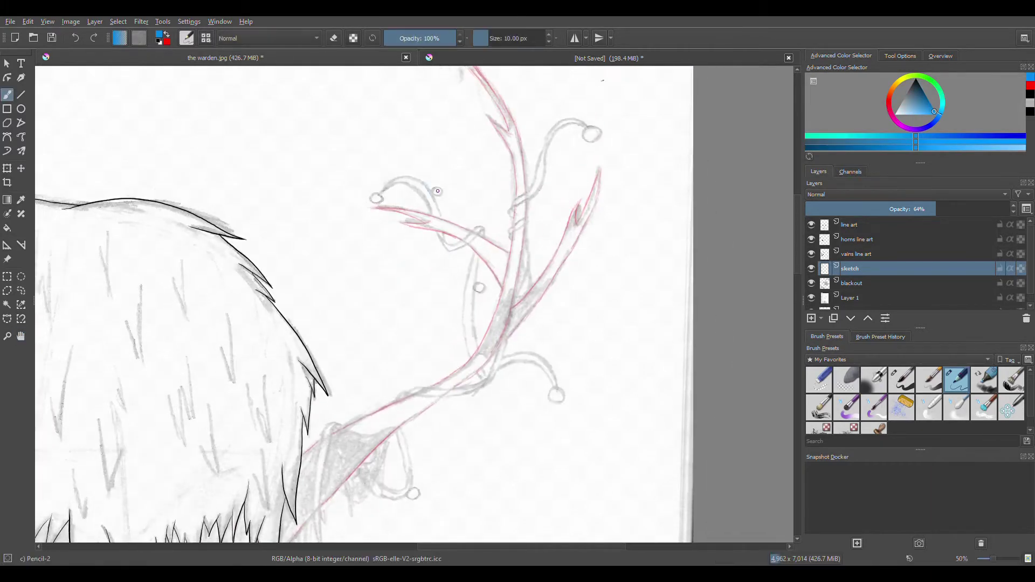
left_click_drag(433, 215, 442, 235)
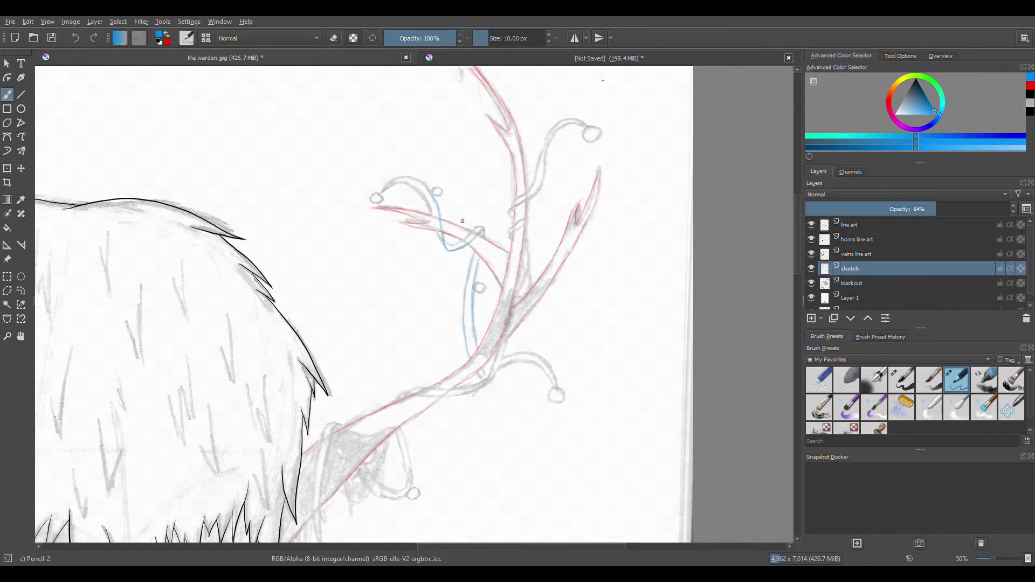
key("e")
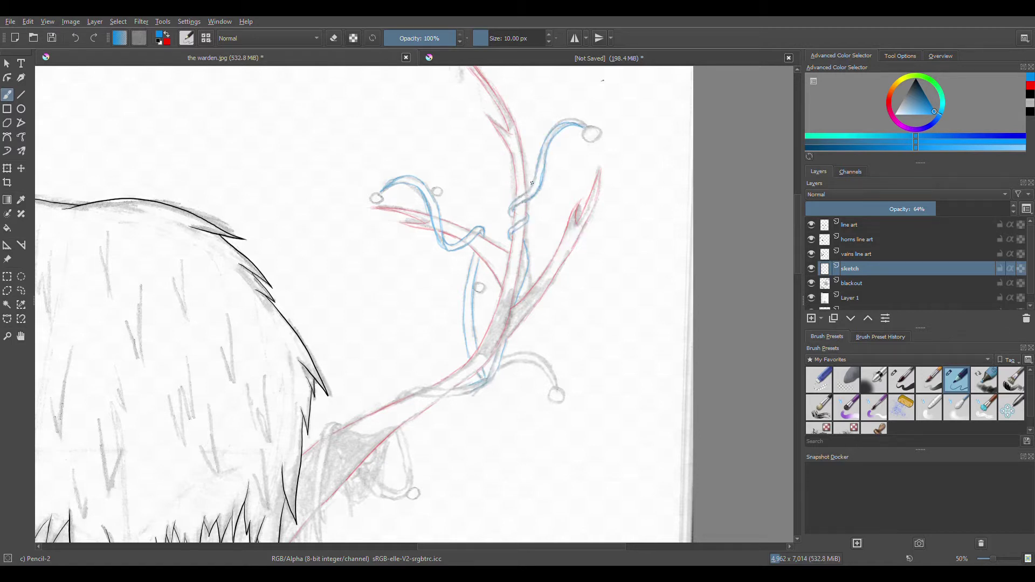
left_click_drag(535, 338, 559, 198)
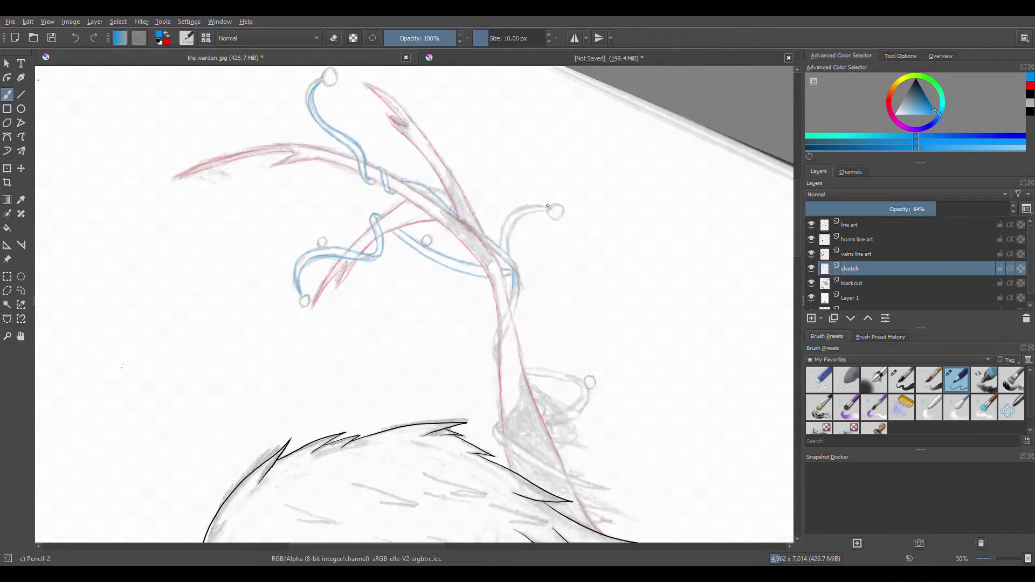
key("e")
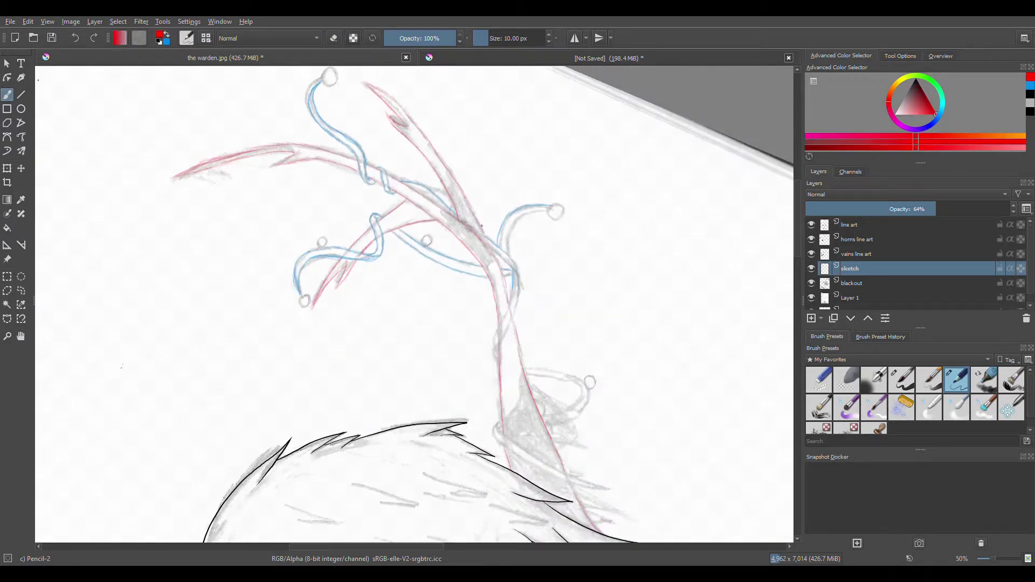
Touch up the right antler's red edges and trace the blue vines around its lower beam and base
right_click(508, 243)
mouse_move(517, 143)
left_mouse_down()
mouse_move(549, 354)
mouse_move(408, 340)
mouse_move(453, 299)
mouse_move(425, 264)
left_mouse_up()
left_click(934, 112)
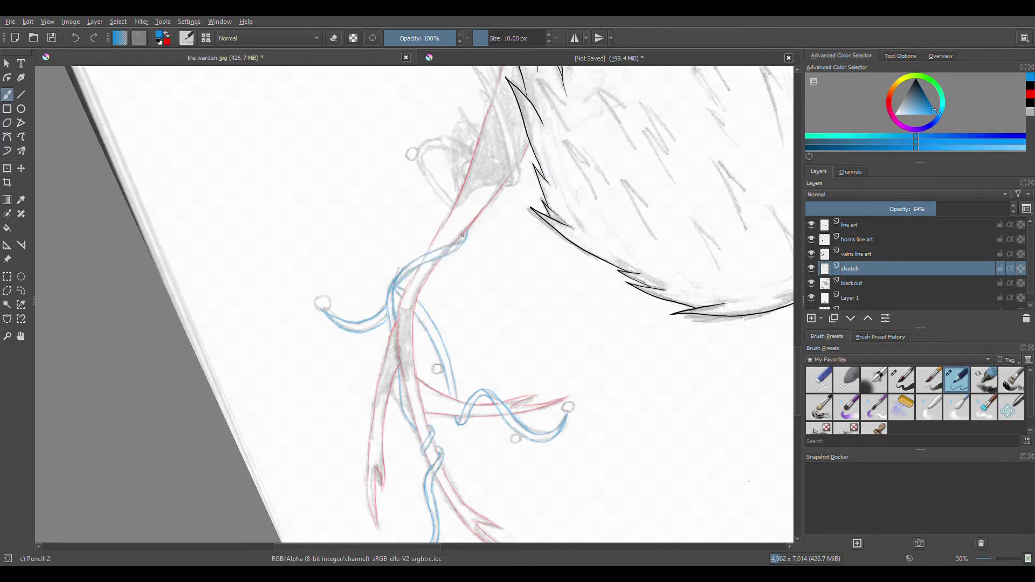
right_click(463, 235)
left_click_drag(478, 84, 580, 188)
left_click_drag(337, 379, 333, 429)
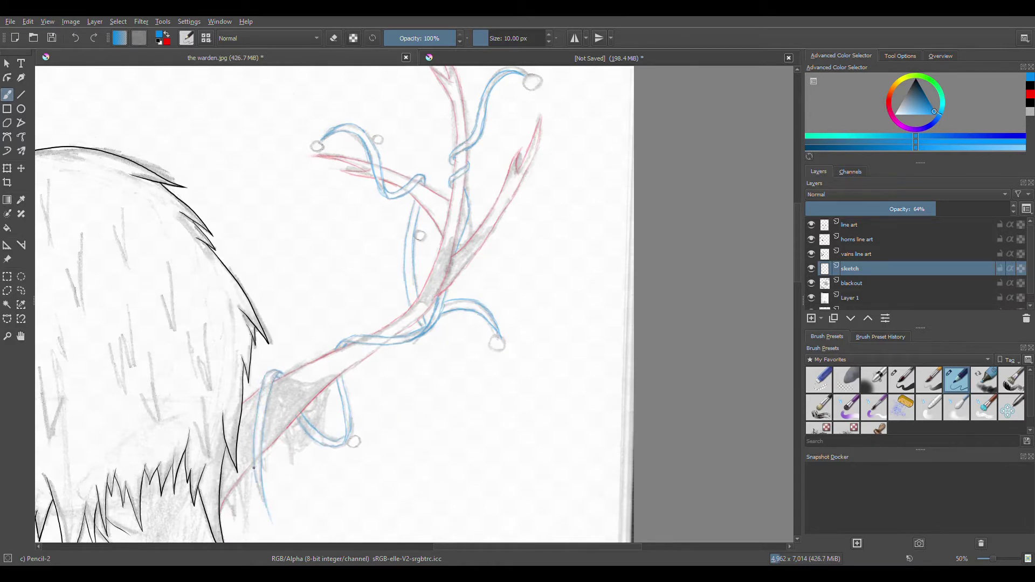
Ink both edges of the right antler's lower beam in black on "horns line art" with the 40 px Basic-5 Size brush
key("Page_Up")
key("Page_Up")
scroll(446, 271, "up", 3)
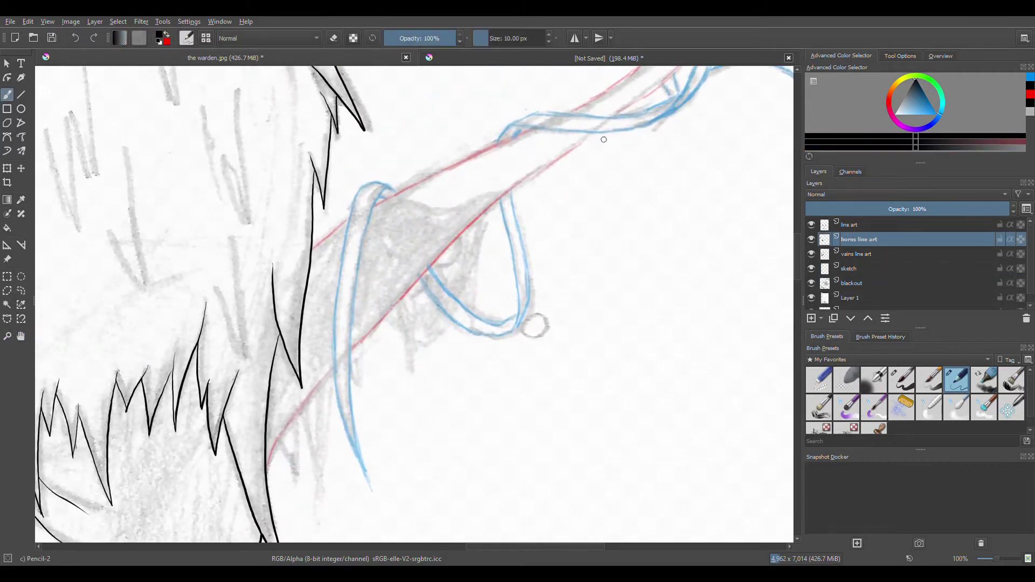
left_click(902, 380)
key("Page_Up")
key("Page_Down")
mouse_move(596, 132)
left_mouse_down()
mouse_move(545, 166)
mouse_move(349, 350)
mouse_move(266, 462)
left_mouse_up()
mouse_move(534, 127)
left_mouse_down()
mouse_move(430, 165)
mouse_move(316, 242)
mouse_move(355, 269)
mouse_move(378, 489)
left_mouse_up()
key("ctrl+z")
Ink the pointed vine hanging over the right antler's base on the "vains line art" layer
key("Page_Down")
mouse_move(397, 184)
left_mouse_down()
mouse_move(339, 289)
mouse_move(372, 489)
mouse_move(353, 453)
left_mouse_up()
key("ctrl+z")
right_click(499, 161)
mouse_move(499, 162)
left_mouse_down()
mouse_move(268, 157)
mouse_move(408, 182)
mouse_move(379, 303)
left_mouse_up()
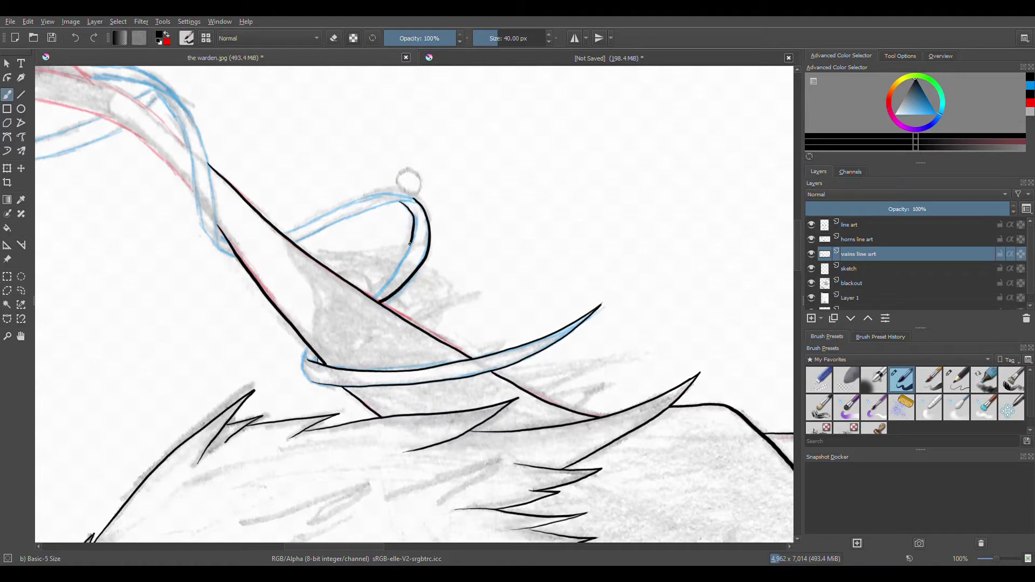
Ink the edges of the vine loop hanging beneath the right antler's lower beam
left_click_drag(411, 239, 368, 296)
left_click_drag(321, 338, 309, 379)
key("5")
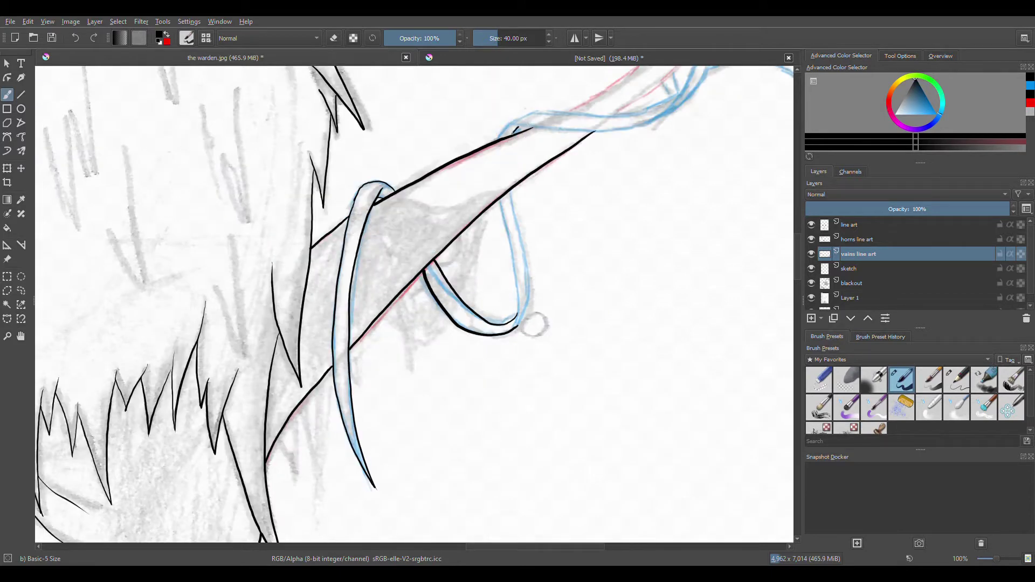
key("ctrl+z")
left_click_drag(500, 198, 514, 323)
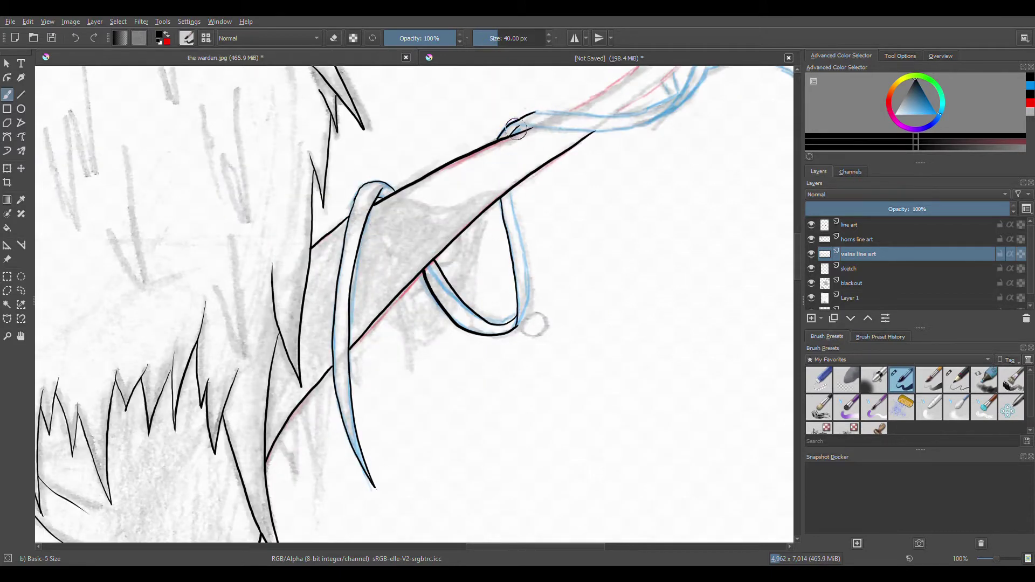
Ink the vine wrapping around the right antler's lower beam, redoing the misplaced stroke
key("5")
mouse_move(552, 184)
left_mouse_down()
mouse_move(504, 205)
mouse_move(372, 229)
left_mouse_up()
key("ctrl+z")
key("5")
mouse_move(175, 200)
left_mouse_down()
mouse_move(276, 214)
mouse_move(337, 345)
left_mouse_up()
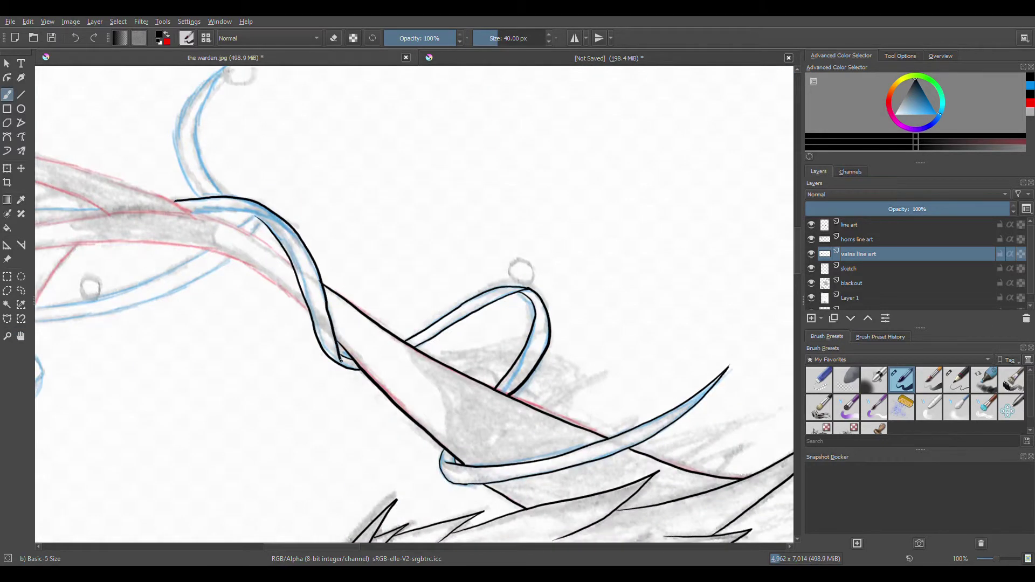
Clean up the wrapped vine crossing and ink the right antler's main beam edge and outer branch's outside edge
key("5")
key("e")
key("Page_Up")
key("Page_Down")
scroll(503, 142, "up", 5)
key("Page_Up")
key("e")
mouse_move(513, 117)
left_mouse_down()
mouse_move(499, 222)
mouse_move(451, 370)
mouse_move(388, 434)
left_mouse_up()
key("5")
key("b")
mouse_move(568, 86)
left_mouse_down()
mouse_move(532, 216)
mouse_move(361, 450)
left_mouse_up()
Ink the outer branch's notched tip and inside edge on the "horns line art" layer
left_click(882, 257)
left_click(884, 240)
left_click_drag(524, 158, 521, 211)
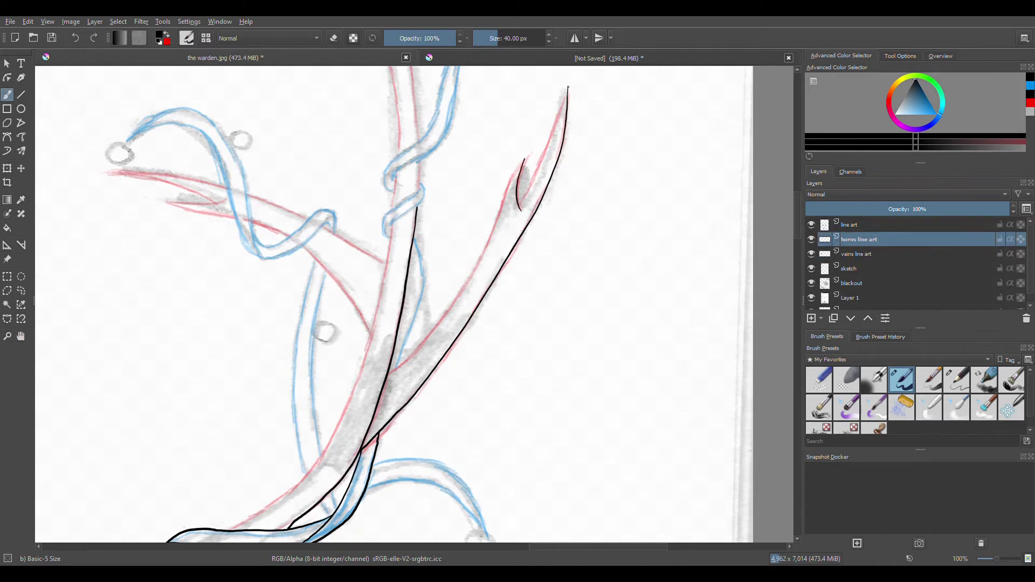
left_click_drag(524, 159, 493, 220)
left_click_drag(525, 158, 439, 330)
key("ctrl+z")
mouse_move(523, 160)
left_mouse_down()
mouse_move(469, 279)
mouse_move(401, 363)
left_mouse_up()
Ink both edges of the right antler's main beam up to its notched upper tip, redoing the misplaced stroke
key("e")
key("e")
left_click_drag(388, 258, 457, 94)
mouse_move(416, 170)
left_mouse_down()
mouse_move(437, 426)
mouse_move(435, 175)
mouse_move(393, 353)
mouse_move(283, 481)
left_mouse_up()
mouse_move(476, 217)
left_mouse_down()
mouse_move(539, 178)
mouse_move(542, 201)
left_mouse_up()
left_click_drag(312, 73, 492, 453)
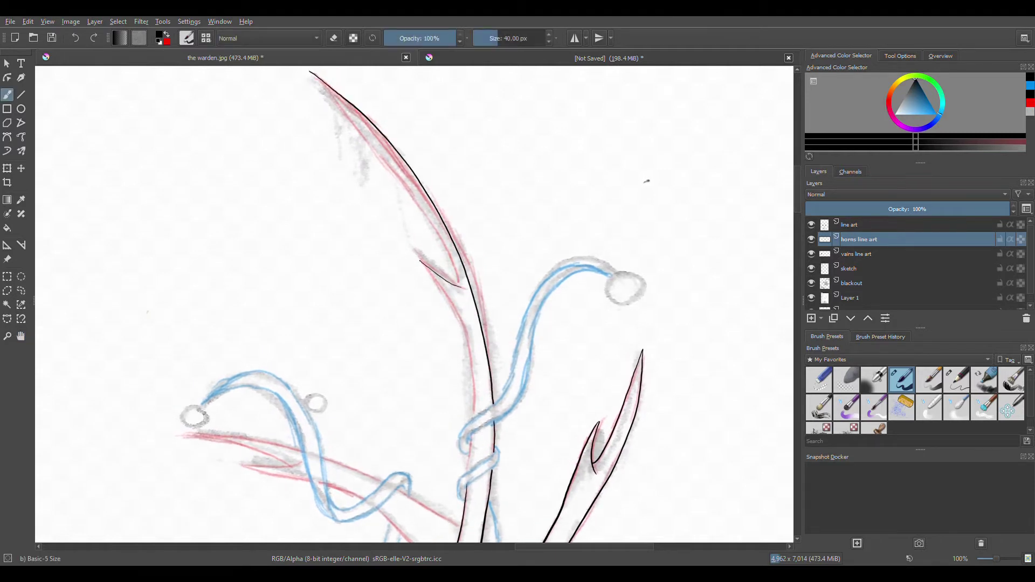
left_click_drag(355, 123, 448, 259)
key("ctrl+z")
mouse_move(310, 71)
left_mouse_down()
mouse_move(395, 168)
mouse_move(453, 282)
mouse_move(416, 256)
mouse_move(473, 362)
mouse_move(473, 435)
left_mouse_up()
right_click(497, 339)
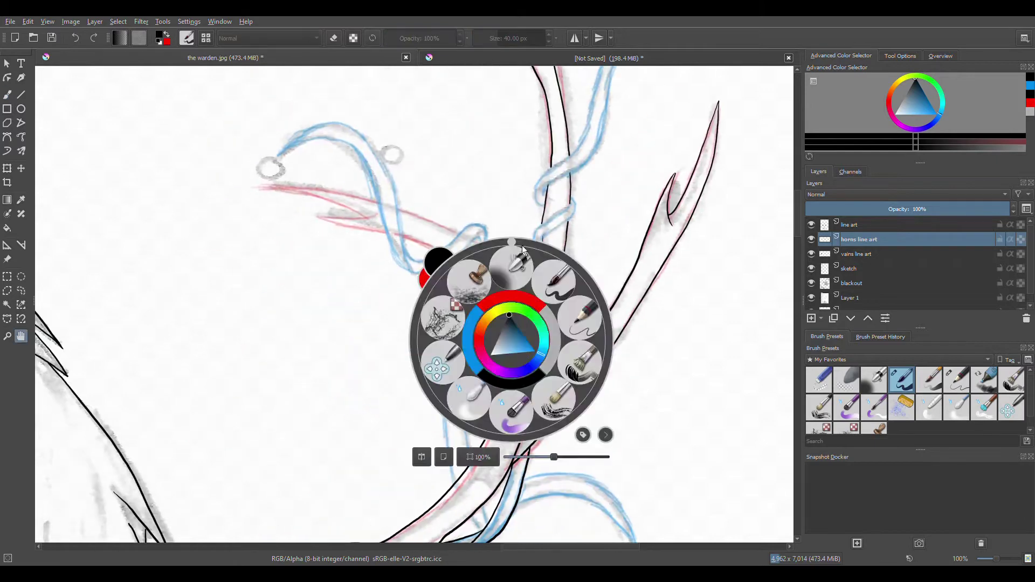
left_click(488, 343)
left_click_drag(629, 142, 620, 378)
key("ctrl+z")
left_click_drag(674, 162, 593, 232)
key("ctrl+z")
left_click_drag(684, 189, 682, 326)
key("ctrl+z")
Ink both edges and the notched tip of the right antler's inner branch
key("d")
mouse_move(506, 89)
left_mouse_down()
mouse_move(511, 147)
mouse_move(470, 309)
mouse_move(434, 386)
left_mouse_up()
left_click_drag(465, 249, 406, 343)
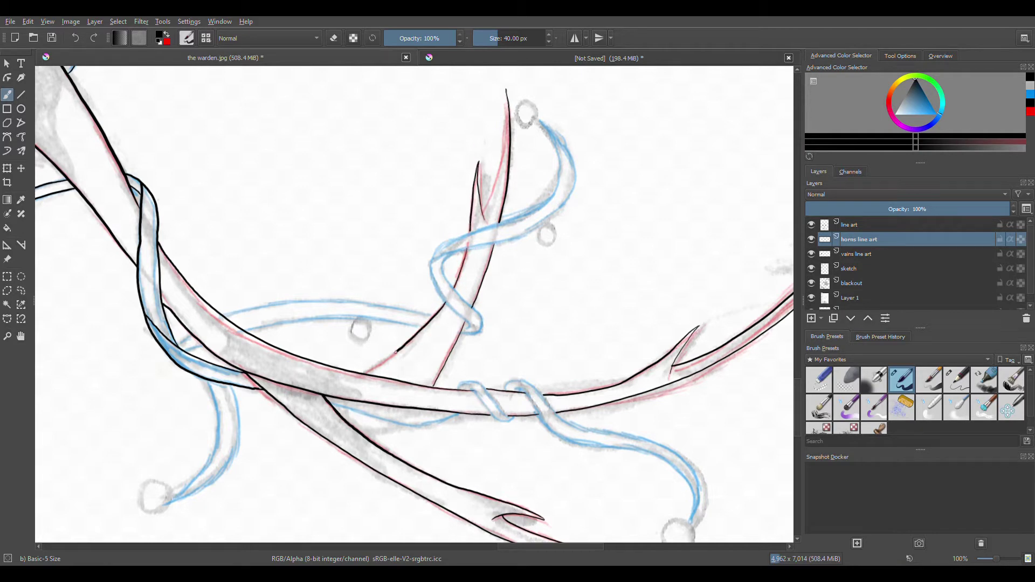
right_click(492, 180)
mouse_move(493, 180)
left_mouse_down()
mouse_move(681, 341)
mouse_move(506, 187)
left_mouse_up()
Ink both edges of the vine arc between the inner branch and main beam on "vains line art"
key("Page_Down")
left_click_drag(491, 299, 495, 425)
mouse_move(501, 240)
left_mouse_down()
mouse_move(477, 304)
mouse_move(481, 448)
left_mouse_up()
key("e")
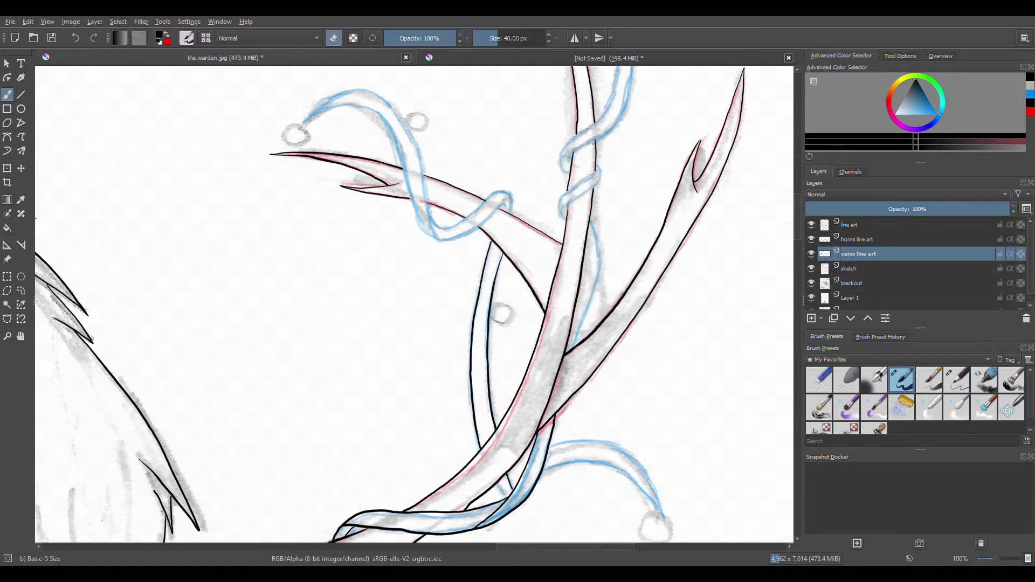
key("Page_Up")
left_click_drag(509, 216, 514, 268)
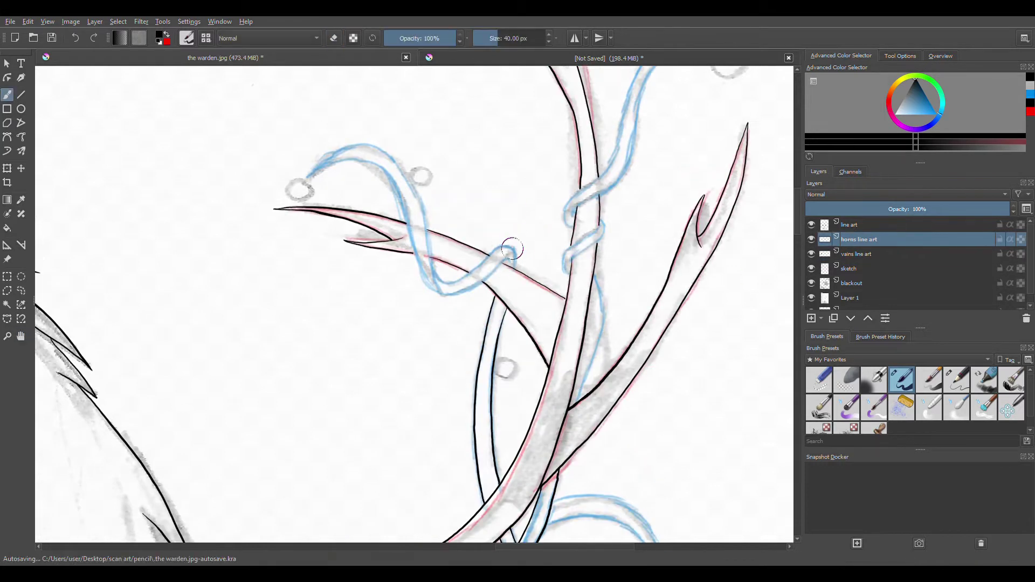
key("ctrl+z")
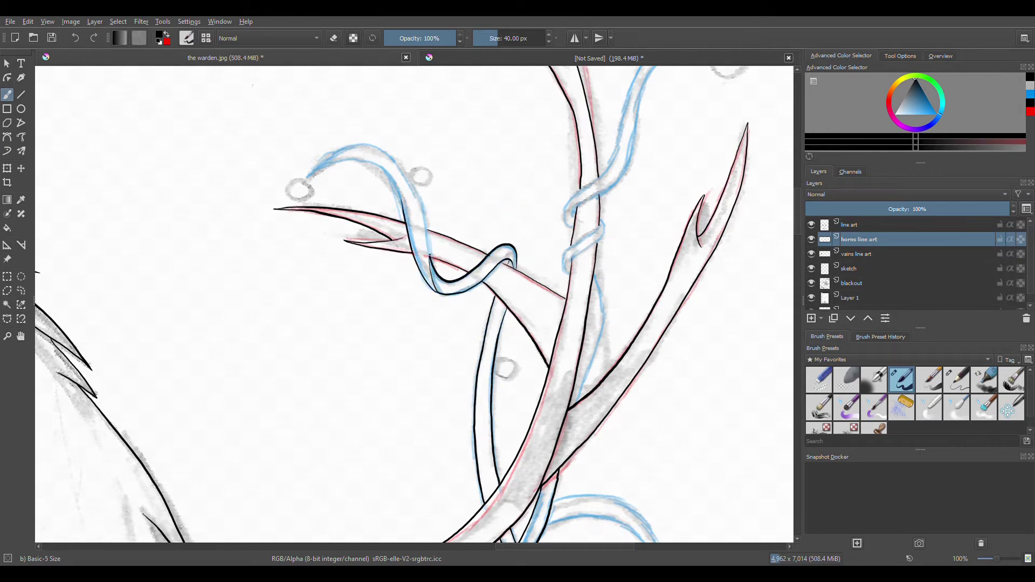
key("ctrl+z")
mouse_move(399, 168)
left_mouse_down()
mouse_move(438, 283)
mouse_move(518, 268)
left_mouse_up()
key("ctrl+z")
key("ctrl+z")
key("e")
Ink the vine coil wrapping around the right antler's inner branch on the "vains line art" layer
key("Page_Down")
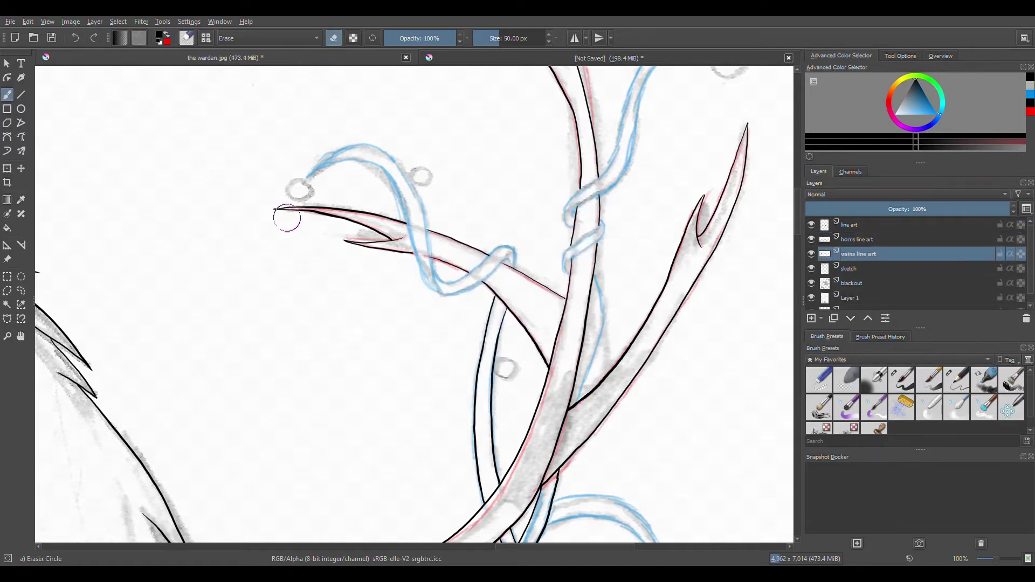
key("e")
left_click_drag(515, 271, 453, 274)
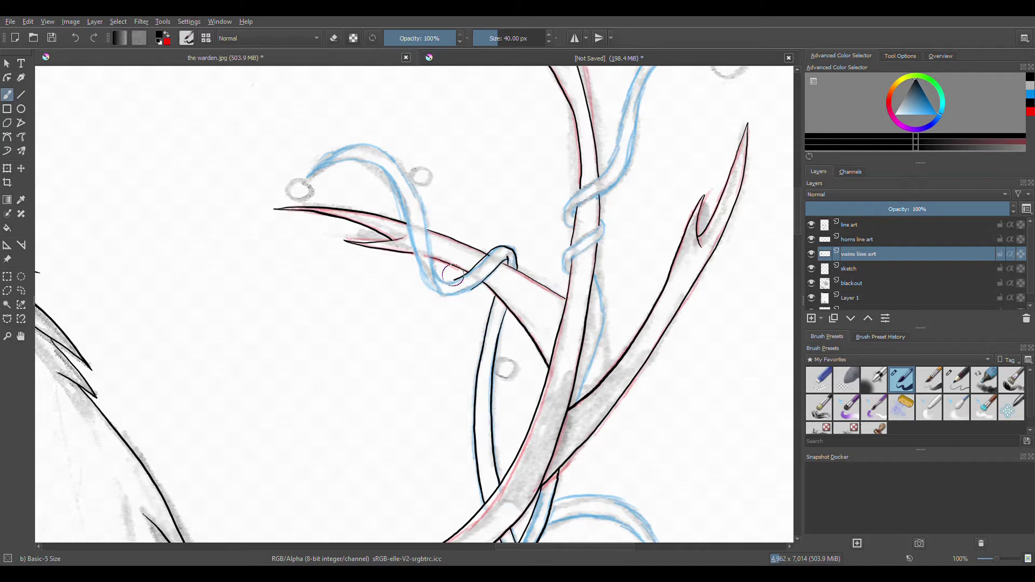
key("ctrl+z")
scroll(511, 207, "down", 5)
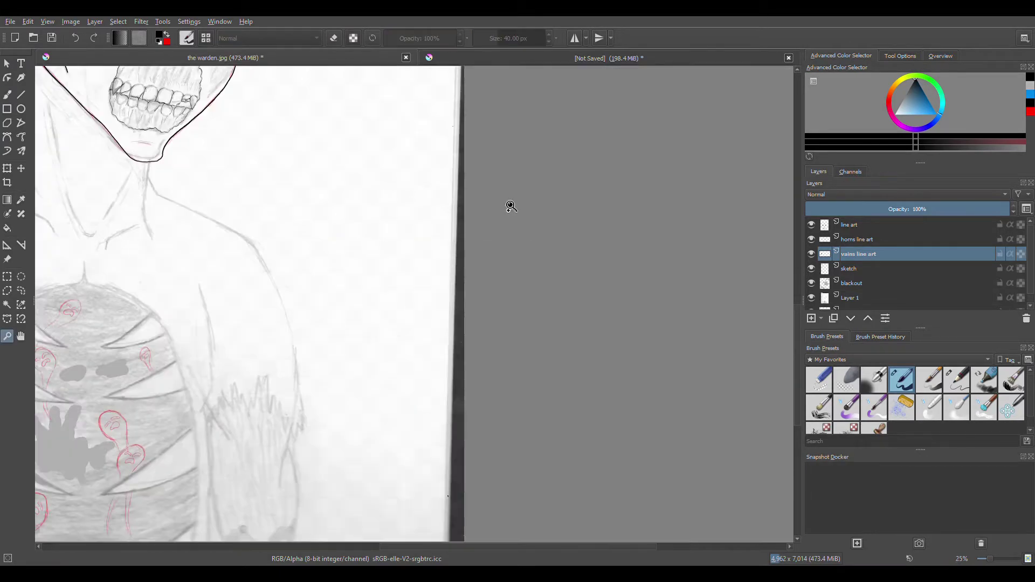
scroll(511, 206, "up", 10)
right_click(359, 205)
key("b")
left_click_drag(586, 125, 323, 426)
scroll(485, 254, "down", 3)
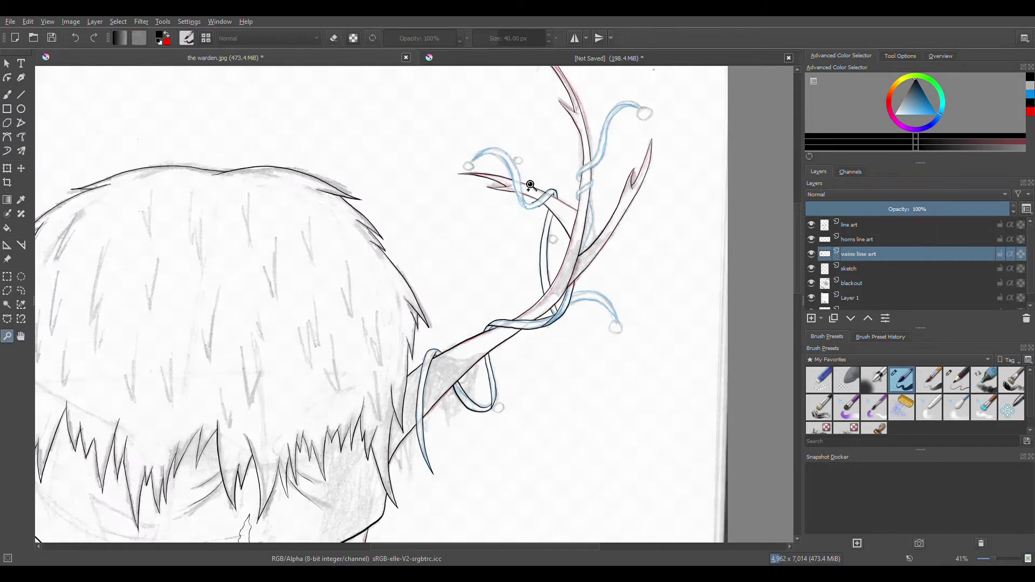
Ink both edges of the inner-branch vine across the branch and around its curling end to the tip
scroll(429, 365, "up", 1)
key("b")
mouse_move(178, 86)
left_mouse_down()
mouse_move(246, 161)
mouse_move(474, 351)
left_mouse_up()
left_click_drag(445, 317, 273, 400)
mouse_move(173, 150)
left_mouse_down()
mouse_move(226, 324)
mouse_move(291, 402)
left_mouse_up()
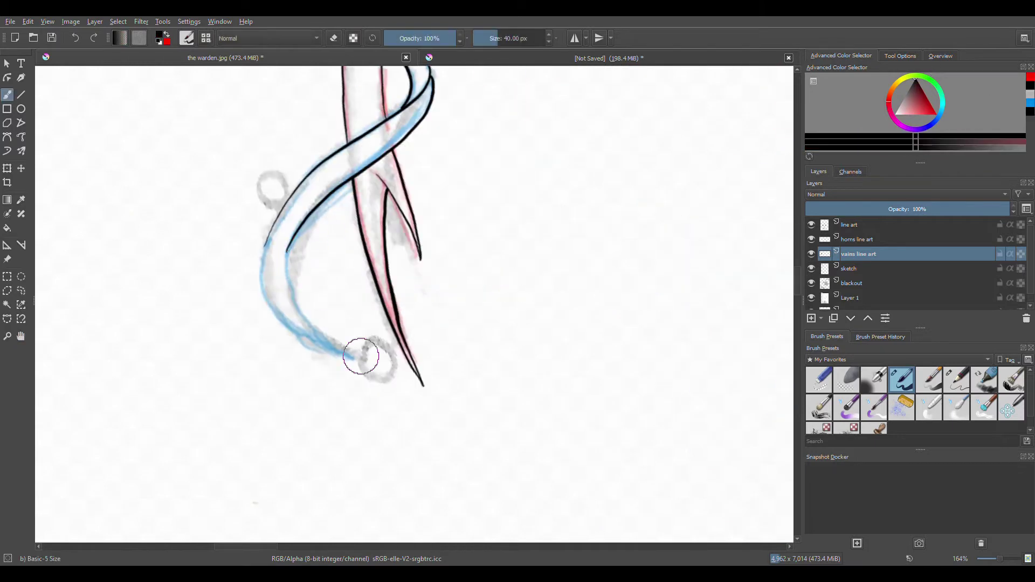
mouse_move(356, 353)
left_mouse_down()
mouse_move(319, 328)
mouse_move(290, 248)
left_mouse_up()
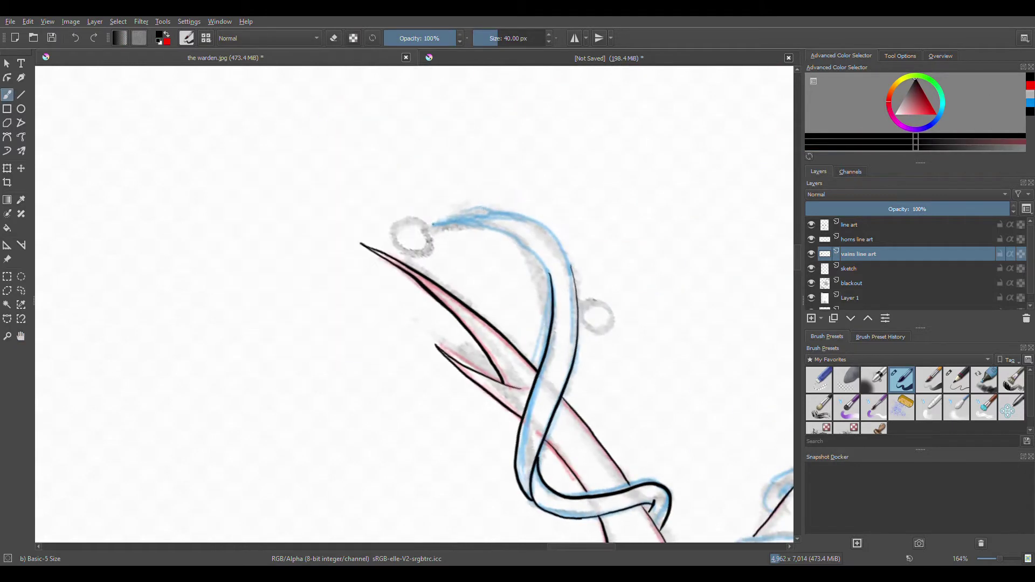
left_click_drag(433, 222, 578, 300)
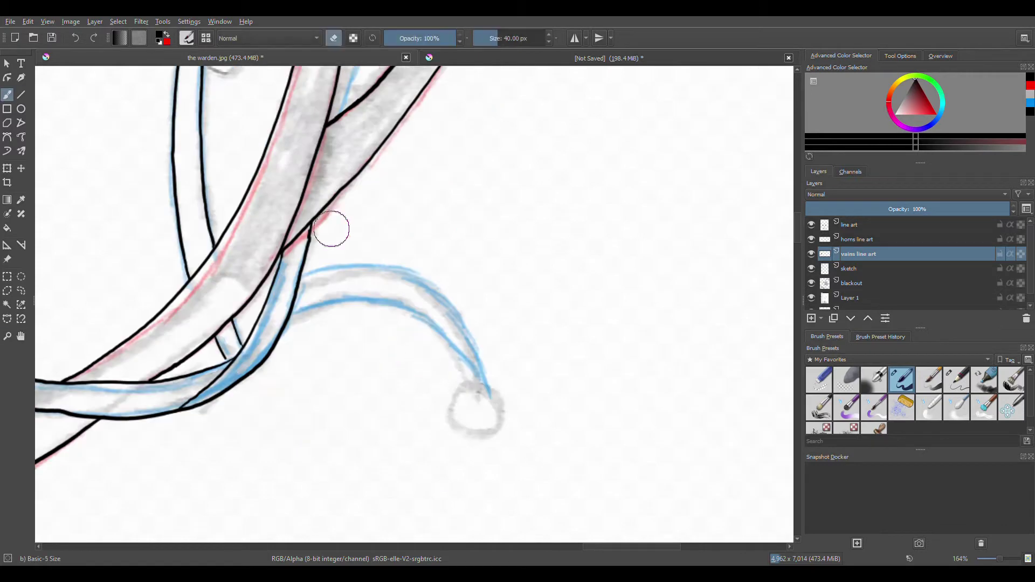
Erase the overlapping line where the vine meets the right antler's lower beam and ink the short vine curl beside it
key("e")
left_click_drag(308, 243, 312, 224)
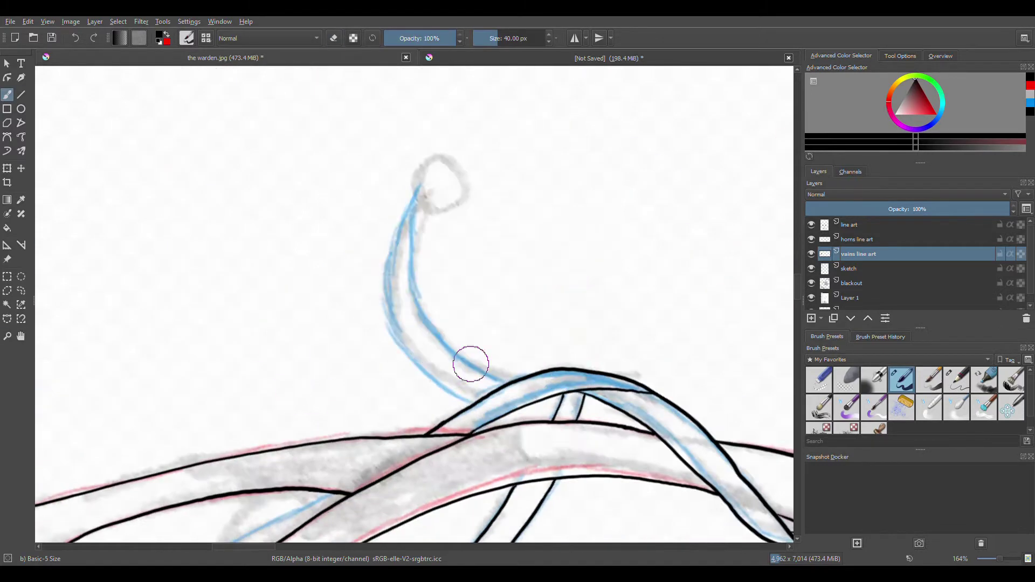
mouse_move(473, 402)
left_mouse_down()
mouse_move(389, 272)
mouse_move(413, 258)
mouse_move(501, 382)
left_mouse_up()
key("e")
left_click_drag(399, 302, 464, 399)
key("e")
left_click_drag(388, 280, 444, 390)
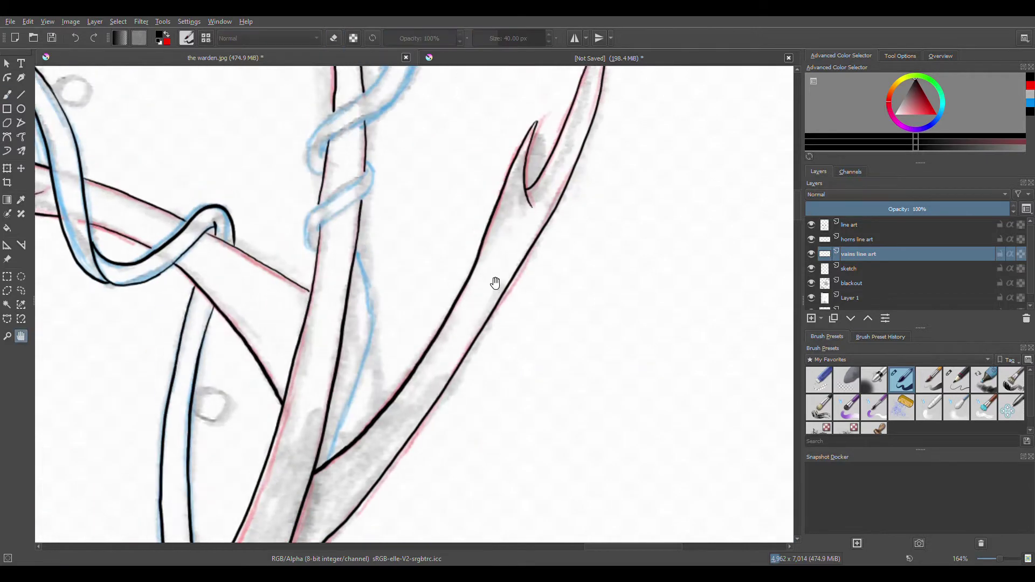
left_click_drag(399, 357, 490, 441)
Ink the vine coiling around the right antler's upper main beam out to its curled end, redoing the misplaced stroke
key("b")
mouse_move(569, 106)
left_mouse_down()
mouse_move(434, 237)
mouse_move(431, 275)
left_mouse_up()
key("ctrl+z")
mouse_move(569, 106)
left_mouse_down()
mouse_move(507, 102)
mouse_move(448, 182)
mouse_move(416, 311)
mouse_move(336, 371)
left_mouse_up()
mouse_move(559, 101)
left_mouse_down()
mouse_move(410, 259)
mouse_move(335, 374)
mouse_move(435, 211)
mouse_move(373, 302)
left_mouse_up()
mouse_move(439, 205)
left_mouse_down()
mouse_move(409, 266)
mouse_move(376, 295)
left_mouse_up()
mouse_move(446, 289)
left_mouse_down()
mouse_move(412, 133)
mouse_move(384, 339)
left_mouse_up()
Ink short pointed fur tufts across the crown of the head on the "line art" layer
key("minus")
key("minus")
key("minus")
key("minus")
key("minus")
key("minus")
key("minus")
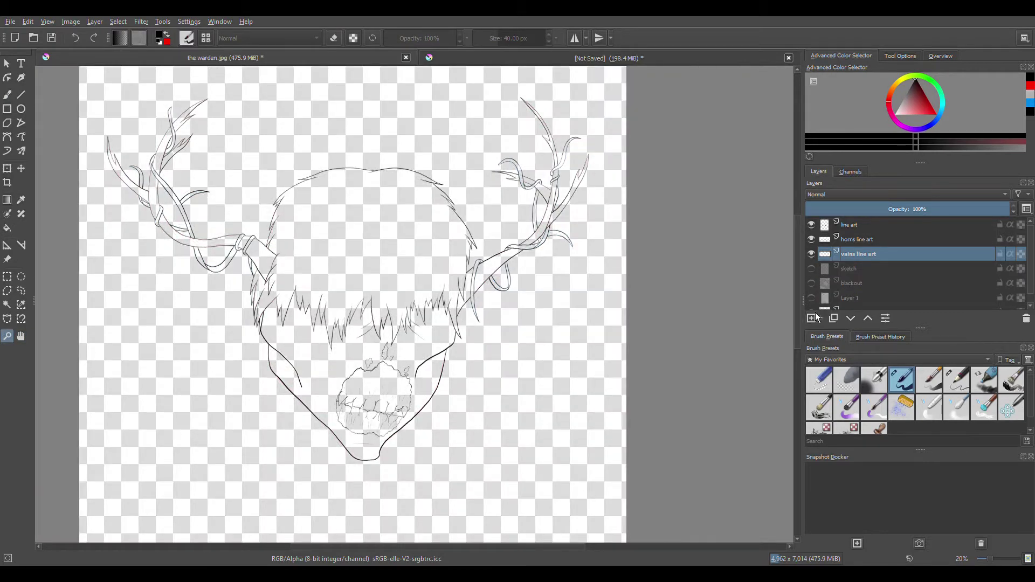
left_click(863, 224)
left_click(466, 329)
key("b")
left_click_drag(410, 110, 416, 184)
left_click_drag(392, 224, 402, 294)
left_click_drag(365, 165, 365, 266)
left_click_drag(290, 218, 275, 316)
left_click_drag(270, 238, 275, 316)
left_click_drag(230, 275, 244, 341)
left_click_drag(163, 224, 166, 312)
left_click_drag(113, 211, 115, 310)
left_click_drag(95, 270, 115, 310)
left_click_drag(232, 141, 223, 186)
left_click_drag(232, 140, 215, 247)
left_click_drag(142, 103, 134, 177)
left_click_drag(66, 159, 55, 237)
left_click_drag(73, 81, 50, 213)
scroll(355, 248, "down", 2)
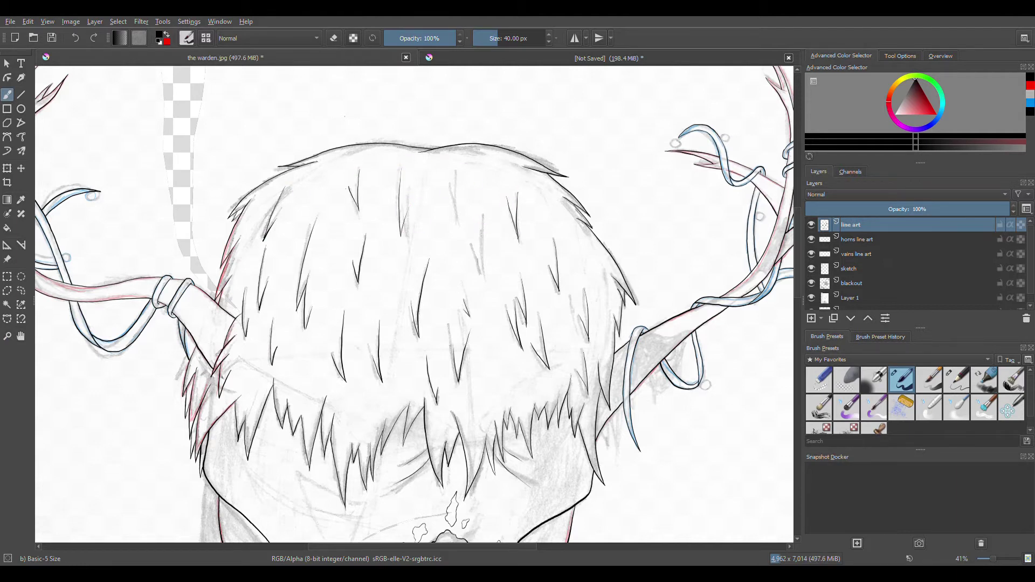
left_click_drag(483, 217, 486, 281)
Ink the thin muscle lines down the neck and the neck's right edge below the chin
scroll(457, 216, "down", 5)
mouse_move(582, 326)
left_mouse_down()
mouse_move(632, 342)
mouse_move(661, 338)
left_mouse_up()
key("b")
left_click_drag(405, 176, 422, 262)
left_click_drag(435, 325, 479, 386)
left_click_drag(397, 182, 406, 226)
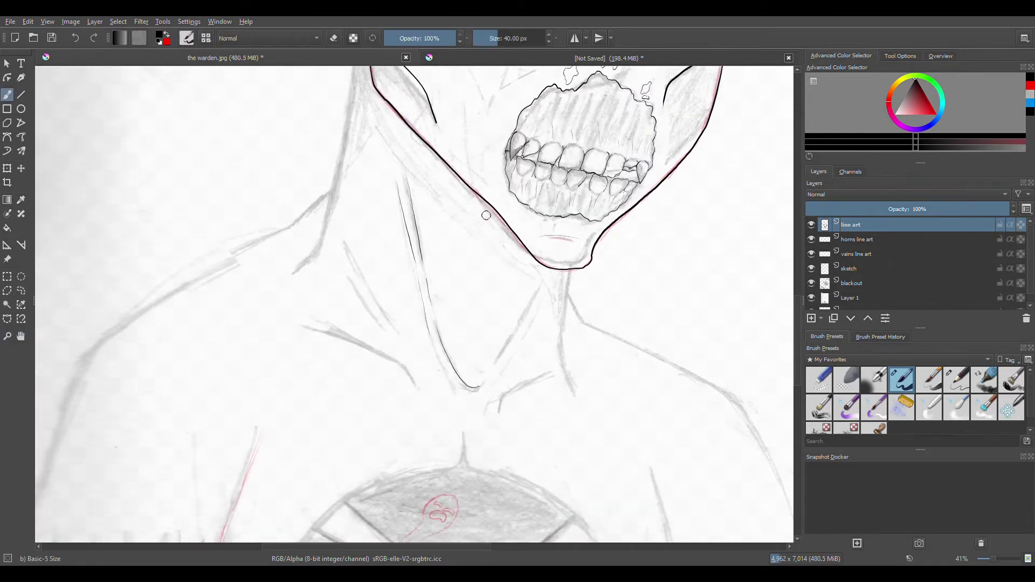
key("plus")
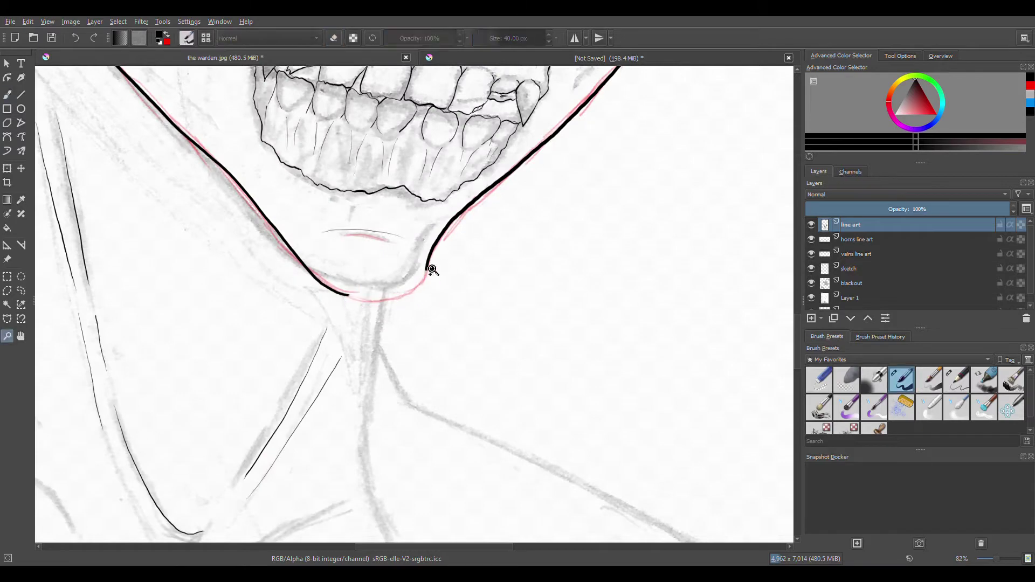
key("minus")
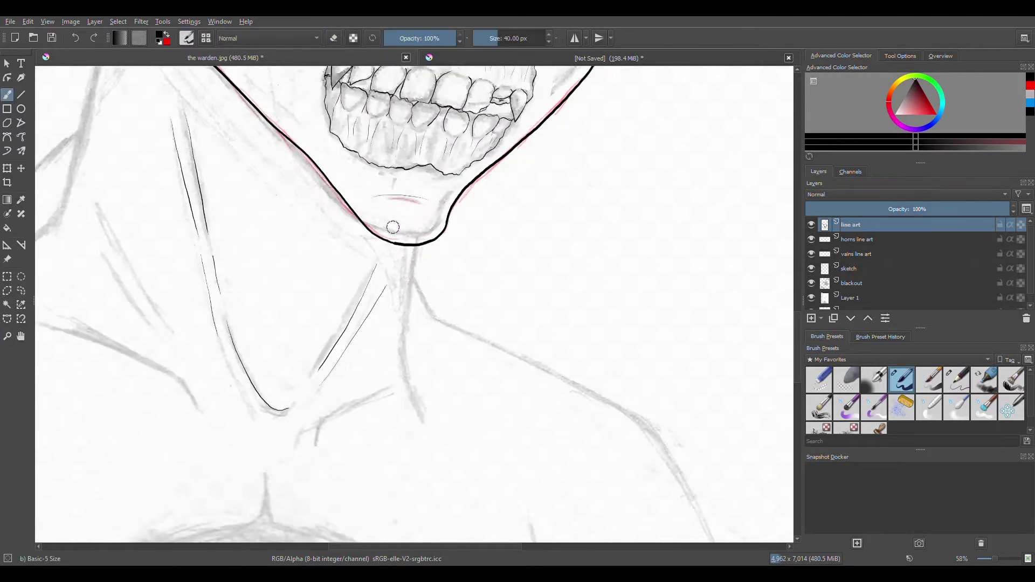
left_click_drag(416, 248, 421, 423)
key("minus")
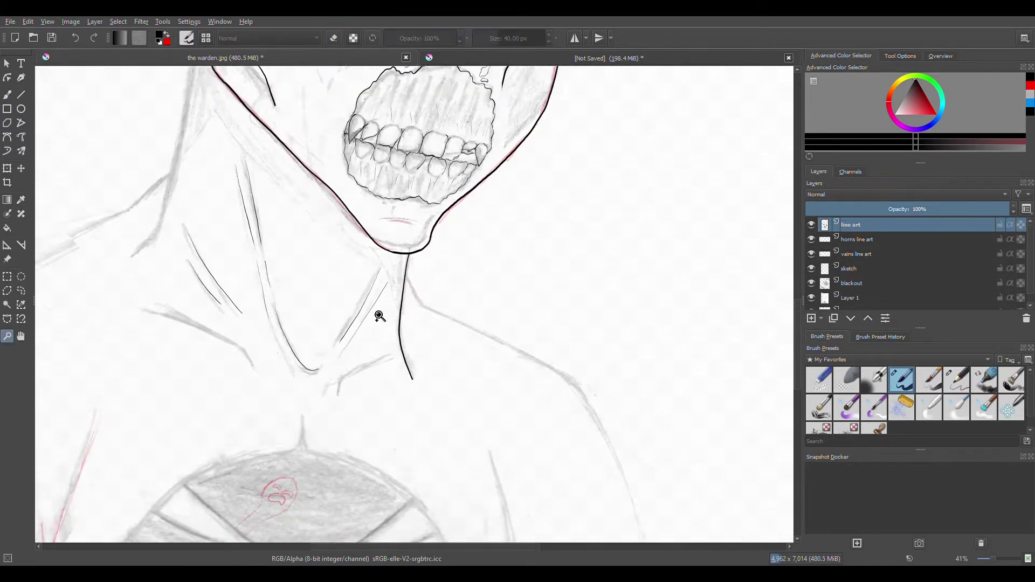
Ink the remaining neck, shoulder, collarbone and outer arm lines, undoing the misplaced stroke
left_click_drag(447, 107, 381, 361)
mouse_move(512, 89)
left_mouse_down()
mouse_move(440, 142)
mouse_move(186, 453)
left_mouse_up()
mouse_move(741, 175)
left_mouse_down()
mouse_move(261, 104)
mouse_move(385, 205)
mouse_move(512, 527)
left_mouse_up()
key("ctrl+space")
key("ctrl+z")
left_click_drag(264, 135, 504, 453)
mouse_move(63, 440)
left_mouse_down()
mouse_move(538, 326)
mouse_move(553, 254)
mouse_move(566, 296)
left_mouse_up()
Ink the jagged fur fringe across the left arm
left_click_drag(360, 215, 324, 279)
left_click_drag(292, 230, 296, 299)
mouse_move(277, 249)
left_mouse_down()
mouse_move(260, 249)
mouse_move(214, 292)
left_mouse_up()
left_click_drag(224, 218, 214, 234)
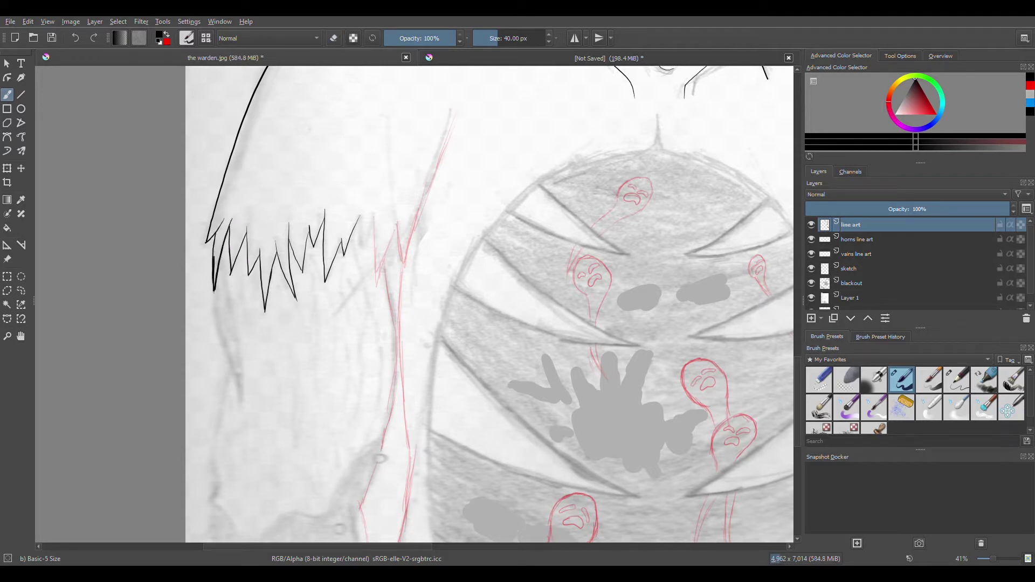
left_click_drag(397, 224, 377, 293)
left_click_drag(373, 216, 377, 293)
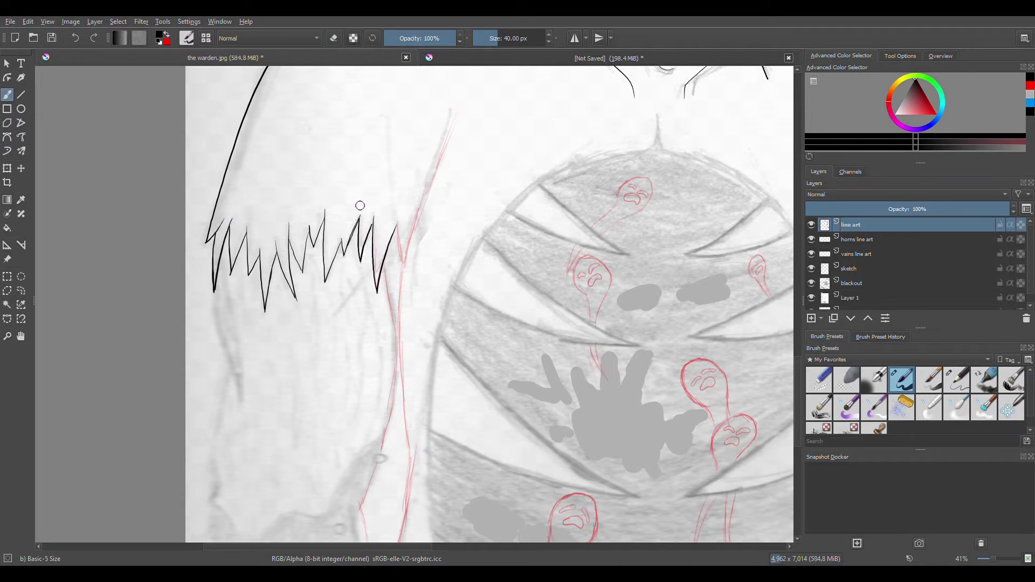
left_click_drag(330, 371, 381, 282)
Ink the left arm's forearm edges and inner upper-arm line, plus the torso side line beside it
left_click_drag(266, 203, 272, 241)
key("ctrl+z")
mouse_move(284, 275)
left_mouse_down()
mouse_move(261, 388)
mouse_move(258, 480)
left_mouse_up()
left_click_drag(442, 209, 418, 483)
key("e")
left_click_drag(555, 180, 513, 296)
key("e")
mouse_move(470, 136)
left_mouse_down()
mouse_move(409, 302)
mouse_move(406, 216)
left_mouse_up()
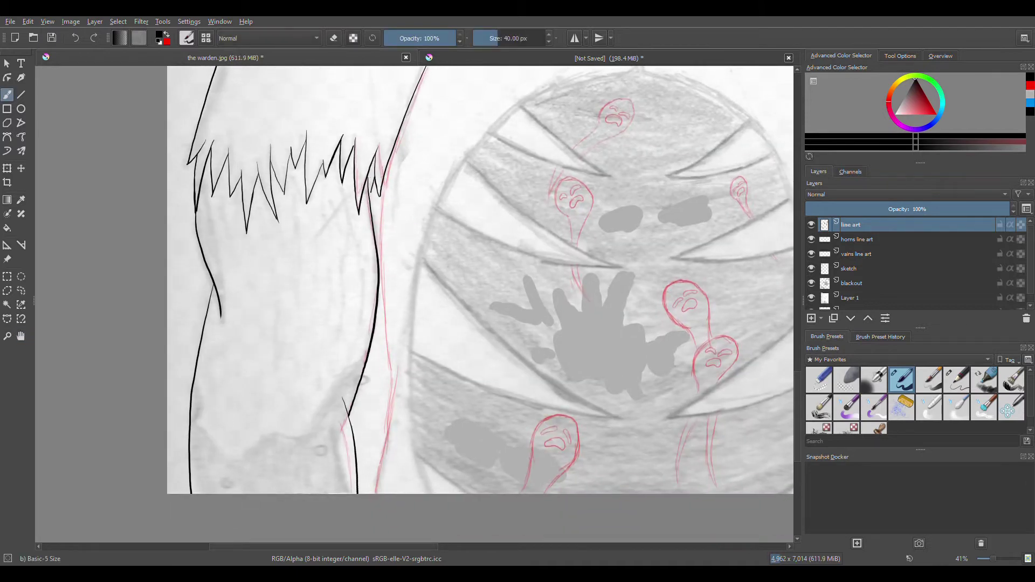
mouse_move(379, 282)
left_mouse_down()
mouse_move(388, 405)
mouse_move(376, 493)
left_mouse_up()
Ink the right upper arm's inner edge and the jagged fur fringe across that arm
scroll(518, 296, "right", 5)
mouse_move(404, 81)
left_mouse_down()
mouse_move(427, 172)
mouse_move(414, 313)
left_mouse_up()
left_click_drag(556, 300, 546, 359)
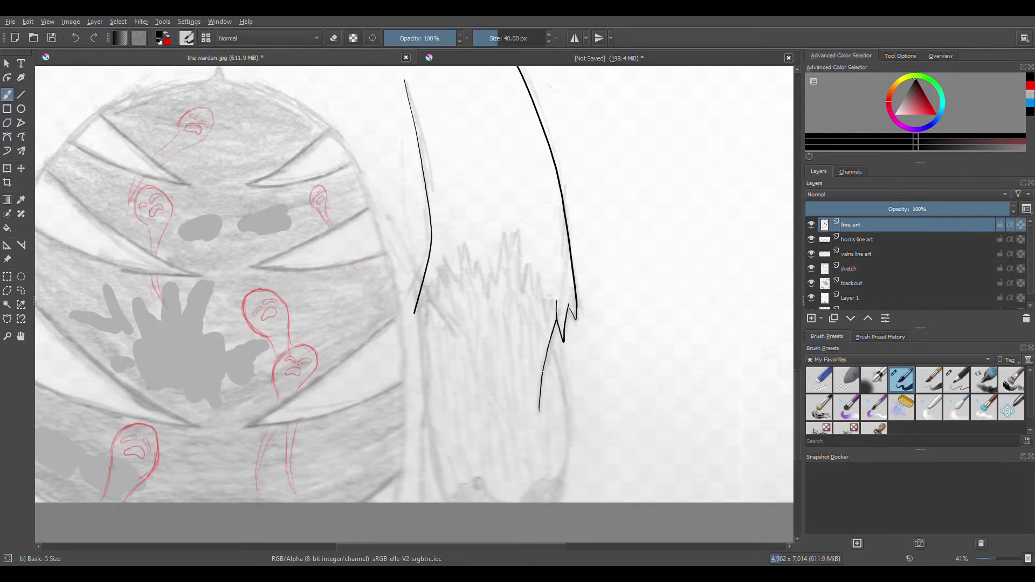
left_click_drag(519, 226, 523, 296)
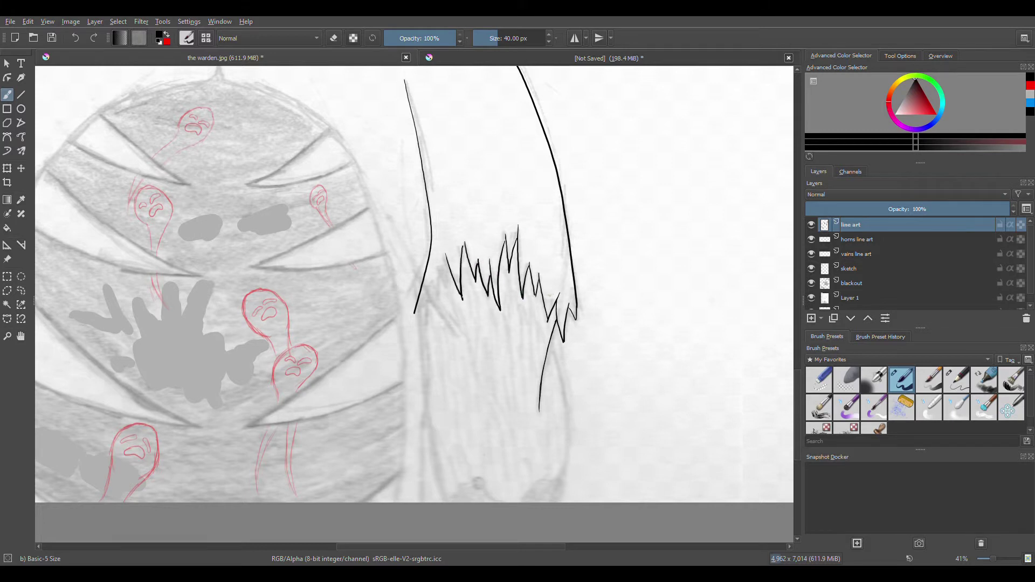
Ink both edges of the right forearm and the torso side line down to the canvas edge
left_click_drag(559, 358, 567, 502)
left_click_drag(418, 320, 446, 503)
left_click_drag(425, 417, 422, 502)
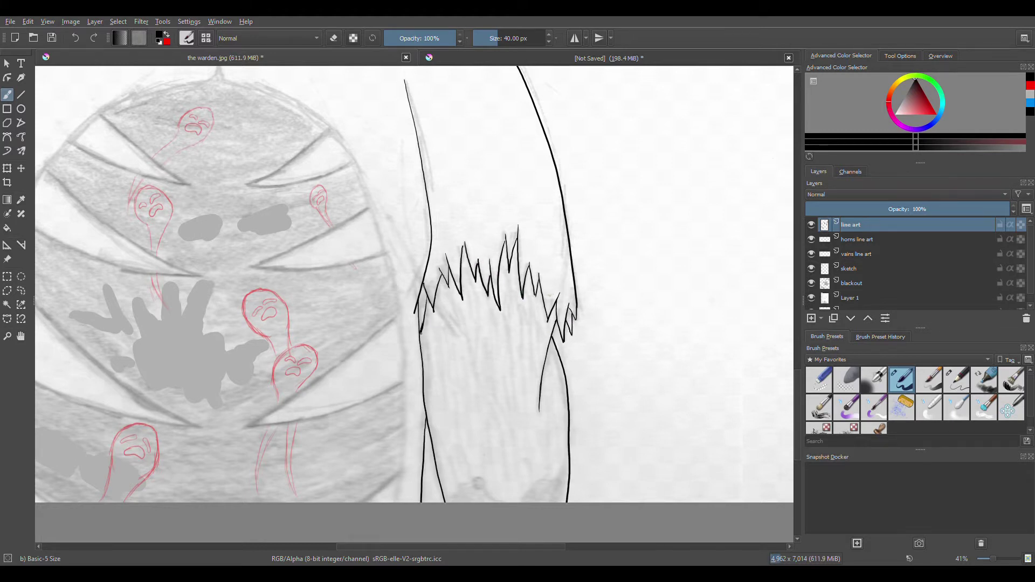
Ink the pointed arched outline of the open chest cavity and the curved, tapering ribs inside it
scroll(491, 241, "down", 1)
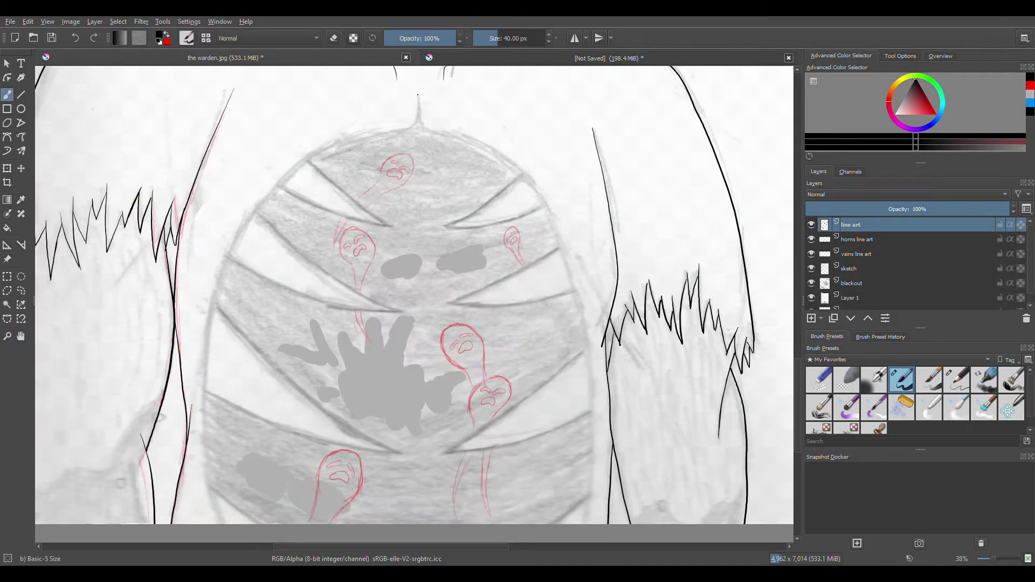
left_click_drag(219, 282, 219, 524)
mouse_move(418, 106)
left_mouse_down()
mouse_move(574, 270)
mouse_move(590, 524)
left_mouse_up()
left_click_drag(278, 184, 406, 237)
left_click_drag(259, 215, 406, 313)
left_click_drag(232, 257, 407, 313)
left_click_drag(213, 309, 386, 454)
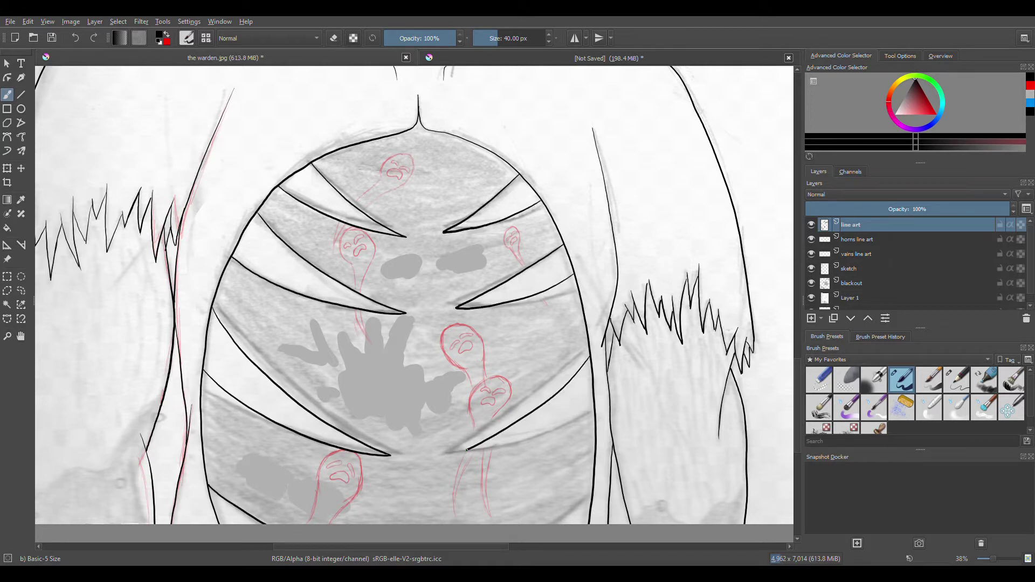
Hide the "Layer 1", "blackout" and "sketch" layers so only the line art shows over the white background layer
scroll(493, 433, "down", 5)
left_click(811, 298)
left_click(811, 283)
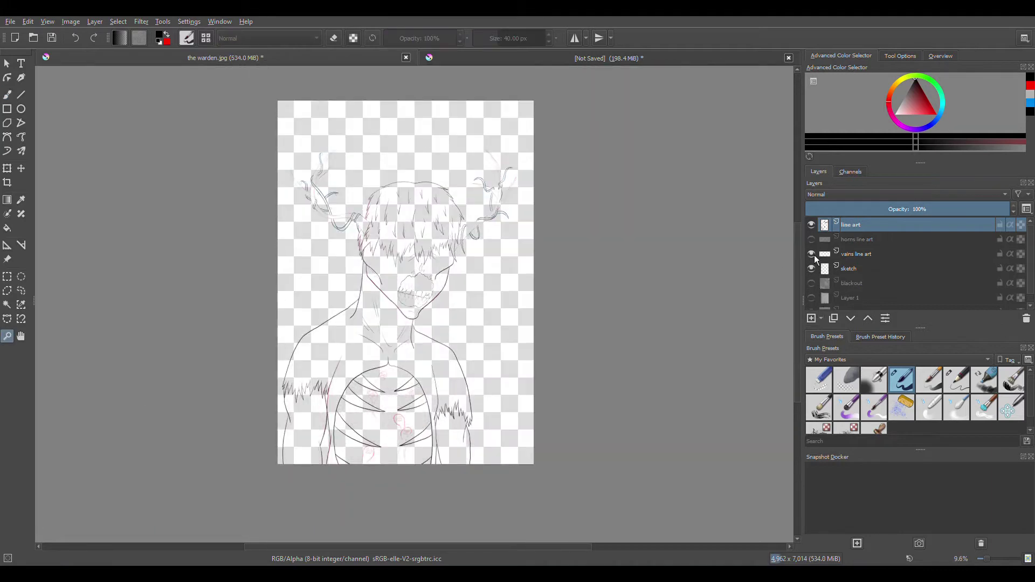
left_click(811, 298)
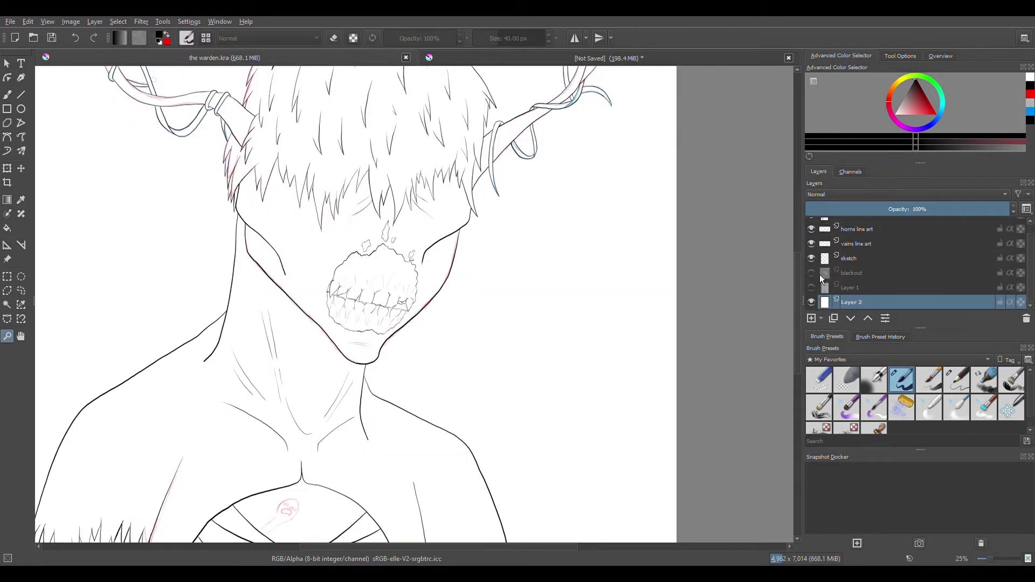
left_click(811, 257)
key("minus")
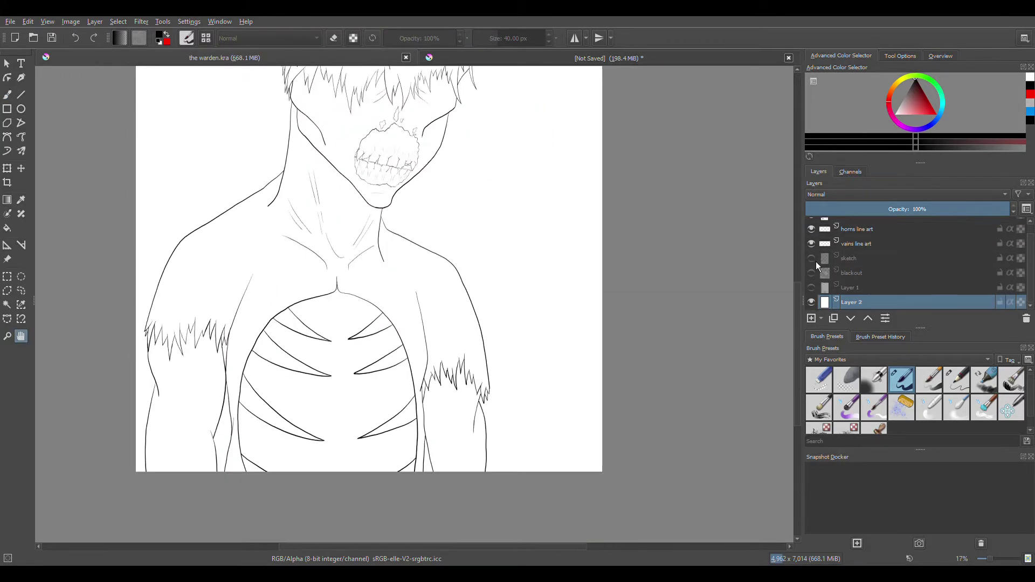
Add a "colour" layer beneath the line art and merge the horns and vains line art into "line art"
left_click(823, 320)
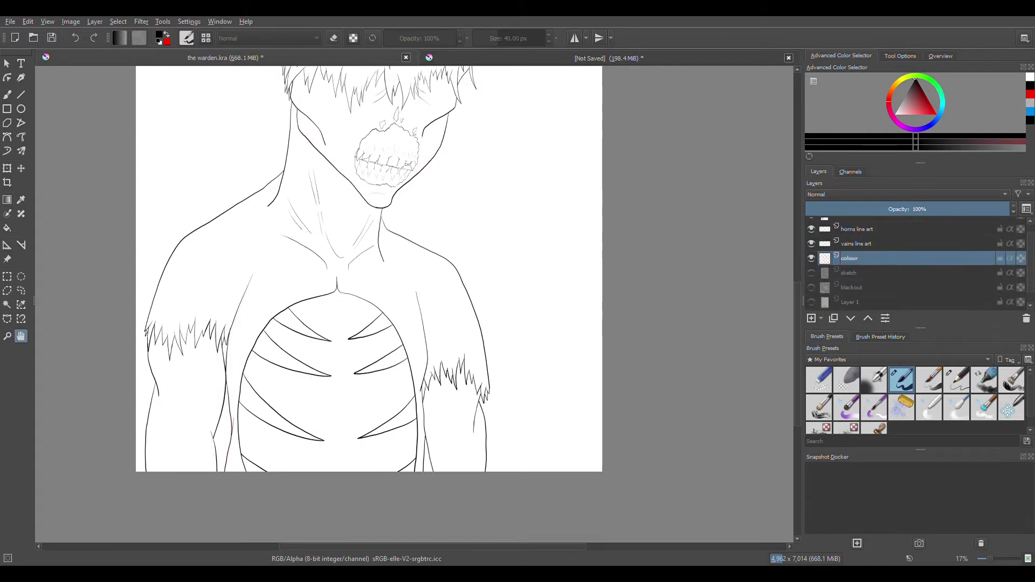
left_click(890, 231)
key("shift+Delete")
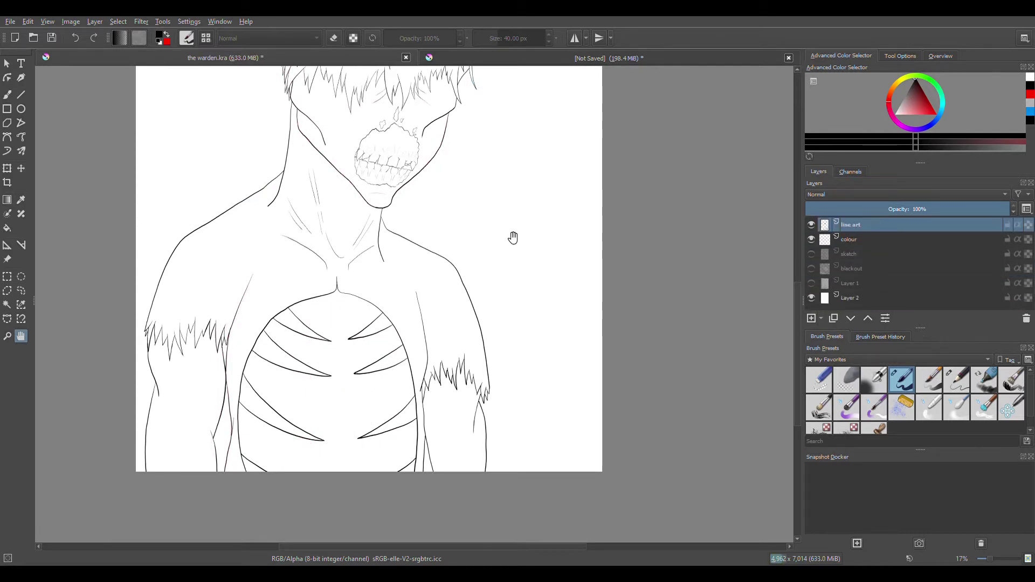
Sample dark tones from the second open document and paint them broadly over the figure on the "colour" layer
left_click_drag(511, 241, 519, 326)
left_click(605, 59)
key("ctrl+Tab")
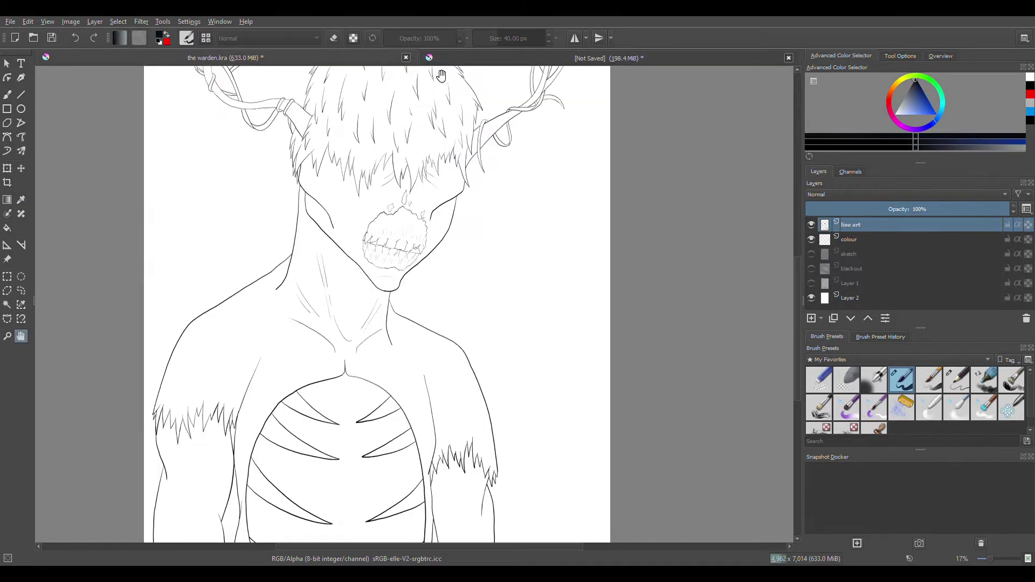
key("b")
left_click_drag(346, 219, 496, 358)
key("ctrl+Tab")
left_click(570, 359, "ctrl")
key("ctrl+Tab")
mouse_move(399, 389)
left_mouse_down()
mouse_move(285, 431)
mouse_move(280, 398)
mouse_move(205, 305)
mouse_move(261, 204)
mouse_move(426, 91)
mouse_move(344, 203)
mouse_move(216, 81)
left_mouse_up()
Hide the "colour" layer and select the contiguous white background around the figure on "line art"
left_click(812, 239)
key("ctrl+r")
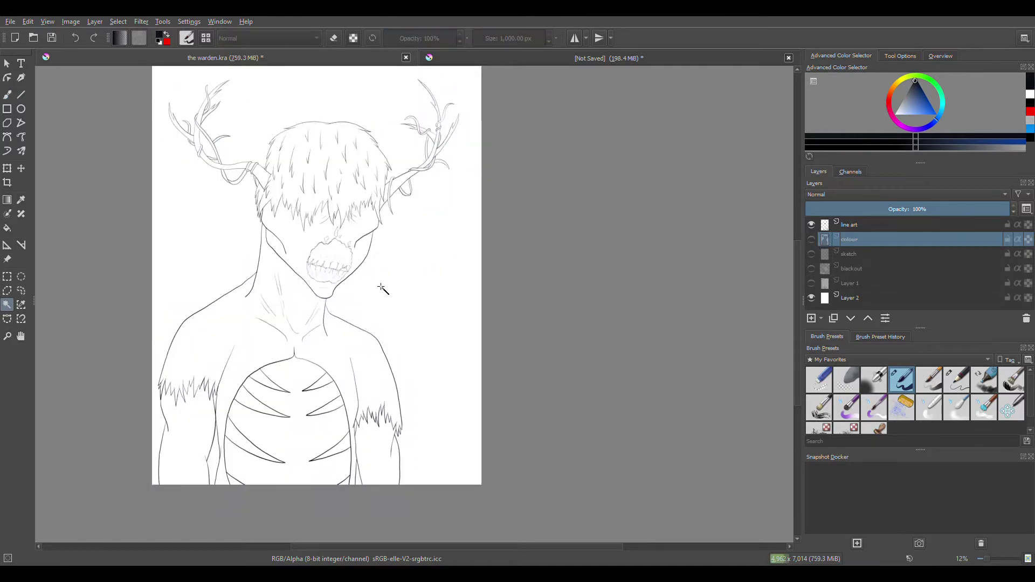
key("Page_Up")
left_click(450, 281)
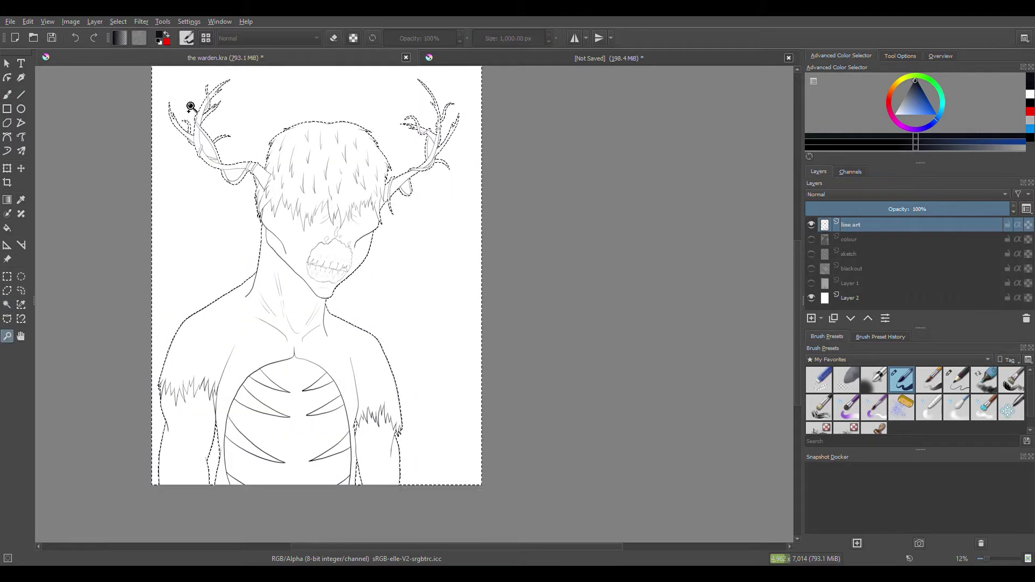
Extend the contiguous selection on "line art" to the background gaps enclosed by the horns, vines and hair tips
left_click_drag(191, 106, 205, 92)
key("ctrl+r")
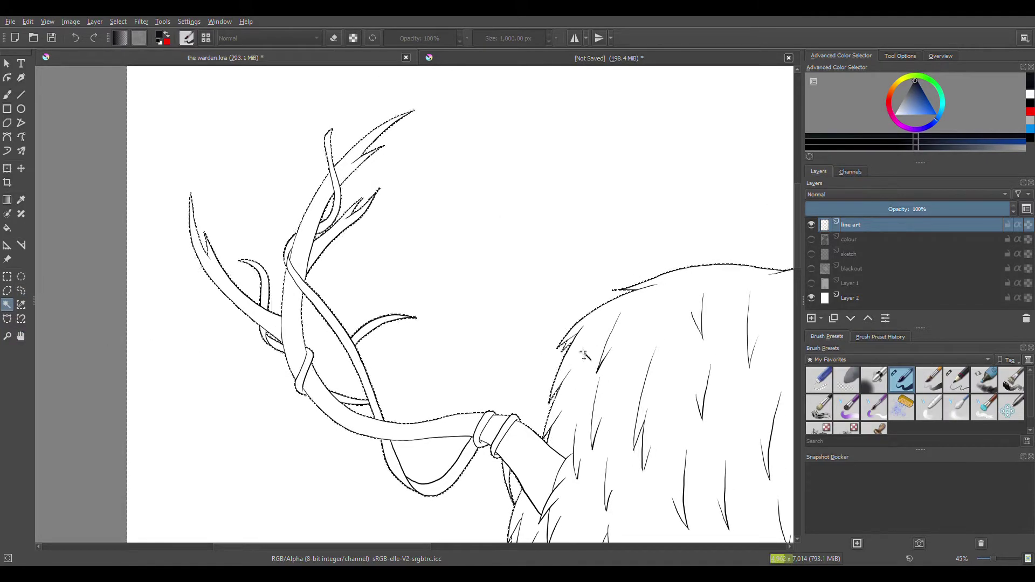
left_click_drag(584, 355, 31, 297)
key("2")
scroll(516, 354, "up", 5)
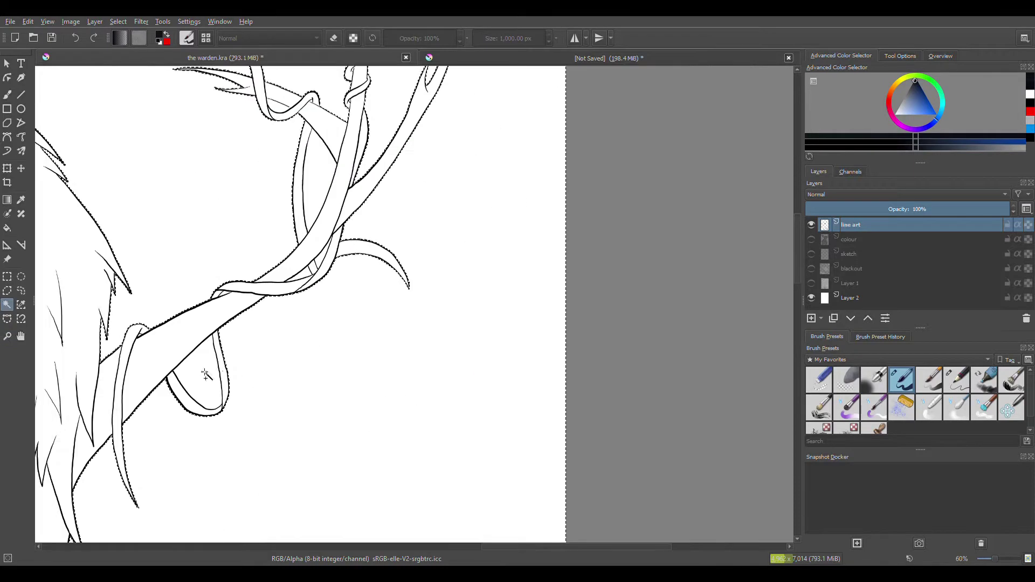
scroll(324, 439, "up", 10)
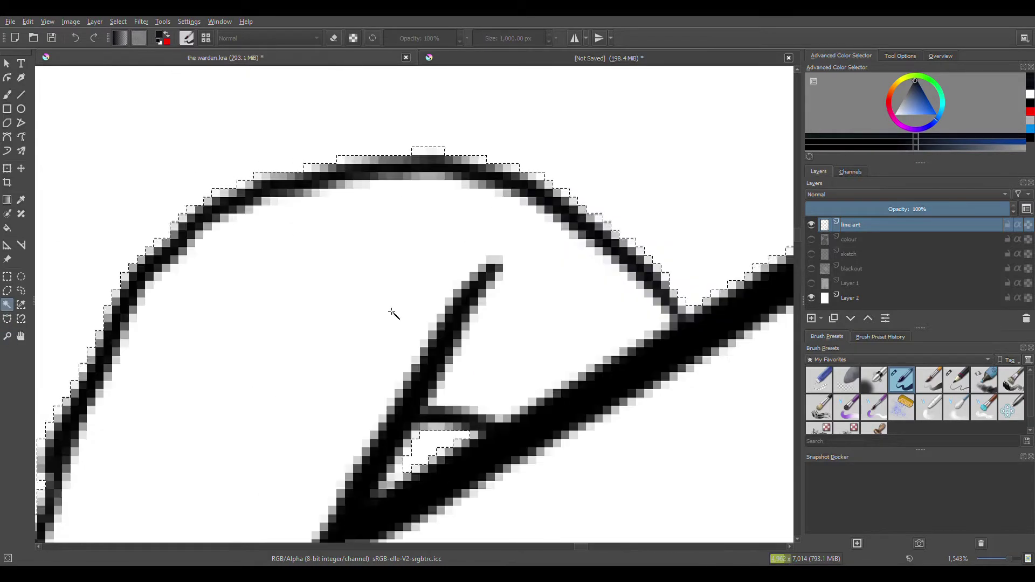
scroll(532, 277, "down", 6)
scroll(403, 356, "down", 3)
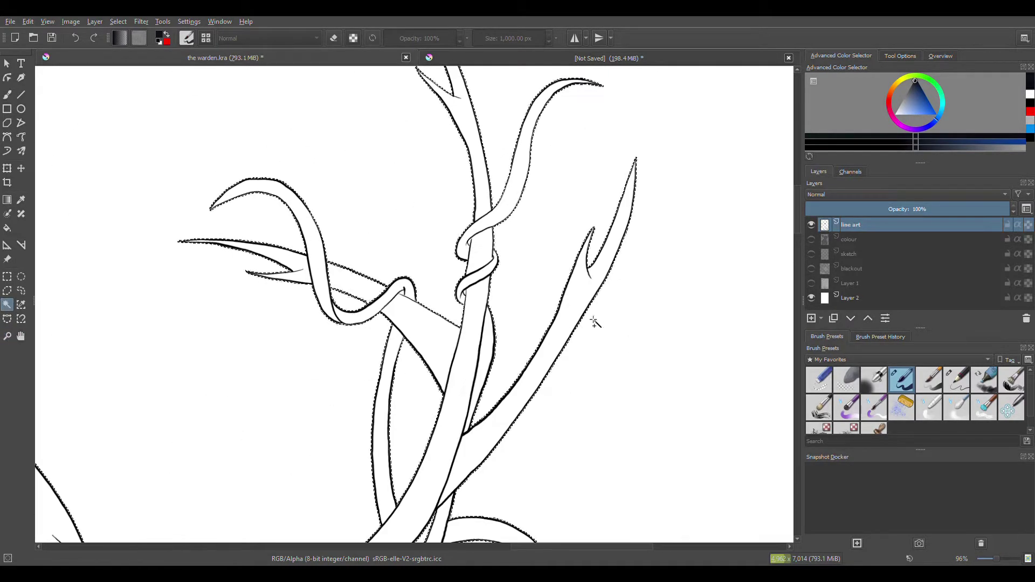
Clear the dark paint inside the selection on the "colour" layer so colour remains only within the figure's outline
key("z")
scroll(265, 339, "down", 6)
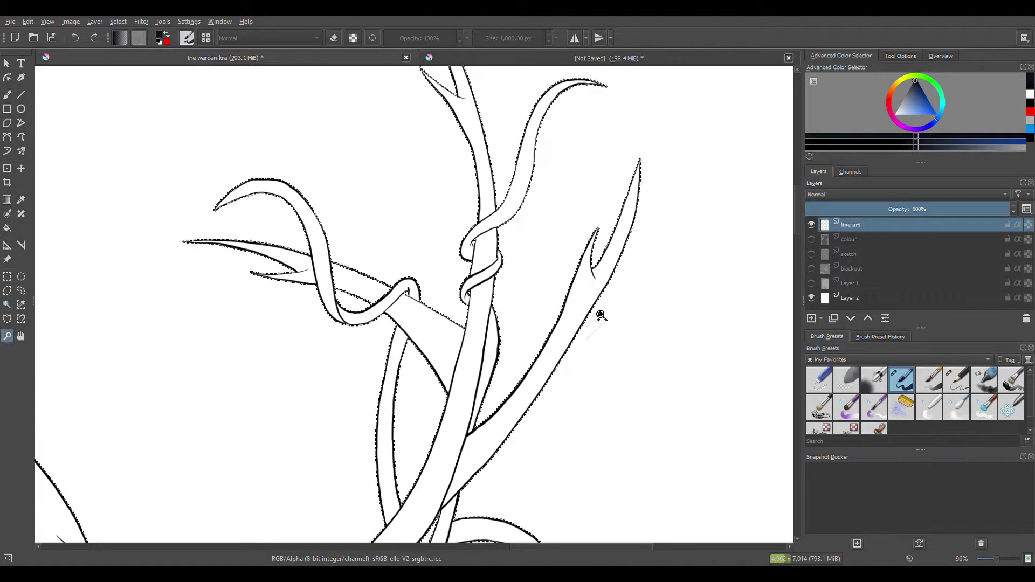
key("z")
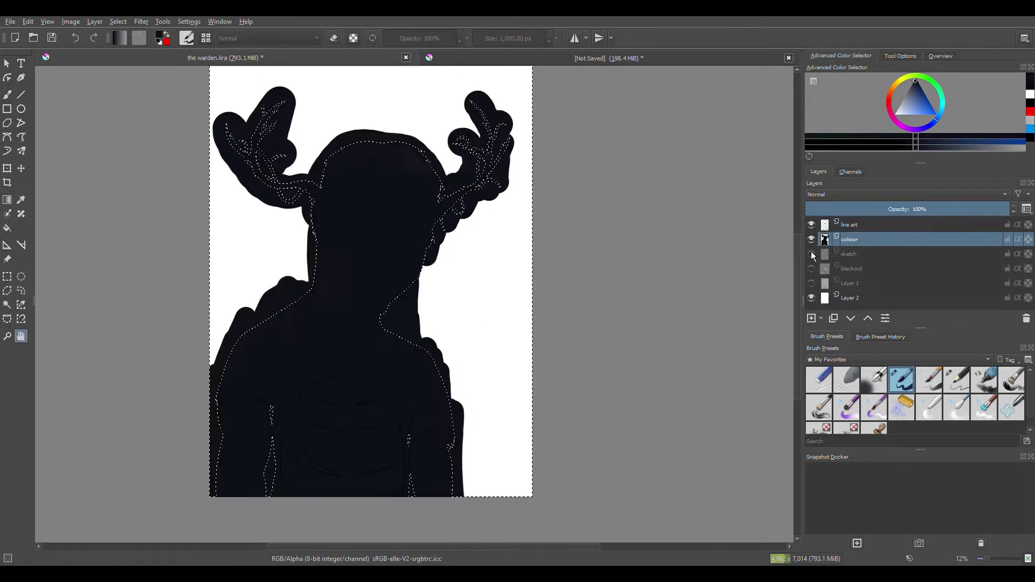
mouse_move(474, 162)
left_mouse_down()
mouse_move(230, 127)
mouse_move(464, 161)
mouse_move(427, 345)
left_mouse_up()
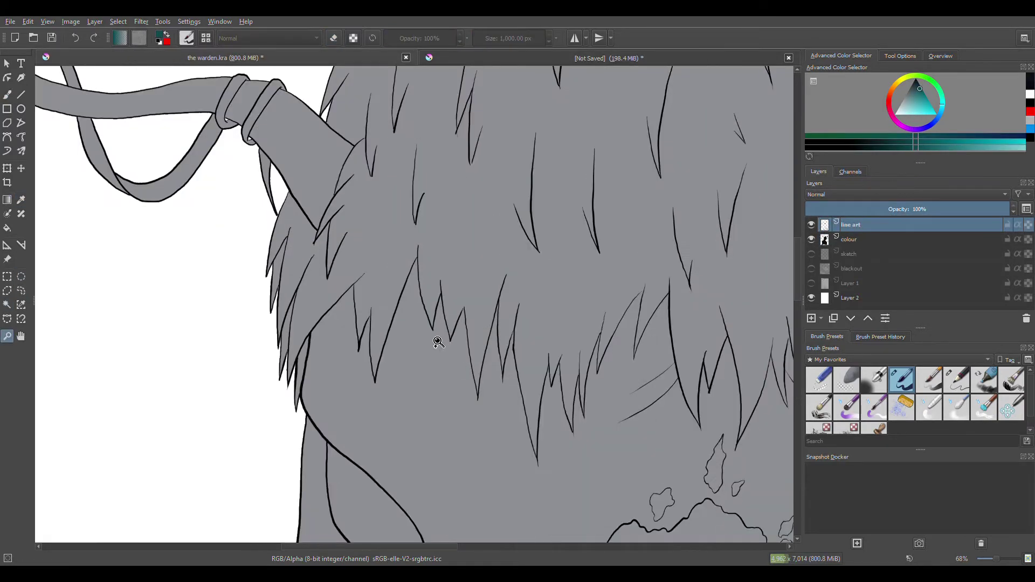
Touch up the hair outline on "line art" with the brush at 40 px and select the enclosed hair area
left_click(502, 38)
type("40")
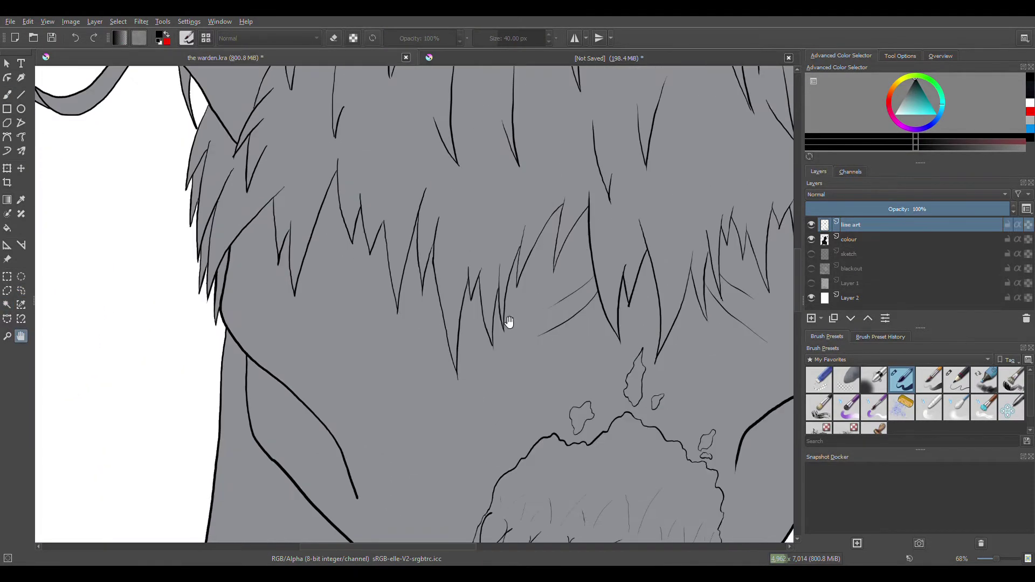
key("b")
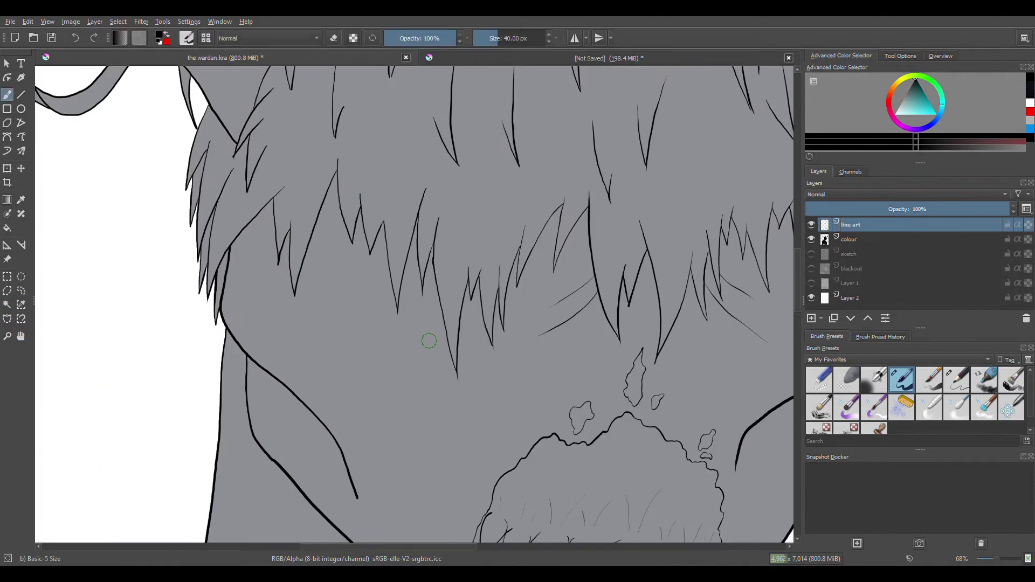
left_click(7, 305)
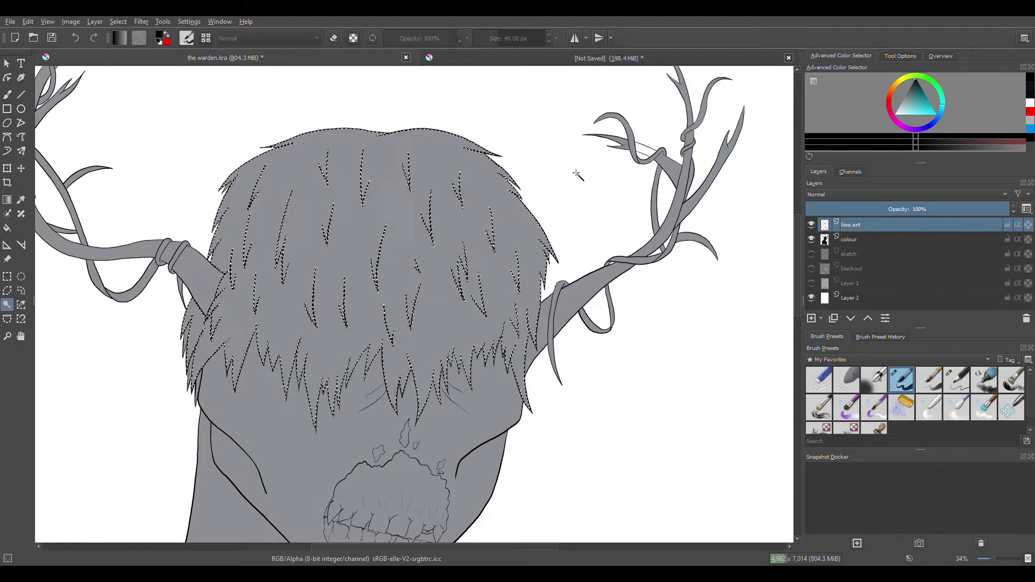
key("Page_Down")
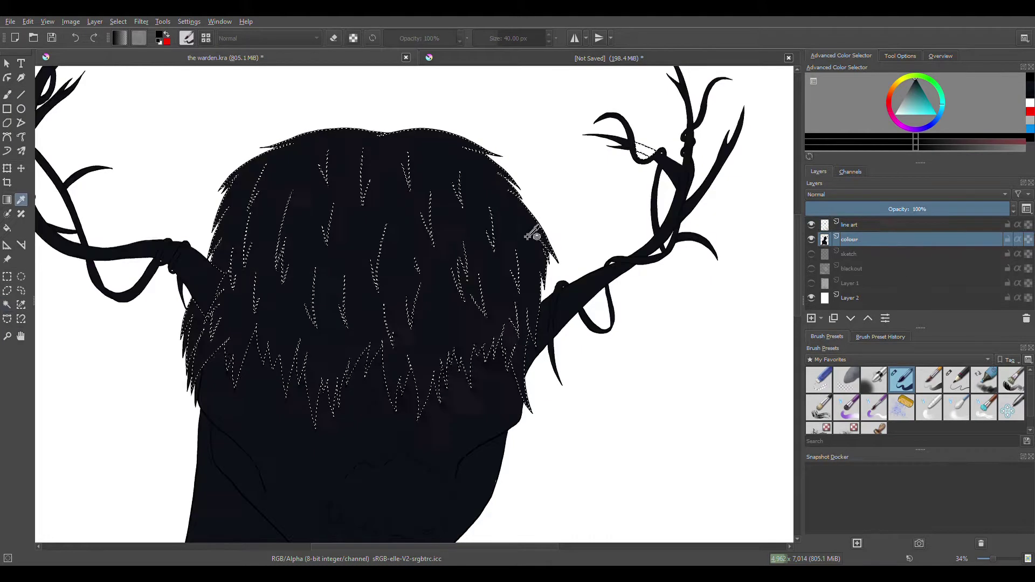
key("b")
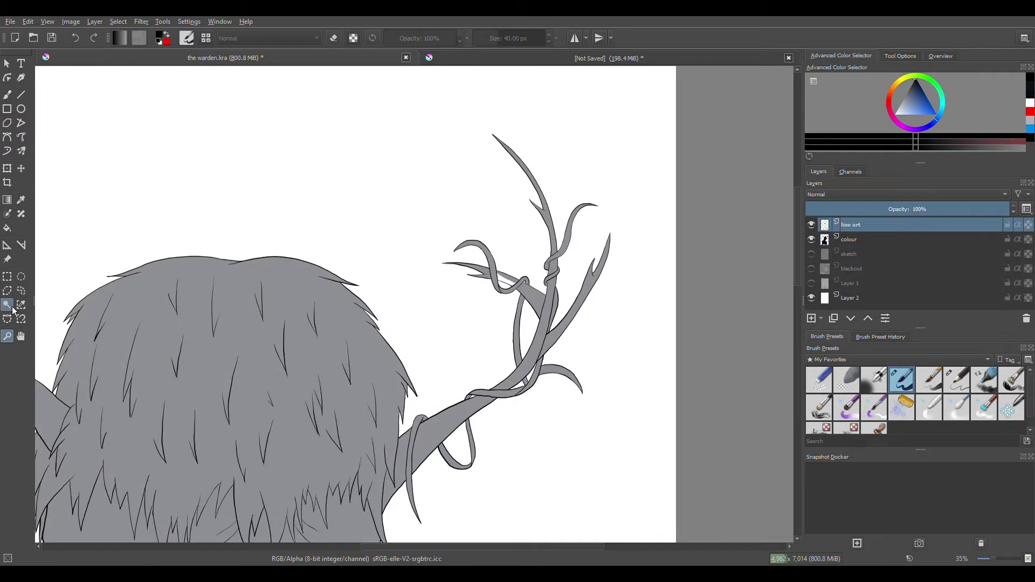
Select the hair again on "line art" with "colour" hidden and paint it dark teal on "colour" with a 1,000 px brush
key("Page_Down")
key("p")
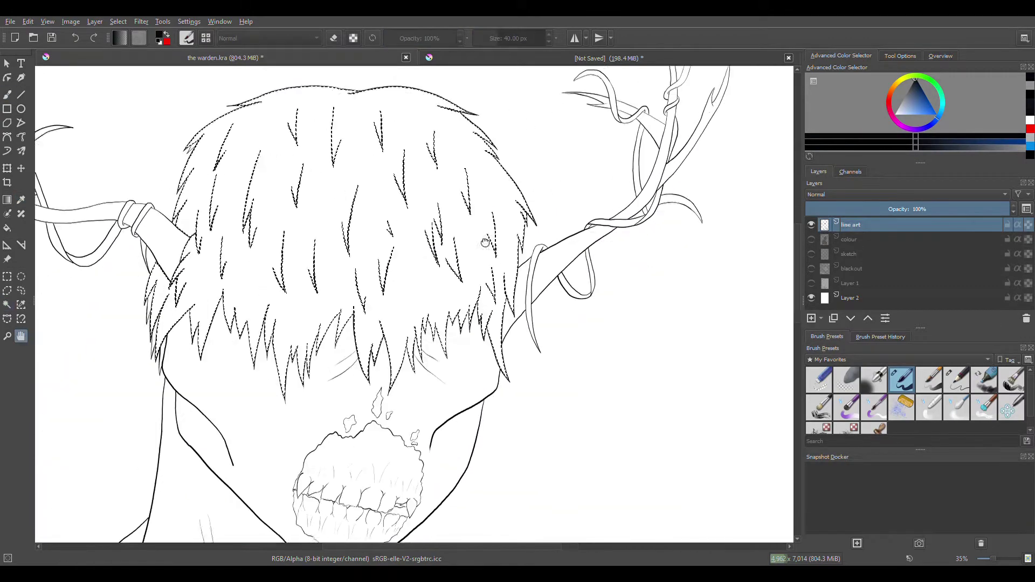
left_click(856, 239)
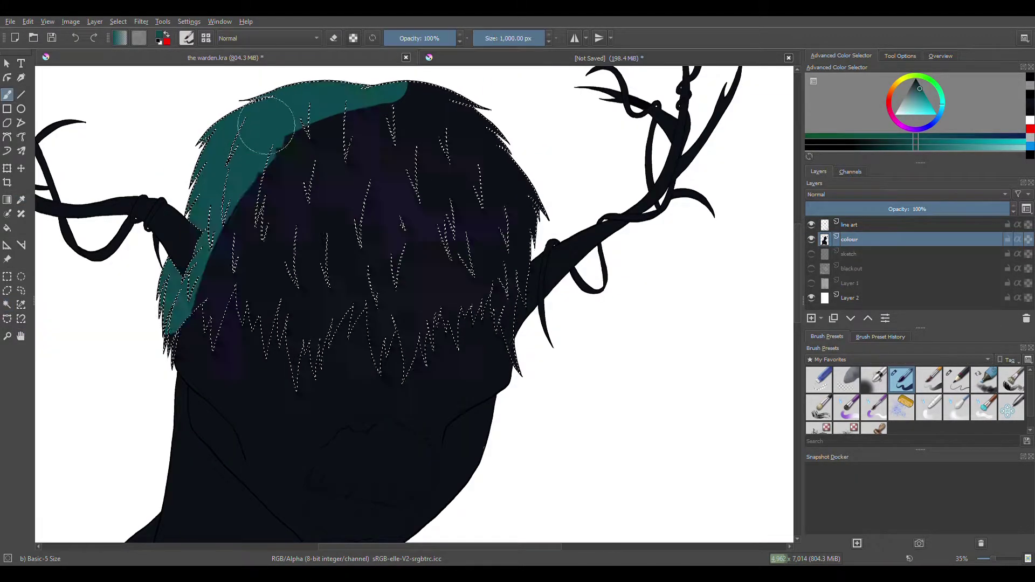
mouse_move(266, 126)
left_mouse_down()
mouse_move(519, 120)
mouse_move(378, 162)
left_mouse_up()
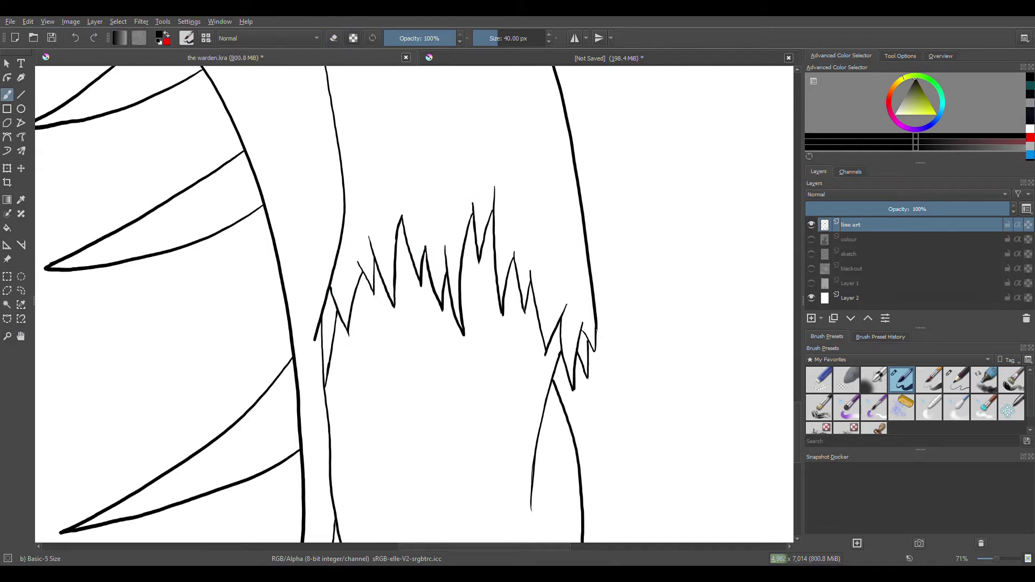
Tidy the ragged sleeve outlines on "line art" with a 40 px brush, using a contiguous selection of the forearm as a test
left_click(21, 291)
key("minus")
key("minus")
key("minus")
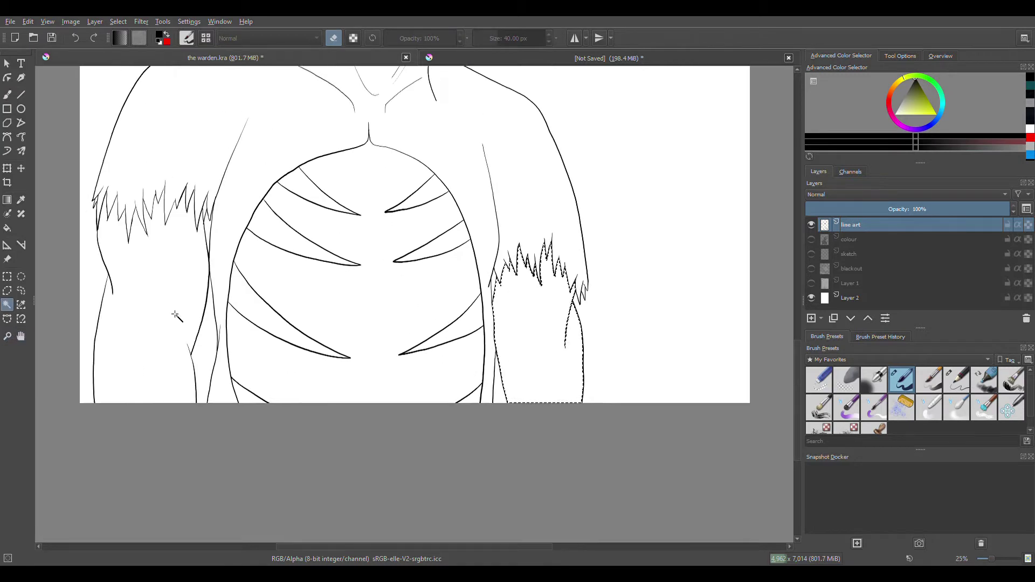
key("ctrl+shift+a")
key("plus")
key("plus")
key("plus")
key("b")
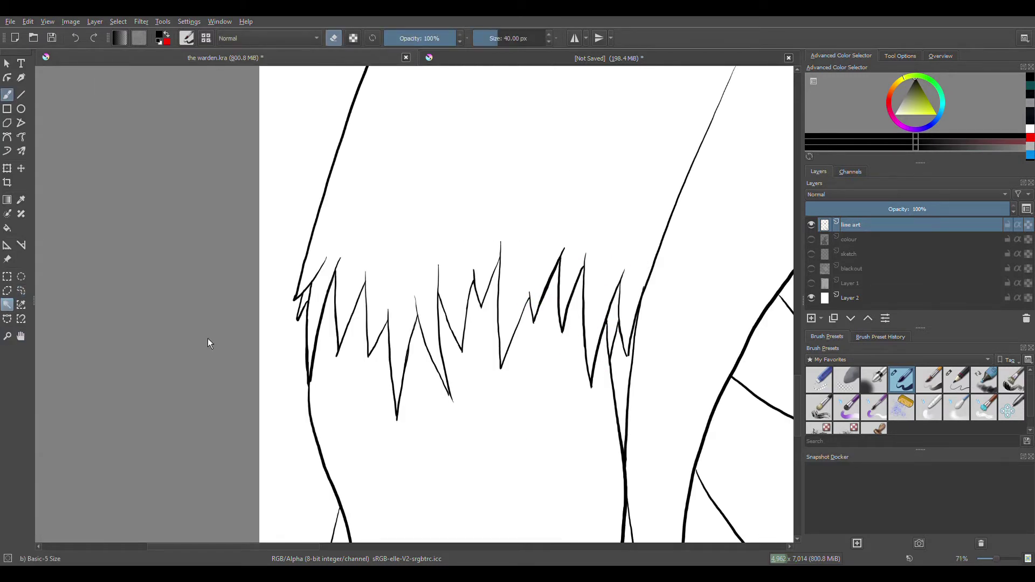
Select the forearms and ribs on "line art" and paint them tan on "colour" with a 1,000 px brush
left_click(7, 305)
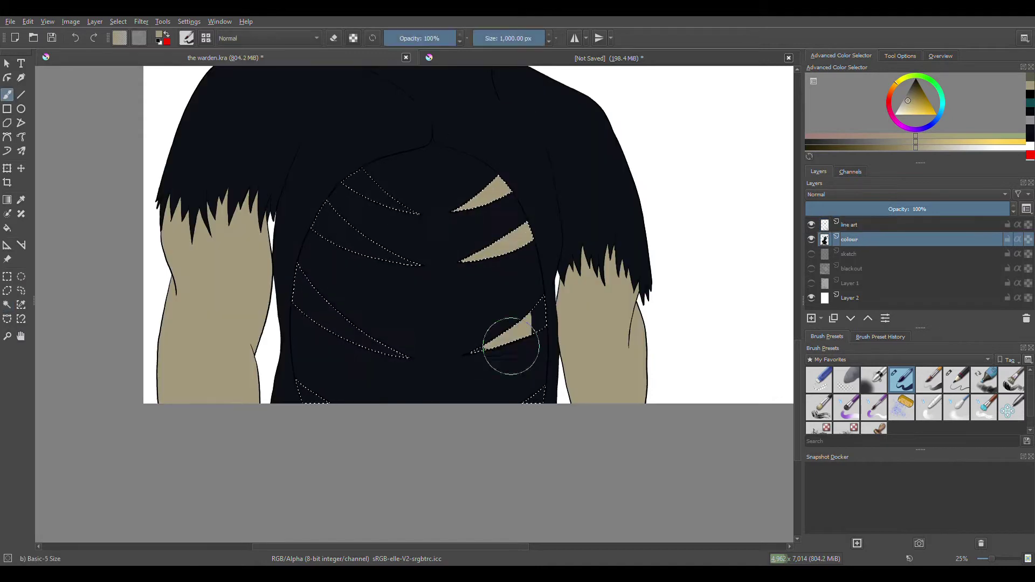
left_click_drag(508, 335, 393, 307)
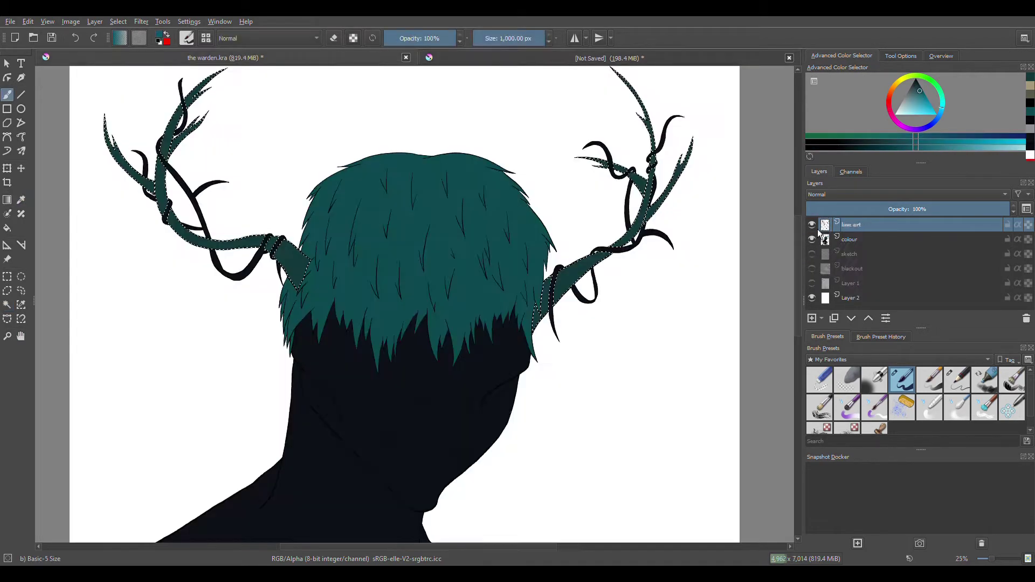
Erase the teal strokes from the selected horns on "line art" and paint the horns dark teal on "colour"
left_click_drag(625, 140, 661, 185)
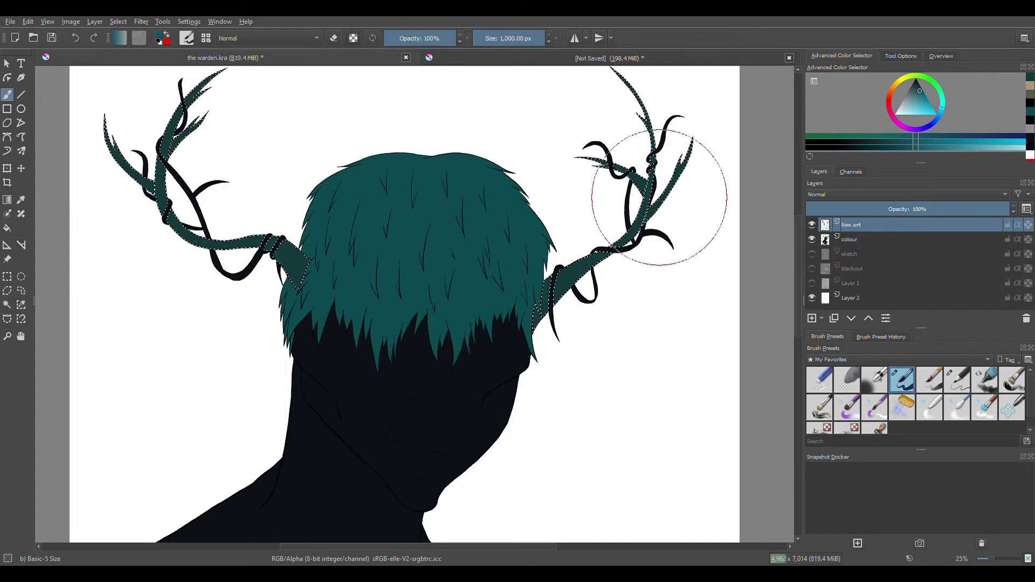
key("e")
left_click_drag(162, 162, 194, 76)
left_click(812, 225)
left_click(811, 224)
left_click(851, 239)
key("e")
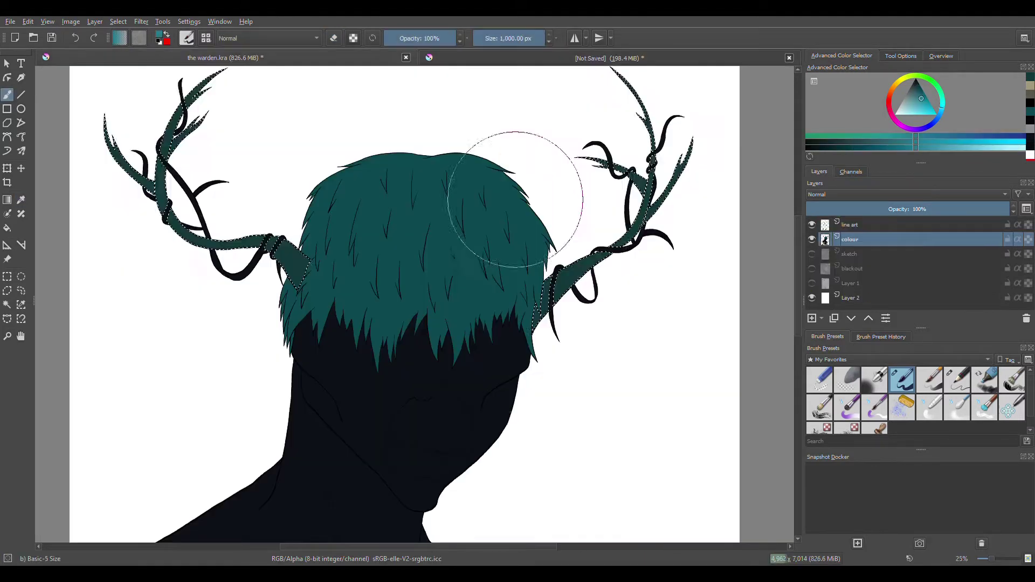
Select the vines wrapped around the horns on "line art" and paint them a brighter teal on "colour"
left_click(811, 239)
left_click(851, 224)
left_click(7, 305)
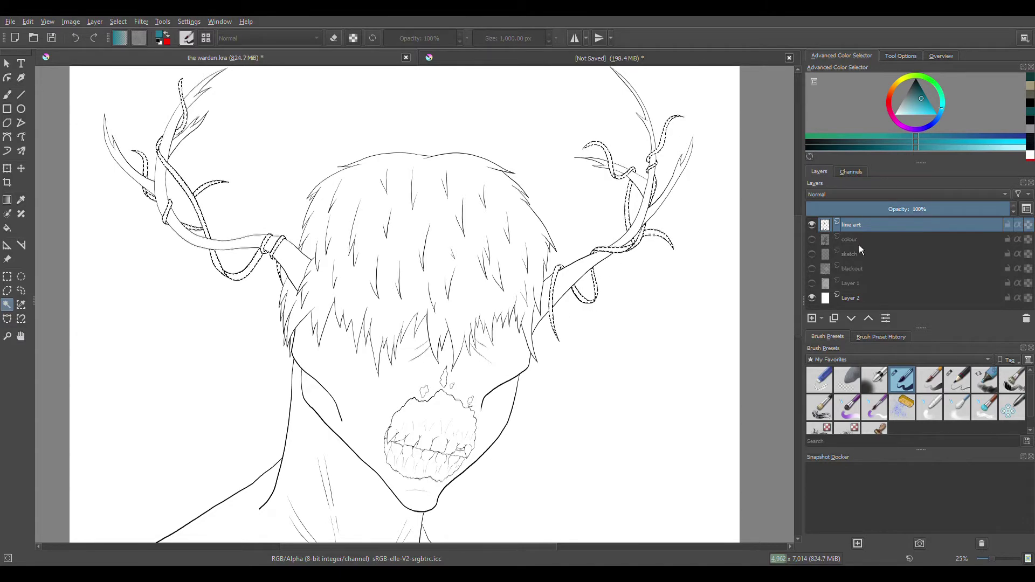
left_click(811, 238)
left_click(851, 239)
key("b")
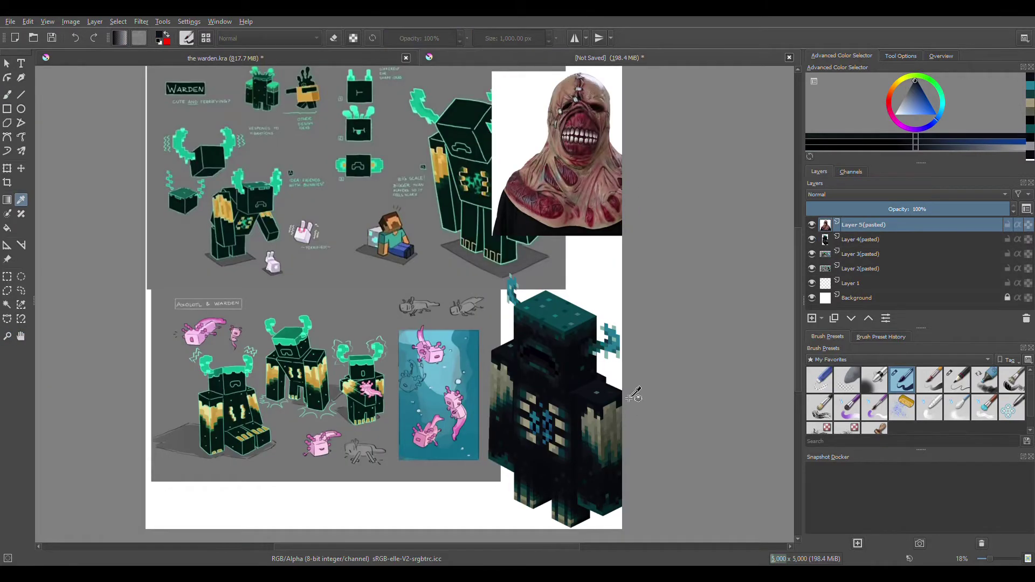
Sample the tan from the Warden in the reference document and lower the "colour" layer's opacity to 55%
left_click(545, 409)
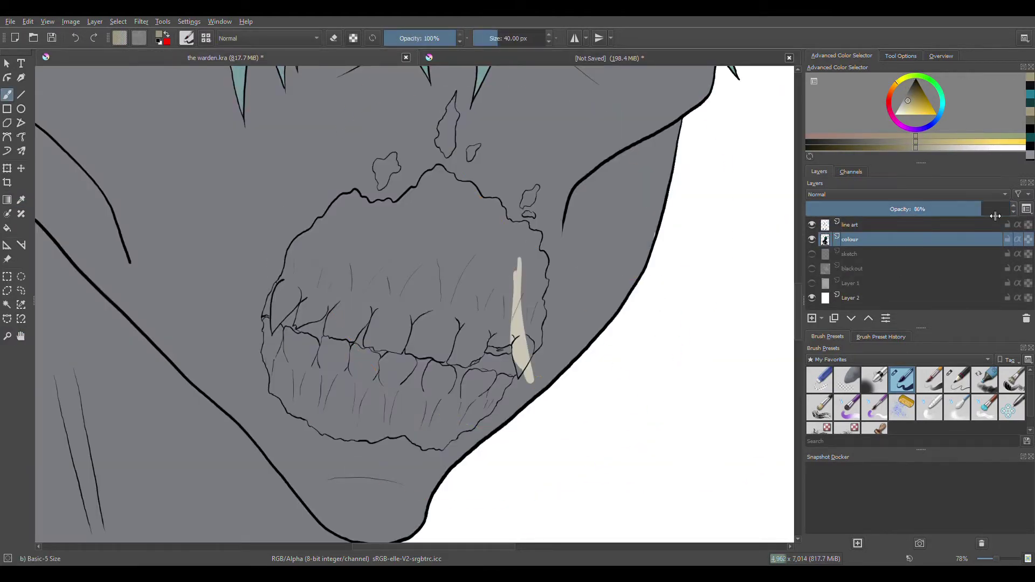
left_click_drag(995, 215, 917, 221)
scroll(463, 283, "down", 3)
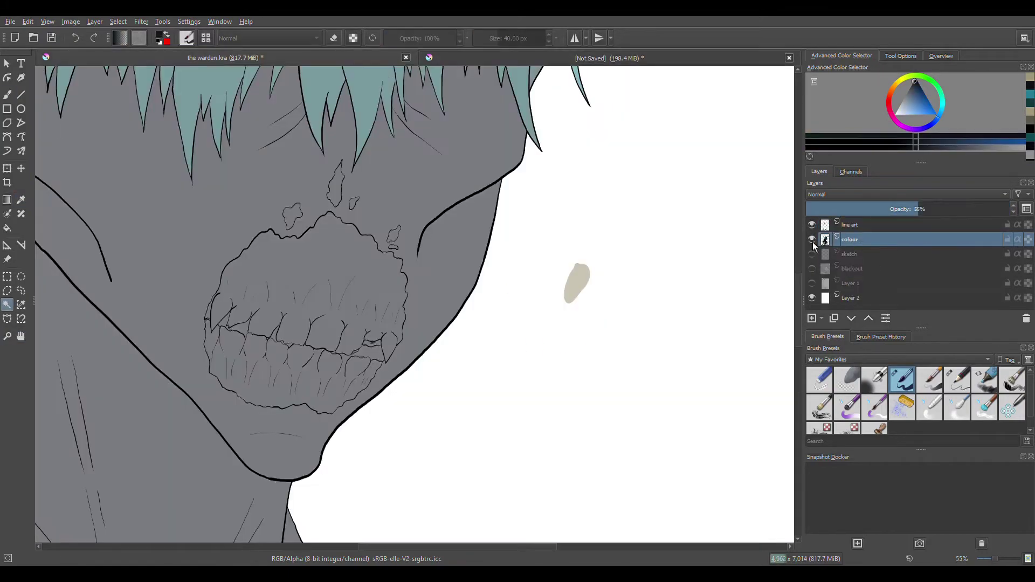
Select the mouth and the small wounds around it on "line art" and paint them a slightly different near-black on "colour"
left_click(812, 239)
left_click(852, 225)
left_click(371, 265)
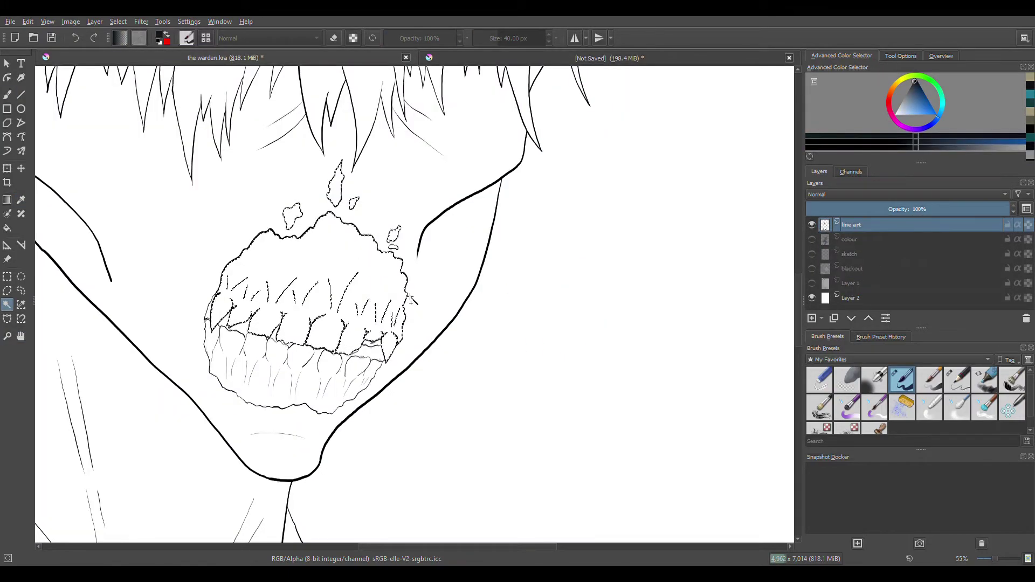
key("b")
left_click(812, 239)
left_click(849, 239)
key("ctrl+shift+a")
left_click_drag(351, 277, 485, 145)
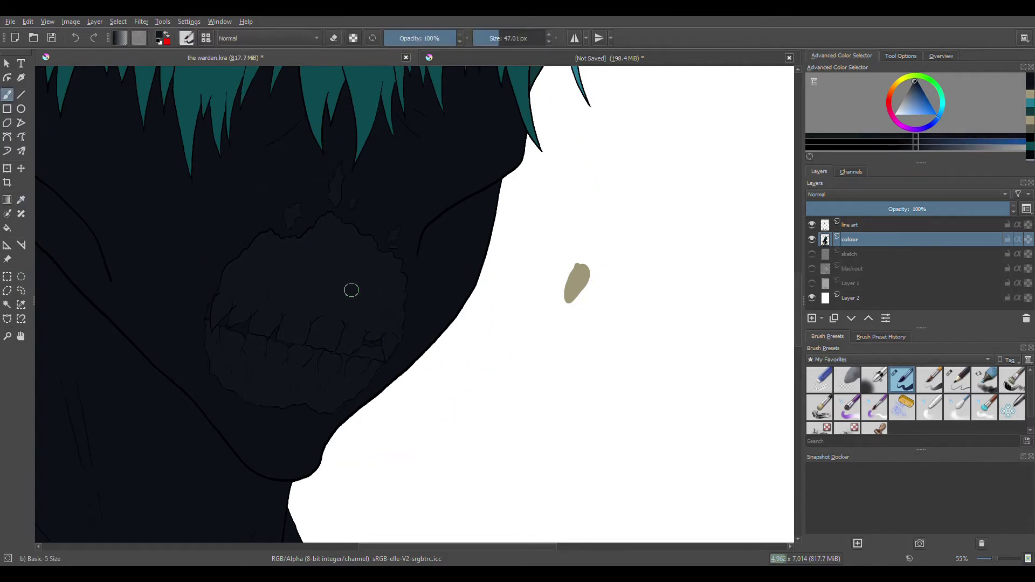
Trace the gum edges of the upper and lower teeth in tan at 47.01 px, dimming "colour" to 57% as a guide
scroll(351, 290, "up", 5)
left_click(920, 209)
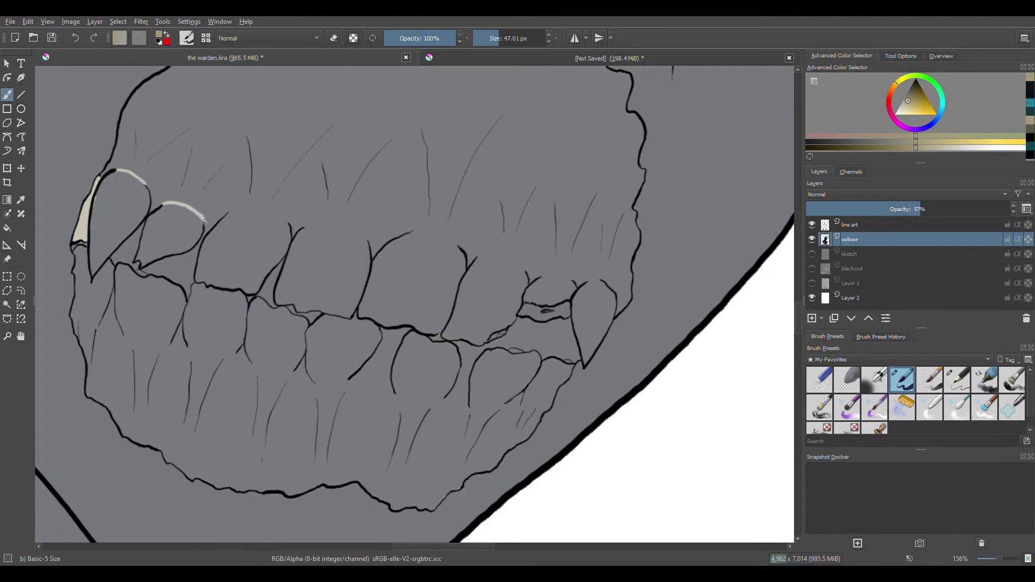
left_click_drag(200, 213, 204, 224)
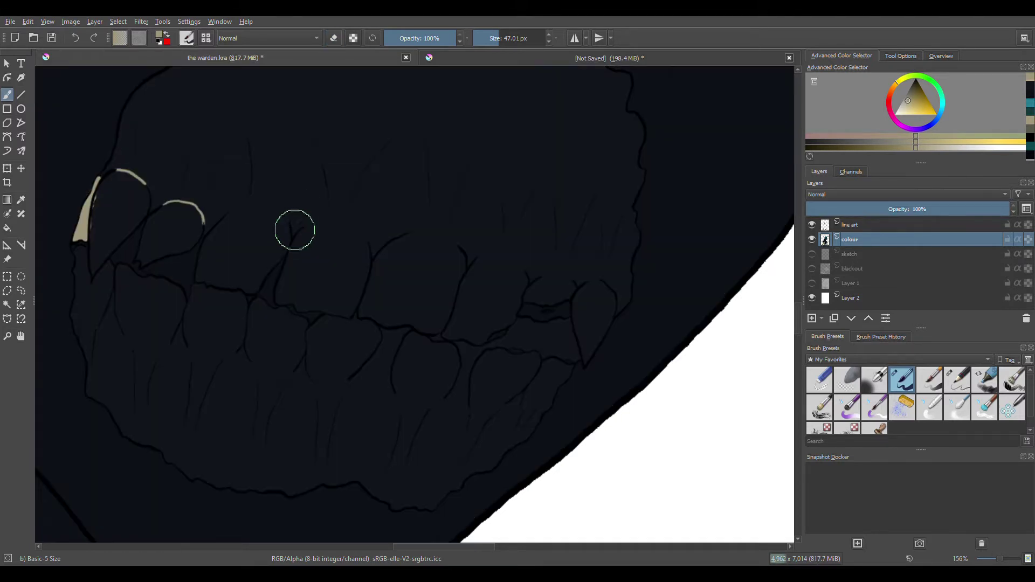
left_click_drag(291, 226, 225, 216)
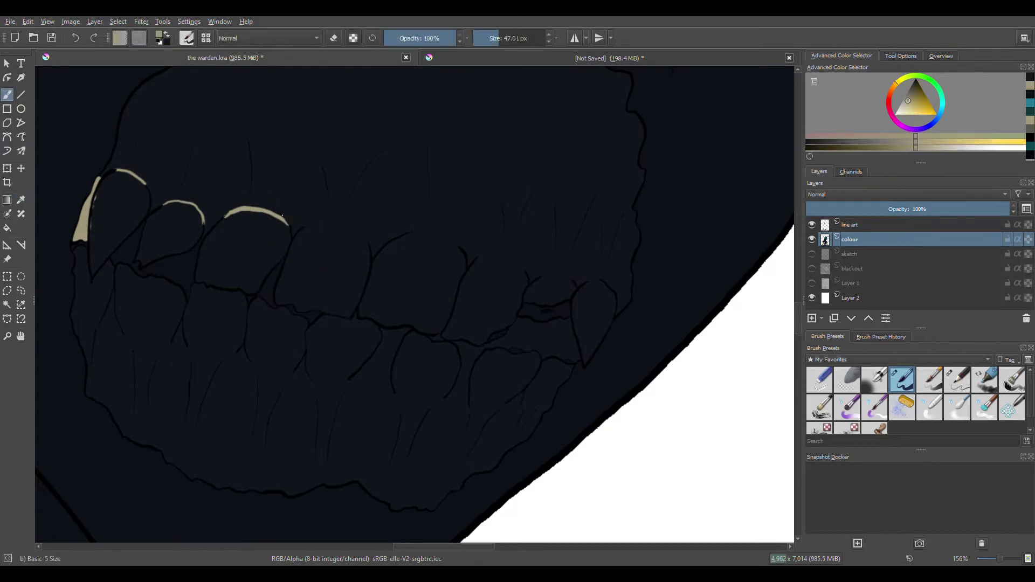
left_click_drag(369, 241, 329, 223)
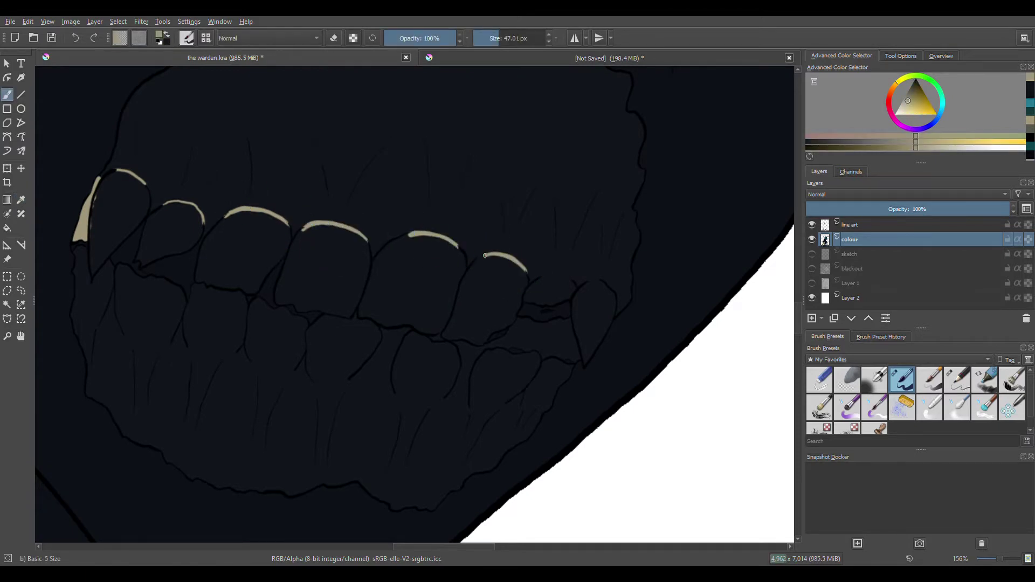
mouse_move(140, 341)
left_mouse_down()
mouse_move(239, 351)
mouse_move(294, 371)
left_mouse_up()
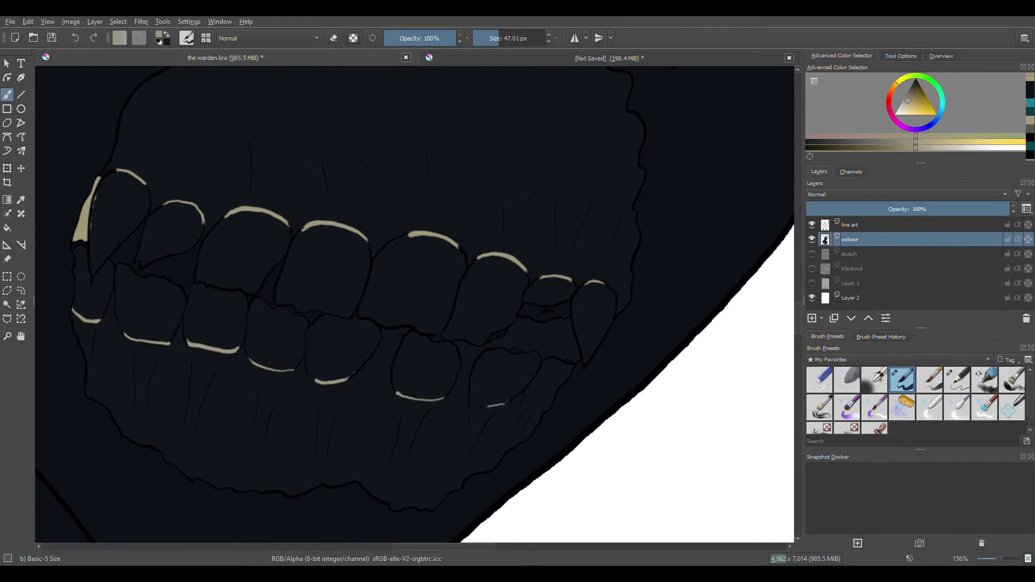
Fill the left upper fang with tan on "colour", staying inside the line art
scroll(347, 300, "up", 5)
left_click_drag(372, 114, 356, 197)
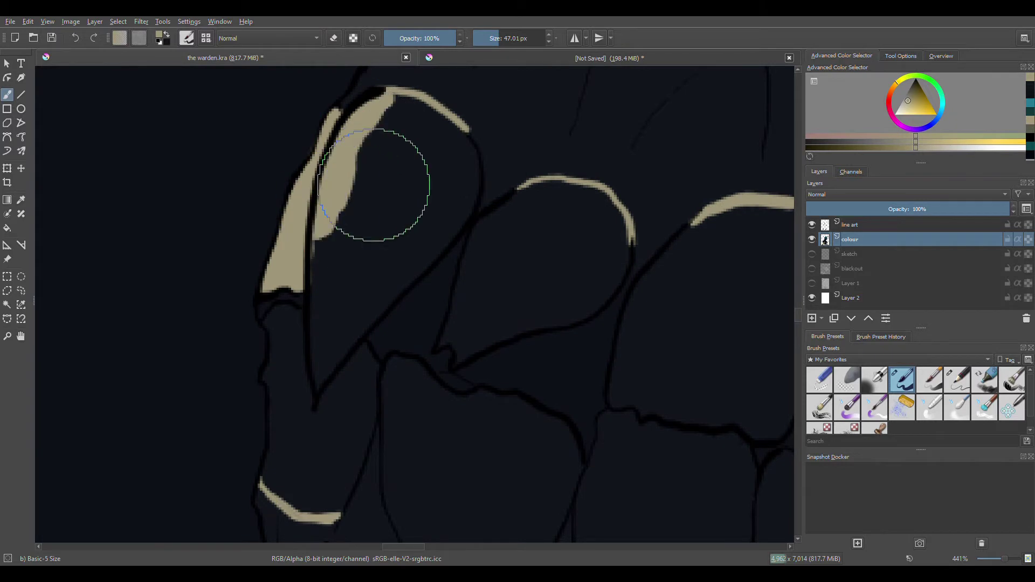
left_click(294, 183, "ctrl")
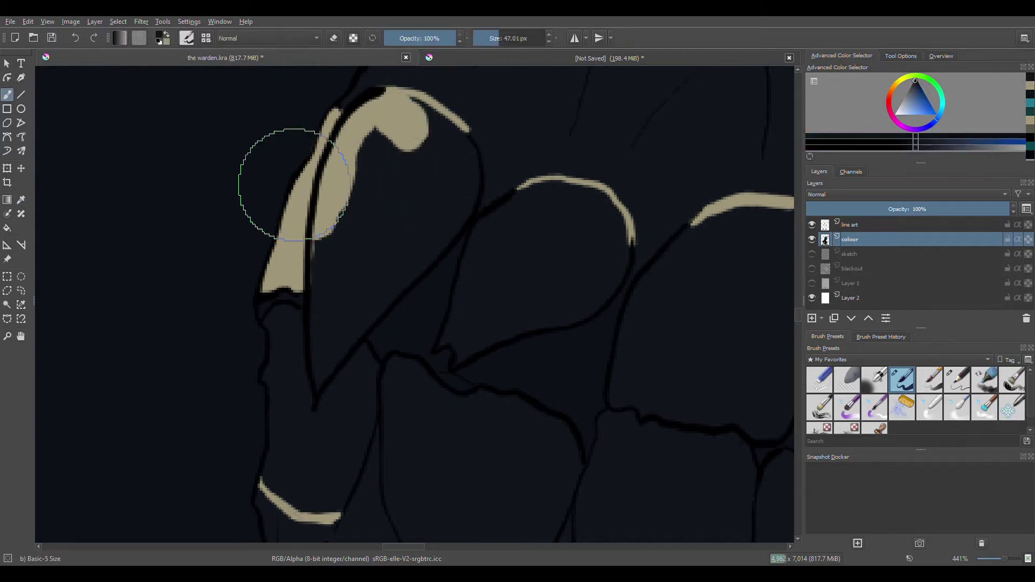
left_click(417, 114, "ctrl")
mouse_move(464, 146)
left_mouse_down()
mouse_move(348, 183)
mouse_move(324, 285)
mouse_move(449, 230)
mouse_move(323, 391)
left_mouse_up()
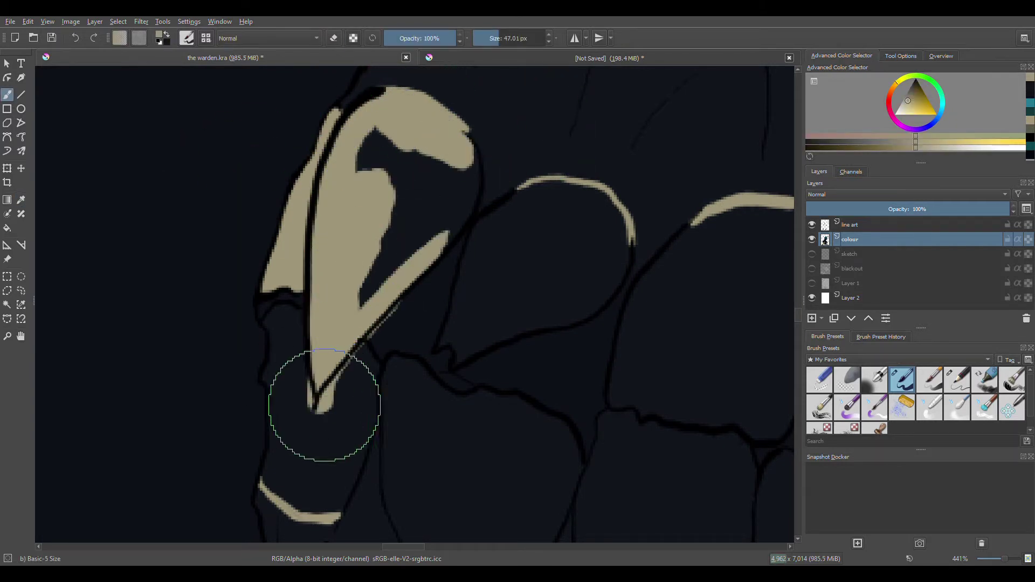
left_click_drag(475, 156, 471, 181)
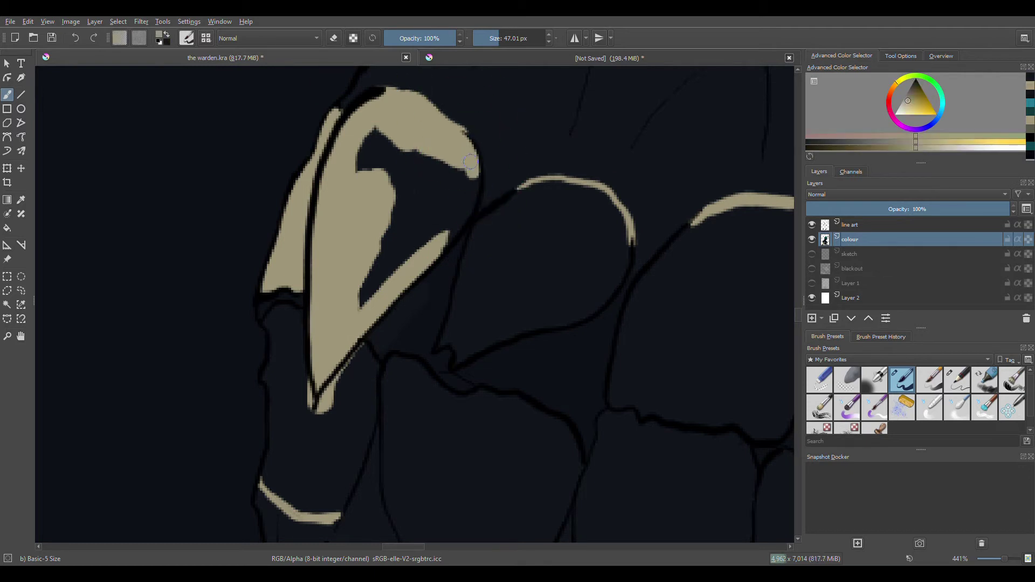
left_click(479, 138, "ctrl")
Set "colour" to 70% opacity and fill the upper tooth beside the left fang and the first two lower teeth with tan
mouse_move(399, 178)
left_mouse_down()
mouse_move(474, 291)
mouse_move(587, 305)
mouse_move(505, 242)
left_mouse_up()
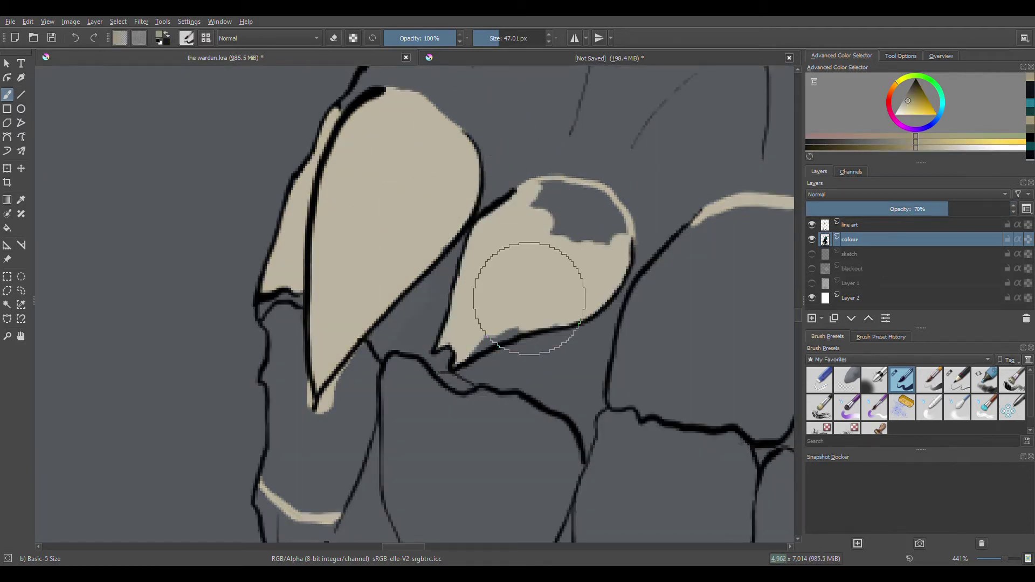
left_click_drag(551, 285, 598, 215)
left_click_drag(313, 323, 325, 396)
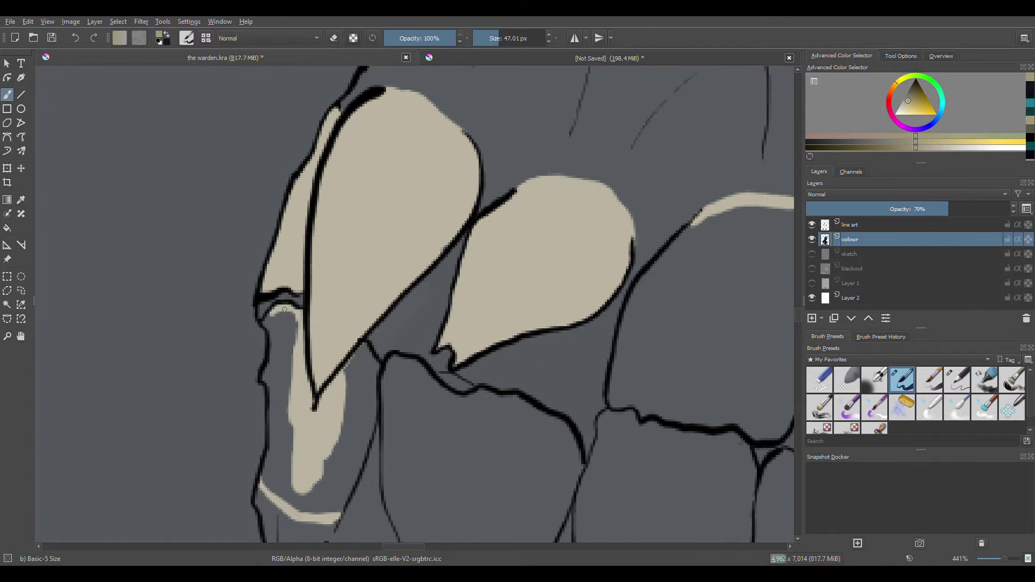
scroll(360, 354, "down", 3)
mouse_move(324, 347)
left_mouse_down()
mouse_move(324, 439)
mouse_move(295, 395)
left_mouse_up()
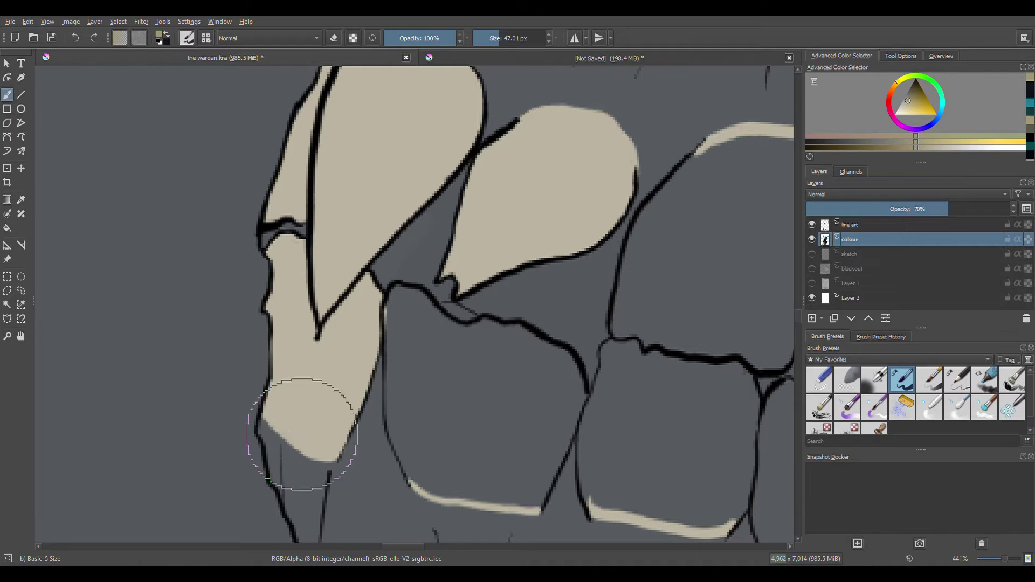
mouse_move(407, 291)
left_mouse_down()
mouse_move(402, 337)
mouse_move(408, 292)
mouse_move(427, 335)
left_mouse_up()
mouse_move(393, 402)
left_mouse_down()
mouse_move(446, 347)
mouse_move(484, 363)
mouse_move(478, 430)
mouse_move(568, 429)
mouse_move(573, 439)
mouse_move(520, 340)
mouse_move(547, 350)
left_mouse_up()
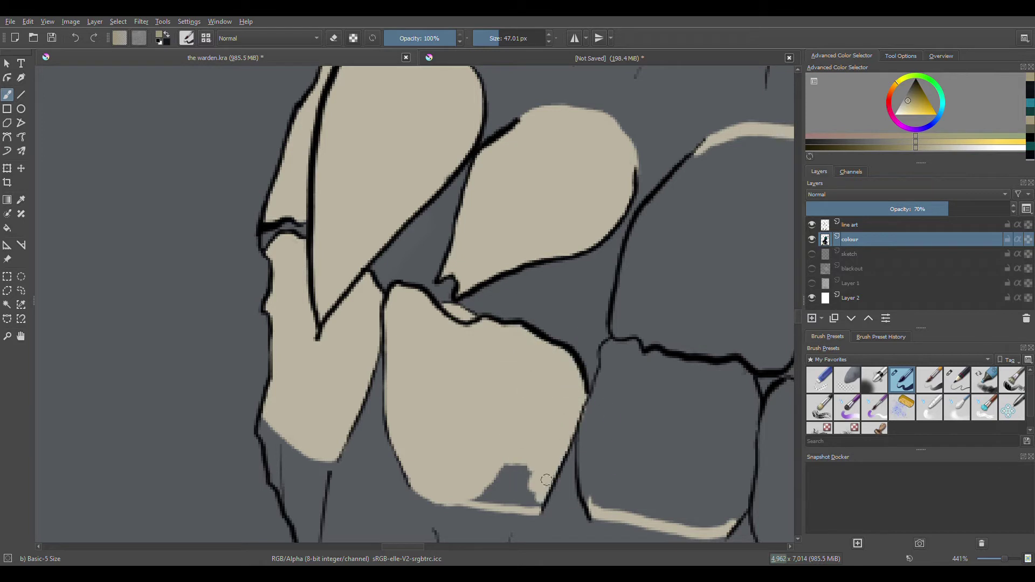
Fill the third upper tooth and the third lower tooth from the left with tan, erasing any overspill
scroll(547, 480, "right", 5)
mouse_move(555, 132)
left_mouse_down()
mouse_move(337, 199)
mouse_move(304, 298)
mouse_move(294, 461)
left_mouse_up()
mouse_move(527, 230)
left_mouse_down()
mouse_move(430, 327)
mouse_move(436, 398)
mouse_move(357, 463)
mouse_move(404, 319)
mouse_move(325, 333)
mouse_move(479, 105)
mouse_move(538, 163)
mouse_move(417, 323)
mouse_move(292, 390)
mouse_move(409, 401)
mouse_move(442, 468)
left_mouse_up()
key("e")
left_click_drag(426, 339, 462, 231)
Fill the fourth lower tooth with tan and set a 40 px brush on "line art" to close the outline gap beneath the fourth upper tooth
scroll(439, 289, "right", 5)
scroll(439, 289, "down", 1)
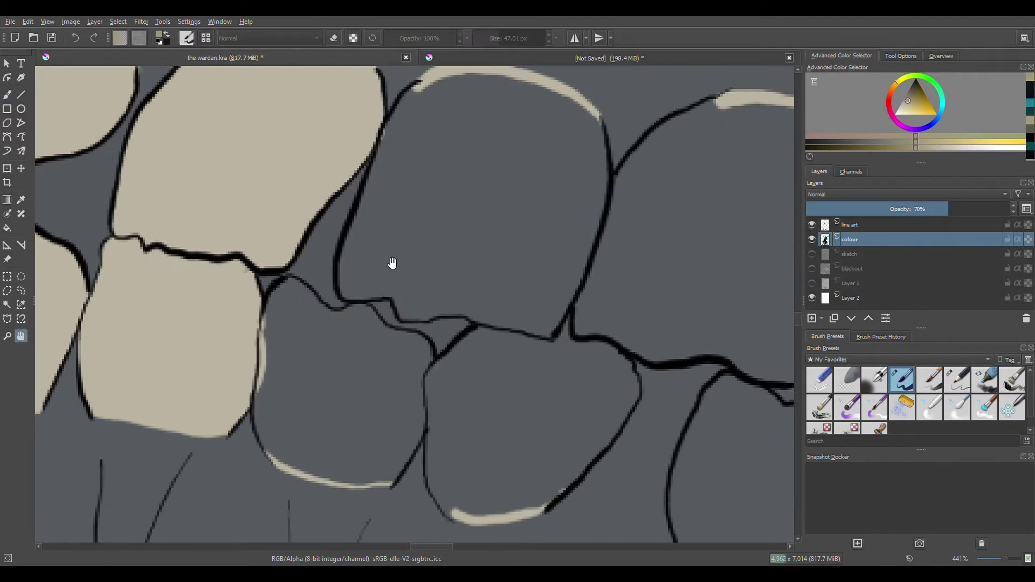
left_click_drag(235, 304, 223, 384)
mouse_move(242, 455)
left_mouse_down()
mouse_move(380, 389)
mouse_move(377, 439)
mouse_move(279, 456)
mouse_move(248, 288)
left_mouse_up()
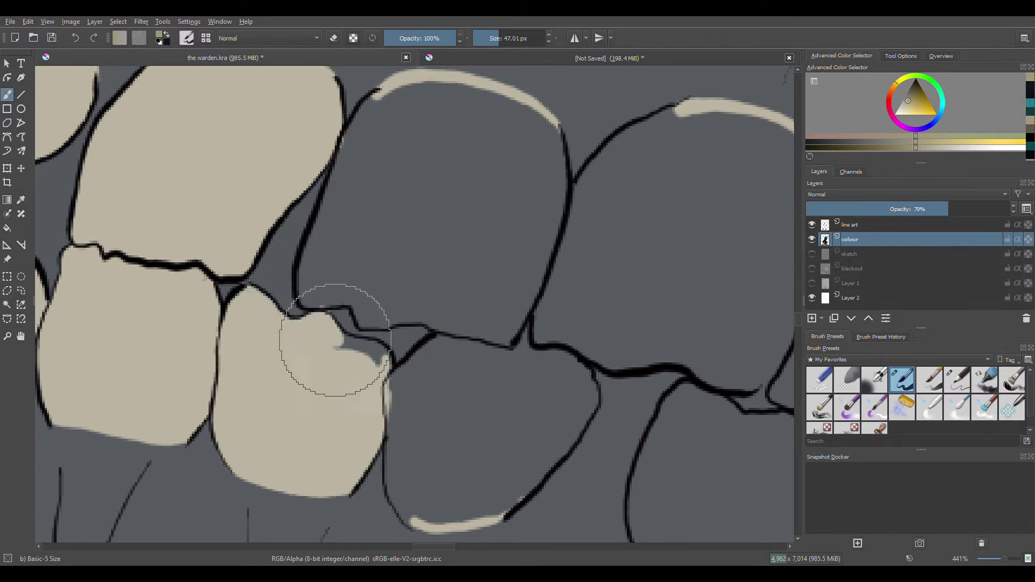
left_click(866, 224)
left_click(510, 38)
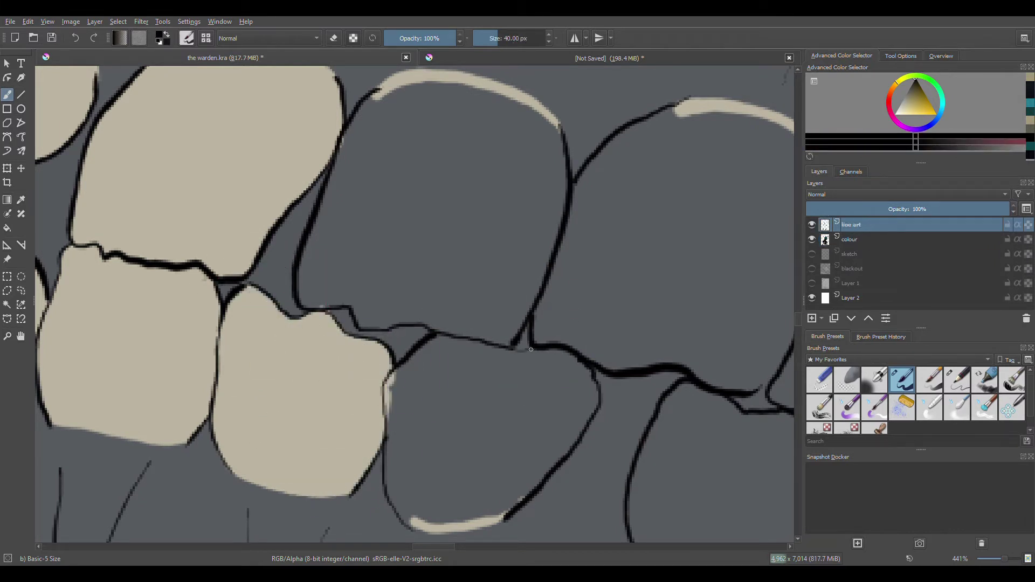
Sample the tooth tan, set "colour" to 59% opacity and fill the fourth upper and fifth lower teeth
key("Page_Down")
left_click(312, 381, "ctrl")
left_click_drag(453, 331, 436, 351)
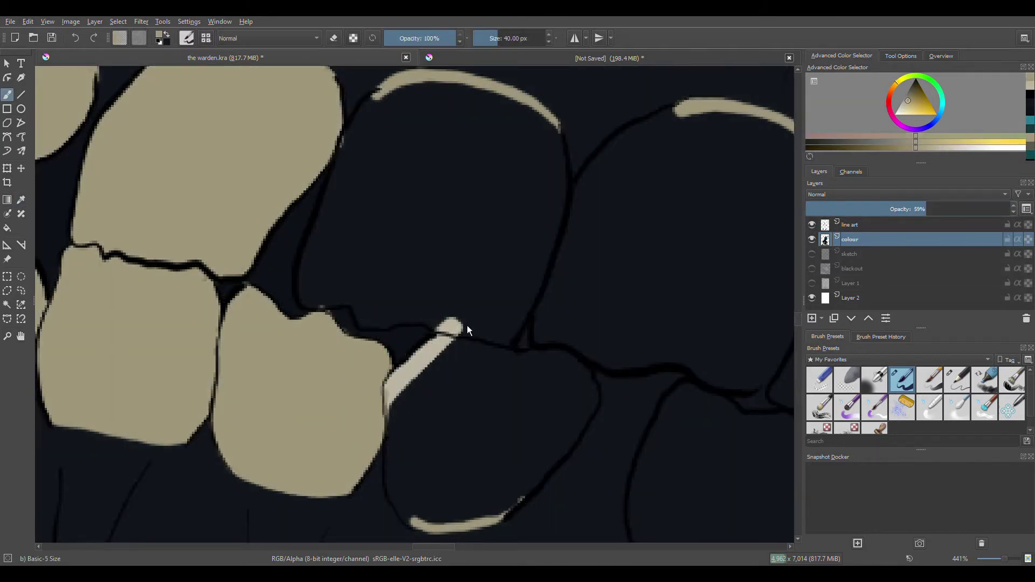
left_click_drag(462, 330, 485, 316)
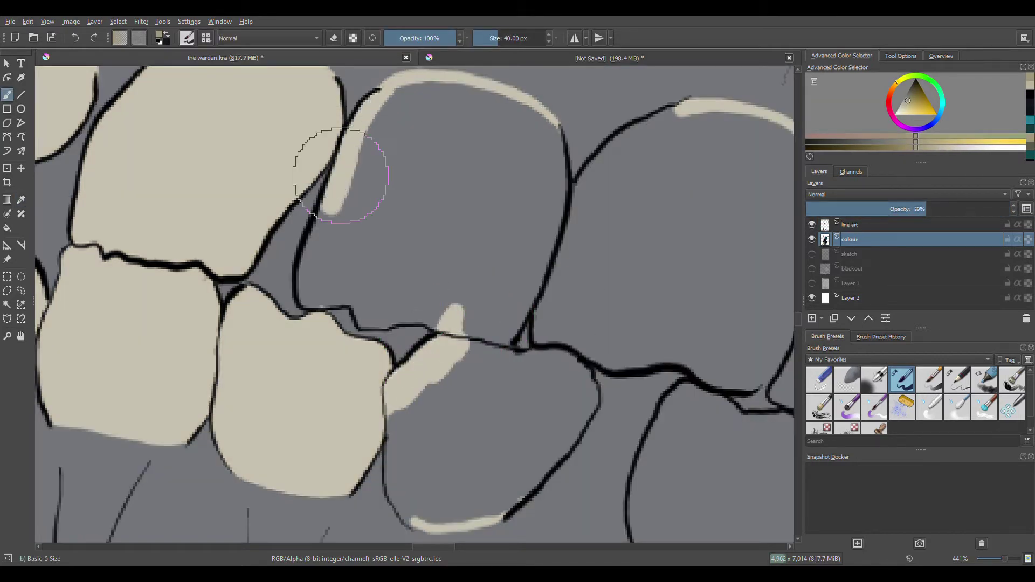
mouse_move(356, 162)
left_mouse_down()
mouse_move(429, 173)
mouse_move(473, 97)
mouse_move(486, 149)
mouse_move(448, 250)
mouse_move(352, 259)
mouse_move(432, 300)
mouse_move(367, 322)
mouse_move(455, 301)
mouse_move(431, 345)
mouse_move(512, 378)
mouse_move(459, 389)
left_mouse_up()
key("space")
left_click_drag(653, 316, 421, 298)
mouse_move(162, 404)
left_mouse_down()
mouse_move(350, 372)
mouse_move(342, 381)
mouse_move(185, 376)
mouse_move(155, 407)
left_mouse_up()
key("e")
left_click_drag(178, 485, 311, 414)
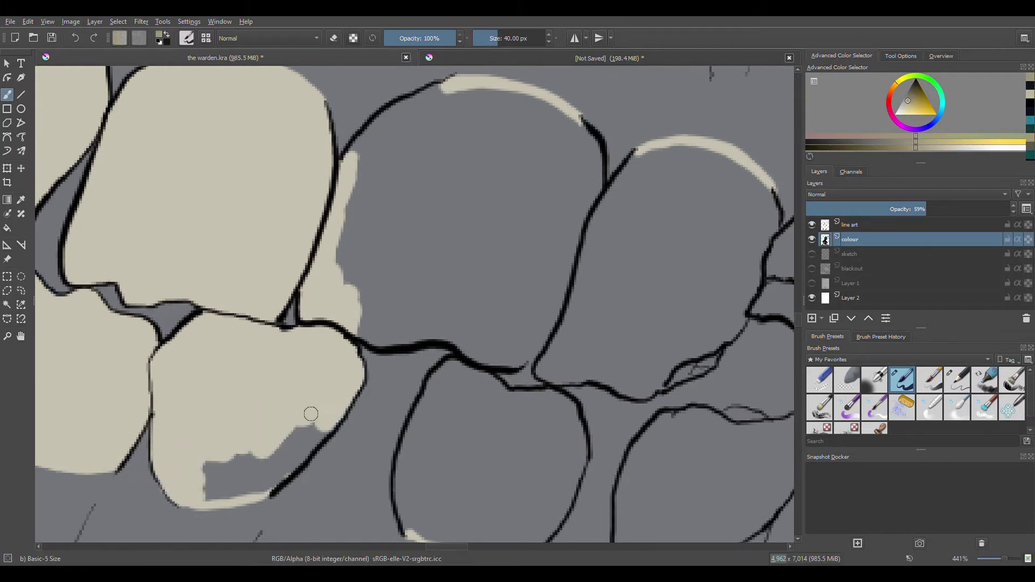
left_click_drag(246, 490, 259, 469)
Fill the fifth upper tooth and the sixth lower tooth with tan and erase the spill between them
left_click_drag(378, 124, 593, 258)
key("space")
left_click_drag(521, 259, 419, 256)
mouse_move(259, 258)
left_mouse_down()
mouse_move(305, 331)
mouse_move(464, 259)
mouse_move(438, 337)
left_mouse_up()
mouse_move(472, 121)
left_mouse_down()
mouse_move(347, 100)
mouse_move(410, 127)
left_mouse_up()
key("space")
left_click_drag(584, 278, 504, 224)
mouse_move(282, 299)
left_mouse_down()
mouse_move(226, 431)
mouse_move(235, 377)
left_mouse_up()
left_click_drag(350, 360, 347, 301)
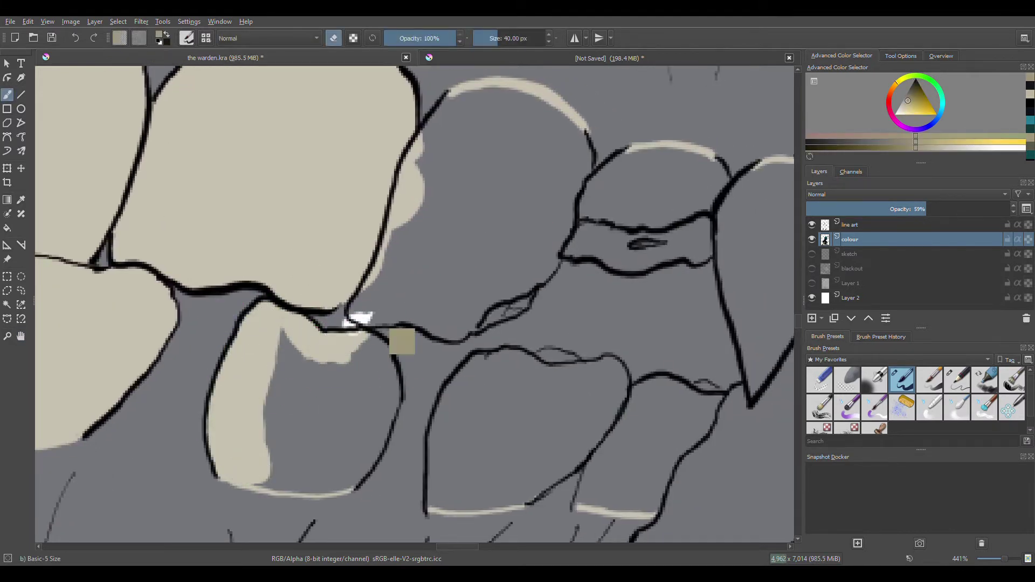
mouse_move(358, 370)
left_mouse_down()
mouse_move(381, 416)
mouse_move(377, 449)
mouse_move(263, 480)
mouse_move(338, 404)
left_mouse_up()
Fill the remaining upper teeth with tan, including the small broken tooth and the right fang
left_click_drag(524, 191, 429, 188)
mouse_move(378, 124)
left_mouse_down()
mouse_move(344, 155)
mouse_move(393, 104)
mouse_move(495, 156)
left_mouse_up()
mouse_move(428, 122)
left_mouse_down()
mouse_move(467, 143)
mouse_move(447, 202)
mouse_move(373, 194)
mouse_move(465, 253)
mouse_move(438, 297)
mouse_move(366, 297)
mouse_move(298, 282)
mouse_move(282, 267)
mouse_move(290, 308)
mouse_move(330, 314)
mouse_move(423, 249)
mouse_move(377, 323)
left_mouse_up()
left_click_drag(585, 397, 455, 347)
mouse_move(512, 207)
left_mouse_down()
mouse_move(547, 104)
mouse_move(595, 133)
mouse_move(527, 208)
mouse_move(563, 237)
mouse_move(534, 275)
mouse_move(557, 329)
left_mouse_up()
mouse_move(410, 130)
left_mouse_down()
mouse_move(381, 127)
mouse_move(498, 125)
mouse_move(487, 111)
left_mouse_up()
left_click_drag(421, 178, 482, 198)
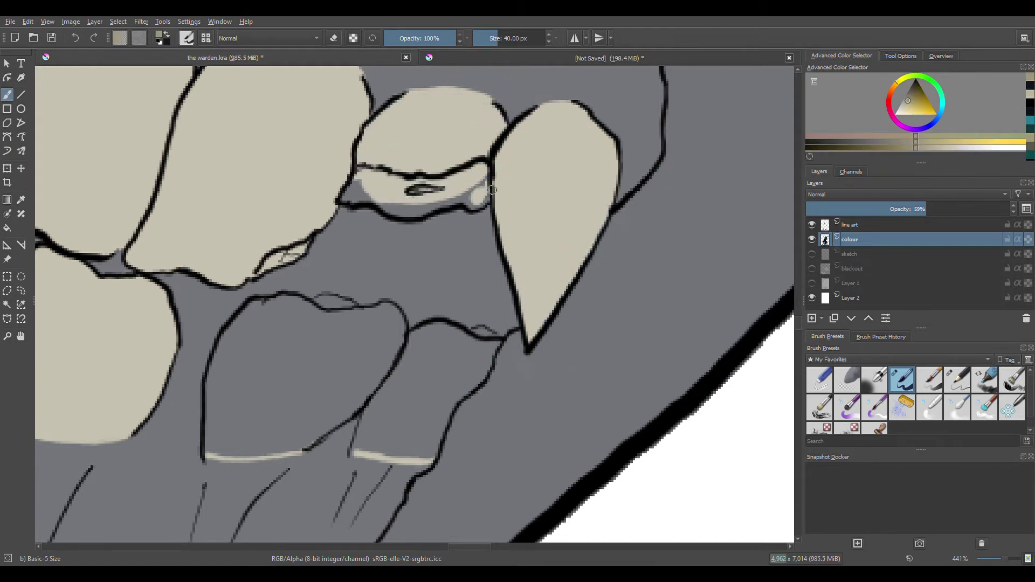
left_click_drag(343, 193, 416, 210)
Fill the last two lower teeth with tan, restore "colour" to 100% opacity and sample the near-black around the teeth
mouse_move(278, 308)
left_mouse_down()
mouse_move(240, 375)
mouse_move(378, 372)
mouse_move(299, 335)
mouse_move(348, 310)
mouse_move(388, 312)
mouse_move(388, 368)
mouse_move(341, 347)
mouse_move(302, 426)
mouse_move(253, 447)
mouse_move(384, 403)
left_mouse_up()
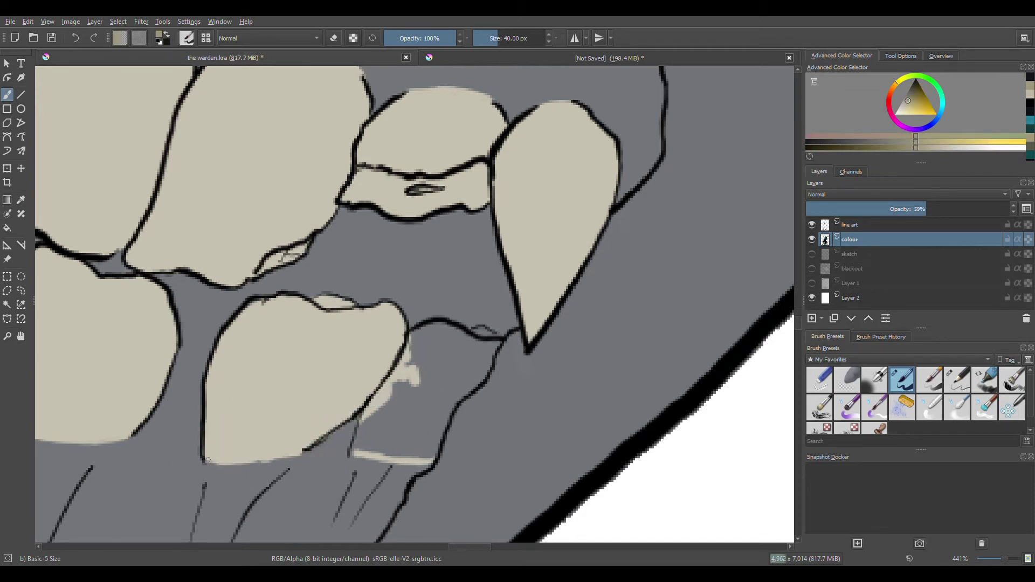
mouse_move(491, 348)
left_mouse_down()
mouse_move(442, 330)
mouse_move(488, 363)
mouse_move(478, 359)
mouse_move(455, 397)
mouse_move(479, 380)
mouse_move(365, 431)
mouse_move(382, 459)
mouse_move(425, 421)
mouse_move(358, 439)
left_mouse_up()
key("ctrl+space")
left_click(332, 297, "ctrl")
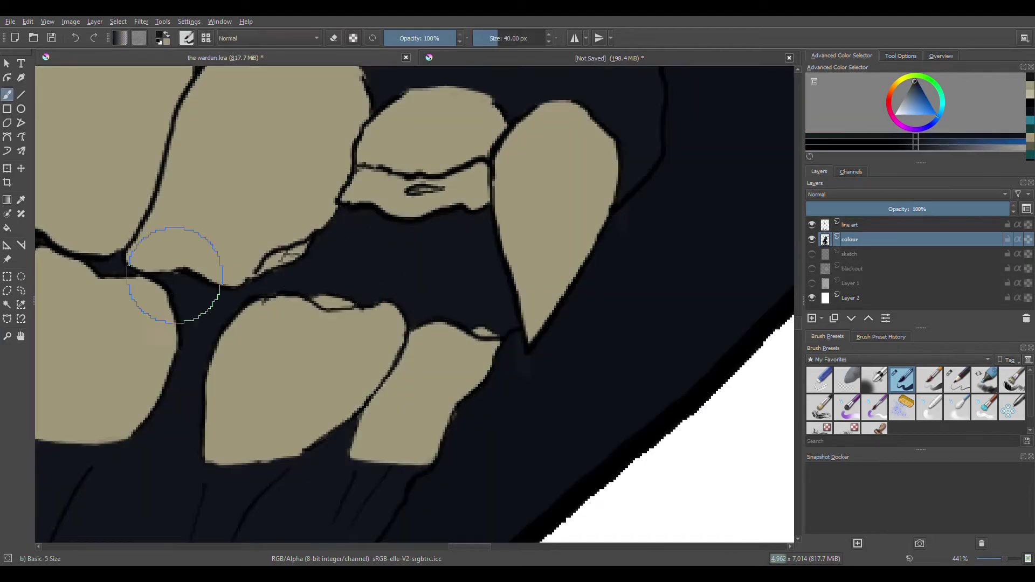
Isolate "line art" and close the open spaces between the teeth with thin black lines
left_click(284, 290, "alt")
key("b")
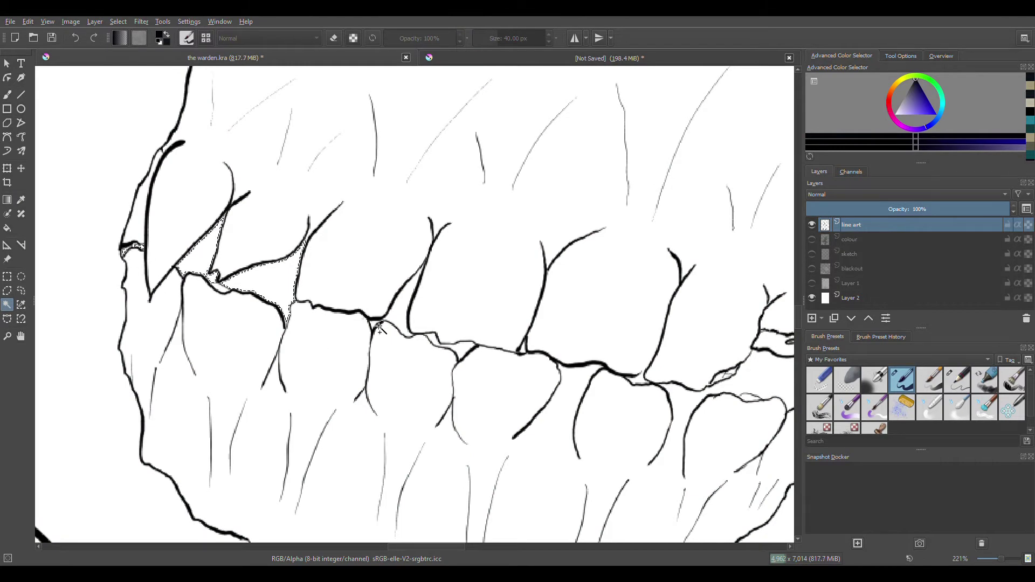
left_click(811, 239)
left_click(904, 240)
key("b")
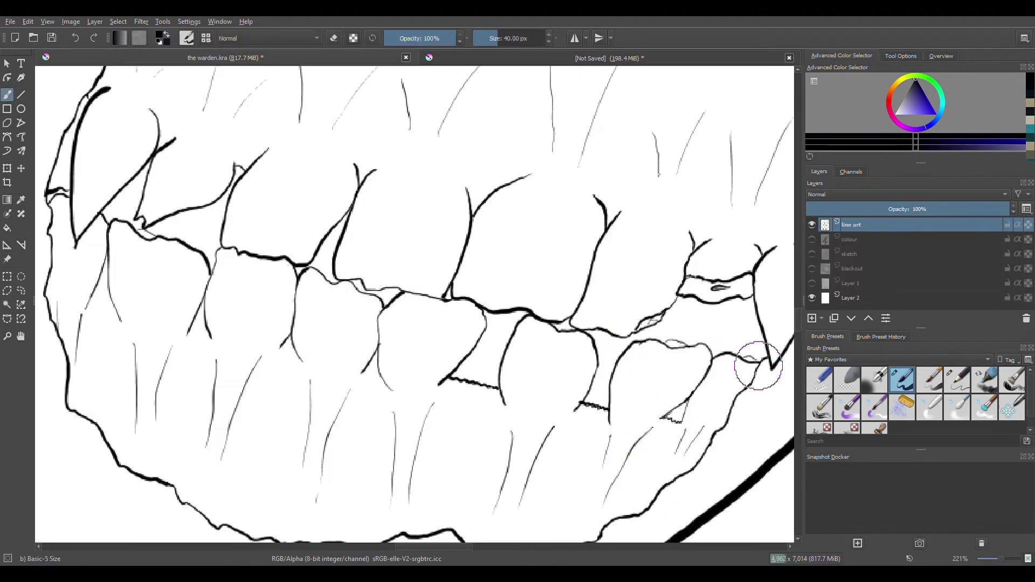
Select the enclosed gaps between the teeth on "line art" and paint them near-black on "colour"
key("w")
left_click(104, 190)
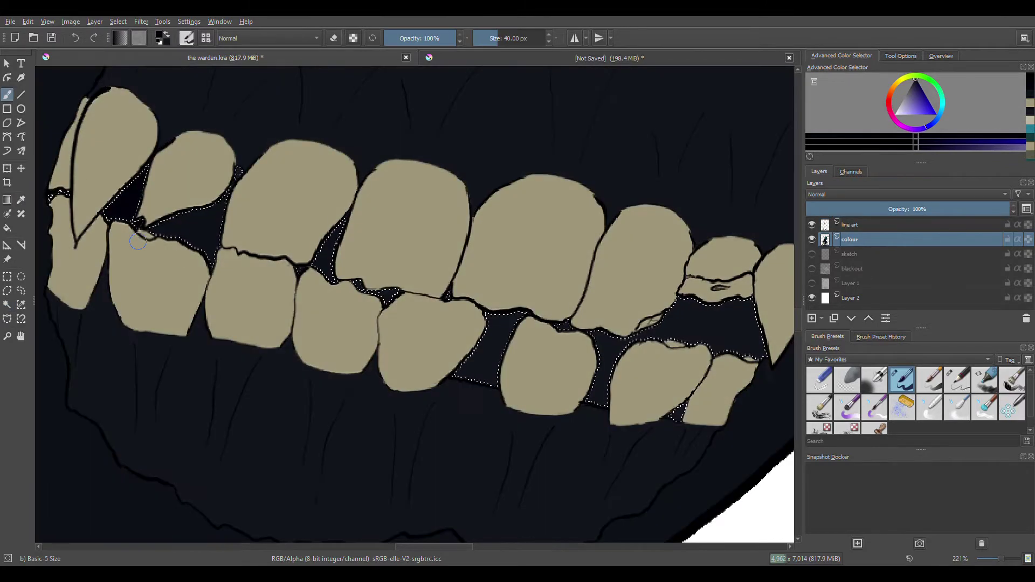
mouse_move(138, 242)
left_mouse_down()
mouse_move(546, 365)
mouse_move(735, 365)
left_mouse_up()
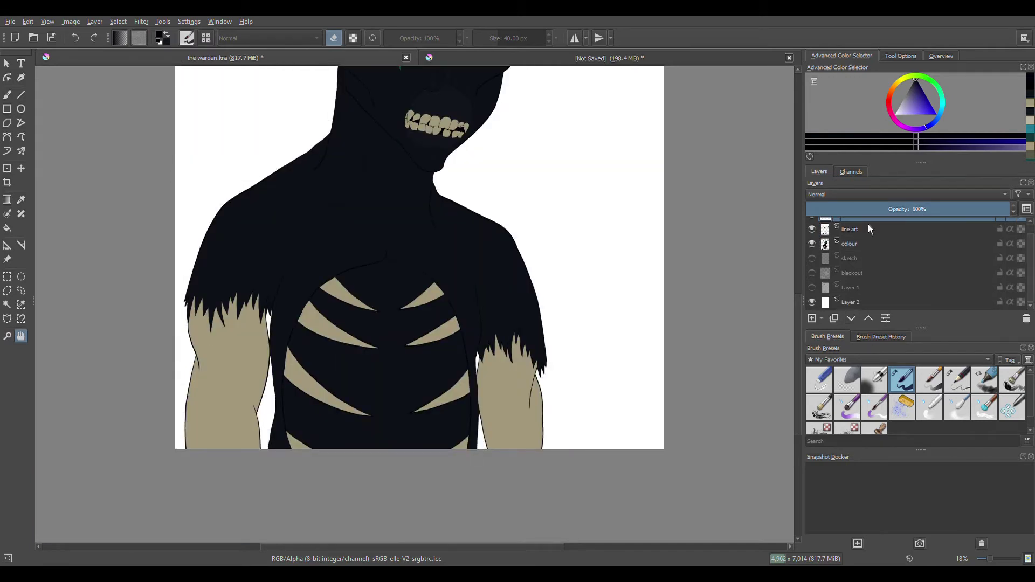
Place a new "background" layer directly above "Layer 2" and fill it with a muted blue-grey
left_click_drag(868, 224, 899, 296)
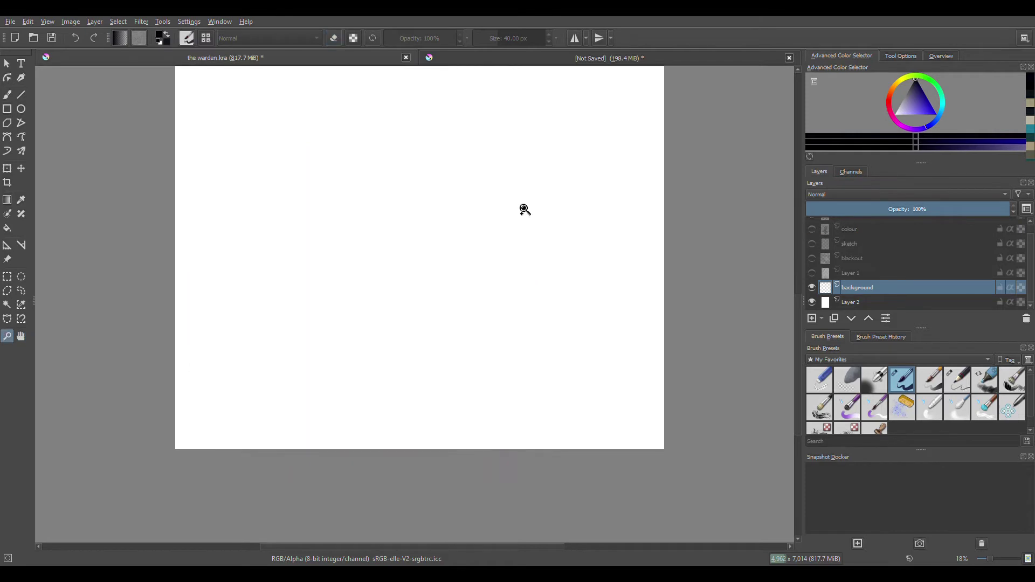
key("minus")
left_click(907, 97)
left_click(949, 117)
key("f")
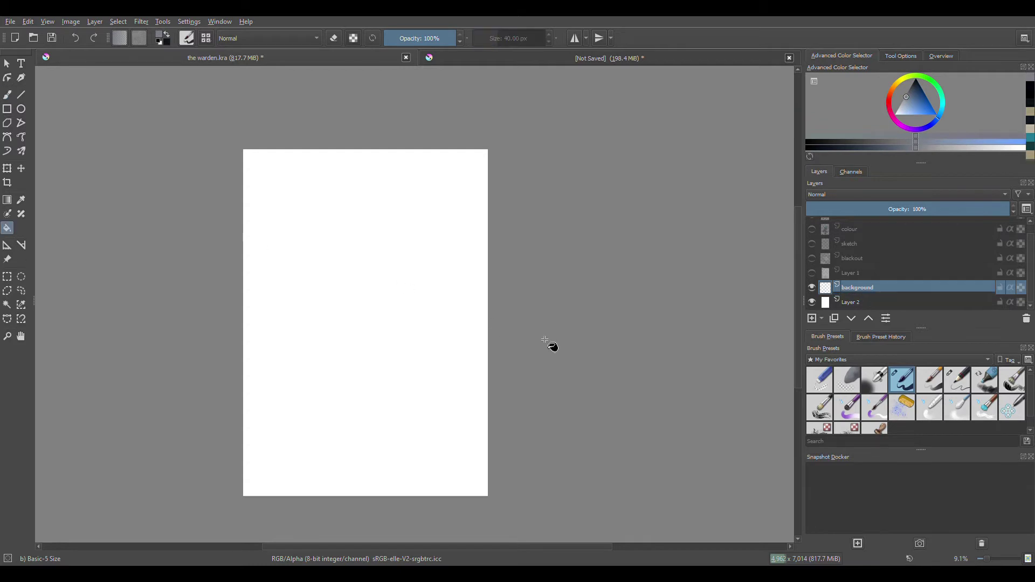
left_click(494, 327)
Try airbrushing a lighter grey over the lower part of "background" with Airbrush Soft at 1,000 px
left_click(903, 100)
left_click(874, 380)
mouse_move(378, 494)
left_mouse_down()
mouse_move(475, 388)
mouse_move(491, 450)
mouse_move(236, 331)
left_mouse_up()
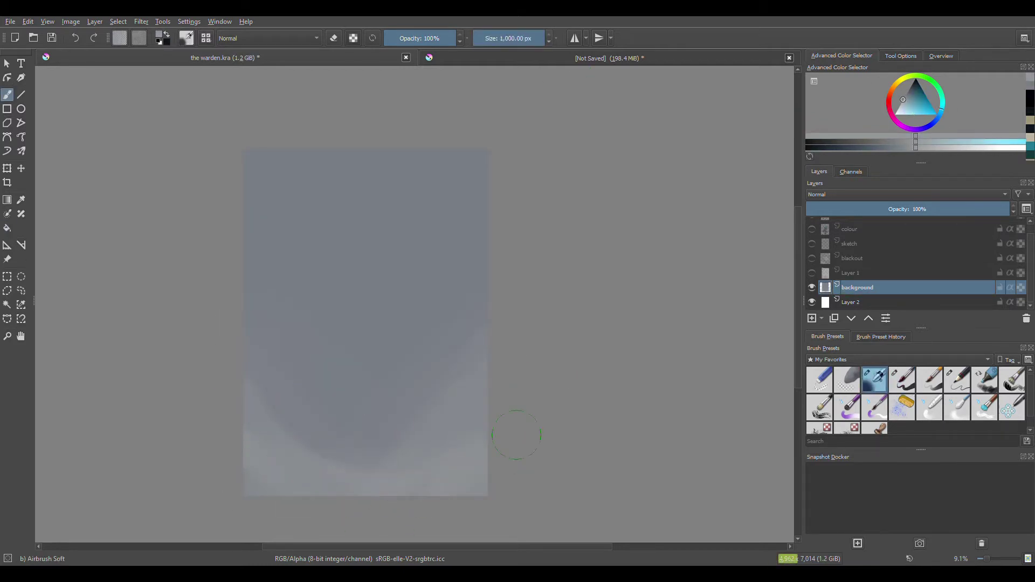
key("ctrl+z")
key("ctrl+z")
Add a layer above "background" and try filling it with flat light grey
key("f")
key("Insert")
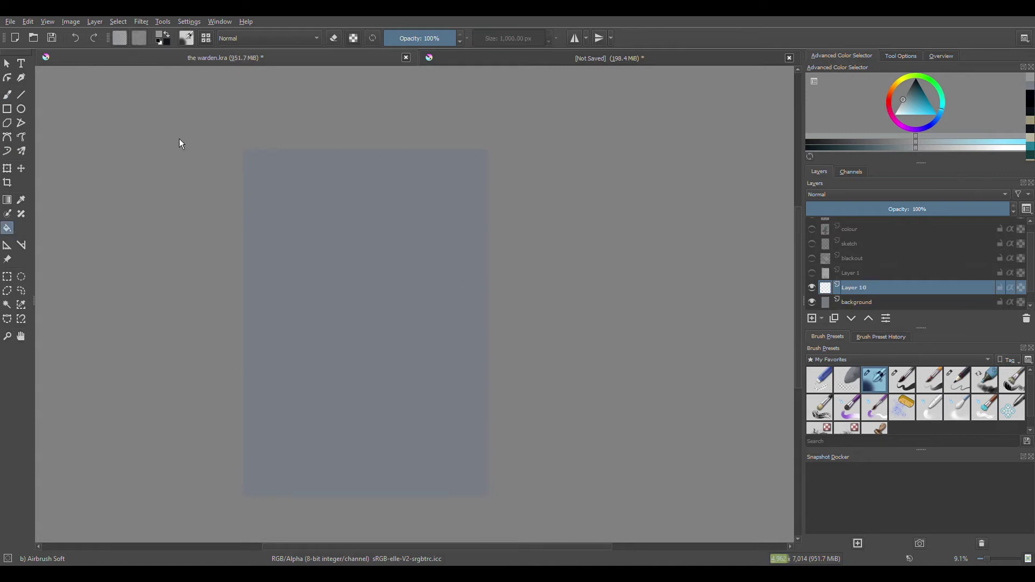
left_click(457, 267)
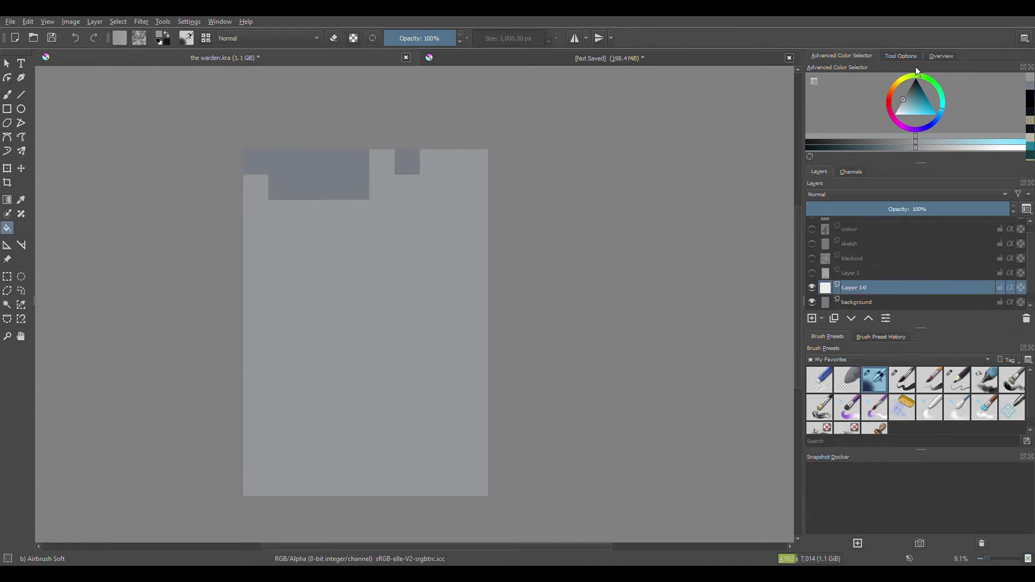
key("ctrl+z")
Fill "Layer 10" with the rock pattern and lower the layer's opacity
left_click(901, 55)
left_click(463, 378)
left_click_drag(911, 209, 875, 220)
key("j")
key("ctrl+z")
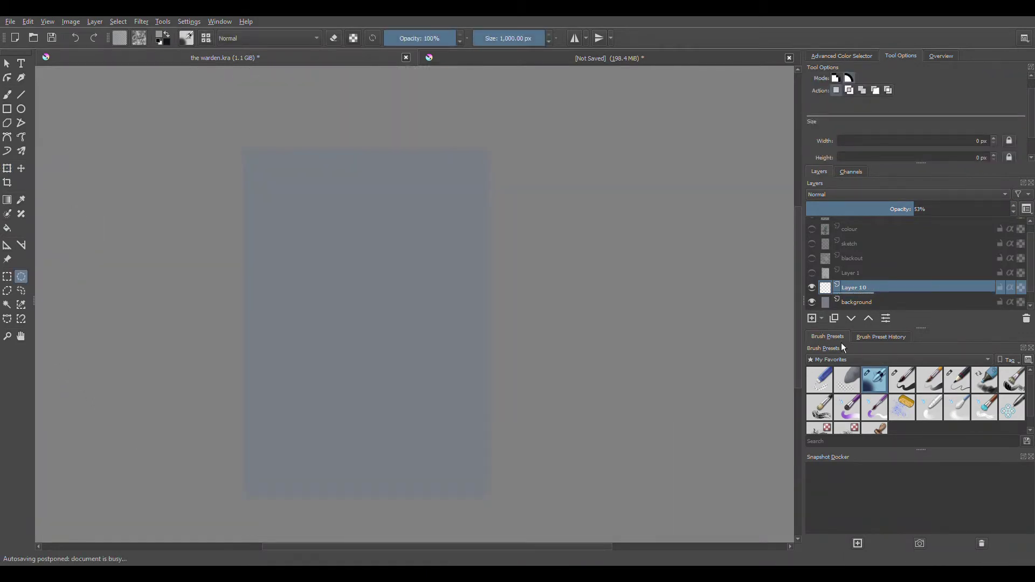
left_click(864, 212)
key("ctrl+shift+z")
Add another layer above "Layer 10" and brush light grey over the canvas with large strokes
left_click(812, 318)
left_click(811, 302)
key("b")
left_click_drag(385, 181, 377, 367)
key("slash")
mouse_move(227, 215)
left_mouse_down()
mouse_move(300, 266)
mouse_move(439, 219)
mouse_move(486, 242)
mouse_move(333, 523)
mouse_move(467, 462)
left_mouse_up()
Add a further layer on top of the background layers and fill it with the rock pattern
key("Insert")
key("f")
left_click(441, 290)
scroll(815, 291, "down", 1)
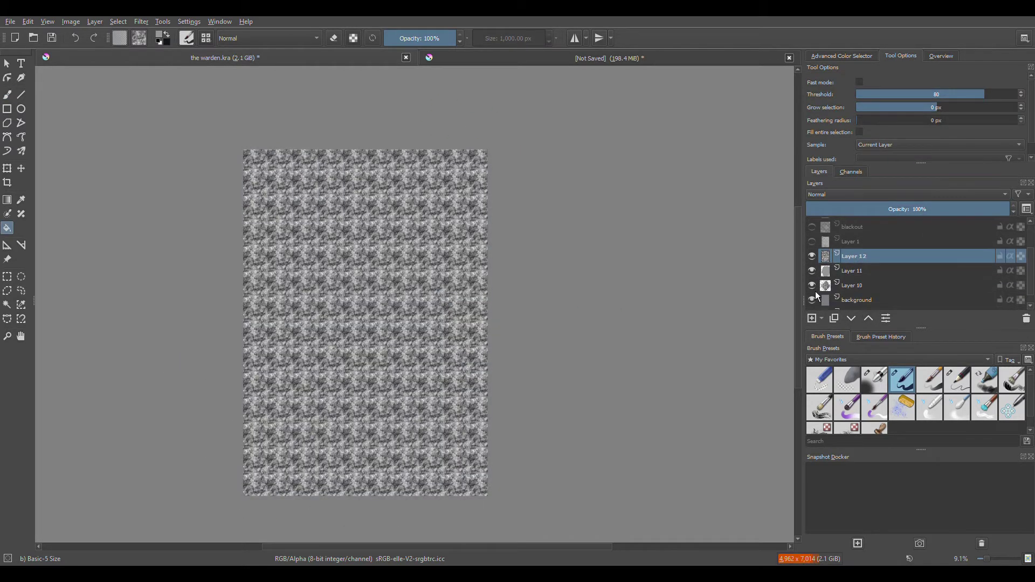
Rotate the rock pattern on "Layer 12" and lower the layer's opacity to 14%
key("ctrl+t")
left_click_drag(146, 280, 209, 168)
key("b")
scroll(1023, 221, "up", 2)
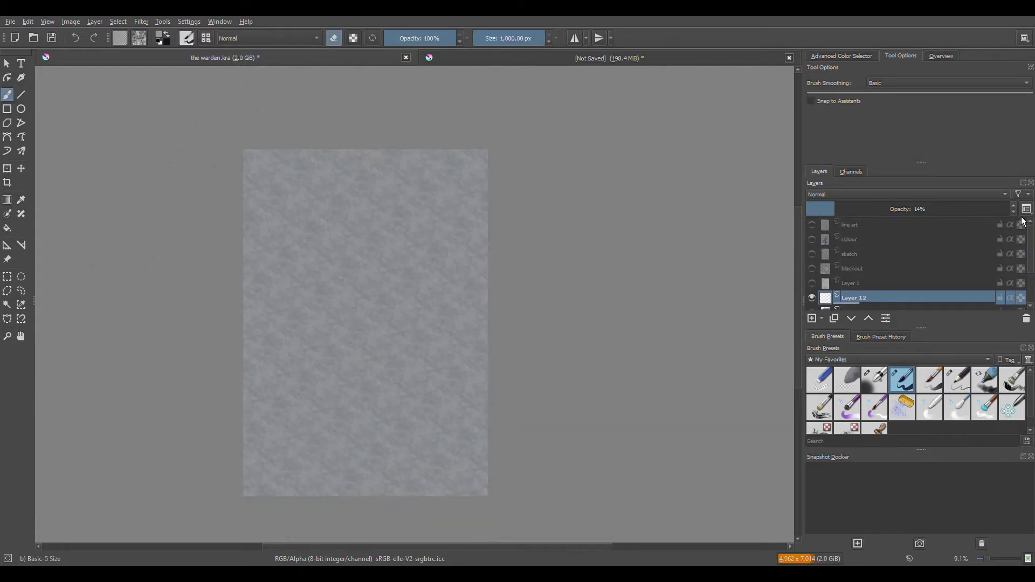
With "colour" shown again, draw a teal linear gradient fading upward on a new layer and move that layer above "colour"
left_click(812, 238)
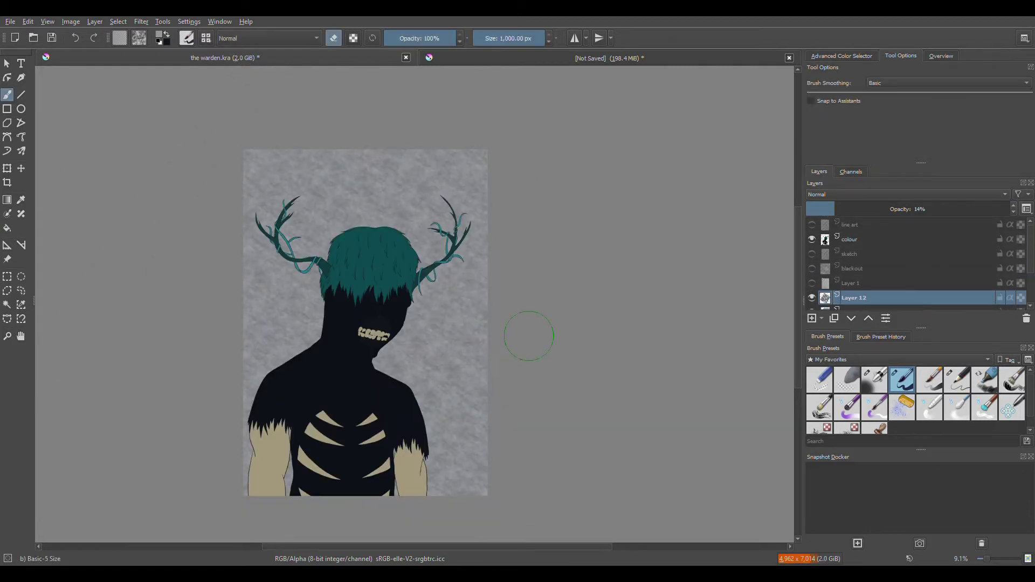
left_click(812, 318)
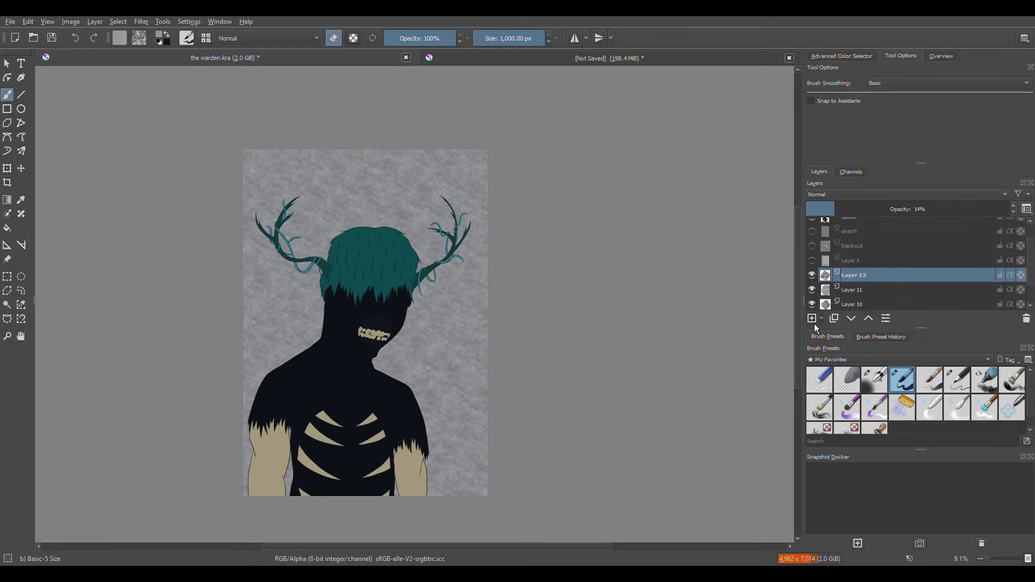
key("g")
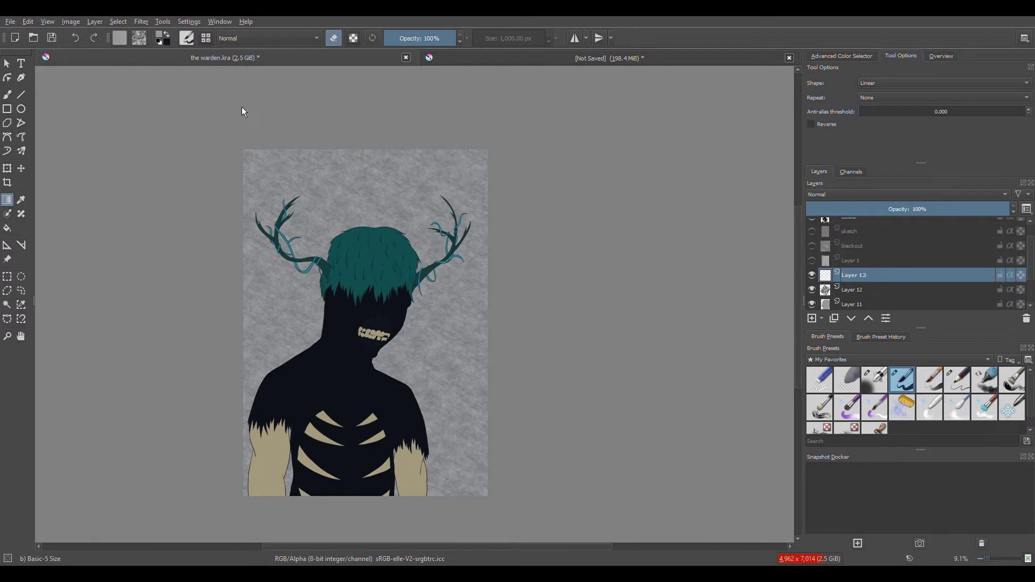
scroll(798, 345, "down", 3)
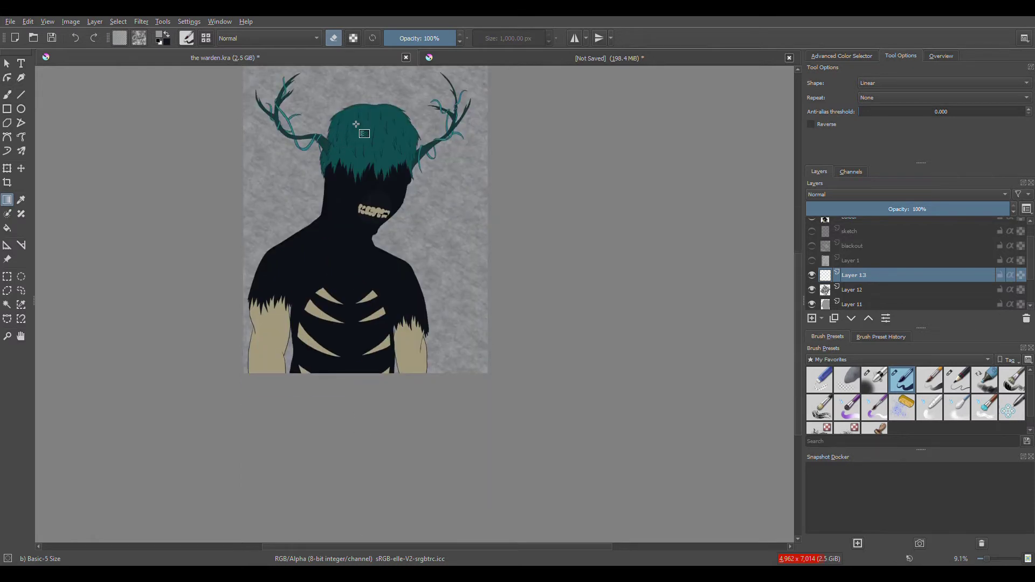
scroll(792, 340, "up", 2)
left_click_drag(377, 437, 374, 97)
left_click_drag(858, 275, 919, 242)
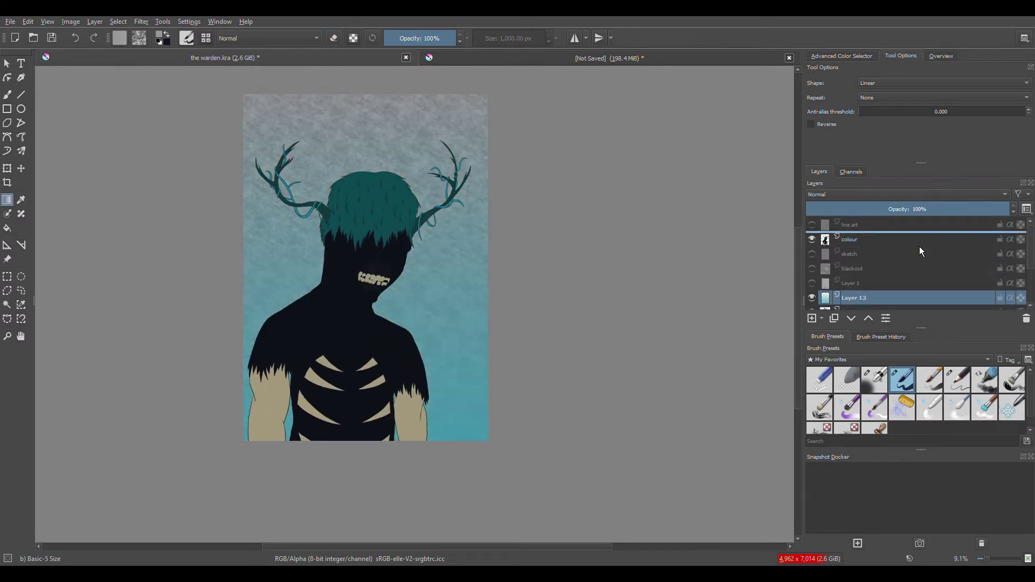
Redraw the teal linear gradient on "Layer 13" above "colour" and lower the layer's opacity to 42%
key("ctrl+z")
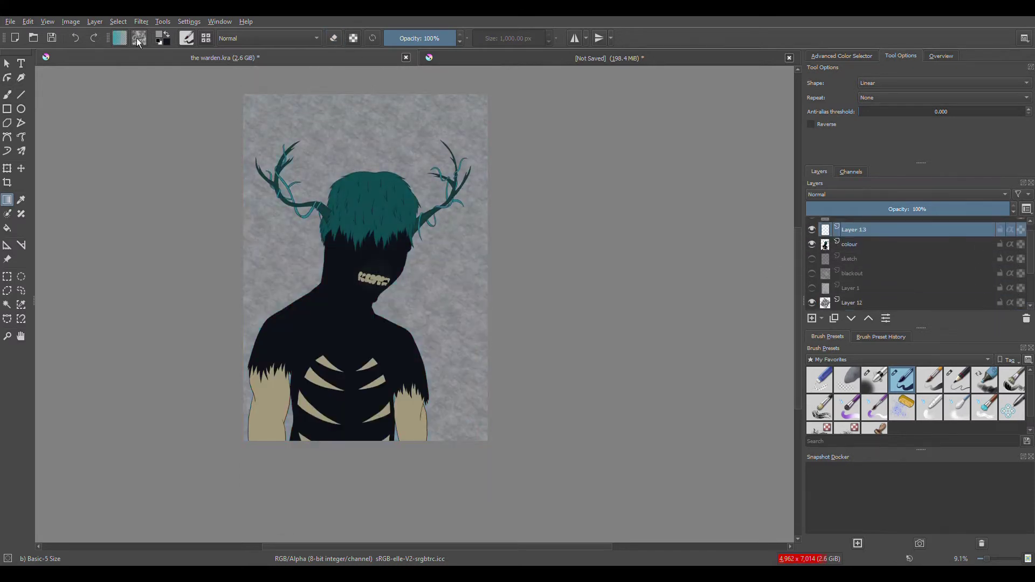
left_click(562, 64)
left_click(216, 64)
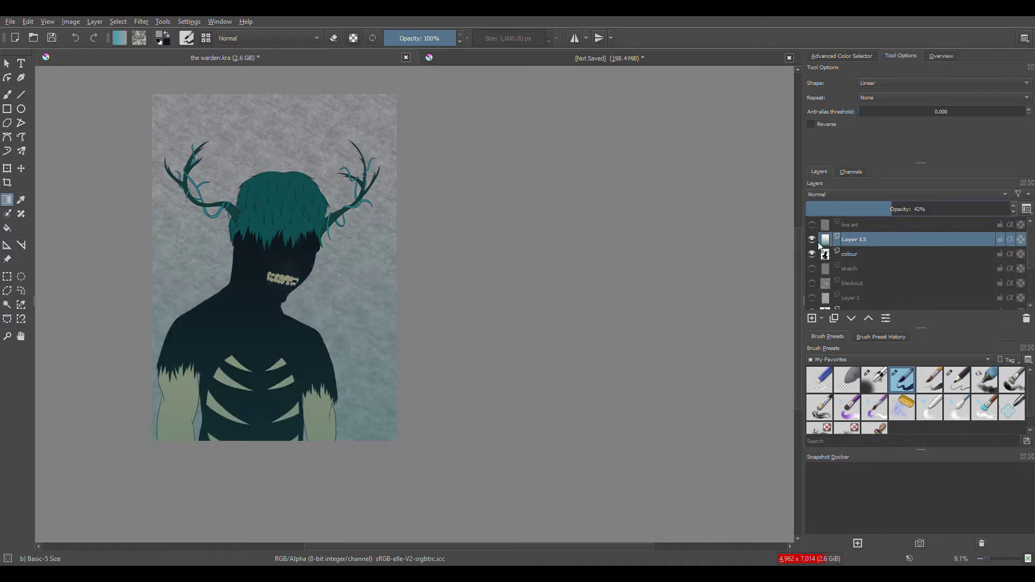
Hide "Layer 13" and merge "Layer 12", "Layer 11" and "Layer 10" down into the "background" layer
scroll(892, 254, "down", 3)
left_click(892, 247)
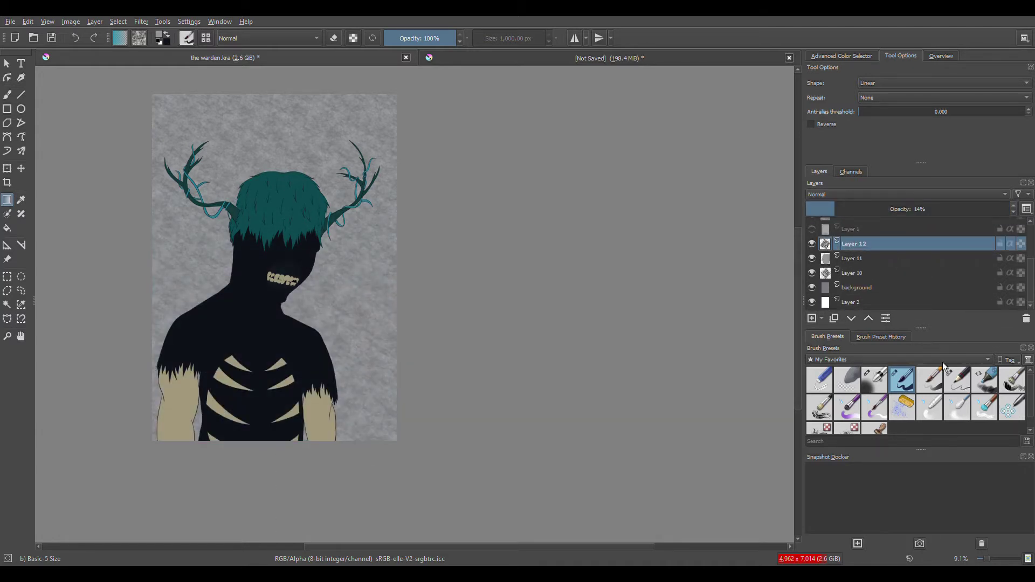
key("shift+Delete")
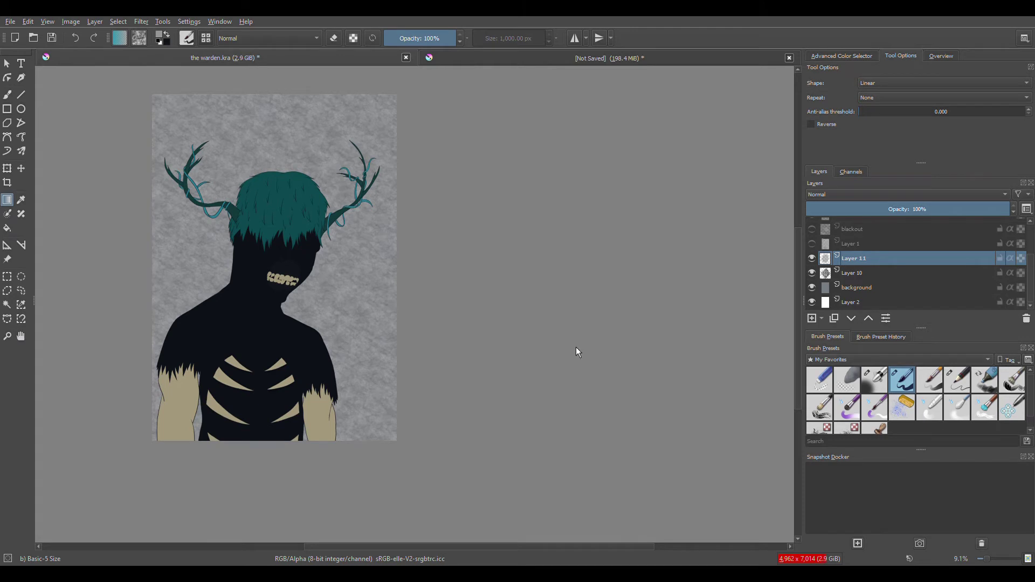
key("f")
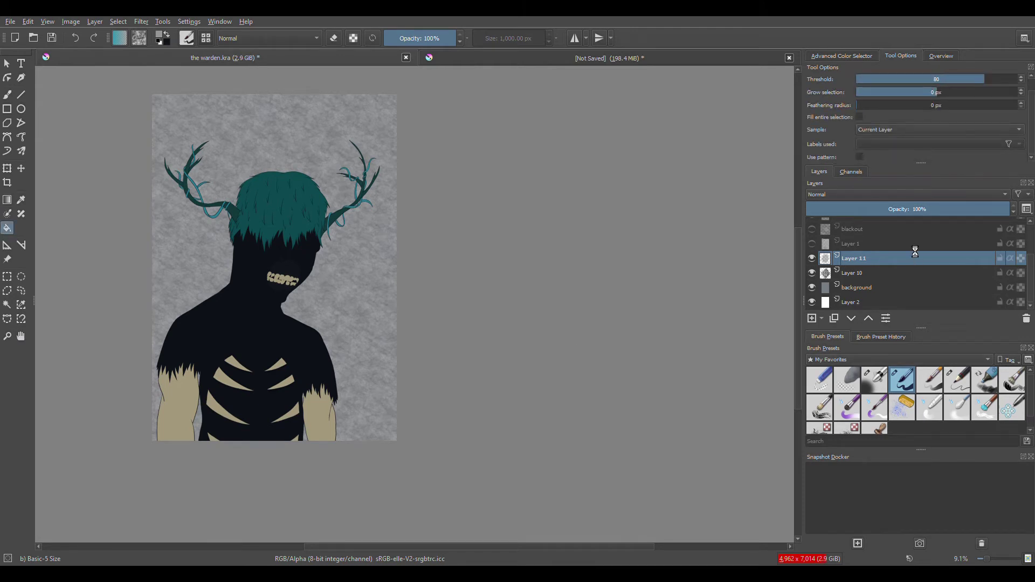
key("shift+Delete")
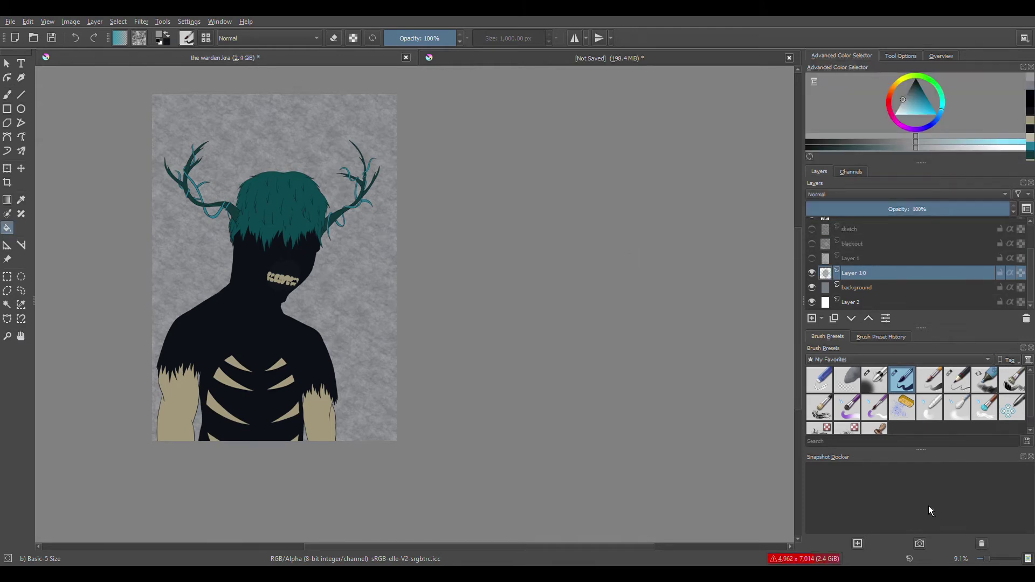
left_click_drag(690, 472, 827, 509)
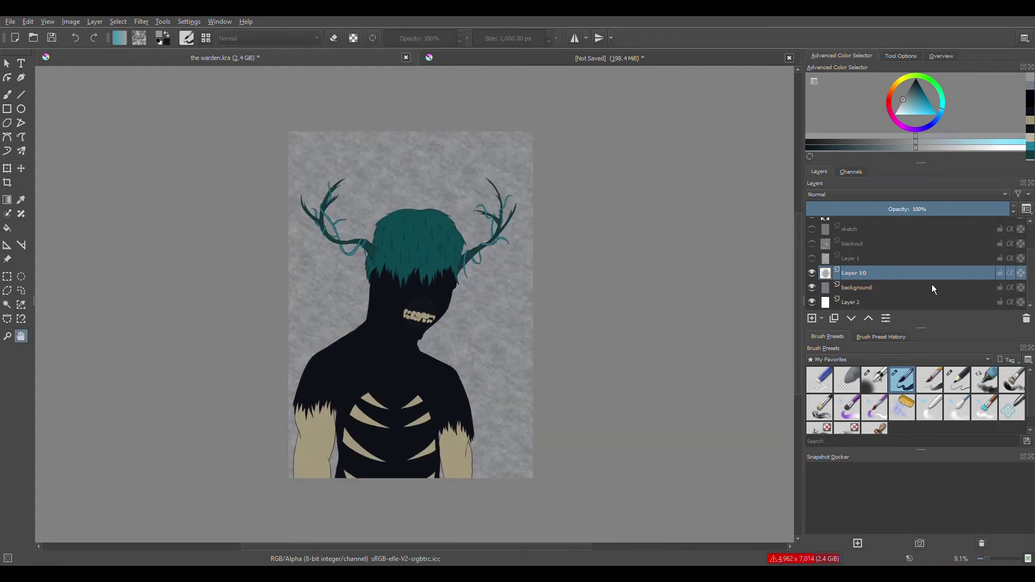
Add a layer named "shading" above "colour", show "line art" and hide the "colour" and "background" layers
scroll(878, 258, "up", 3)
left_click(879, 254)
key("Insert")
double_click(879, 254)
type("shading")
key("Return")
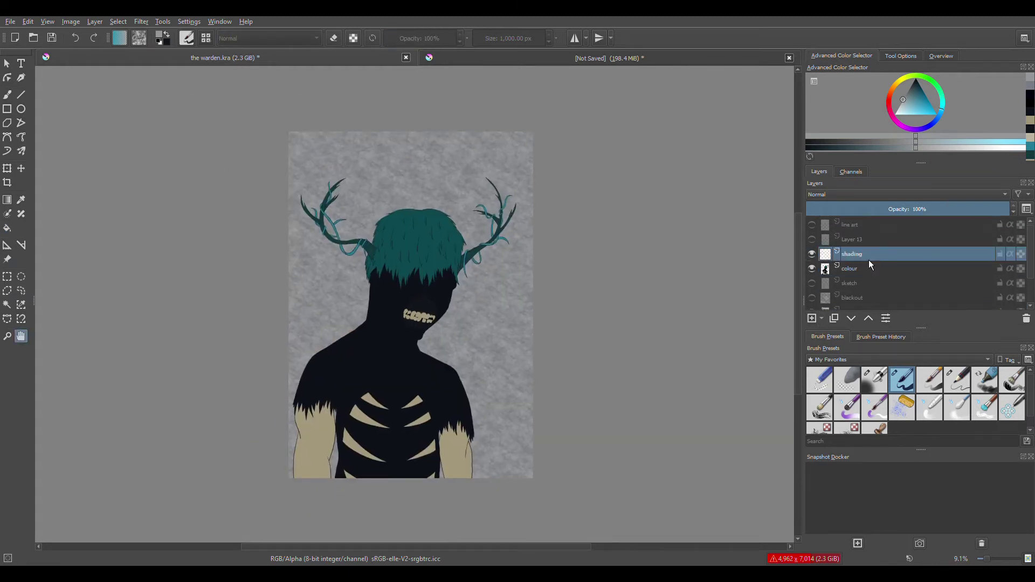
left_click(812, 268)
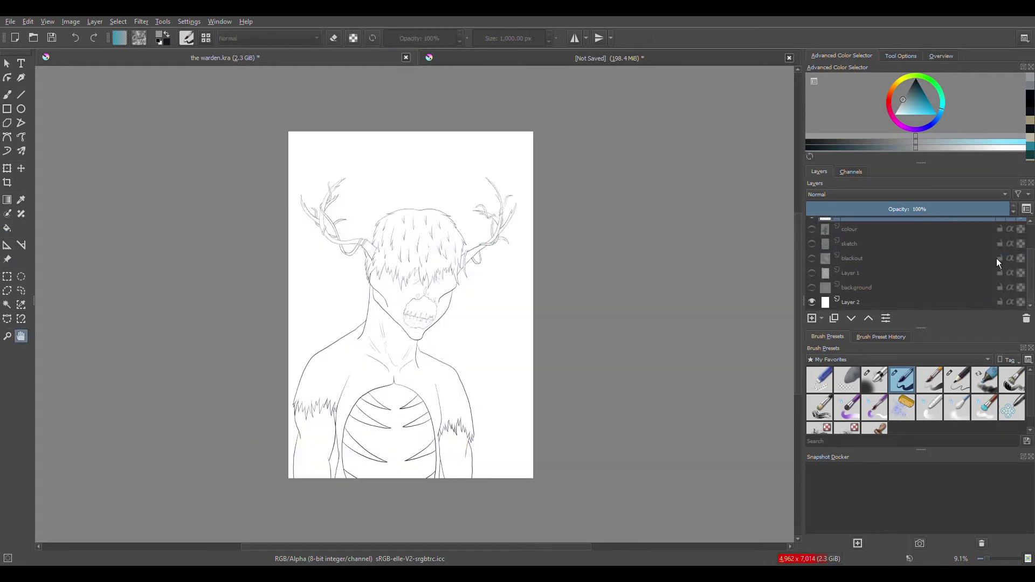
Try to select the figure's enclosed areas on "line art" with the contiguous selection
left_click(898, 231)
left_click(7, 304)
left_click(324, 399)
scroll(388, 505, "up", 3)
scroll(516, 345, "down", 2)
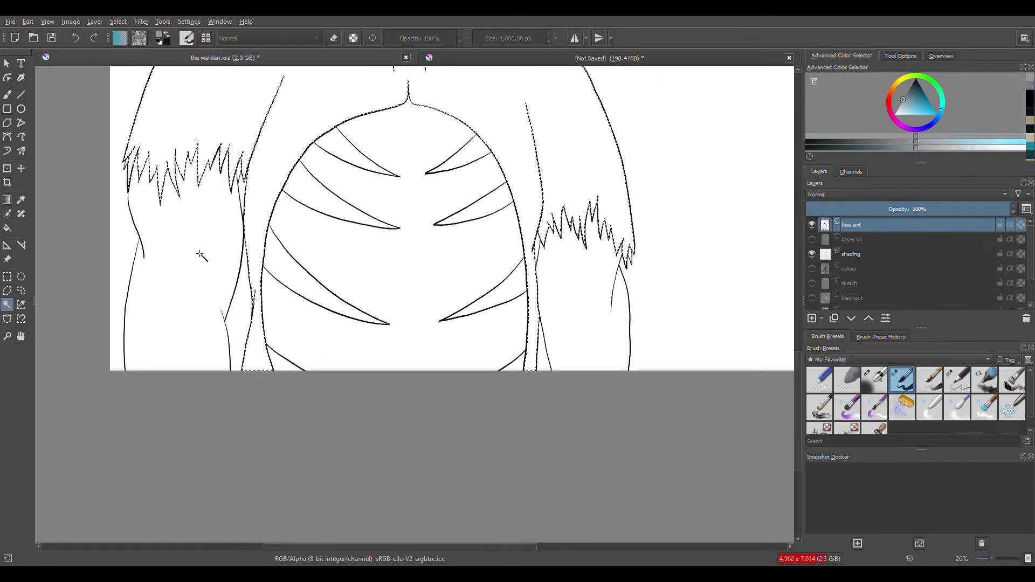
scroll(492, 407, "up", 5)
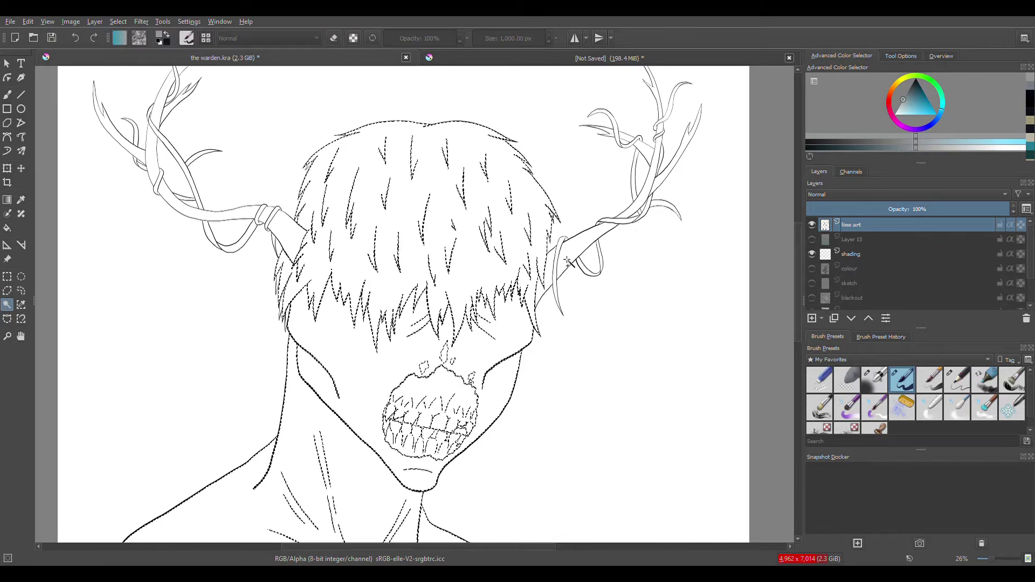
scroll(423, 277, "up", 5)
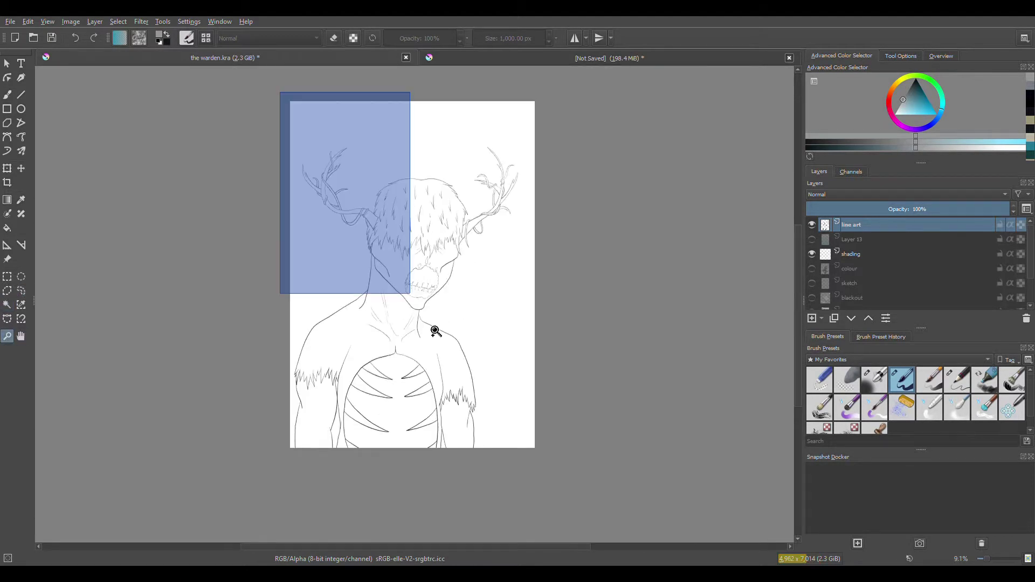
On "shading", airbrush soft black shadows over the hair, face, torso and arms with a 1,000 px Airbrush Soft brush
key("Page_Down")
key("Page_Down")
key("b")
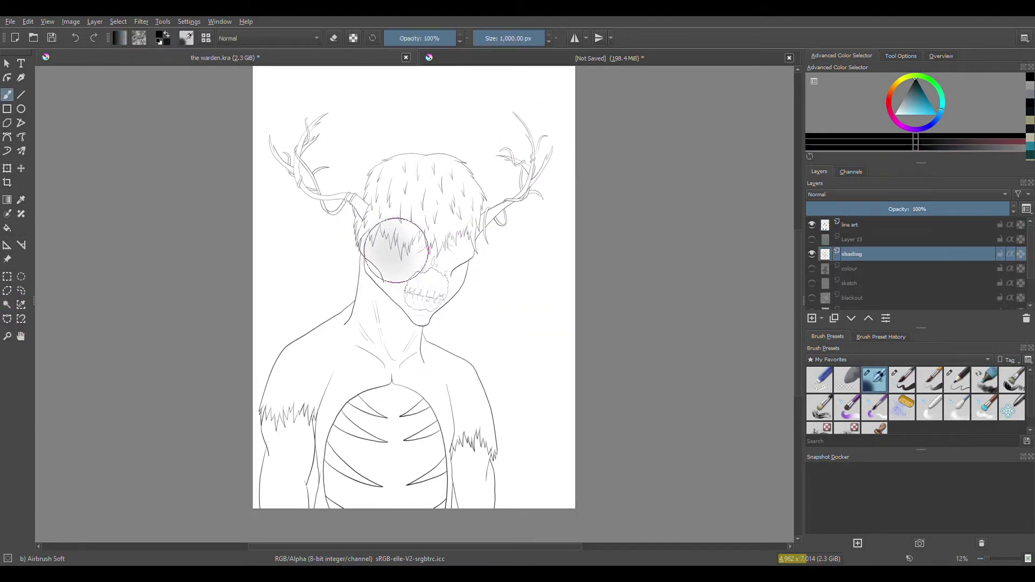
left_click_drag(396, 257, 431, 261)
mouse_move(417, 184)
left_mouse_down()
mouse_move(396, 311)
mouse_move(353, 337)
left_mouse_up()
mouse_move(393, 436)
left_mouse_down()
mouse_move(401, 451)
mouse_move(377, 493)
left_mouse_up()
mouse_move(278, 424)
left_mouse_down()
mouse_move(480, 442)
mouse_move(404, 370)
mouse_move(410, 426)
mouse_move(430, 343)
mouse_move(318, 456)
mouse_move(427, 260)
mouse_move(420, 248)
left_mouse_up()
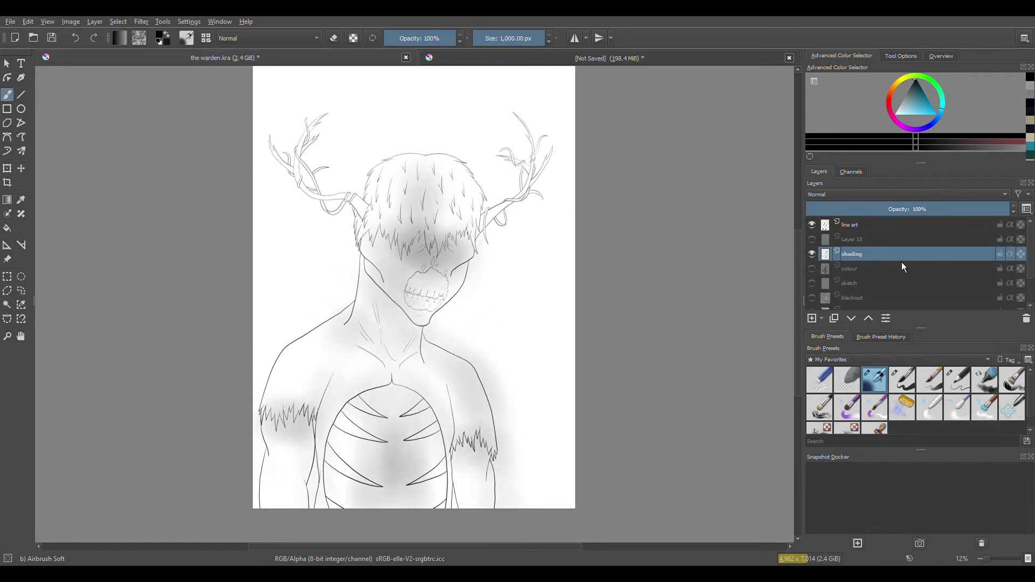
Hide "shading" and select the empty area around the figure on "line art" with the contiguous selection
left_click(812, 253)
left_click(852, 224)
left_click(7, 305)
left_click(517, 299)
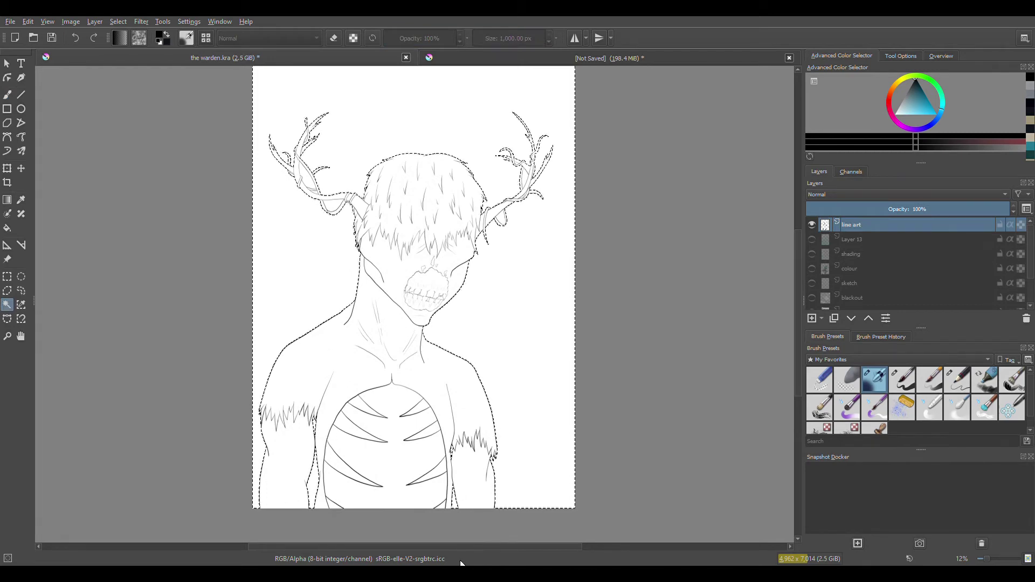
Show "shading" again, erase its shadows outside the figure within the selection, and deselect
left_click(812, 253)
left_click(852, 253)
key("b")
key("e")
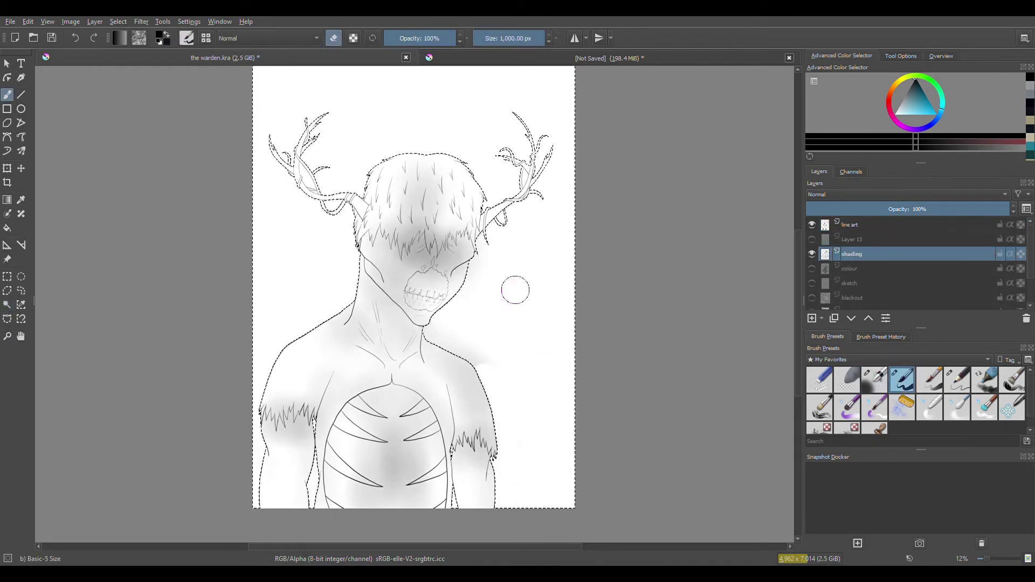
key("j")
key("ctrl+shift+a")
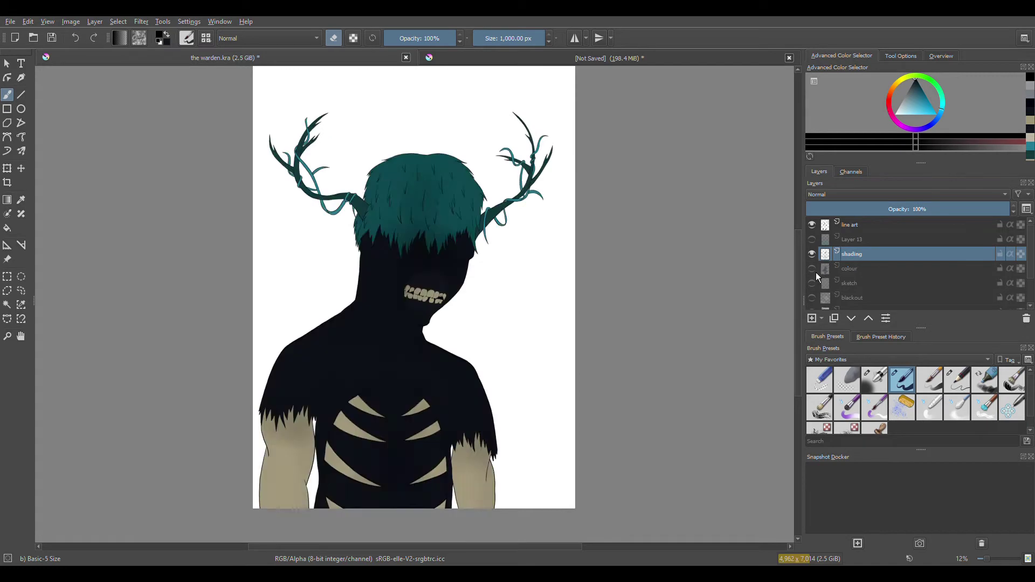
Add a layer named "light/soles" above "shading" and show the "background" layer
left_click(812, 318)
double_click(865, 253)
type("light/so")
key("Return")
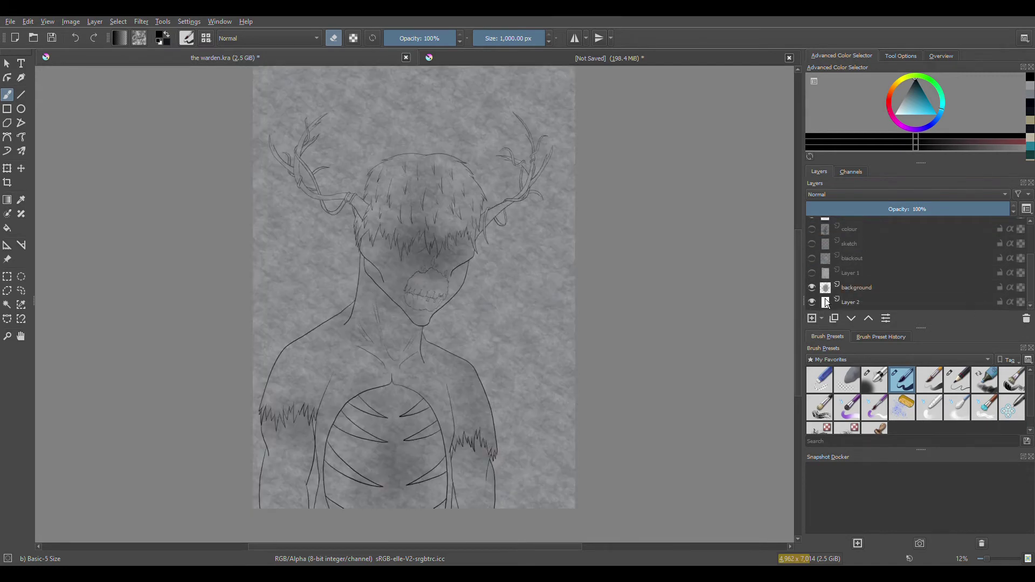
Set the painting colour to a bright cyan and show the red "sketch" layer around the lower ribs
left_click(664, 60)
mouse_move(933, 107)
left_mouse_down()
mouse_move(1001, 157)
mouse_move(949, 110)
left_mouse_up()
key("ctrl+Tab")
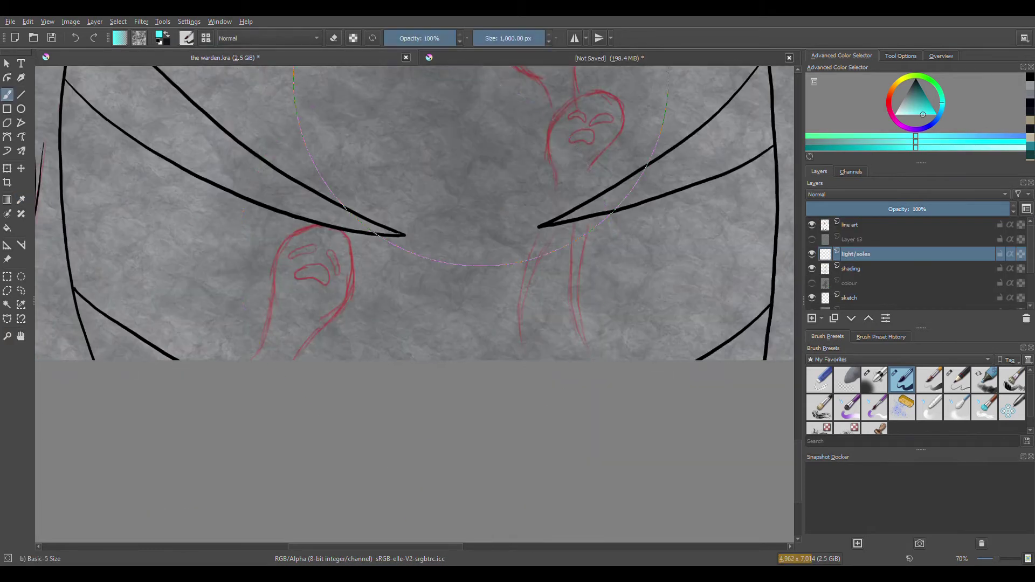
Rename "light/soles" to "light" and outline the lowest sketched ghost in cyan at 40 px on a new "soles" layer above "colour"
key("ctrl+z")
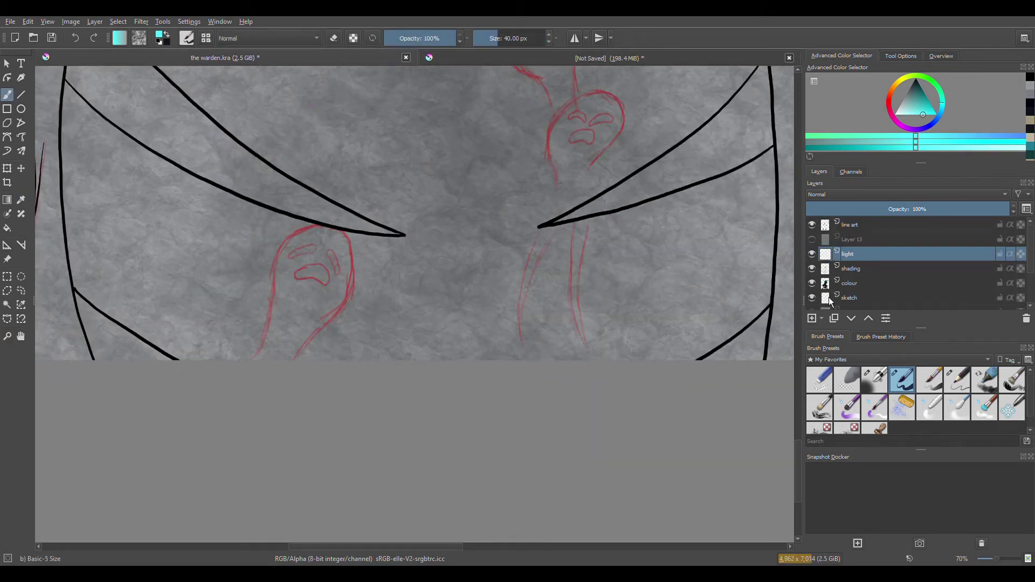
key("ctrl+z")
left_click(920, 283)
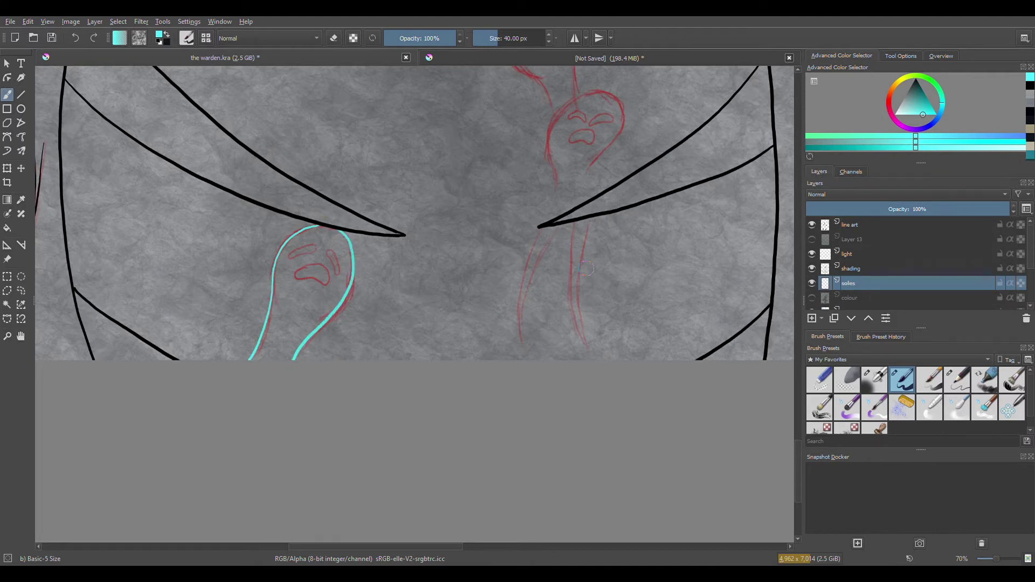
Trace the remaining sketched ghosts inside the rib cage in cyan on "soles", redoing unsatisfactory strokes and cleaning up the outlines
scroll(587, 268, "up", 5)
key("ctrl+z")
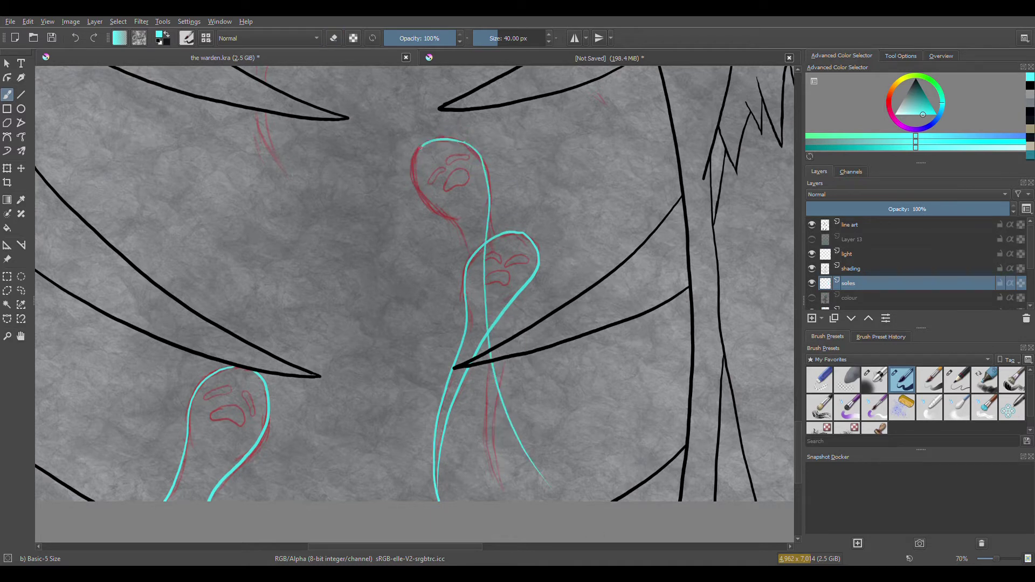
key("ctrl+z")
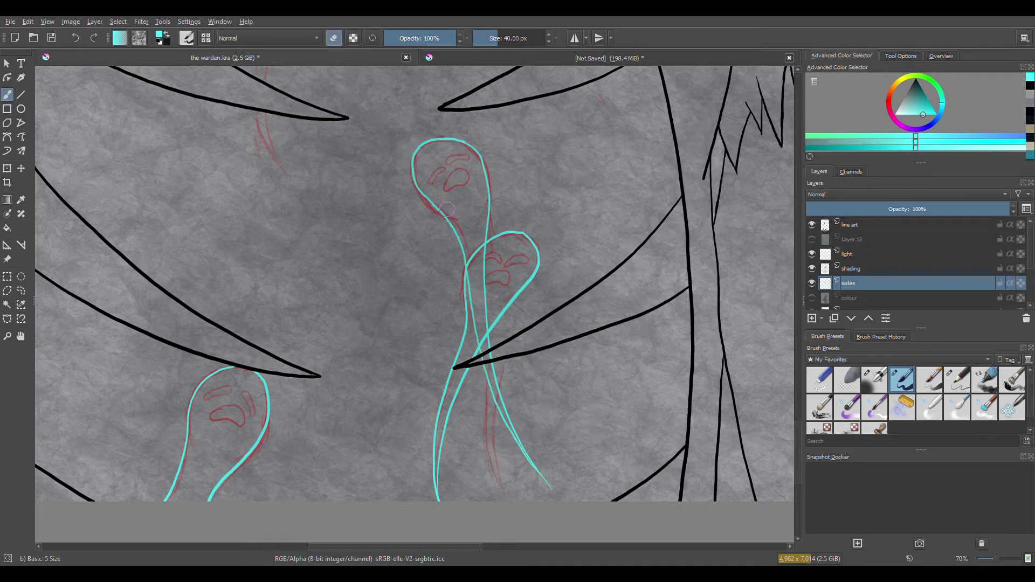
left_click_drag(421, 208, 491, 477)
left_click_drag(375, 127, 310, 204)
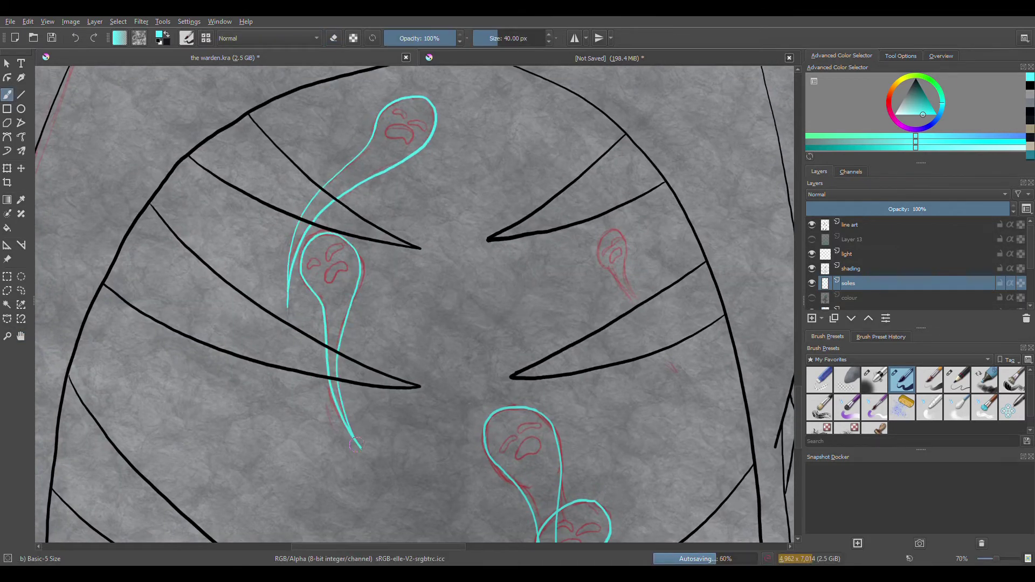
left_click_drag(692, 293, 515, 242)
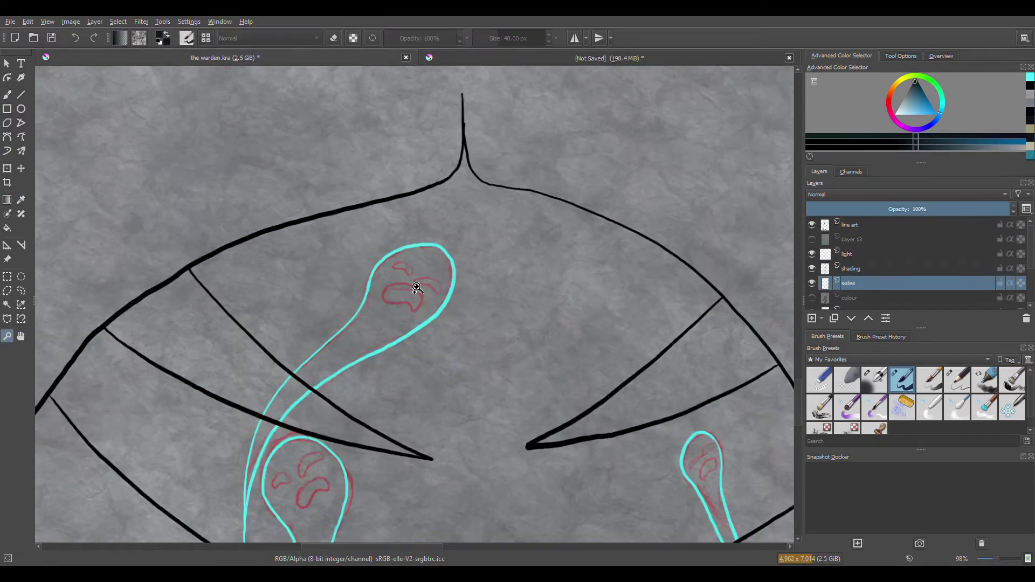
Try to paint the uppermost ghost's facial features in black
left_click_drag(373, 254, 413, 250)
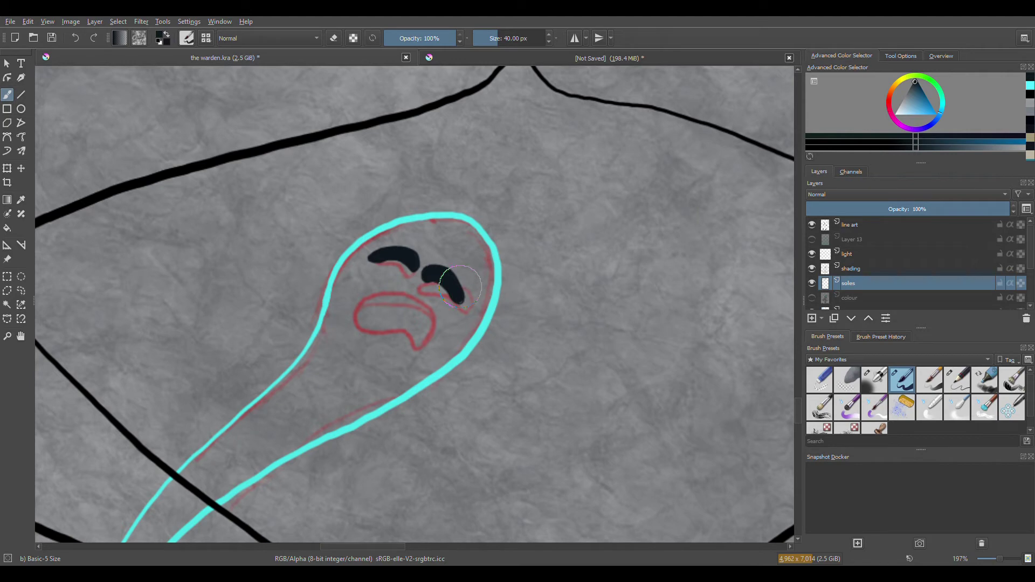
mouse_move(411, 302)
left_mouse_down()
mouse_move(405, 312)
mouse_move(375, 238)
mouse_move(473, 296)
mouse_move(438, 268)
left_mouse_up()
Pick the cyan from the outline, fill the uppermost ghost with it and brush over the thin seams along its edge
left_click(487, 225, "ctrl")
left_click(7, 227)
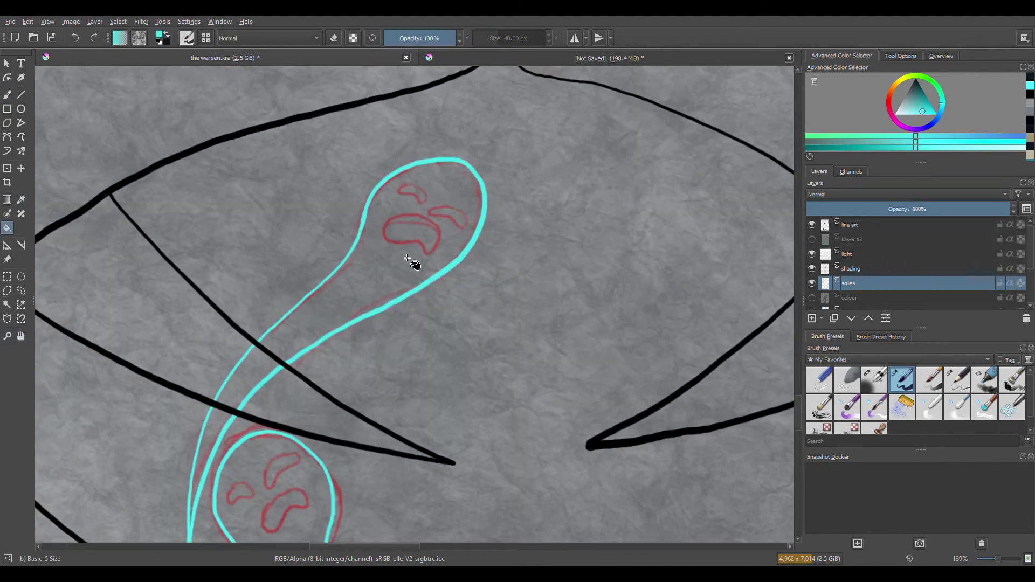
left_click(411, 261)
key("ctrl+z")
left_click(474, 203)
key("b")
mouse_move(421, 335)
left_mouse_down()
mouse_move(415, 224)
mouse_move(341, 250)
left_mouse_up()
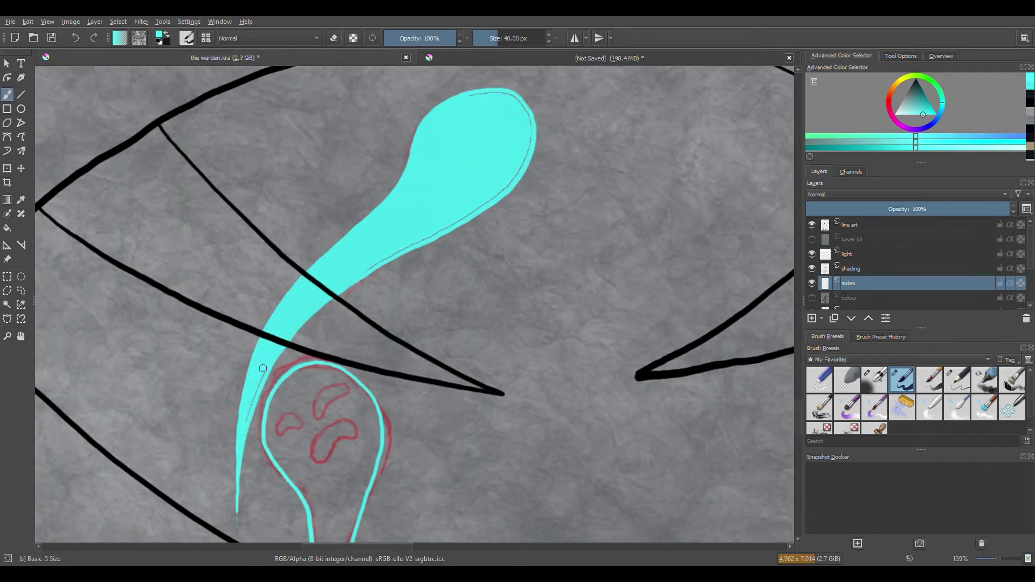
Fill the small ghost by the ribs on the figure's right-hand side with cyan and brush over its seams
left_click_drag(335, 365, 50, 268)
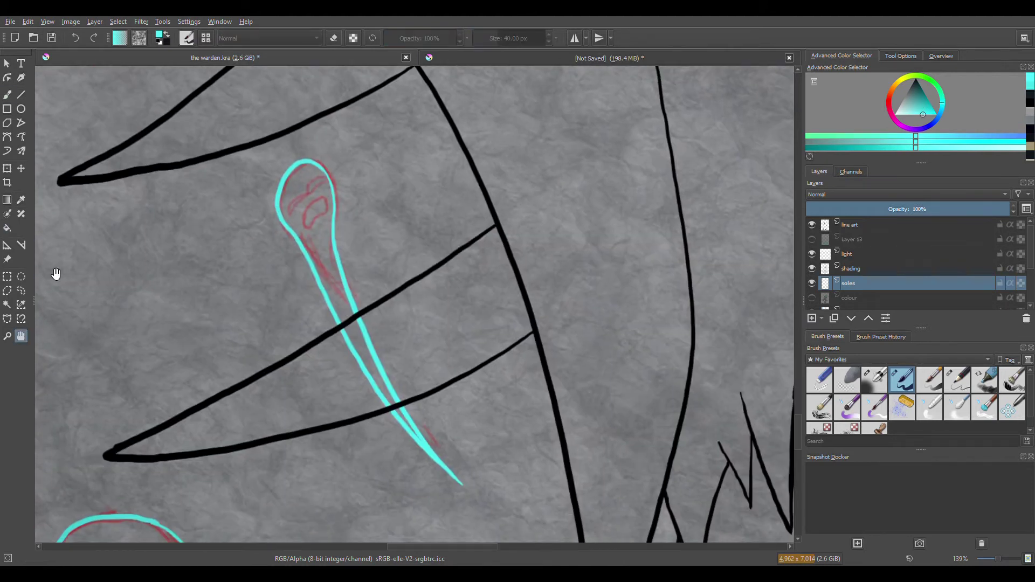
left_click_drag(377, 389, 330, 245)
mouse_move(344, 325)
left_mouse_down()
mouse_move(365, 336)
mouse_move(403, 305)
mouse_move(467, 323)
mouse_move(527, 255)
mouse_move(443, 246)
mouse_move(401, 312)
mouse_move(452, 331)
left_mouse_up()
key("e")
Fill the ghost just below the uppermost one with cyan and paint over the seams inside its outline
key("ctrl+space")
mouse_move(381, 341)
left_mouse_down()
mouse_move(399, 234)
mouse_move(381, 292)
left_mouse_up()
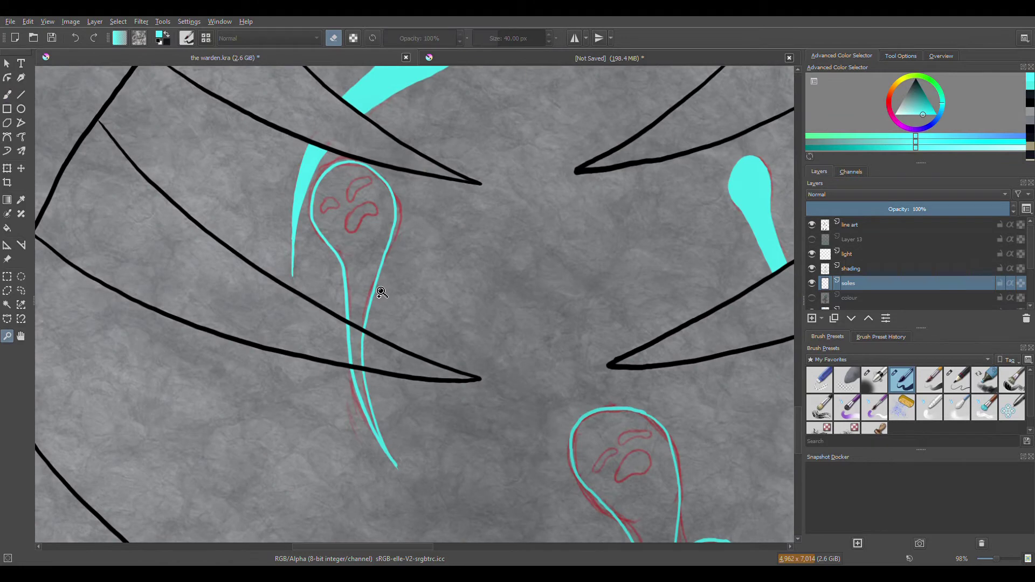
key("f")
left_click(374, 241)
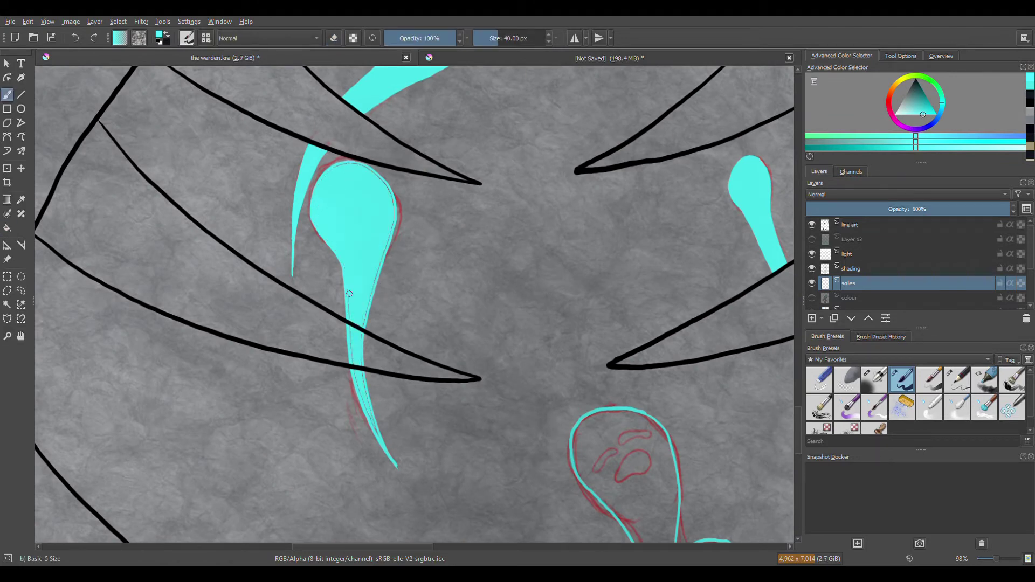
Fill the two overlapping ghosts and the lowest ghost with cyan
scroll(386, 190, "down", 2)
left_click_drag(386, 189, 513, 248)
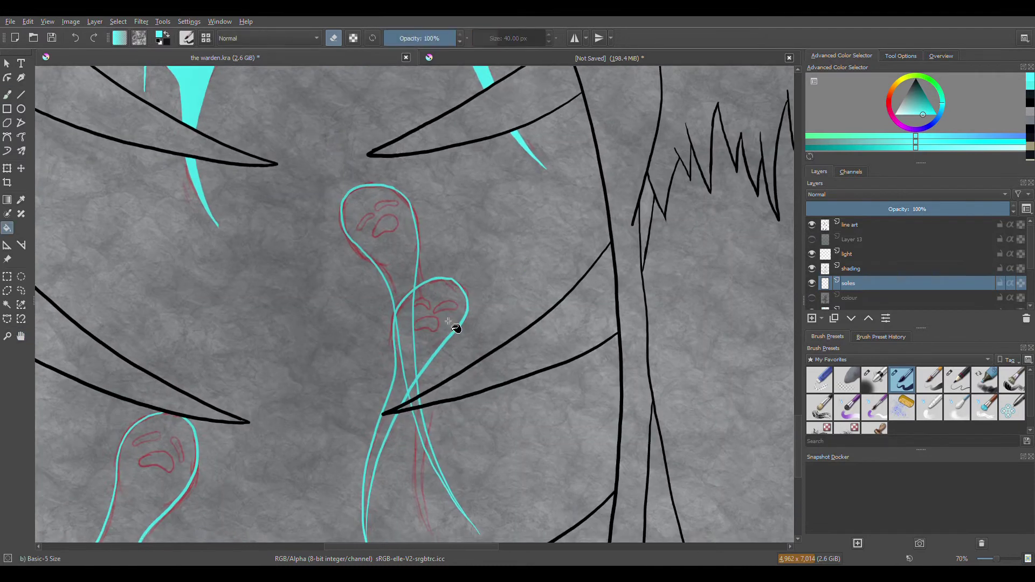
key("e")
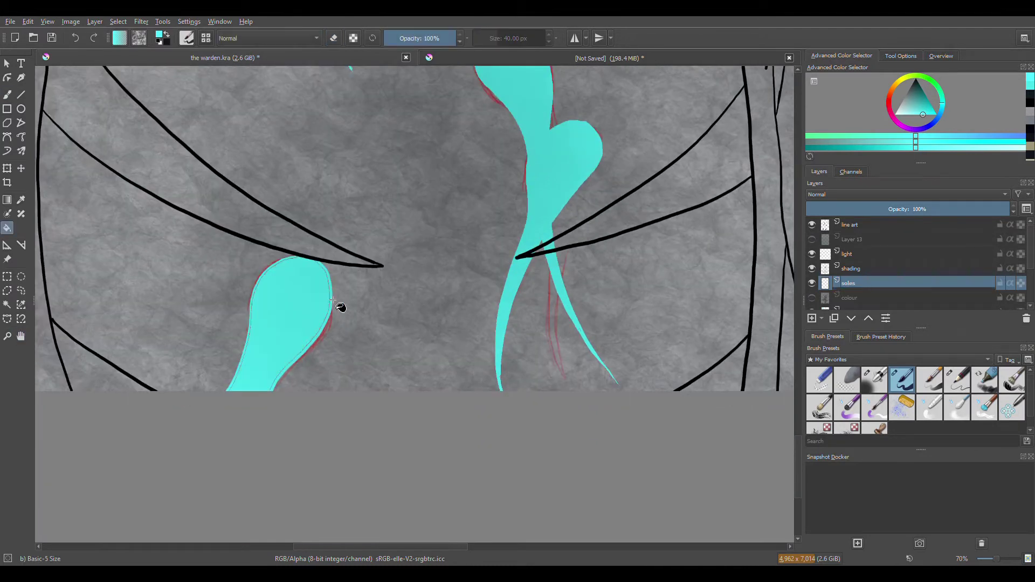
Try drawing a sad face with a filled black mouth and outlined eyes on the lowest ghost, with the soles layer temporarily made translucent
key("d")
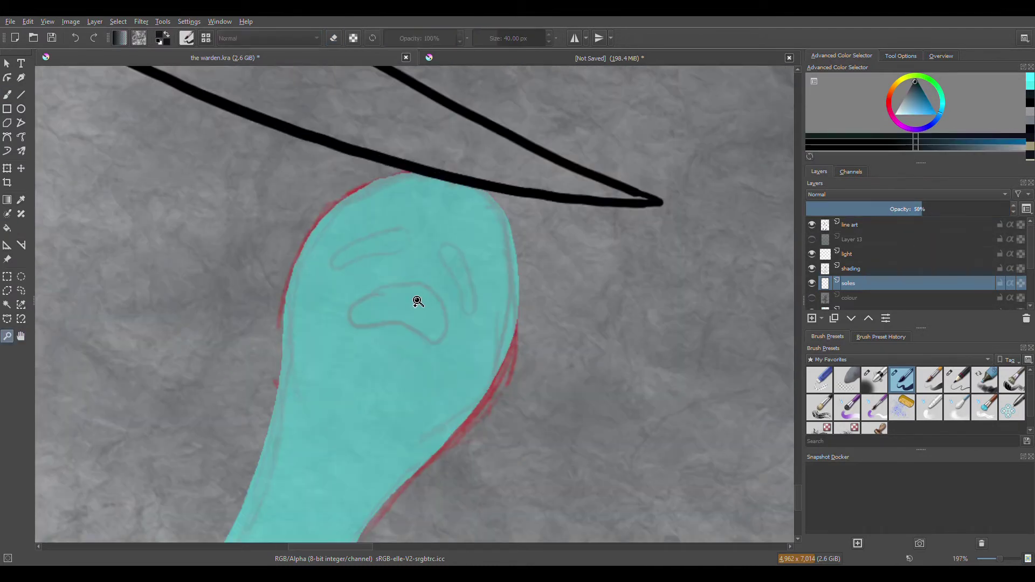
key("b")
left_click_drag(443, 255, 459, 284)
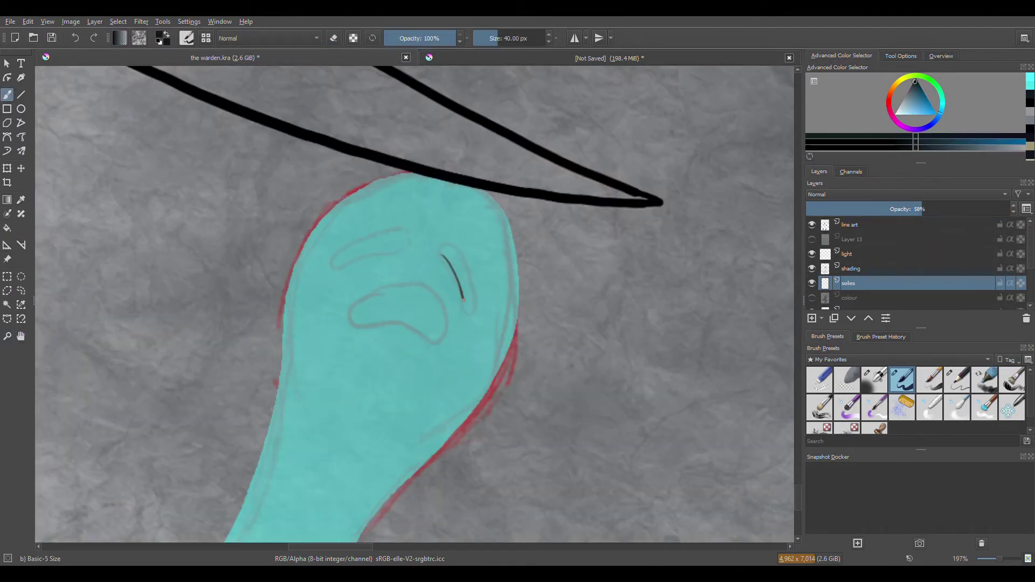
left_click_drag(447, 327, 390, 286)
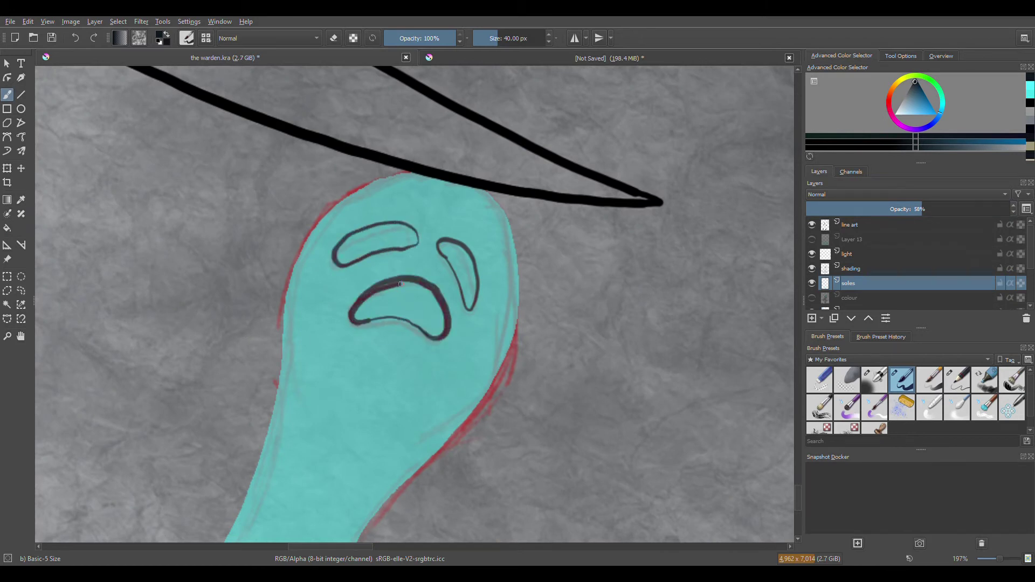
mouse_move(436, 333)
left_mouse_down()
mouse_move(436, 294)
mouse_move(429, 322)
mouse_move(393, 291)
mouse_move(370, 303)
left_mouse_up()
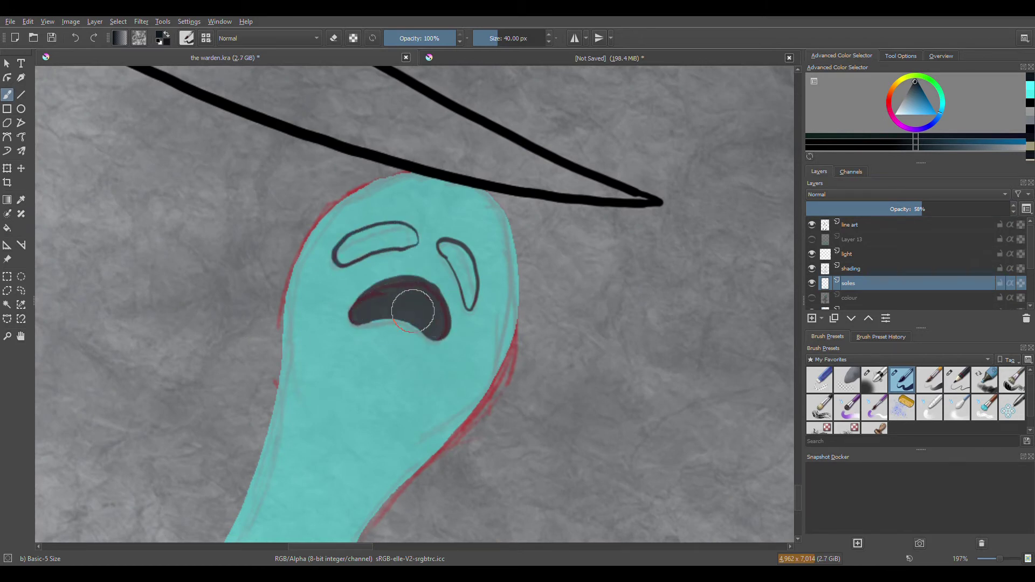
left_click(446, 393, "ctrl")
left_click_drag(919, 209, 1016, 209)
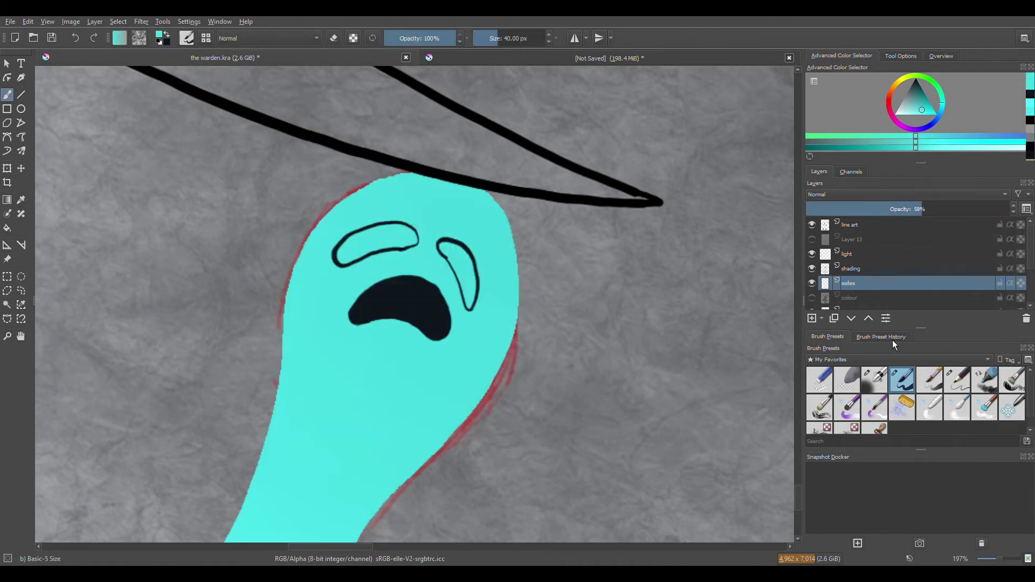
Undo the face strokes on the lowest ghost
key("ctrl+z")
key("ctrl+z")
key("ctrl+z")
key("ctrl+z")
key("ctrl+z")
key("ctrl+z")
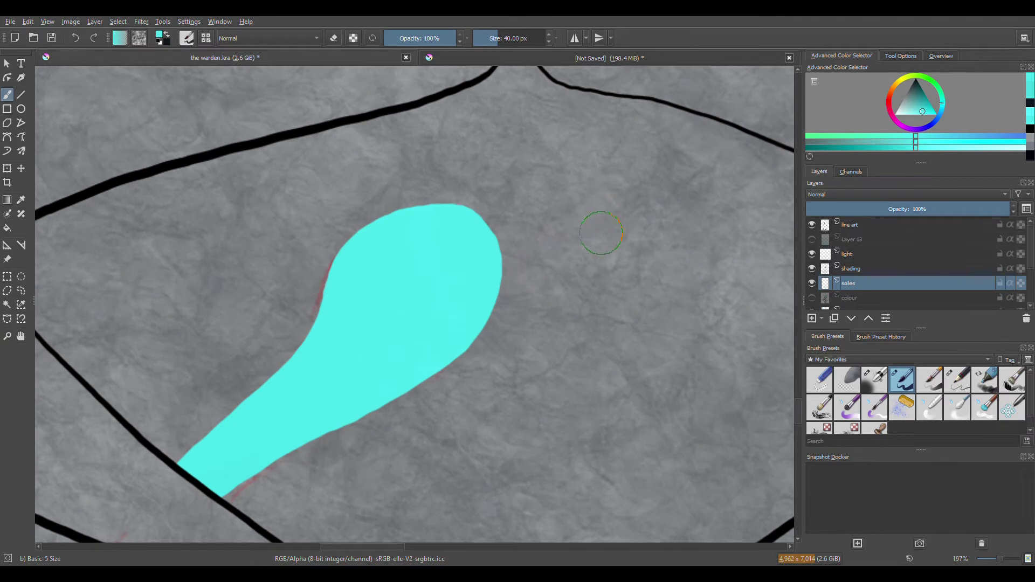
Lower the soles layer's opacity to 55% and paint black sad faces on the three upper ghosts over the sketch lines
left_click(919, 211)
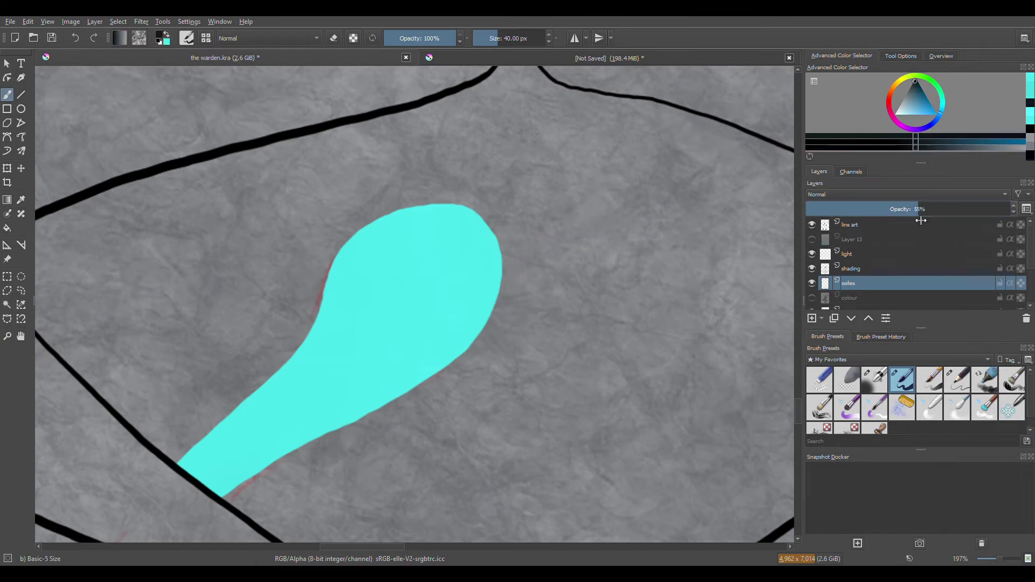
right_click(473, 301)
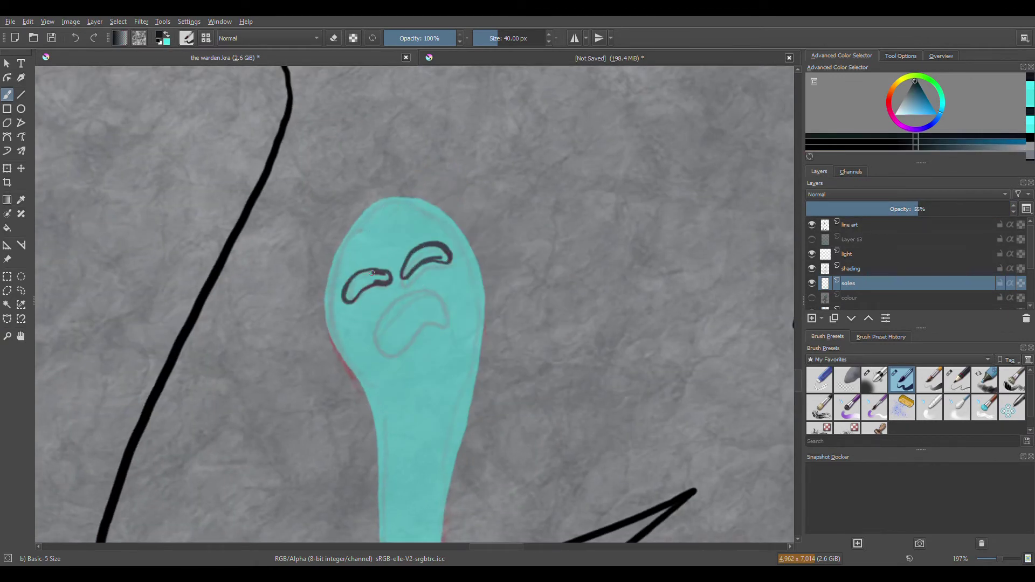
mouse_move(429, 256)
left_mouse_down()
mouse_move(398, 341)
mouse_move(416, 294)
mouse_move(383, 314)
mouse_move(440, 309)
mouse_move(421, 318)
left_mouse_up()
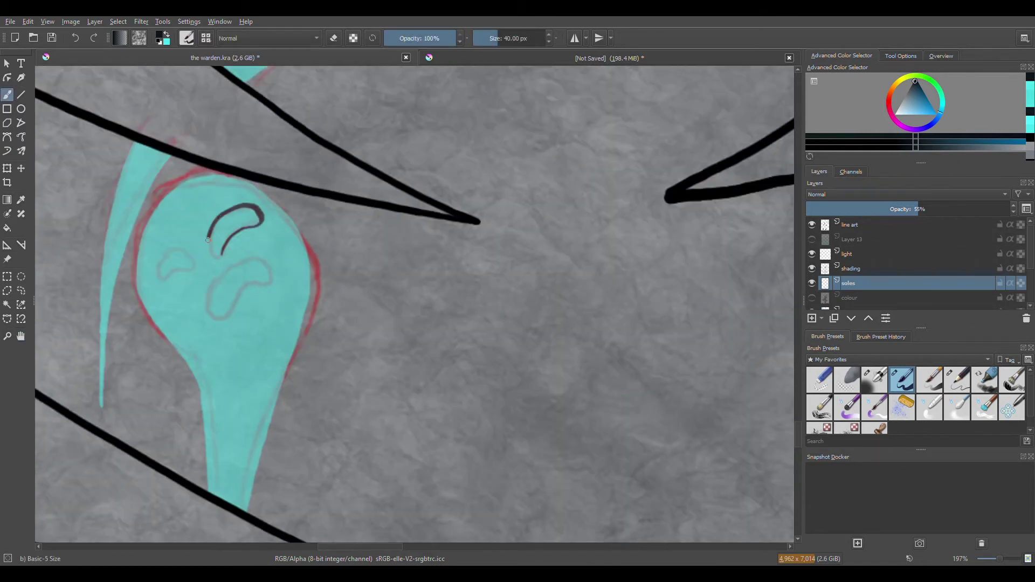
mouse_move(236, 294)
left_mouse_down()
mouse_move(207, 279)
mouse_move(213, 313)
left_mouse_up()
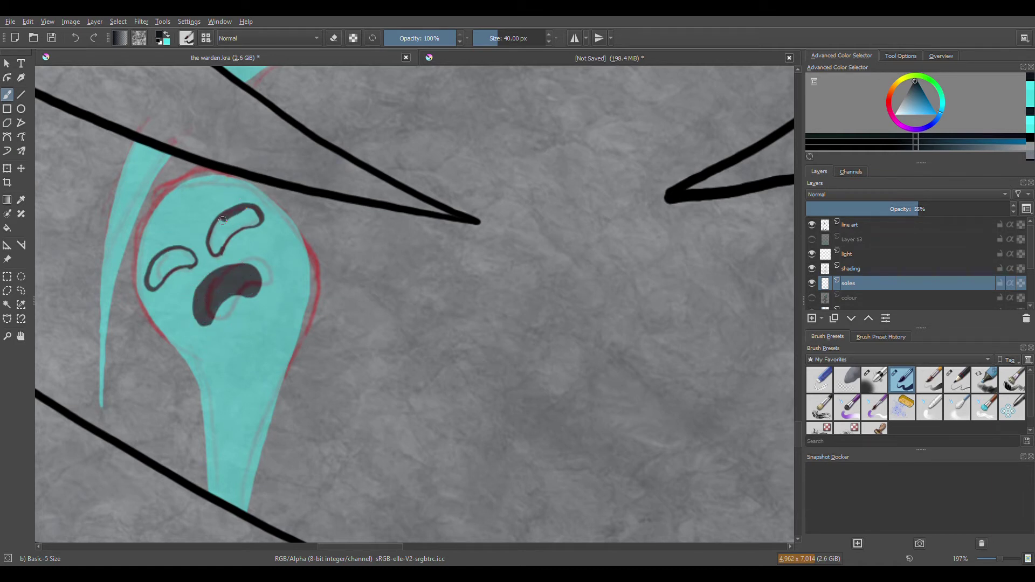
Draw and fill black sad eyes and mouths on the two overlapping ghosts
left_click_drag(415, 293, 386, 315)
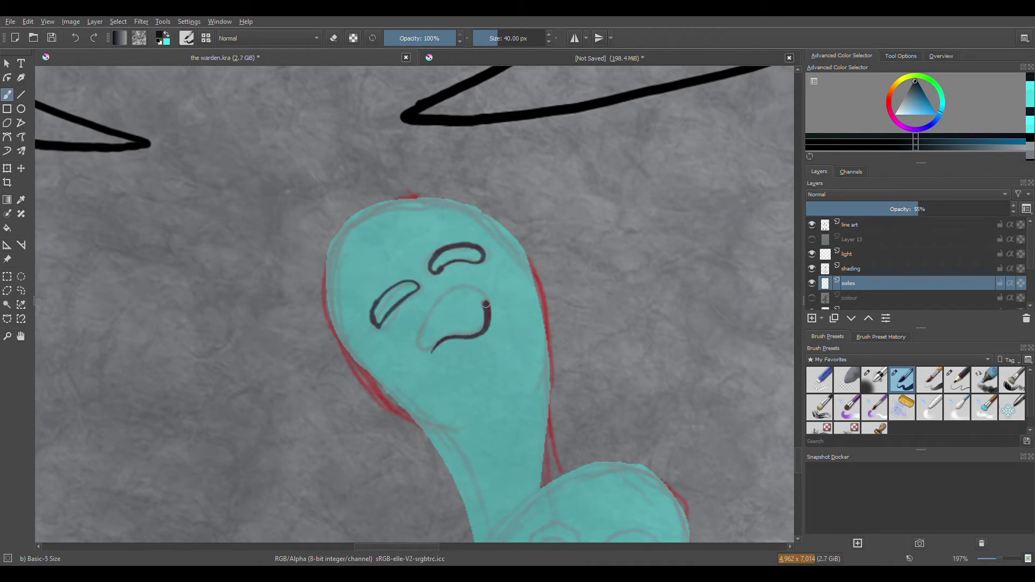
mouse_move(486, 303)
left_mouse_down()
mouse_move(426, 355)
mouse_move(429, 319)
mouse_move(428, 342)
mouse_move(455, 302)
mouse_move(479, 309)
left_mouse_up()
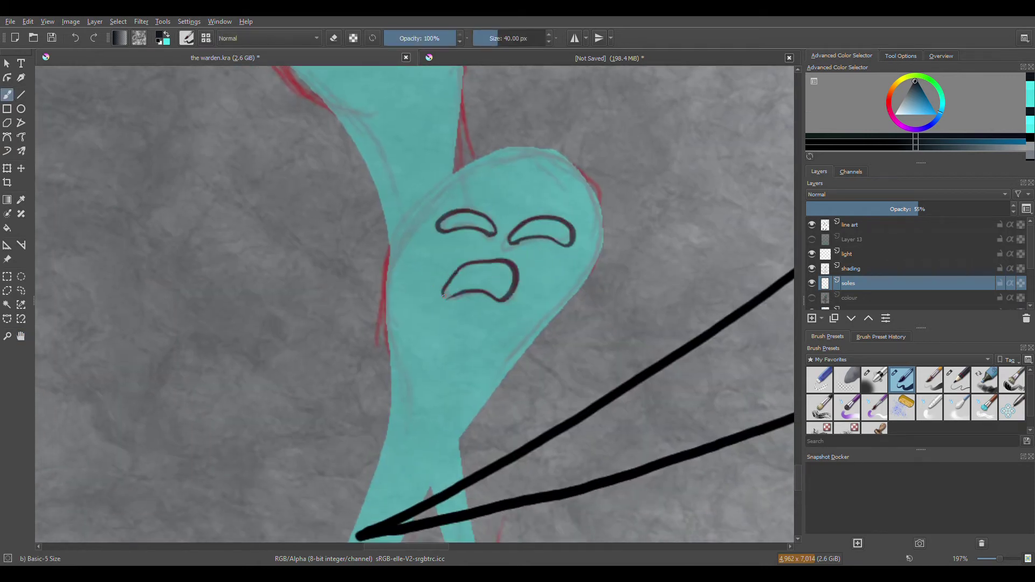
left_click_drag(443, 291, 449, 292)
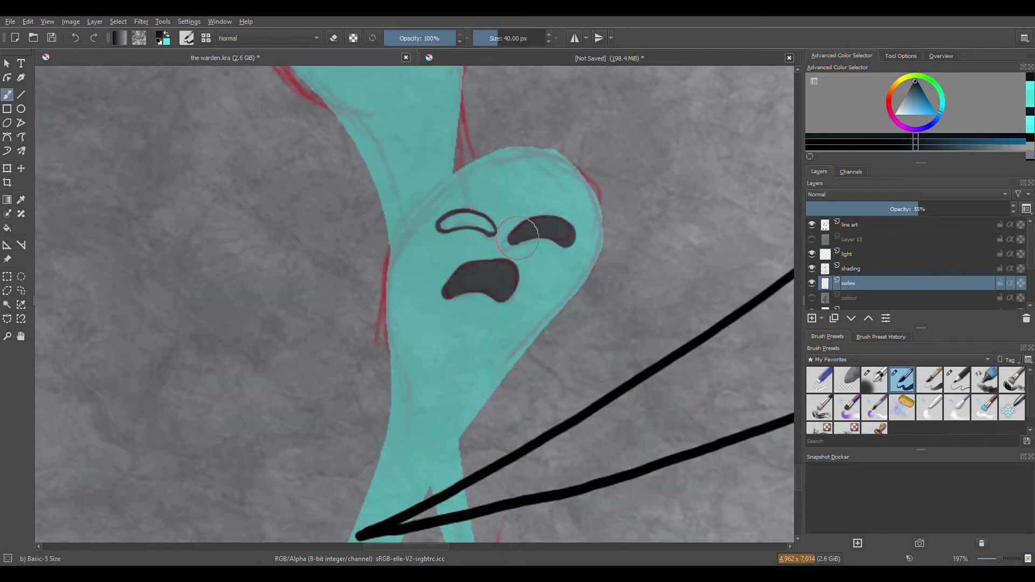
left_click_drag(492, 233, 447, 224)
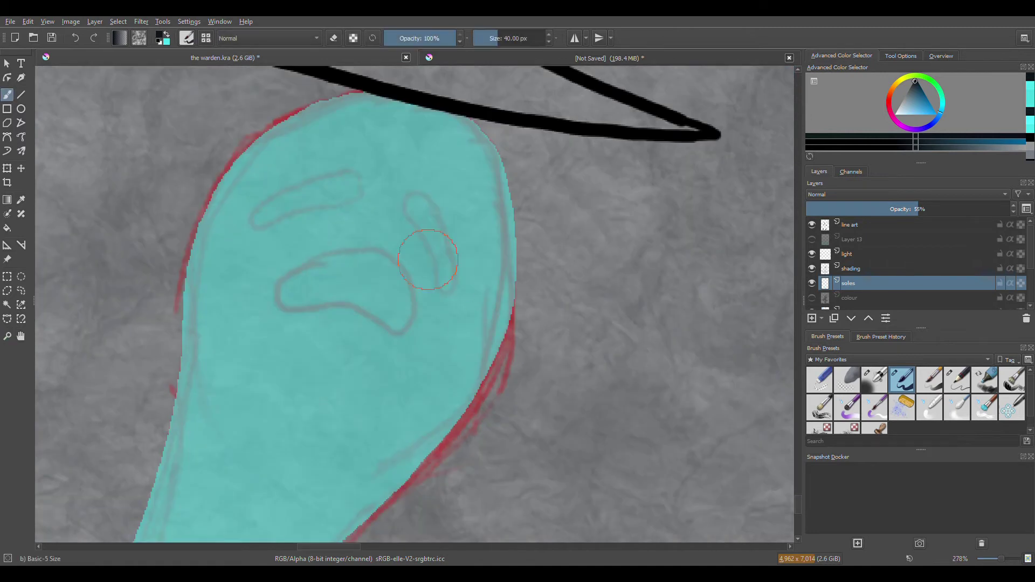
Outline and fill the black eyes and open mouth of the lowest ghost along its sketched face
mouse_move(405, 201)
left_mouse_down()
mouse_move(439, 227)
mouse_move(412, 187)
left_mouse_up()
mouse_move(353, 202)
left_mouse_down()
mouse_move(257, 215)
mouse_move(358, 201)
left_mouse_up()
left_click_drag(288, 305, 366, 313)
mouse_move(324, 267)
left_mouse_down()
mouse_move(297, 301)
mouse_move(311, 304)
mouse_move(351, 258)
mouse_move(379, 266)
mouse_move(404, 320)
left_mouse_up()
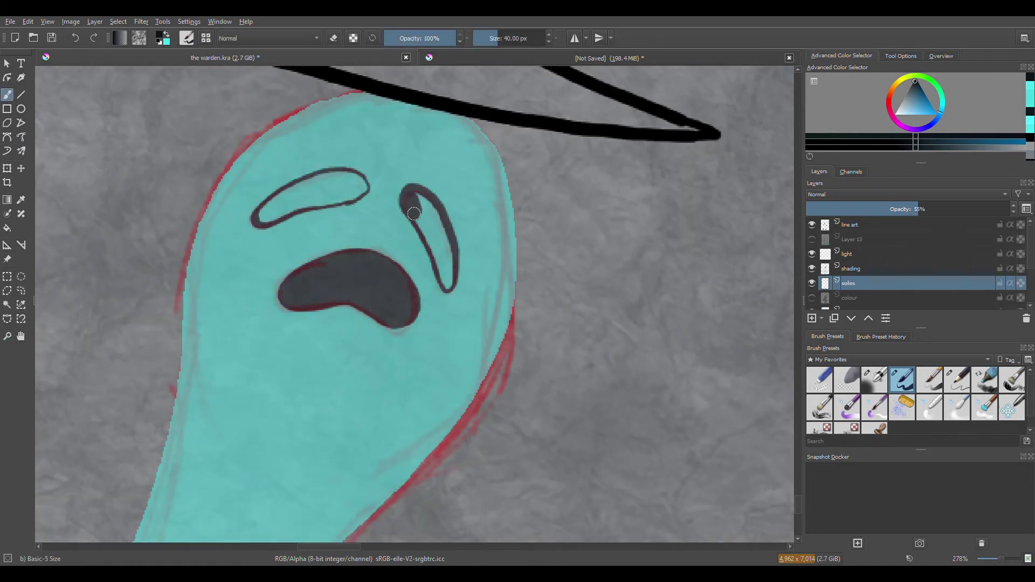
left_click_drag(414, 213, 439, 261)
mouse_move(323, 183)
left_mouse_down()
mouse_move(261, 220)
mouse_move(345, 186)
left_mouse_up()
Show the colour layer and airbrush a soft light-cyan glow around the overlapping ghosts and the lowest ghost on the light layer
key("minus")
key("minus")
key("minus")
key("minus")
key("minus")
key("minus")
key("minus")
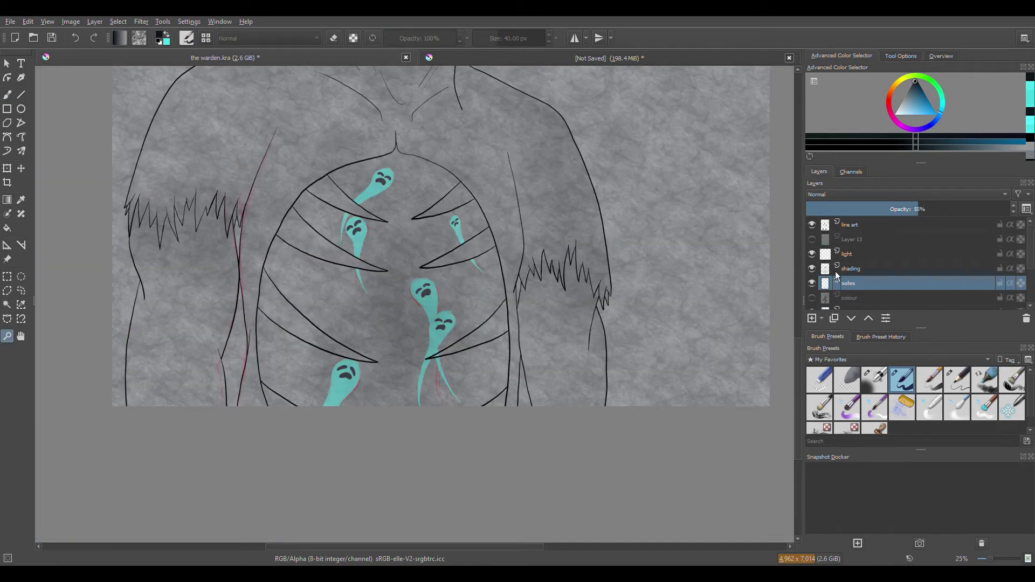
left_click(812, 297)
left_click(405, 287)
left_click(848, 254)
left_click(930, 92)
left_click(911, 115)
key("/")
mouse_move(420, 195)
left_mouse_down()
mouse_move(450, 362)
mouse_move(297, 324)
left_mouse_up()
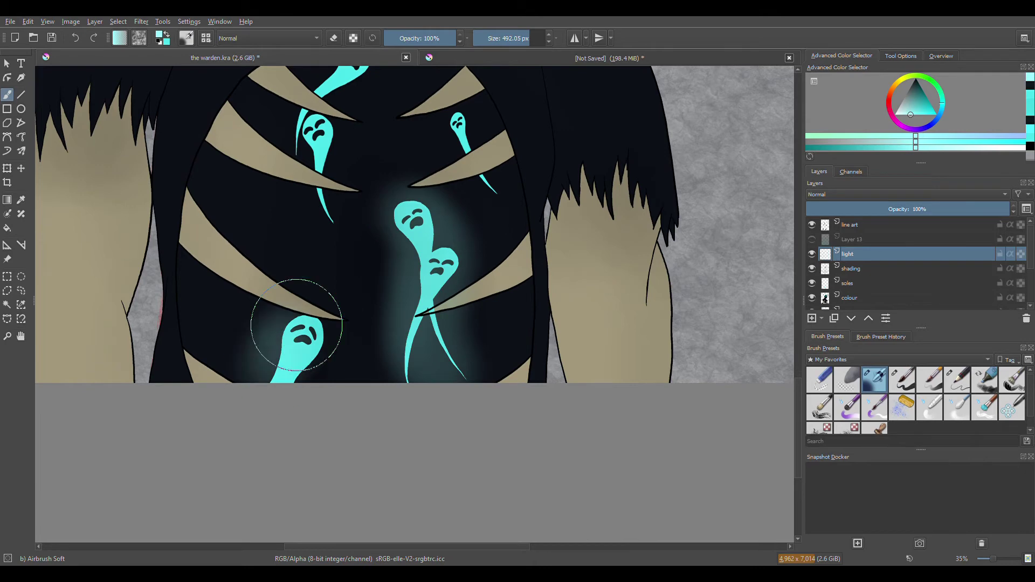
Move the light layer above the line art and airbrush cyan glow around the remaining ghosts and nearby ribs
key("ctrl+Page_Up")
key("ctrl+Page_Up")
left_click_drag(469, 178, 485, 254)
left_click_drag(442, 296, 450, 380)
left_click_drag(324, 216, 504, 465)
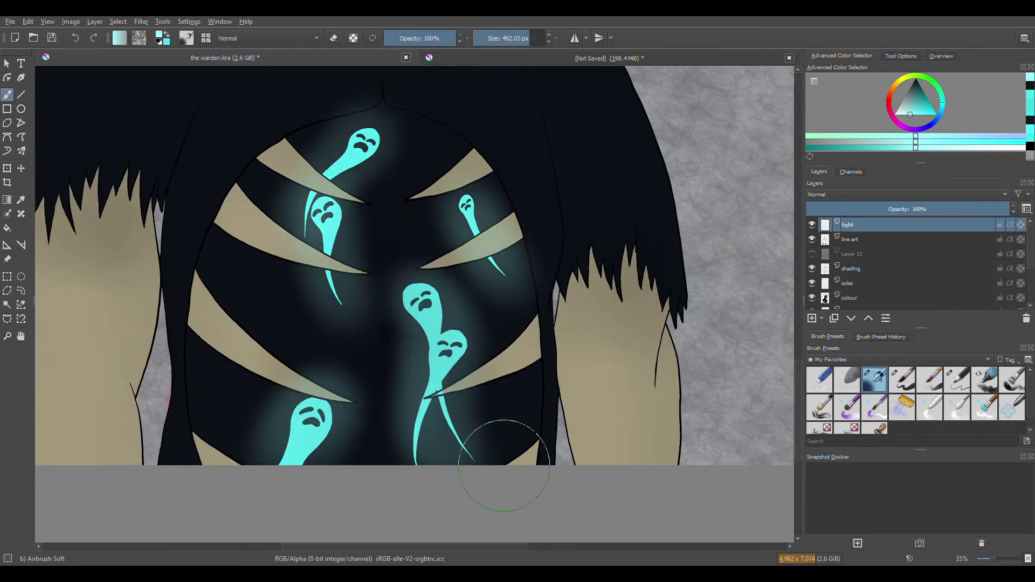
Erase the part of the overlapping ghosts on the soles layer that covers the tip of the adjacent rib
left_click(847, 283)
left_click(902, 379)
key("e")
scroll(397, 322, "up", 5)
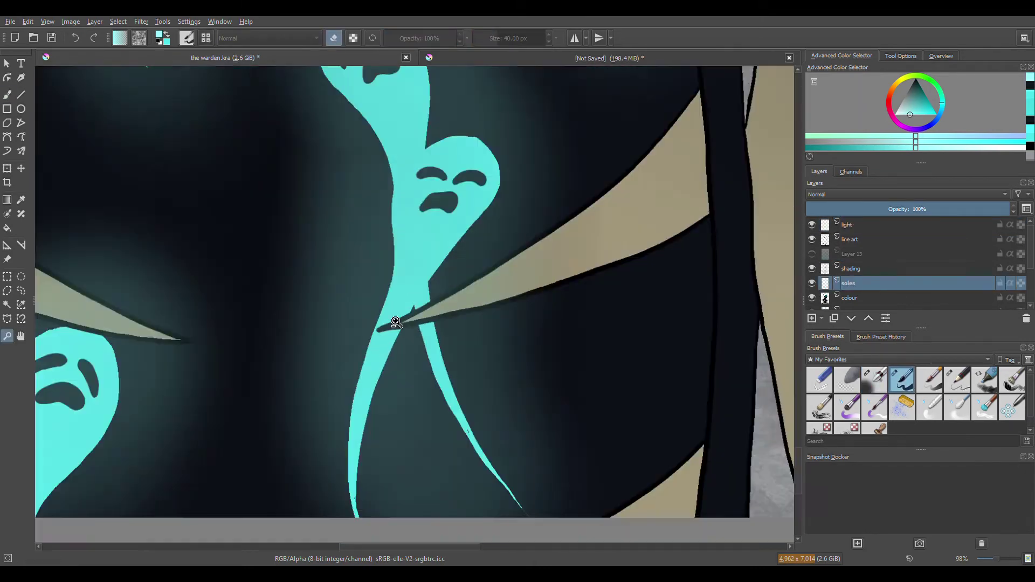
Airbrush a broad soft glow across the rib cage around the ghosts on the light layer
scroll(396, 323, "down", 5)
key("Page_Up")
key("Page_Up")
key("Page_Up")
key("Page_Up")
key("/")
mouse_move(388, 194)
left_mouse_down()
mouse_move(370, 220)
mouse_move(423, 296)
mouse_move(324, 399)
left_mouse_up()
mouse_move(486, 232)
left_mouse_down()
mouse_move(429, 202)
mouse_move(435, 238)
mouse_move(324, 388)
left_mouse_up()
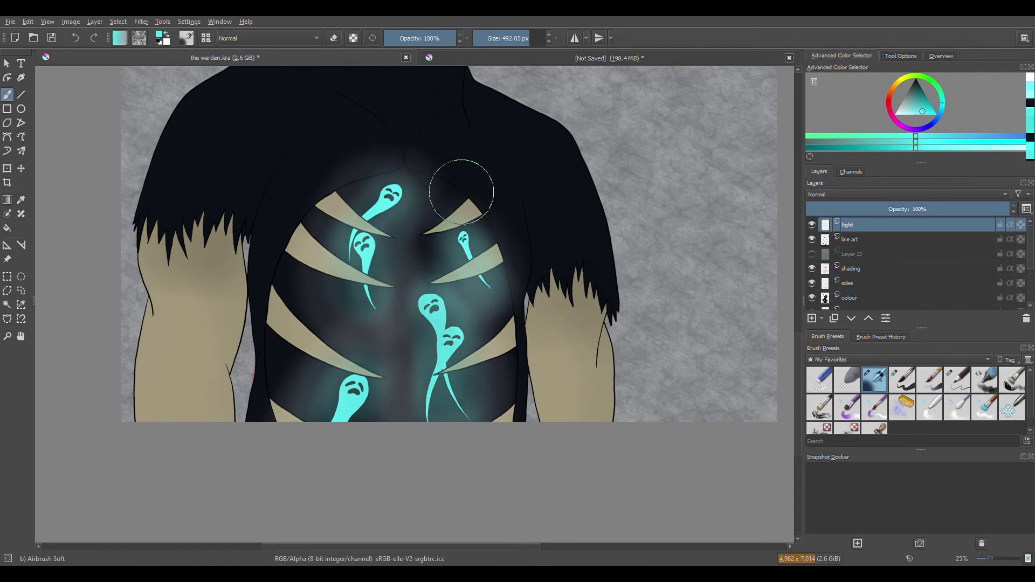
Select the body area around the rib cage from the isolated line art and erase the spilled glow there on the light layer
key("slash")
key("Page_Down")
key("Page_Down")
key("Page_Down")
key("Page_Down")
left_click(812, 239, "shift")
left_click(852, 240)
left_click(7, 305)
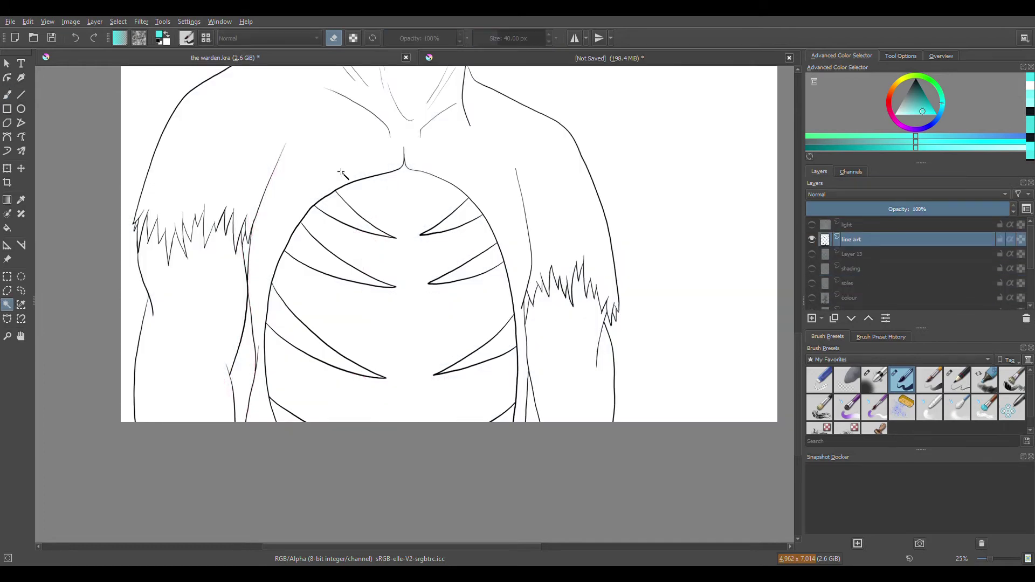
left_click(811, 224)
left_click(893, 227)
left_click(21, 291)
left_click(811, 239, "shift")
Add a layer named detail above the colour layer and select both forearm areas from the isolated line art
key("minus")
left_click(812, 224)
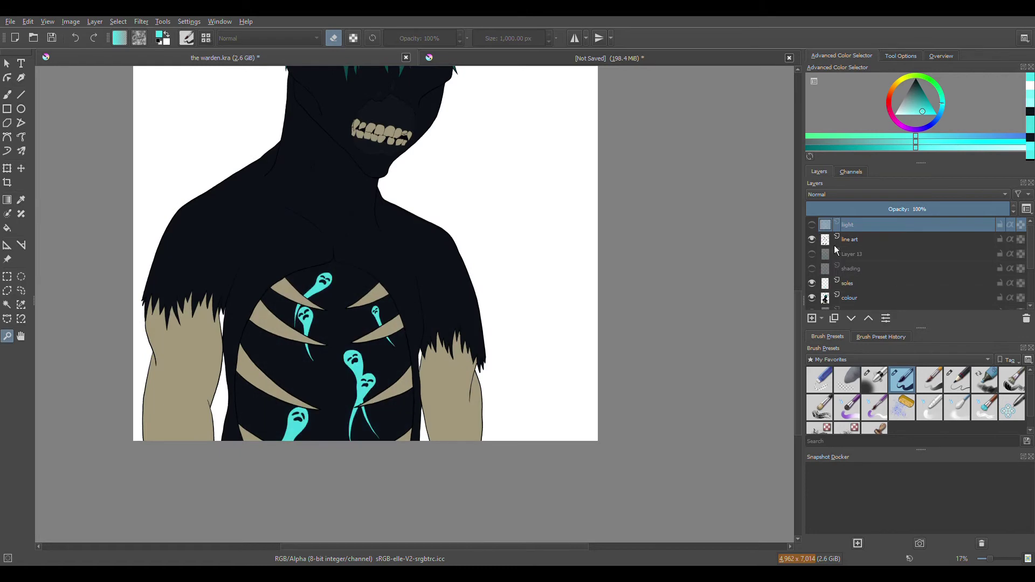
left_click(846, 298)
left_click(812, 239, "shift")
left_click(852, 239)
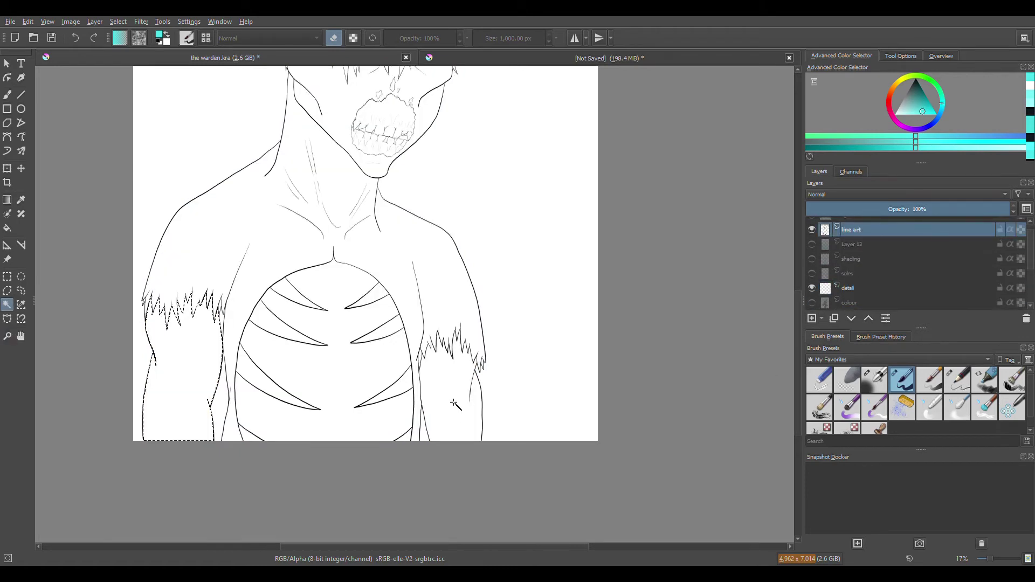
left_click(811, 302)
left_click(849, 288)
Sample a brown from the Warden reference and paint fine vertical streaks on both forearms of the detail layer
key("b")
key("ctrl+Tab")
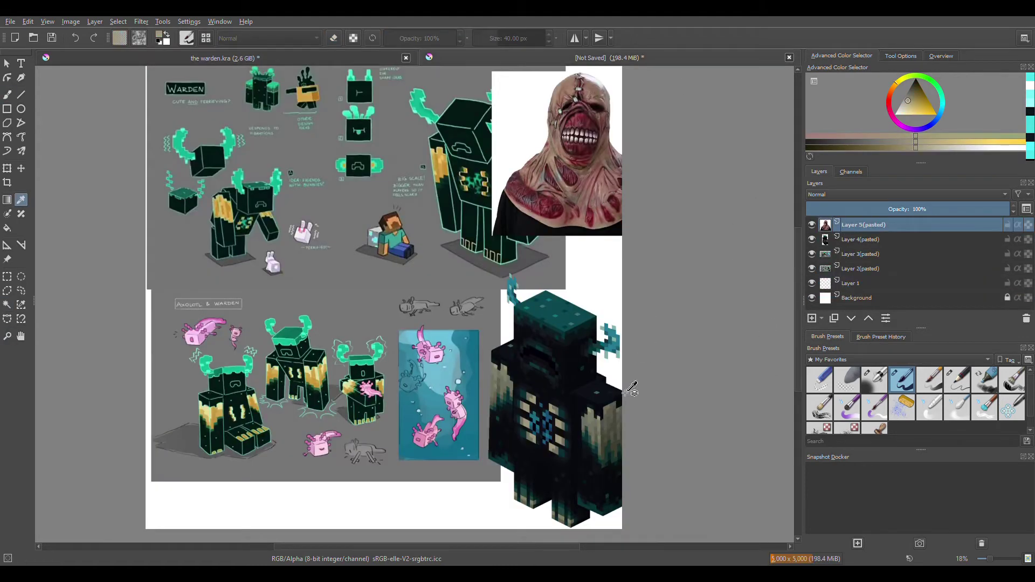
key("ctrl+Tab")
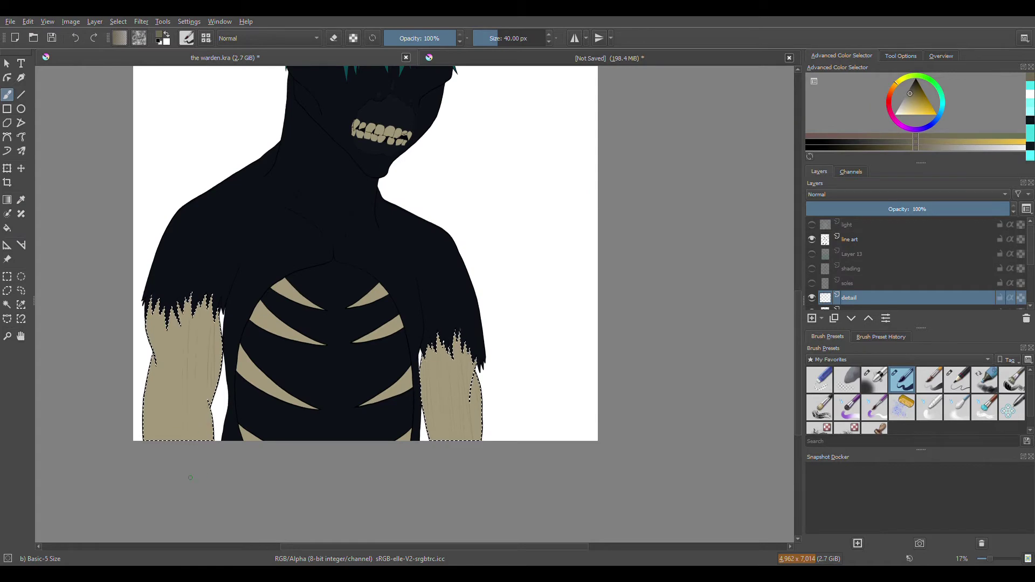
Sample darker olive tones from the Warden reference and add more vertical streaks to the forearms
key("ctrl+Tab")
key("ctrl+Tab")
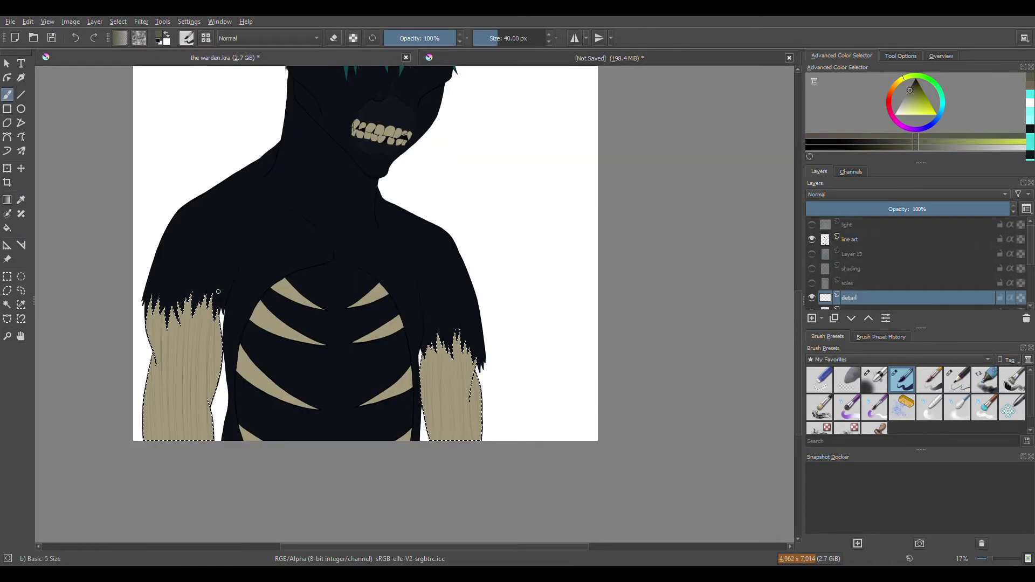
key("ctrl+Tab")
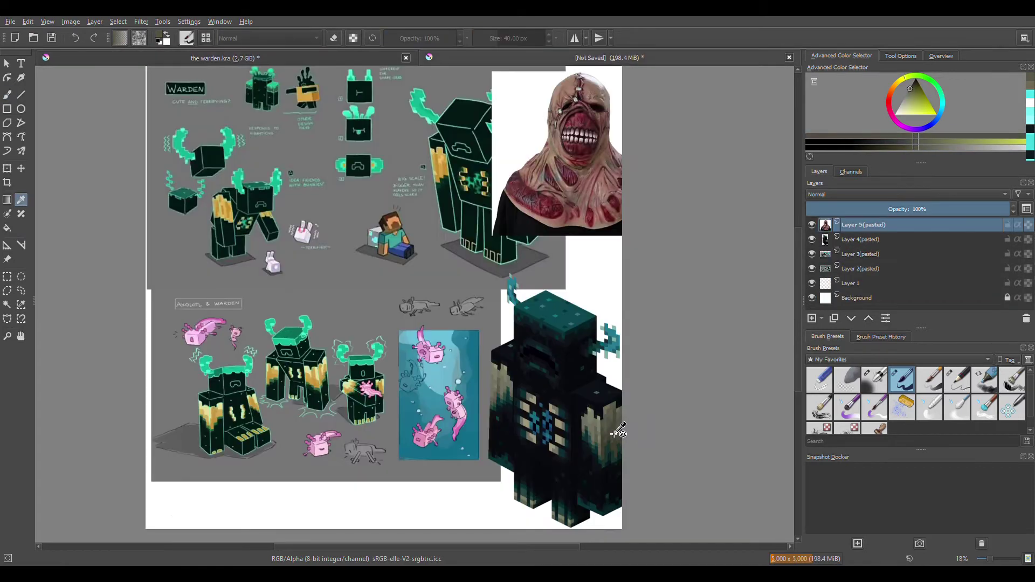
key("ctrl+Tab")
key("ctrl+Tab")
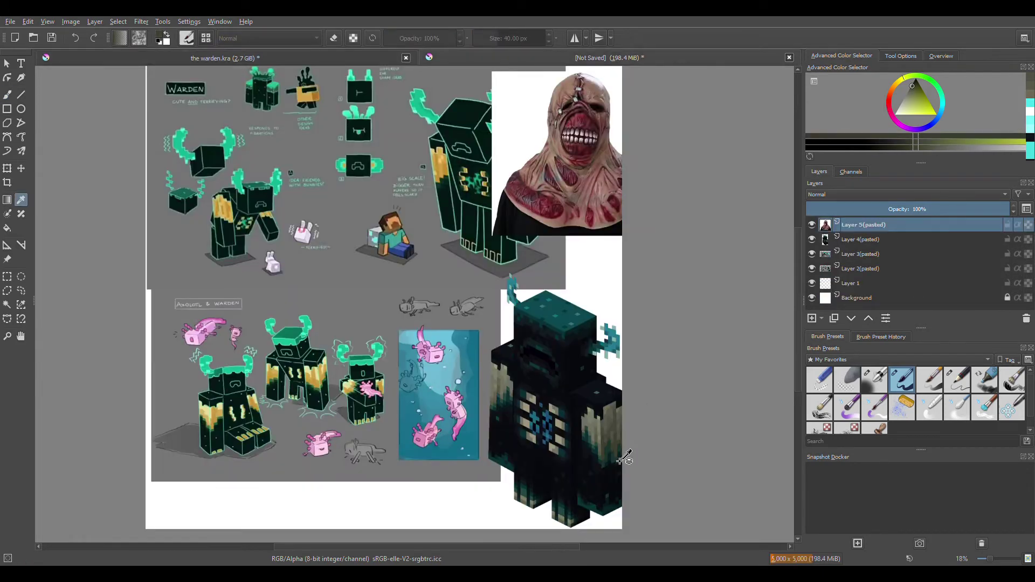
key("ctrl+Tab")
Texture both forearms with the Texture Wood Fiber brush at 50 px, alternating beige and darker tones sampled from the arms
left_click(191, 351, "ctrl")
scroll(897, 360, "up", 1)
scroll(1031, 426, "down", 3)
scroll(1031, 410, "down", 1)
left_click(957, 379)
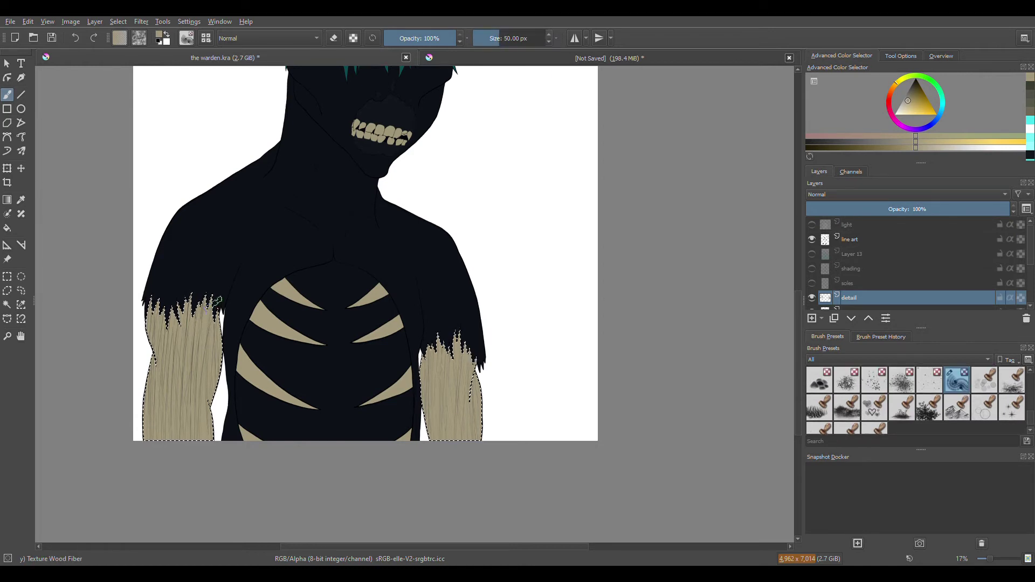
left_click(458, 334, "ctrl")
left_click_drag(458, 347, 477, 409)
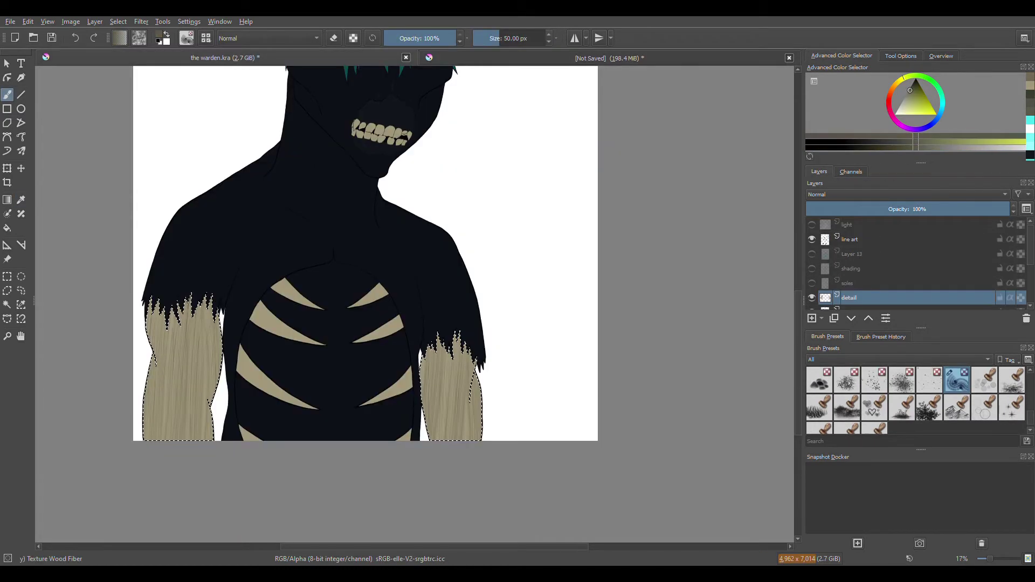
left_click(448, 345, "ctrl")
left_click_drag(450, 372, 456, 413)
left_click(457, 399, "ctrl")
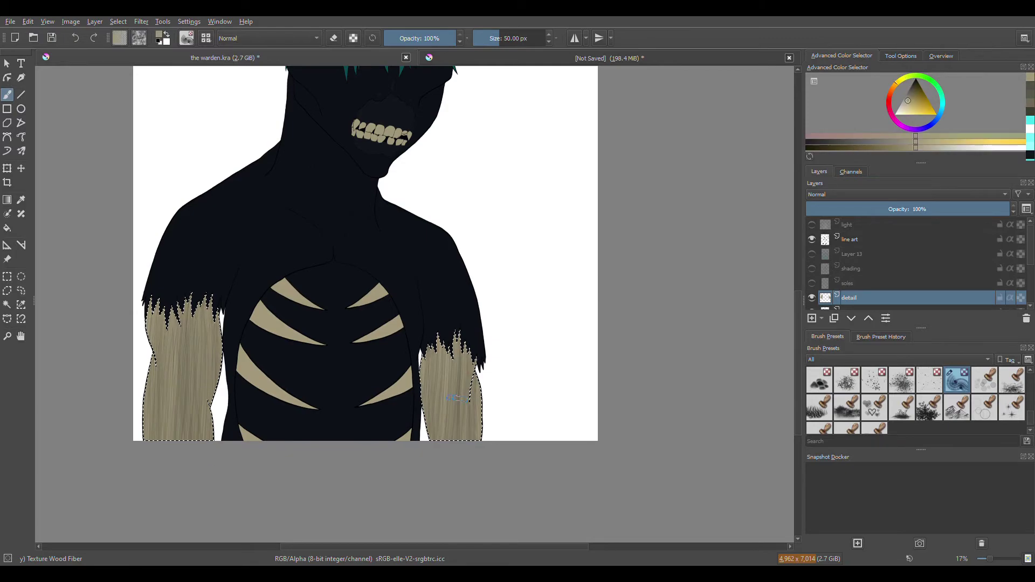
Hide the colour layer, select the hair area from the line art, and return to the detail layer with the colours shown
scroll(1016, 304, "down", 1)
left_click(812, 299)
left_click(7, 304)
scroll(377, 269, "up", 3)
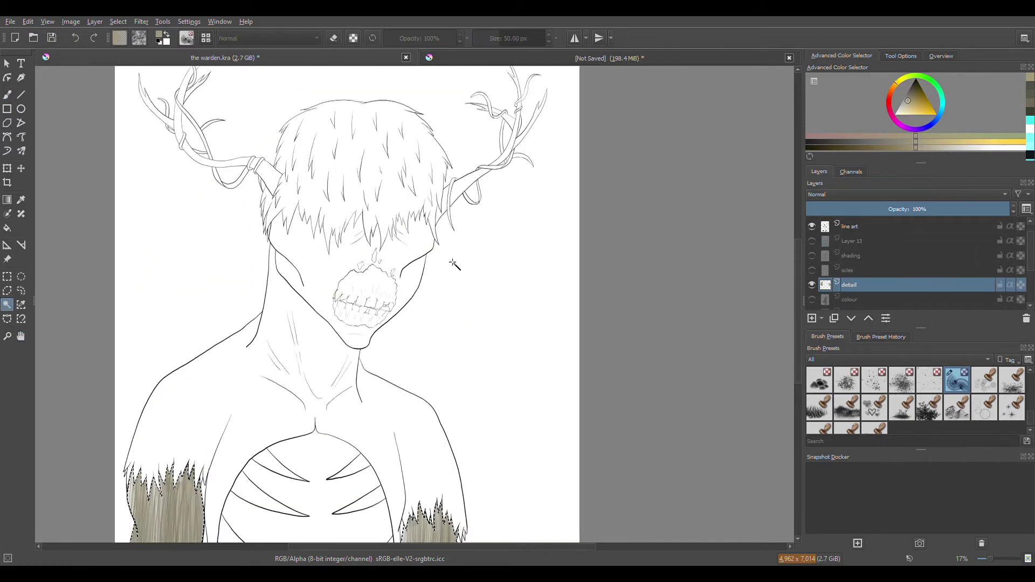
left_click(851, 226)
left_click(326, 214)
scroll(377, 270, "up", 4)
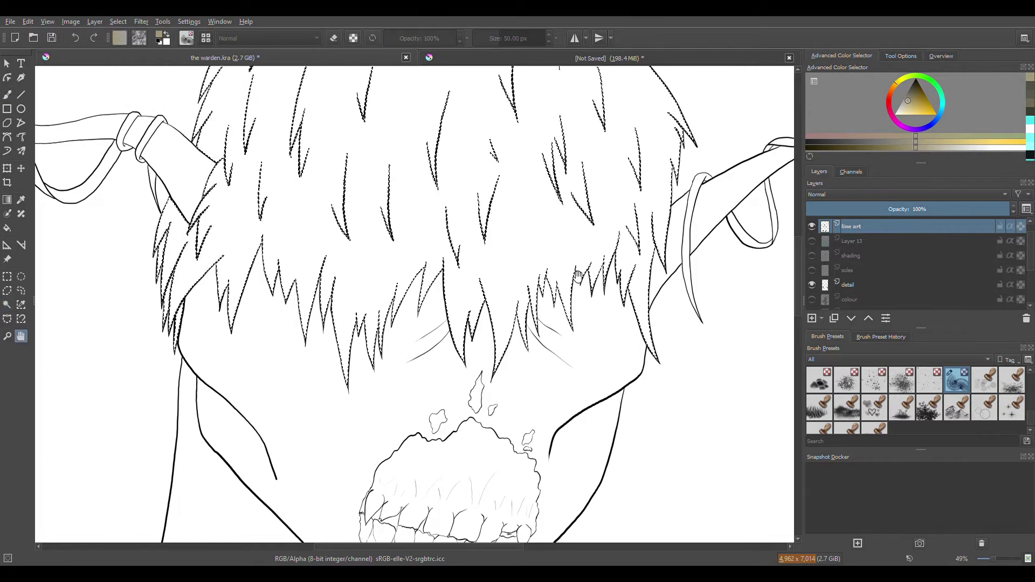
scroll(410, 313, "up", 2)
scroll(442, 352, "down", 2)
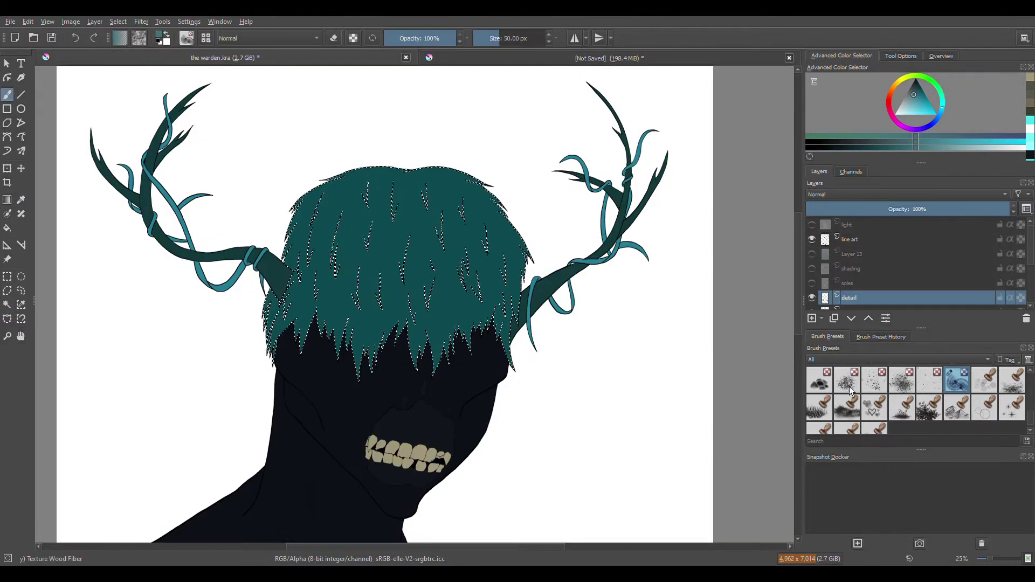
Texture the hair with Texture Splat and Texture Spines at 629.74 px in teals sampled from the Warden reference, partly erasing the result
left_click(847, 381)
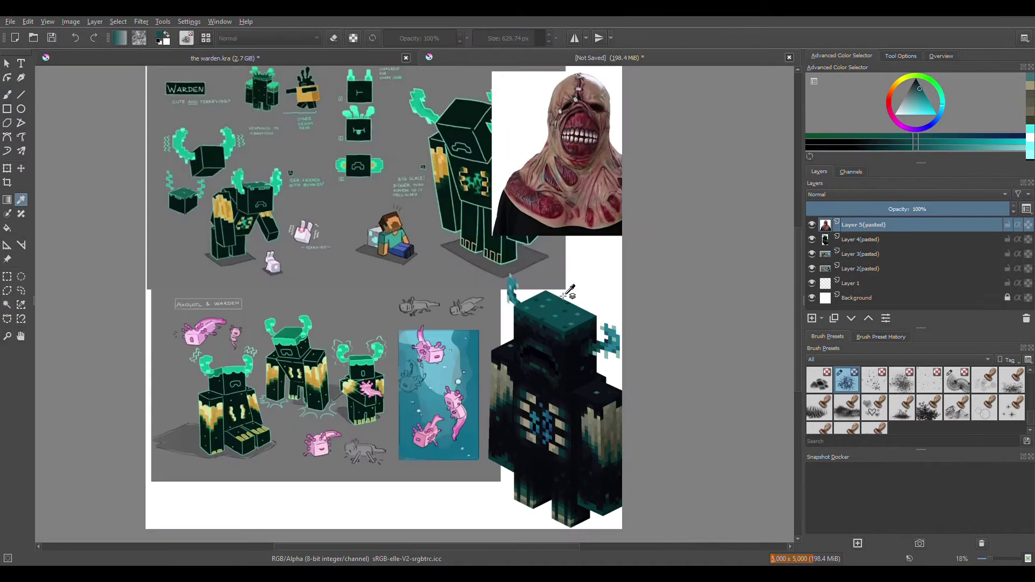
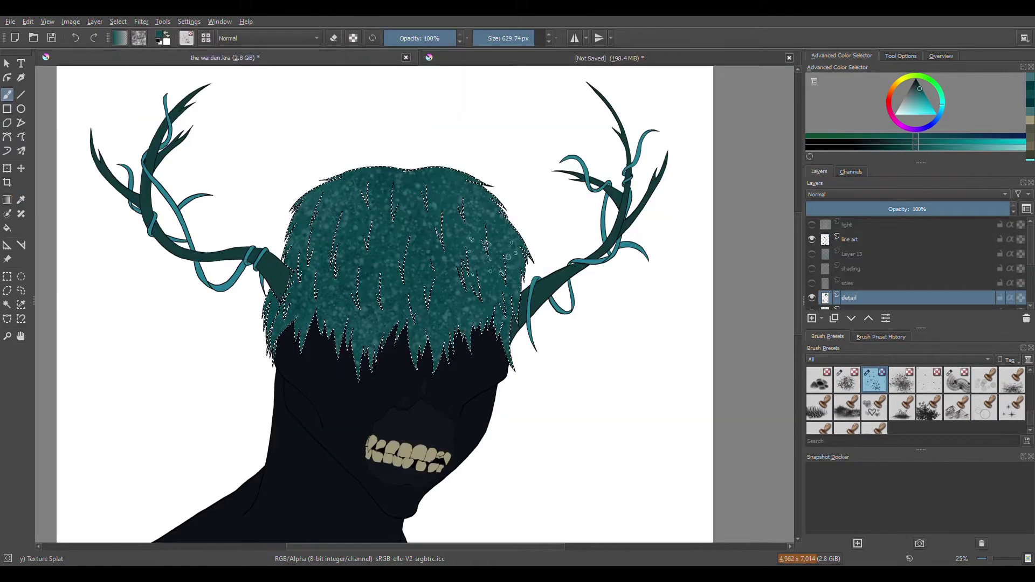
left_click(846, 380)
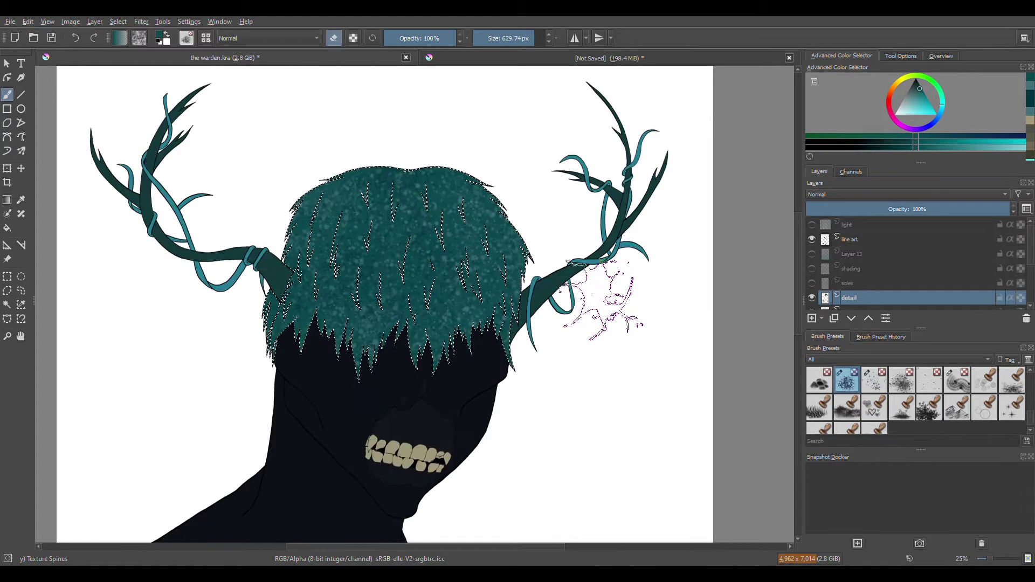
key("e")
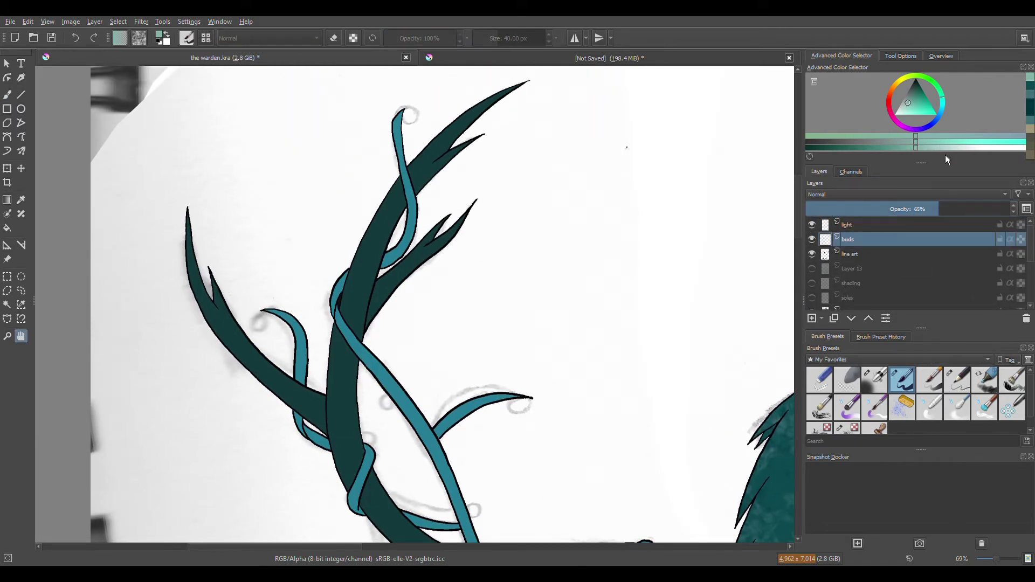
Paint round pale mint buds over the sketched circles on the left antler's vines, using Basic-5 Size at 46.38 px
left_click(901, 111)
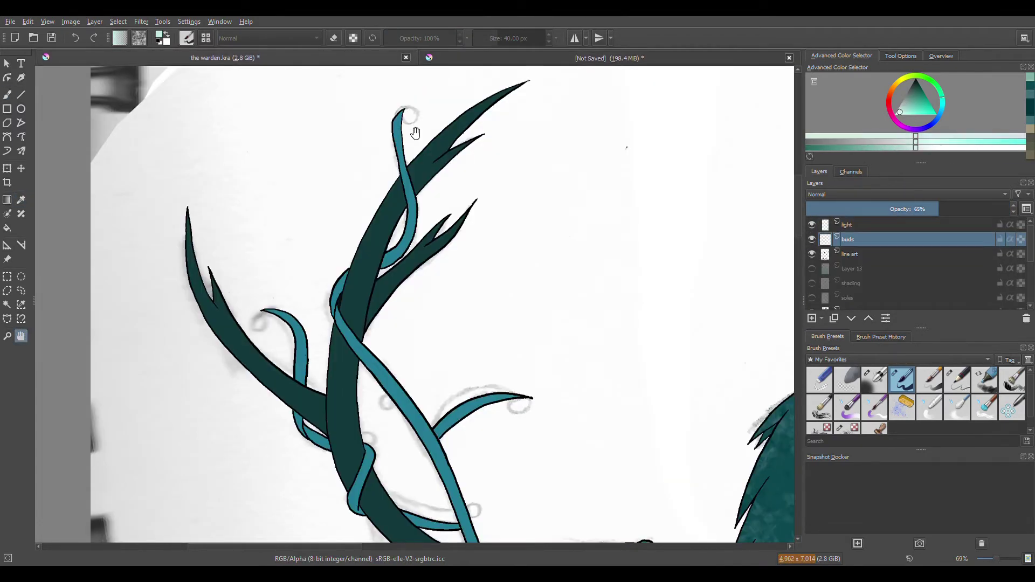
key("b")
left_click_drag(411, 118, 406, 111)
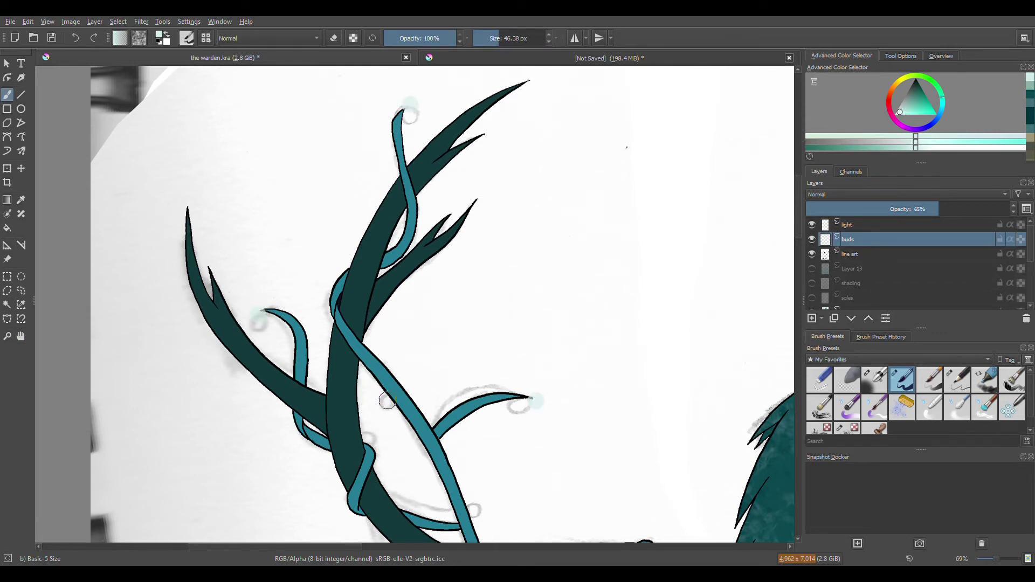
key("h")
left_click_drag(558, 408, 487, 282)
key("b")
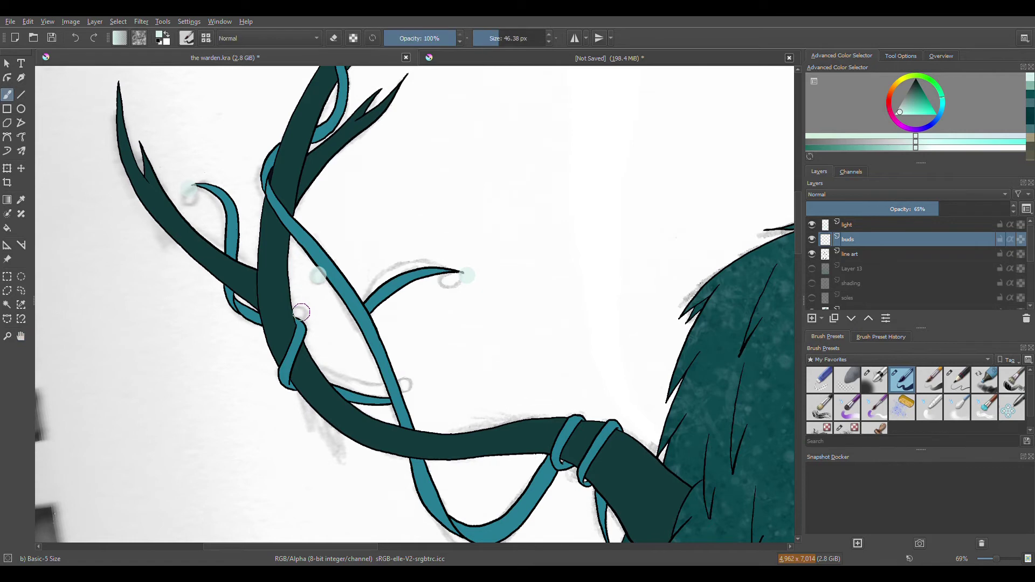
key("h")
left_click_drag(405, 384, 476, 301)
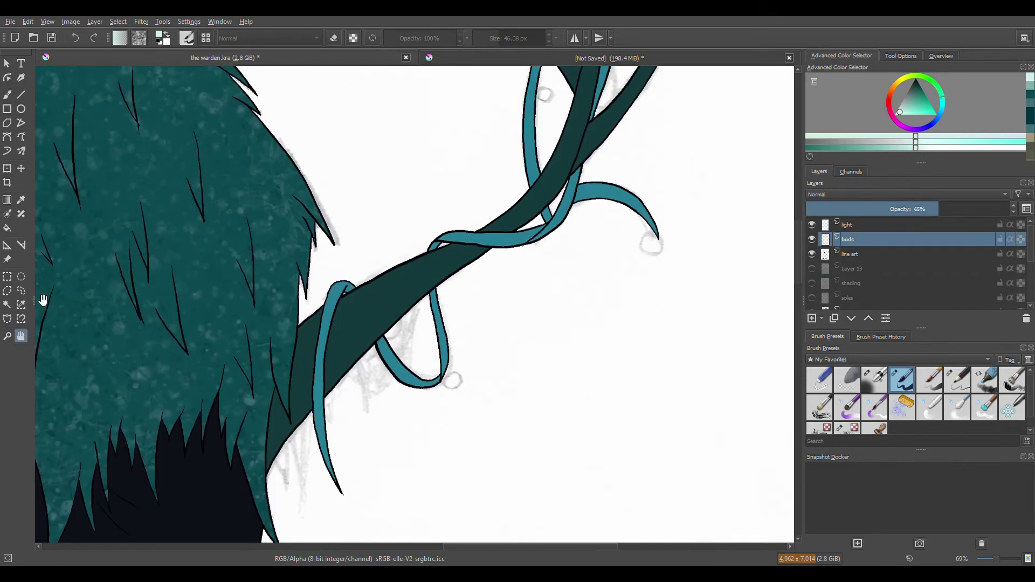
Paint matching pale mint buds on the right antler's vines on the buds layer
key("b")
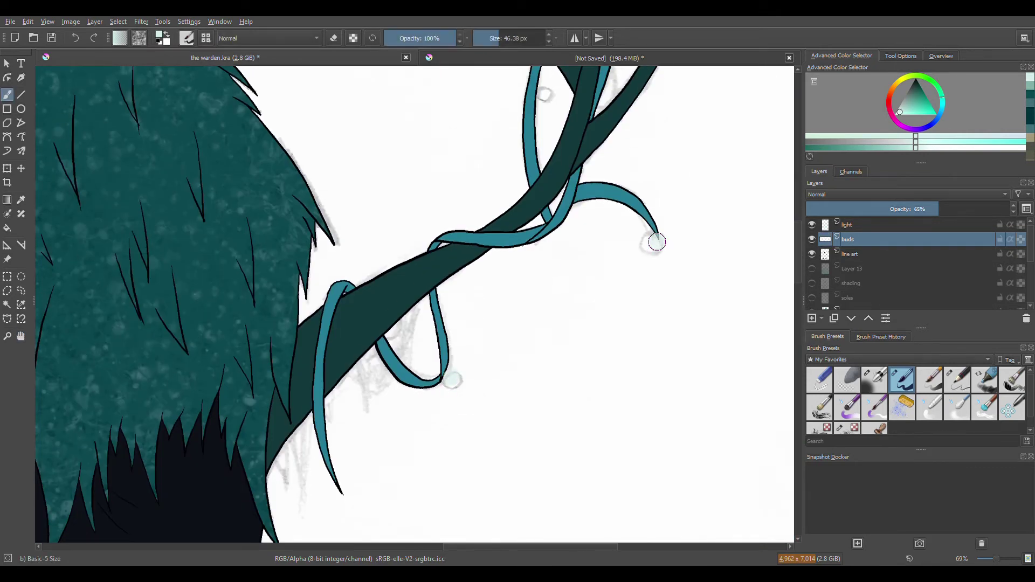
key("h")
left_click_drag(613, 261, 569, 455)
key("b")
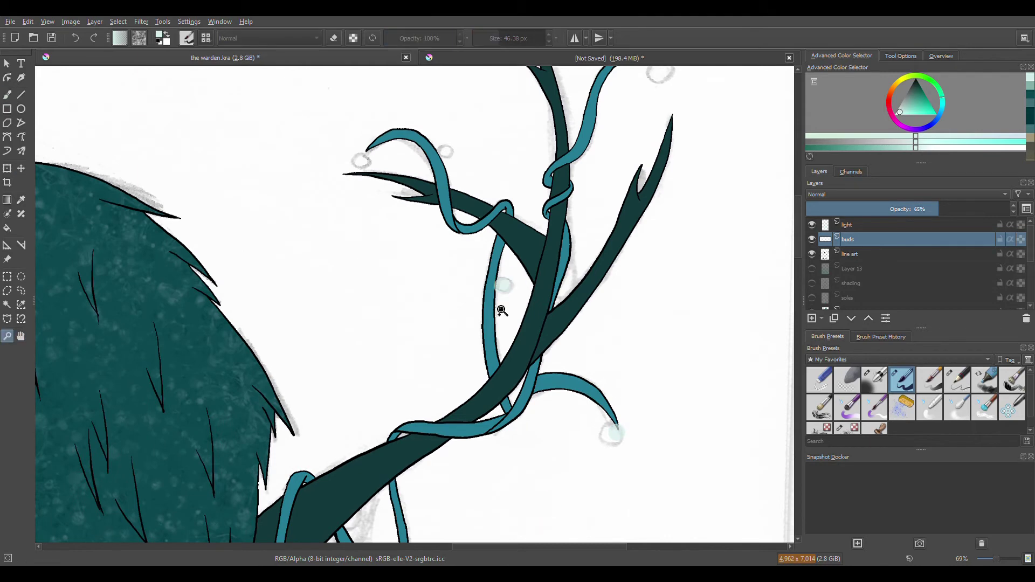
key("2")
scroll(367, 293, "up", 4)
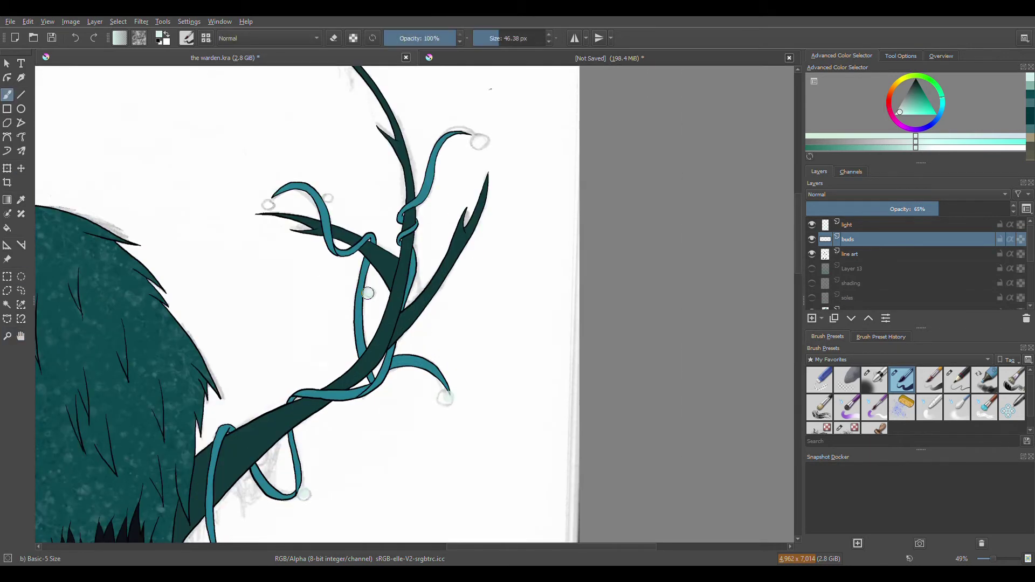
mouse_move(336, 200)
left_mouse_down()
mouse_move(357, 281)
mouse_move(358, 240)
left_mouse_up()
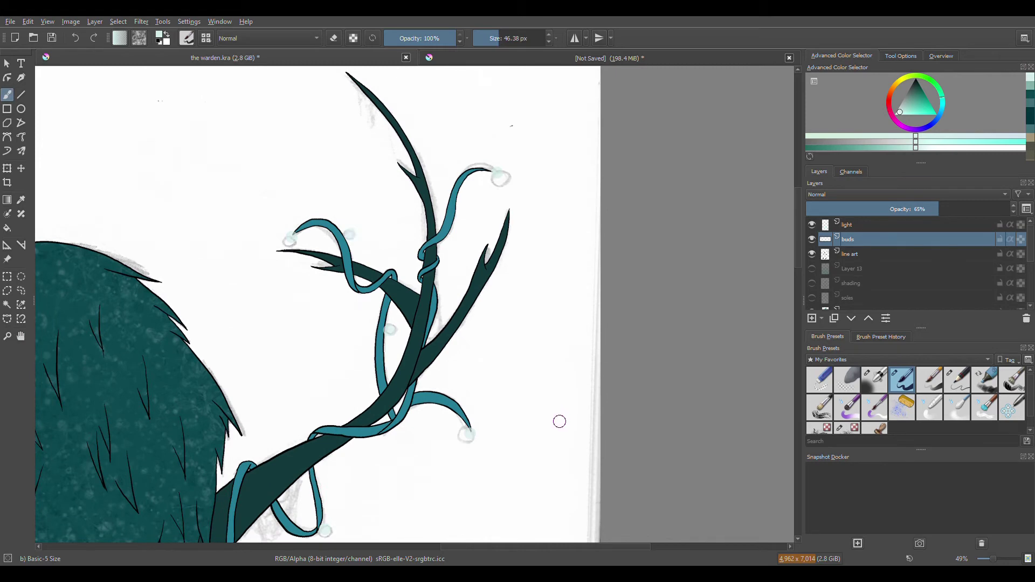
key("z")
left_click_drag(557, 411, 382, 389)
key("minus")
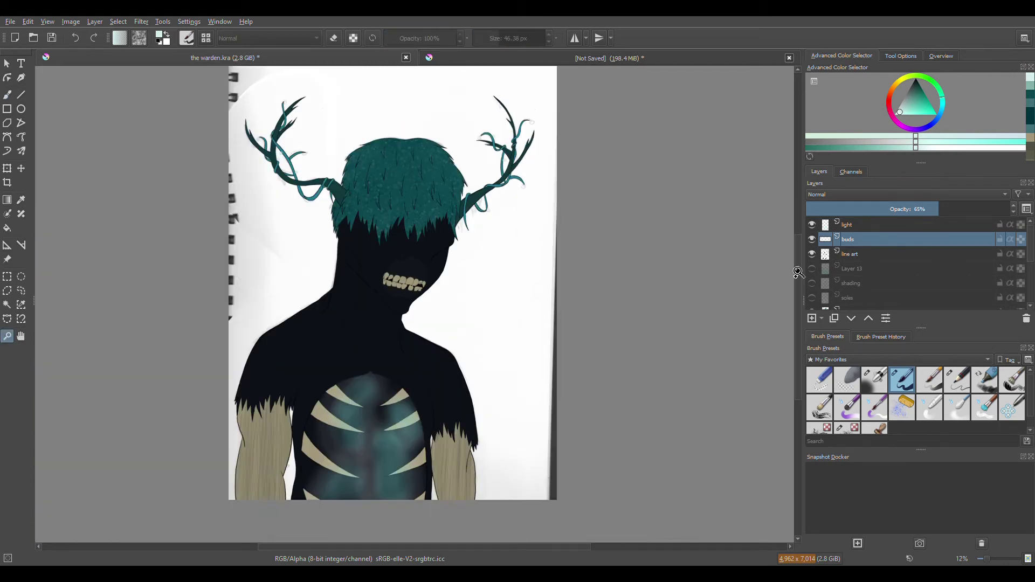
Add a soft mint glow around the right antler's buds on the light layer with Airbrush Soft at 299.65 px
key("Page_Up")
key("b")
key("slash")
scroll(378, 115, "up", 4)
key("e")
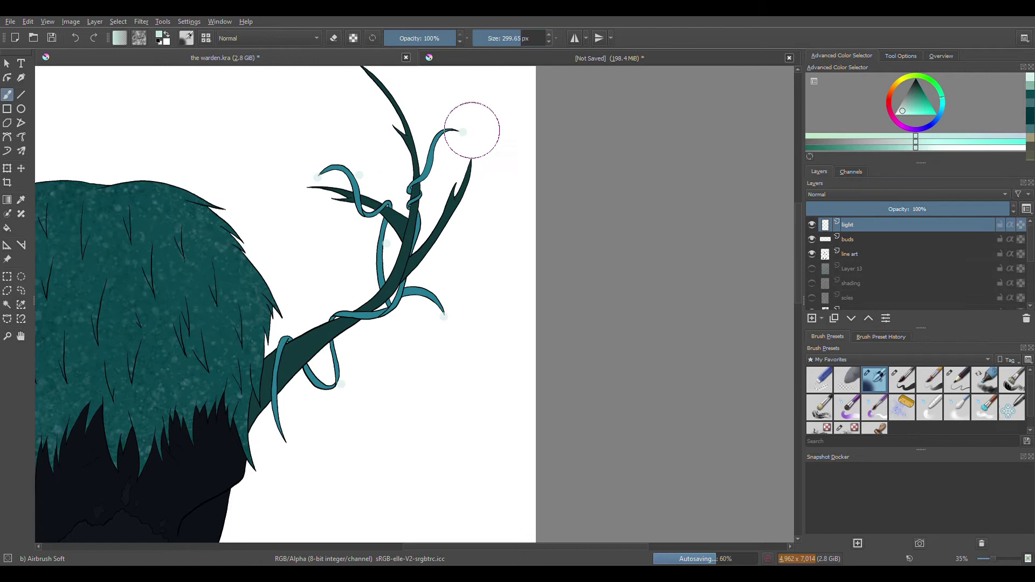
left_click(467, 129)
left_click(443, 317)
left_click(334, 174)
left_click(386, 244)
Add the same soft airbrush glow around the left antler's buds on the light layer
left_click_drag(348, 391, 503, 342)
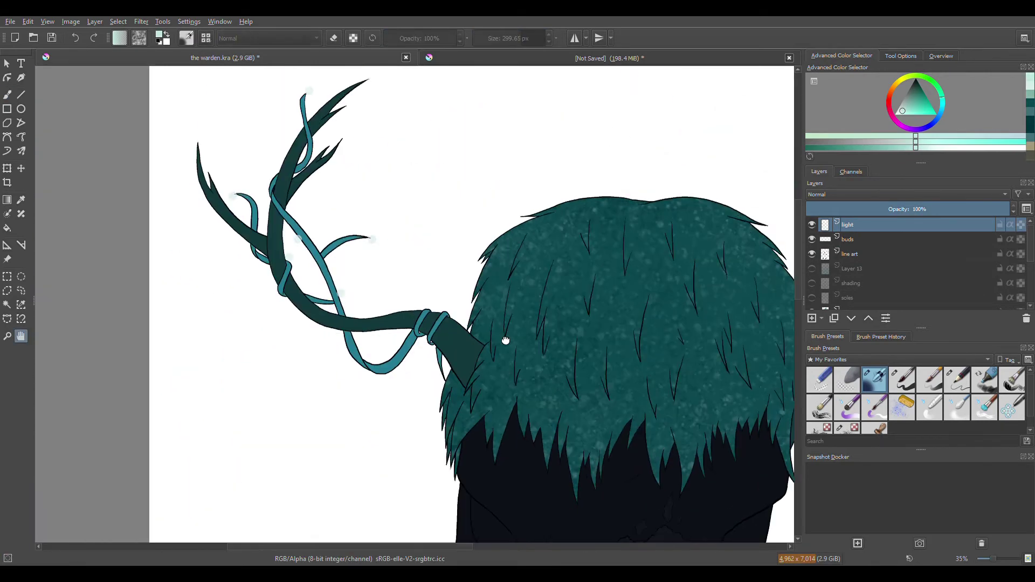
left_click(386, 238)
left_click(357, 294)
left_click(258, 196)
left_click(300, 87)
key("z")
left_click_drag(561, 402, 506, 401)
key("minus")
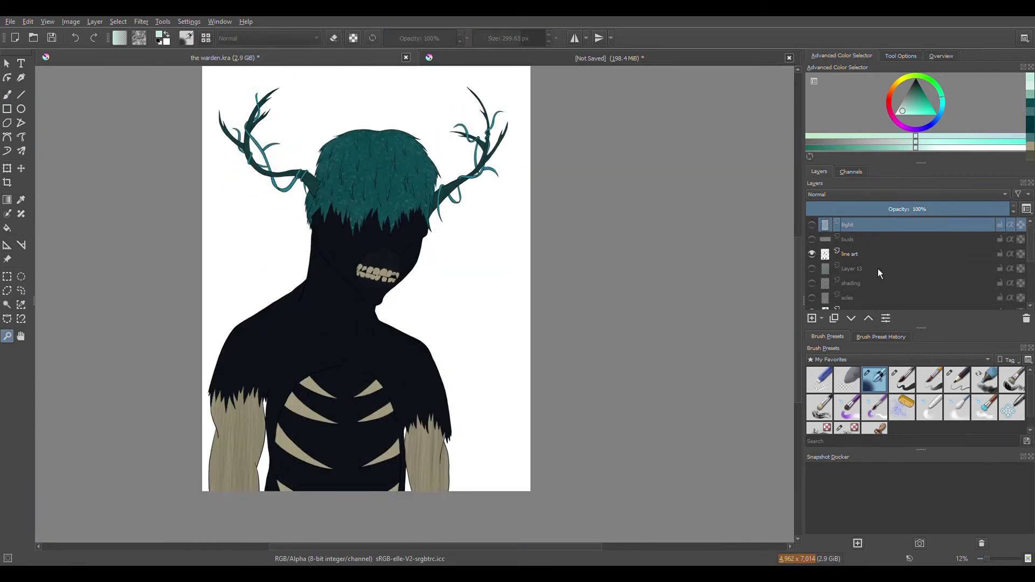
Select the ragged mouth patch from the line art, and return to the detail layer with the colours shown and the Basic-5 Size brush
key("plus")
left_click(901, 234)
key("w")
left_click(415, 225)
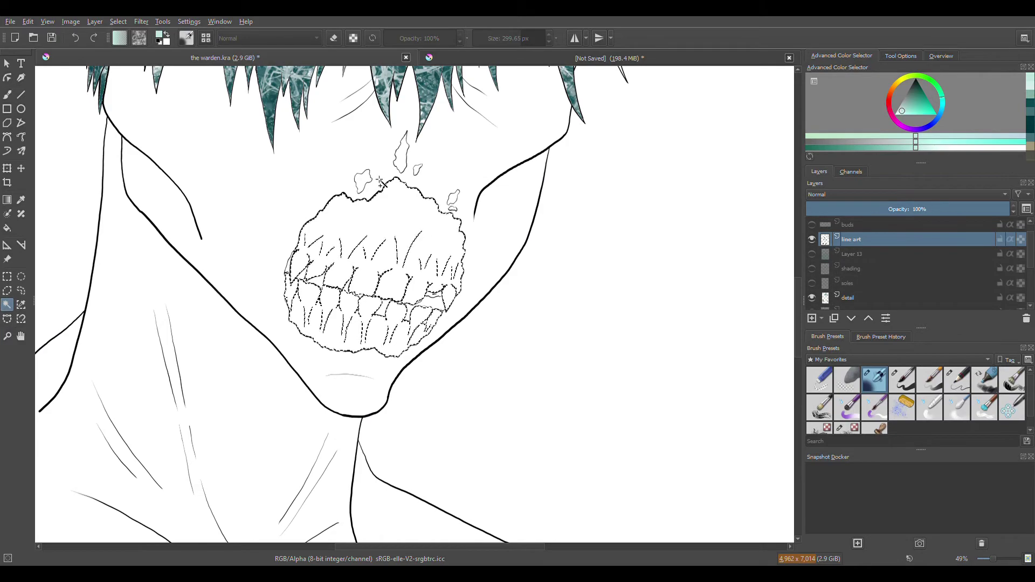
scroll(906, 270, "down", 1)
left_click(849, 285)
left_click(903, 380)
left_click(812, 299)
Paint fine vertical streaks in grey and dark blue across the mouth patch with the brush at 46.38 px
left_click_drag(423, 227, 410, 345)
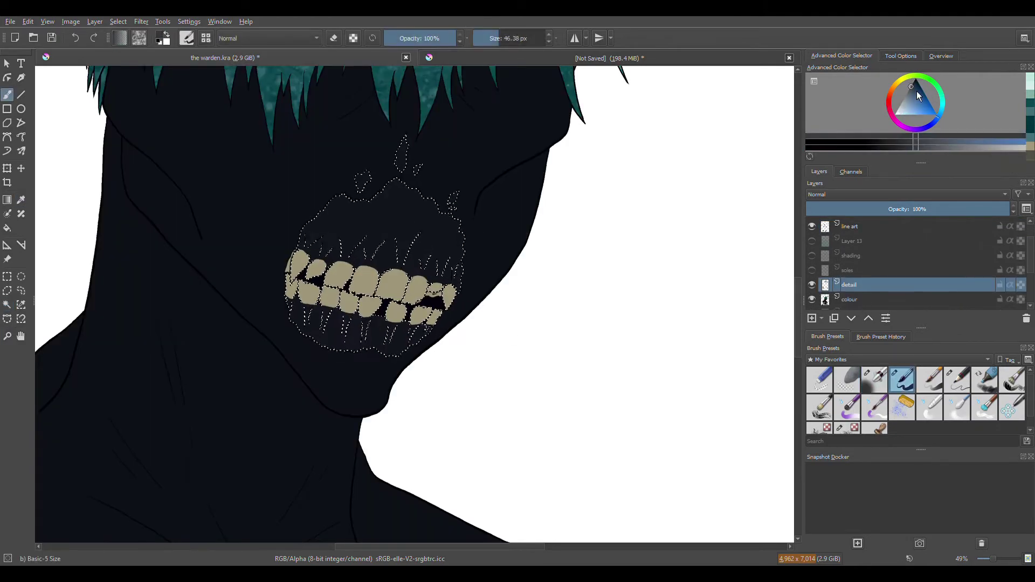
left_click_drag(378, 205, 367, 345)
left_click_drag(345, 216, 335, 345)
left_click(507, 213, "ctrl")
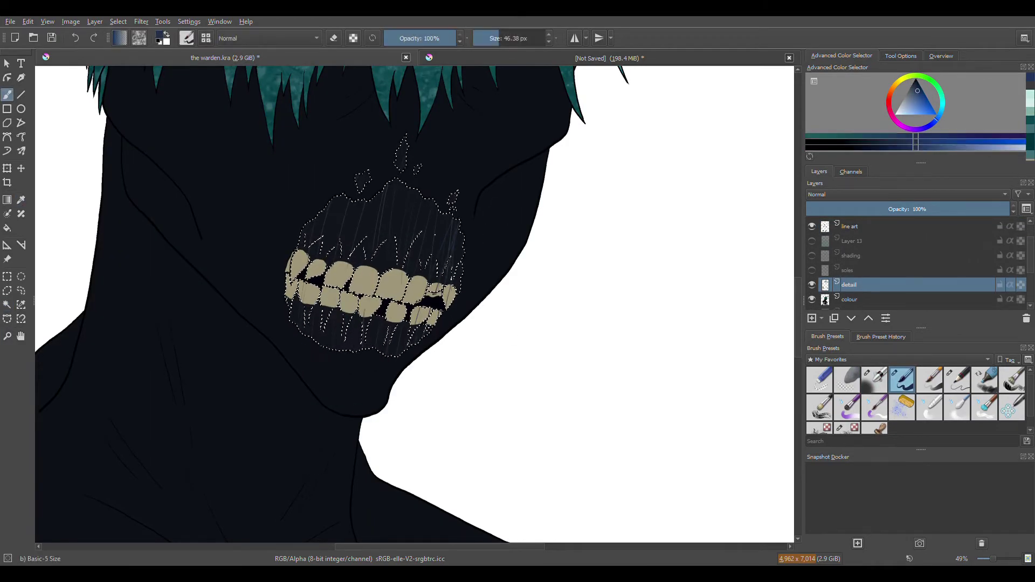
left_click(916, 88)
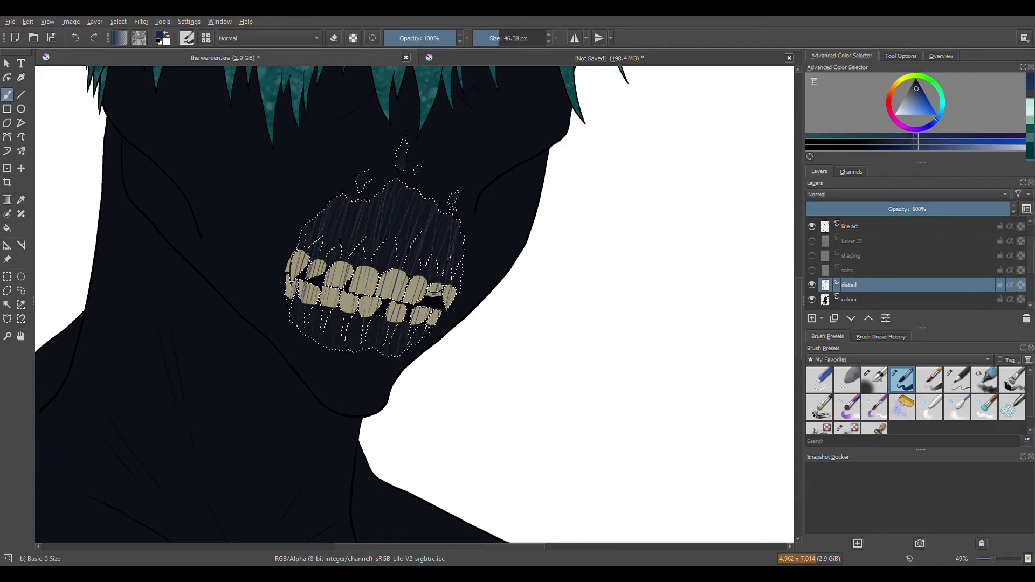
Texture the mouth patch with Texture Wood Fiber at 50 px in dark blue and a darker base tone sampled from the colour layer
left_click(898, 360)
left_click(830, 370)
left_click(957, 409)
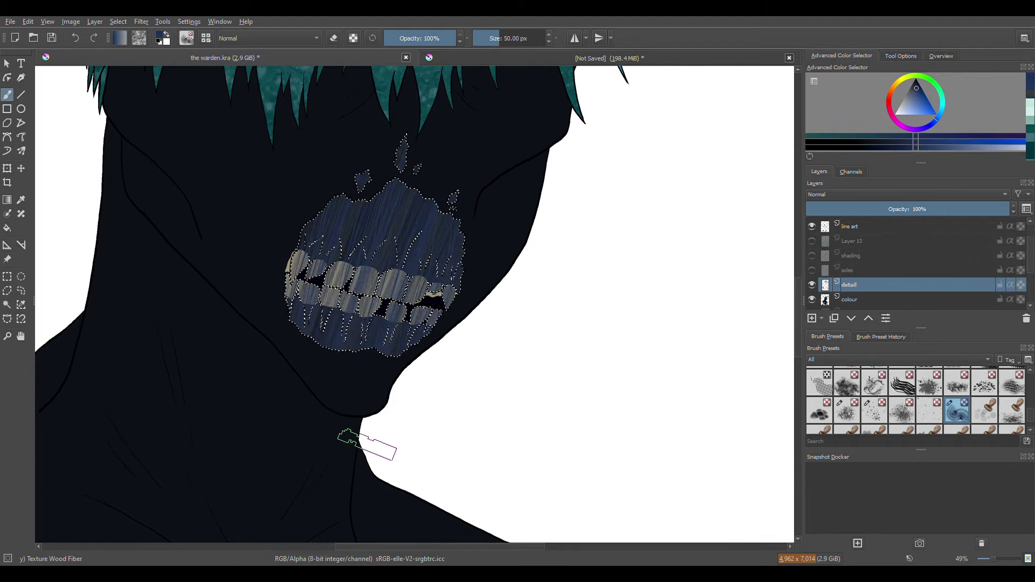
left_click(849, 299)
left_click(849, 284)
left_click_drag(462, 212, 331, 245)
Select the teeth from the colour layer and erase the blue streaks over them on the detail layer with Basic-1 at 40 px
left_click(7, 304)
left_click(812, 285)
left_click(849, 299)
left_click(327, 268)
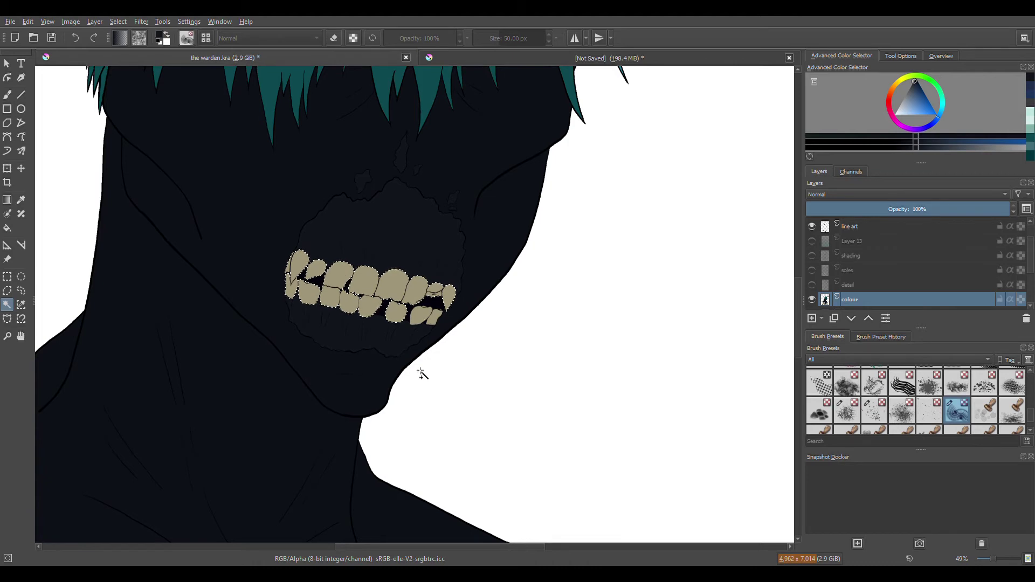
left_click(811, 285)
left_click(849, 285)
key("b")
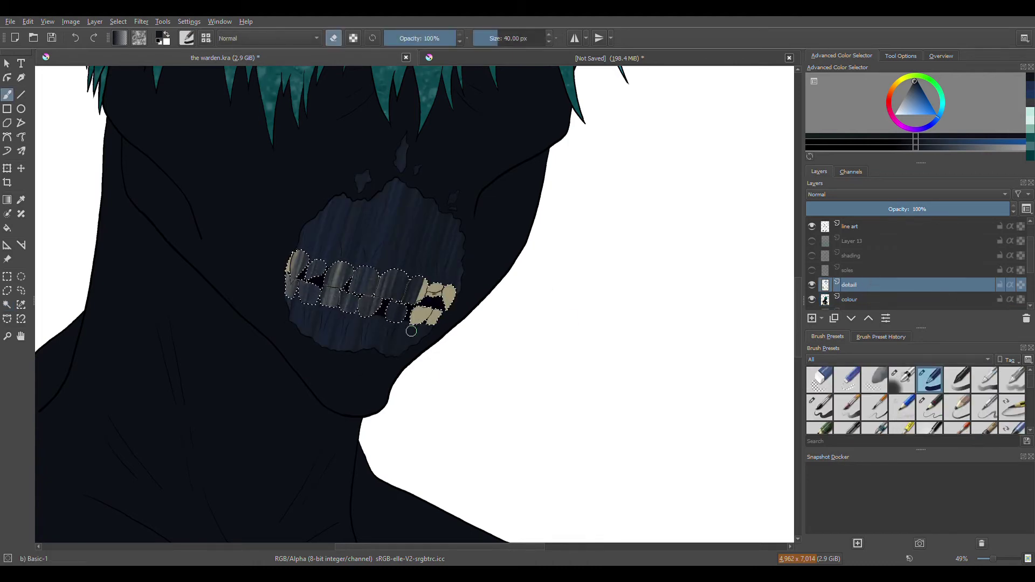
left_click_drag(403, 300, 474, 301)
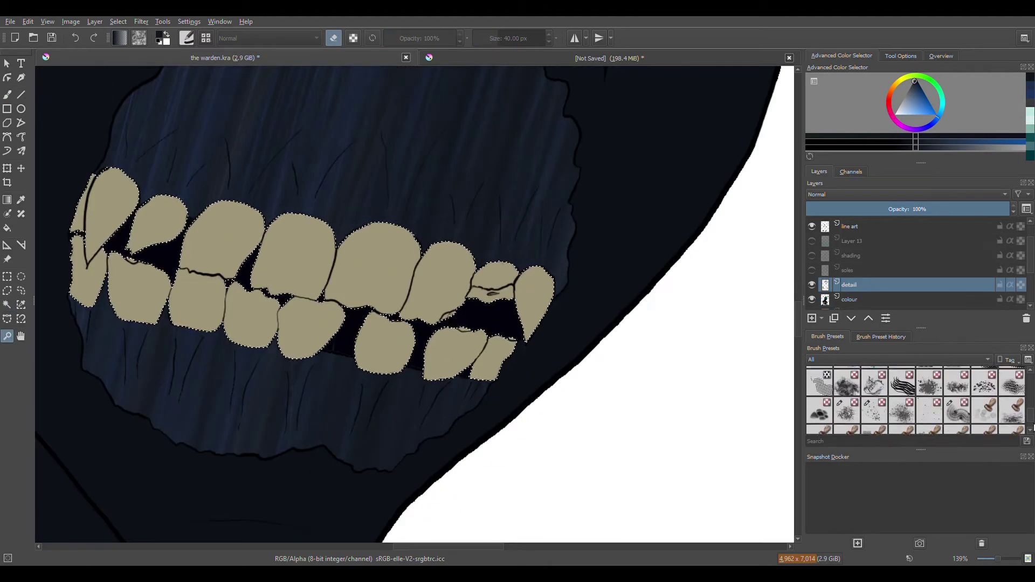
Texture the teeth with Texture Wood Fiber at 10 px, layering yellow, pale cream and beige tones
left_click(476, 275, "ctrl")
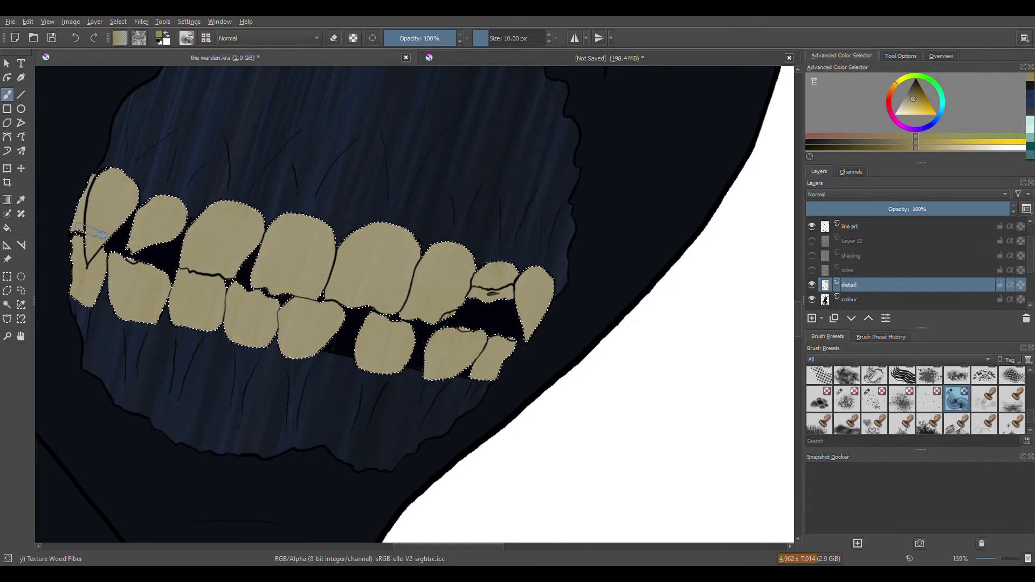
left_click(505, 282, "ctrl")
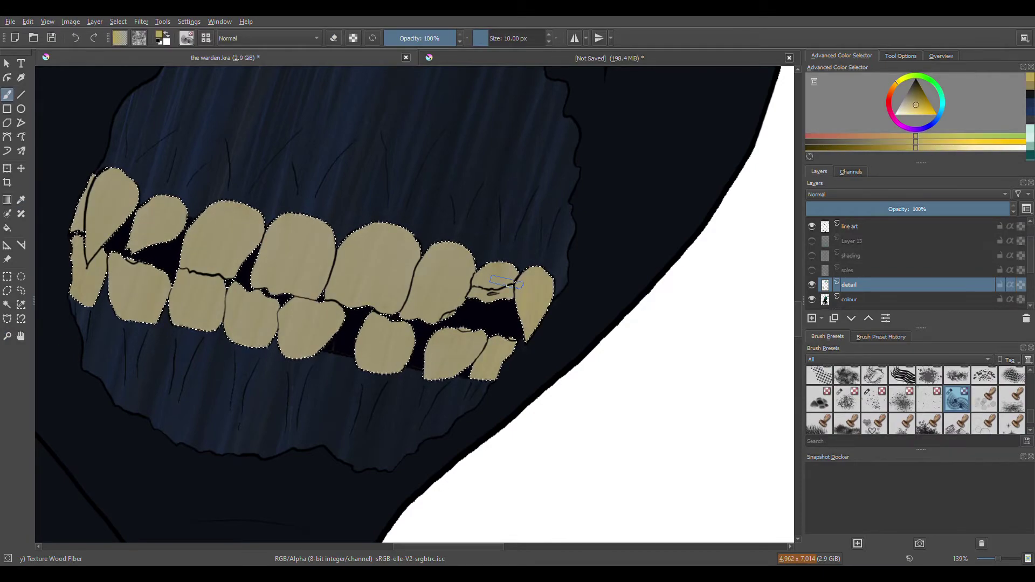
left_click(888, 140)
left_click(540, 255, "ctrl")
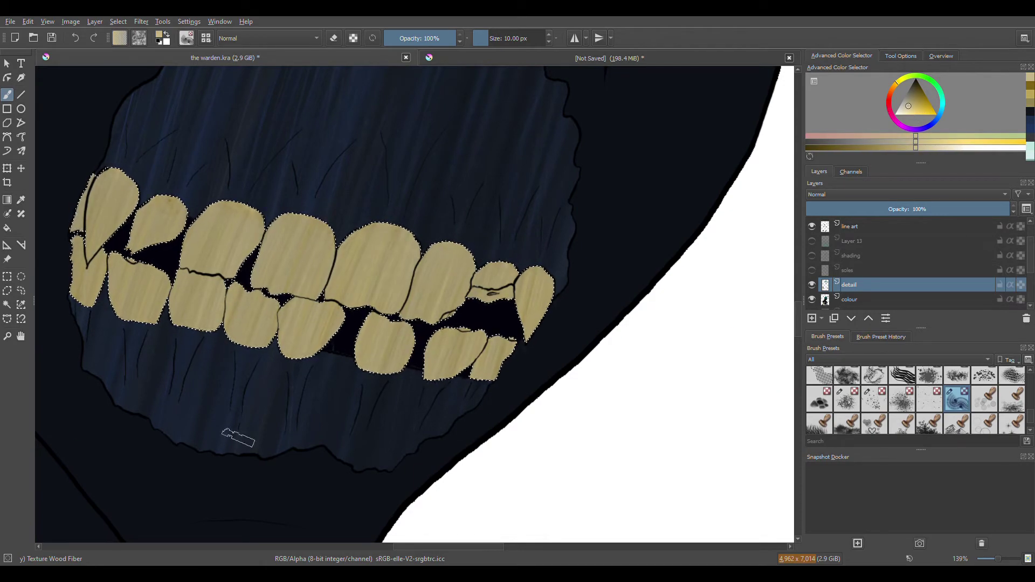
left_click(921, 108)
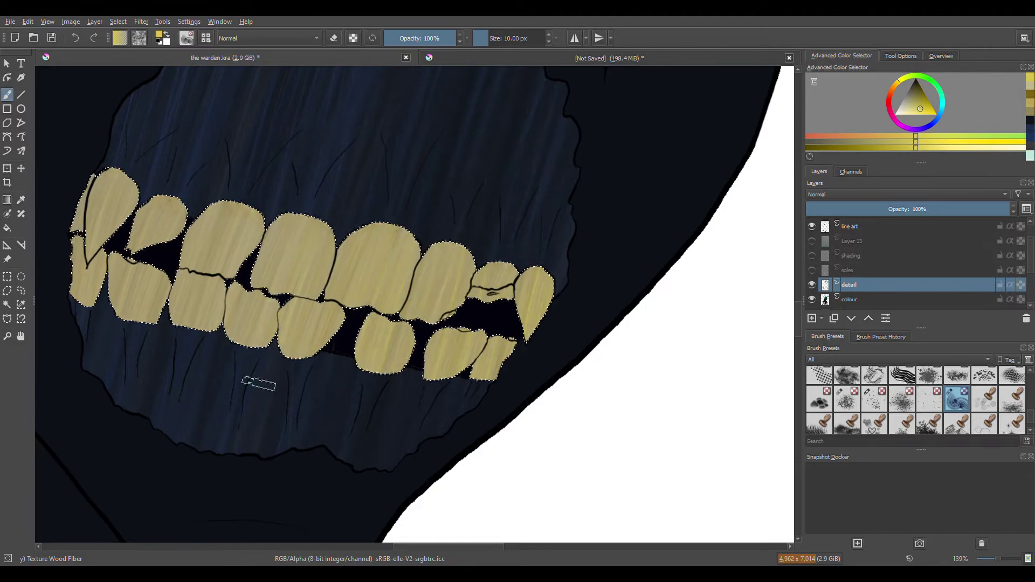
left_click(542, 285, "ctrl")
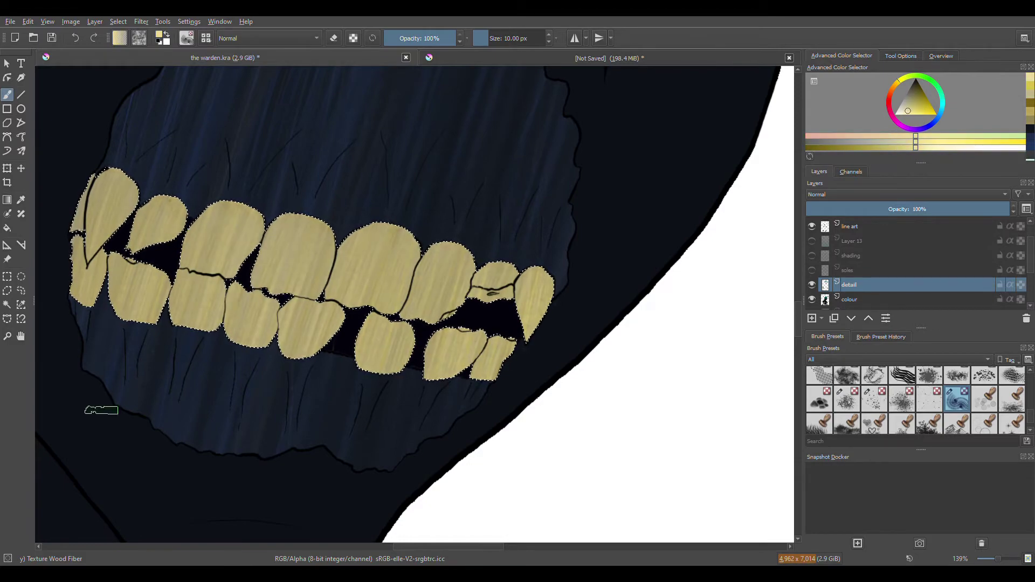
left_click(812, 284)
left_click(855, 299)
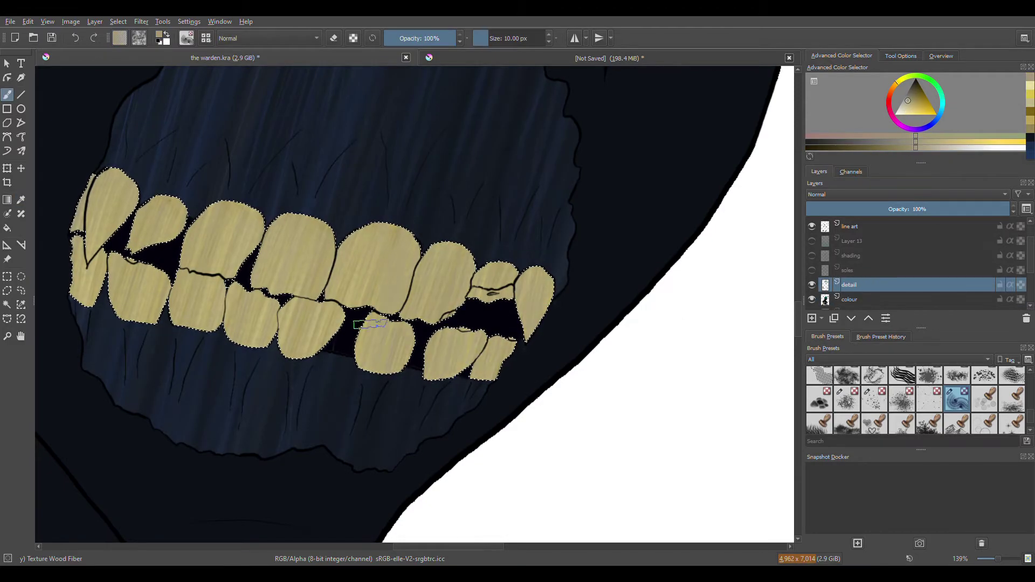
key("e")
Texture the selected chest area between the ribs with Texture Crackles at 385 px, building from dark blue through lighter blues to white
left_click_drag(545, 276, 744, 376)
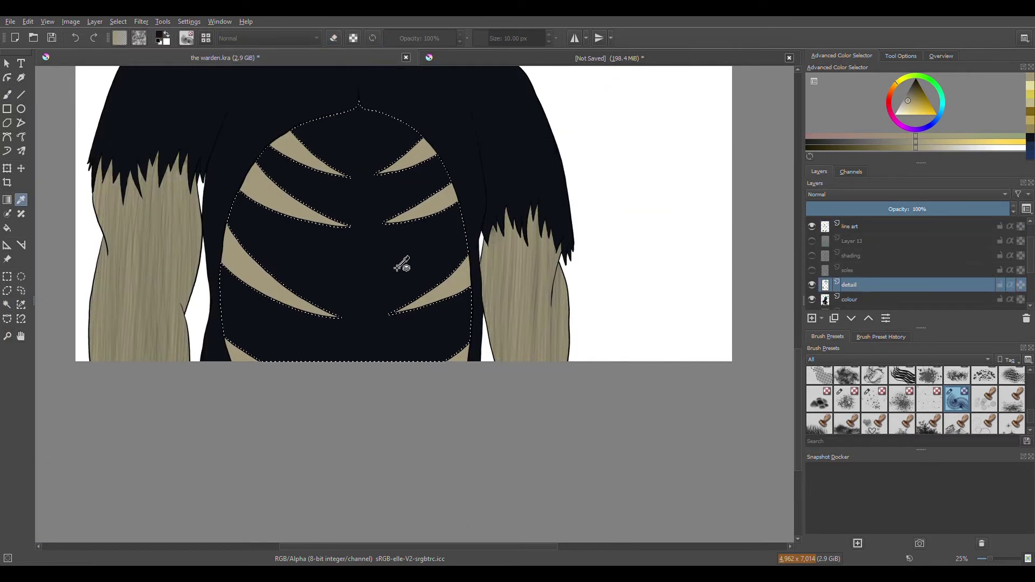
left_click(919, 88)
key("b")
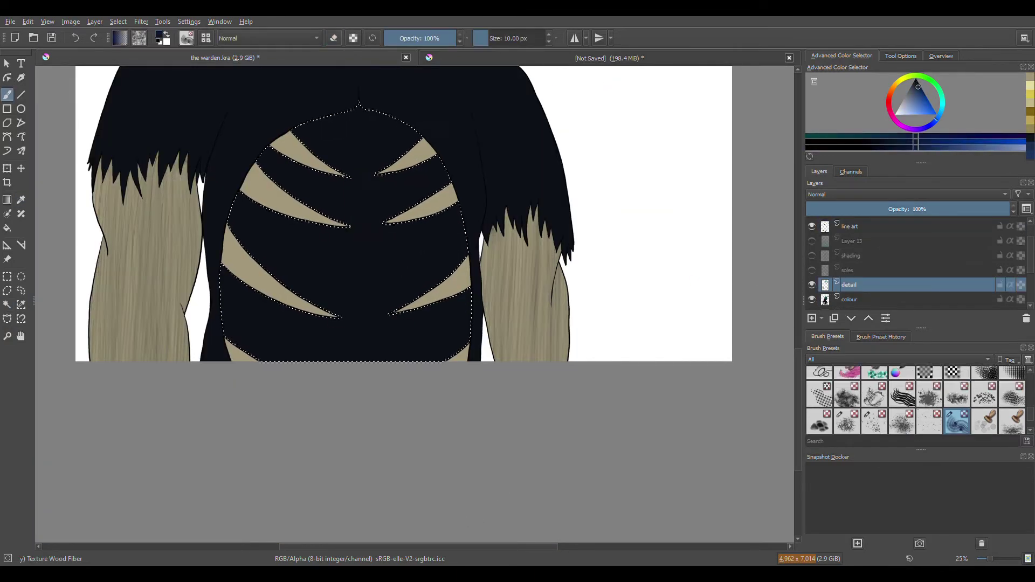
left_click(913, 109)
mouse_move(377, 141)
left_mouse_down()
mouse_move(296, 178)
mouse_move(324, 302)
left_mouse_up()
left_click(917, 112)
left_click_drag(232, 342, 342, 196)
left_click(907, 117)
left_click(895, 114)
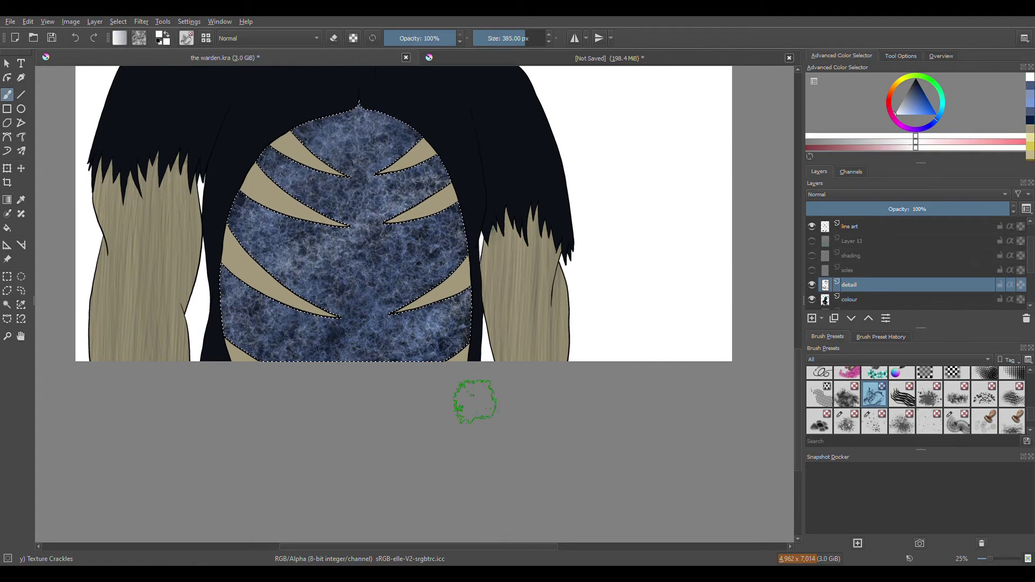
Add dark crackles to the chest in the sampled base colour at 478.13 px, and fade the texture by erasing with Airbrush Soft at 1000 px
left_click(812, 285)
left_click(863, 299)
left_click(812, 284)
left_click(863, 284)
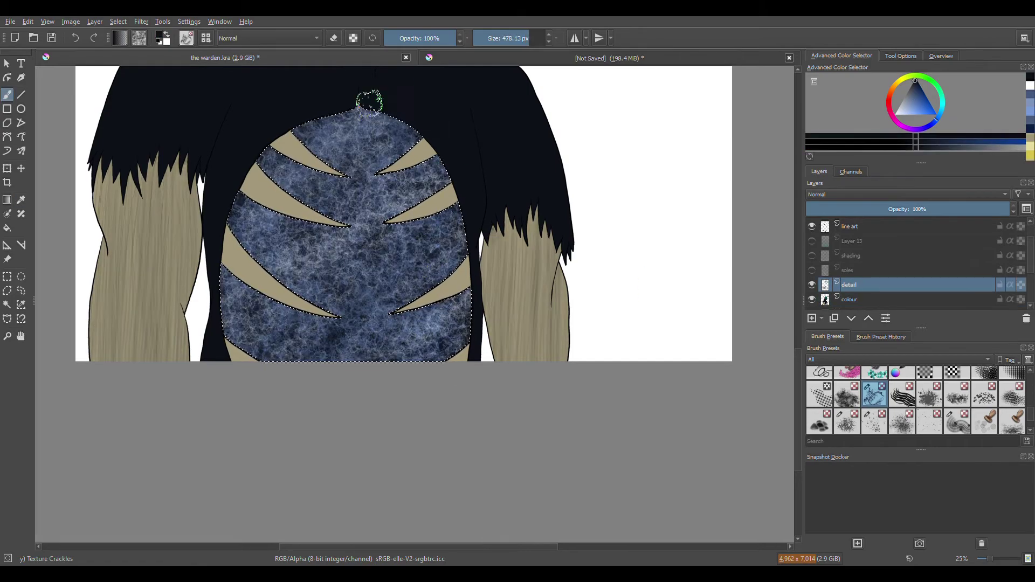
key("slash")
key("e")
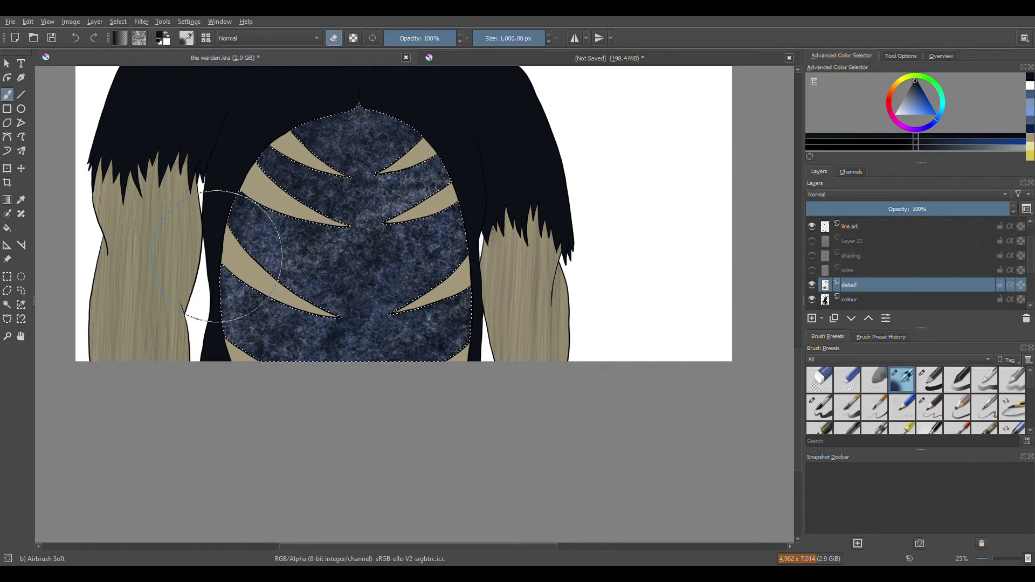
Add a layer named "shading stomach" above the detail layer, fill the selected chest area with black and lower the layer's opacity
key("Insert")
type("shading stomach")
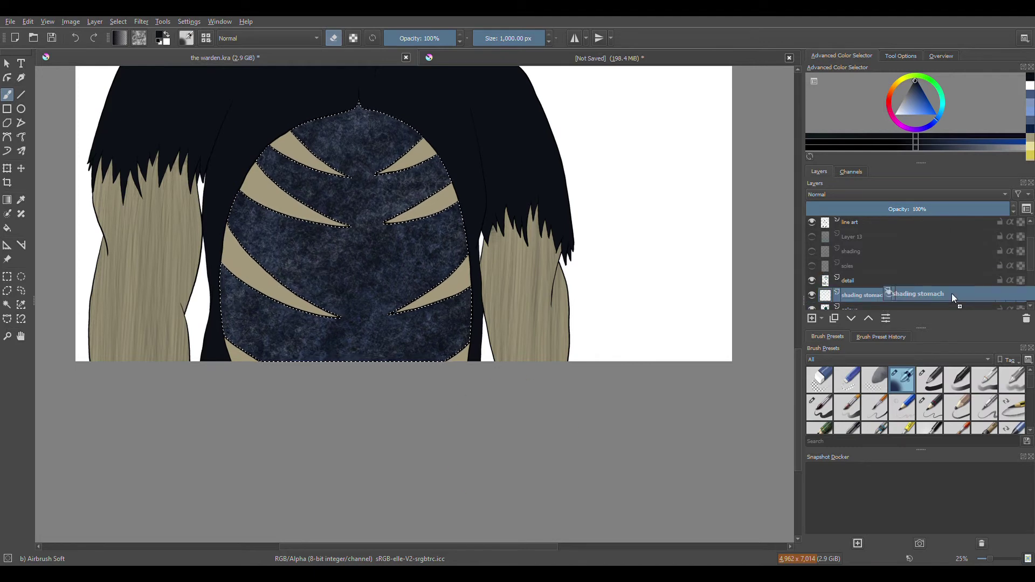
key("Return")
key("shift+BackSpace")
left_click(930, 381)
left_click_drag(888, 209, 932, 209)
Tone down the chest texture on the detail layer with Airbrush Soft at 1000 px, and set the shading stomach layer's opacity to 55%
left_click(811, 274)
left_click(873, 288)
key("/")
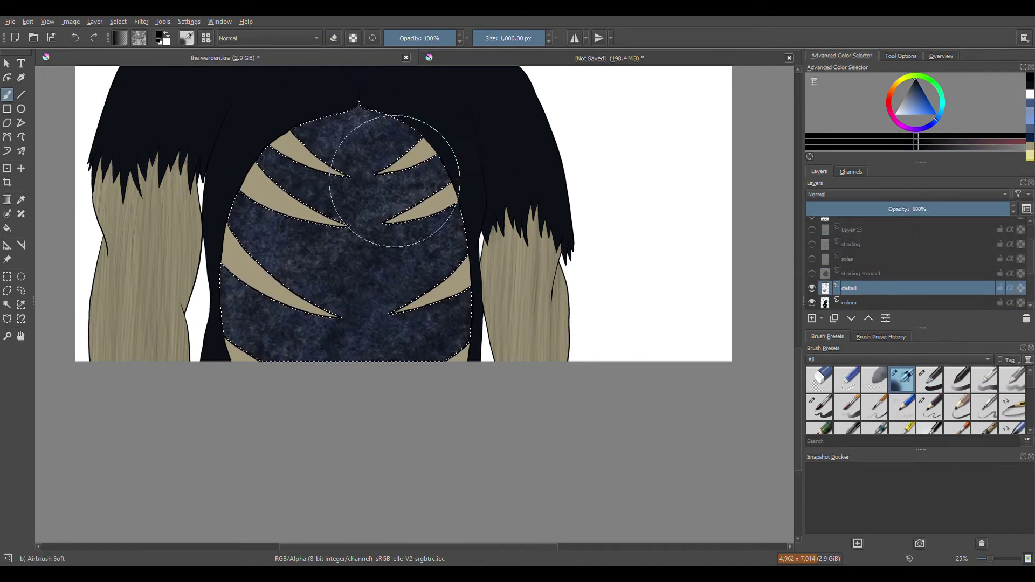
left_click(811, 274)
left_click(863, 273)
left_click(888, 209)
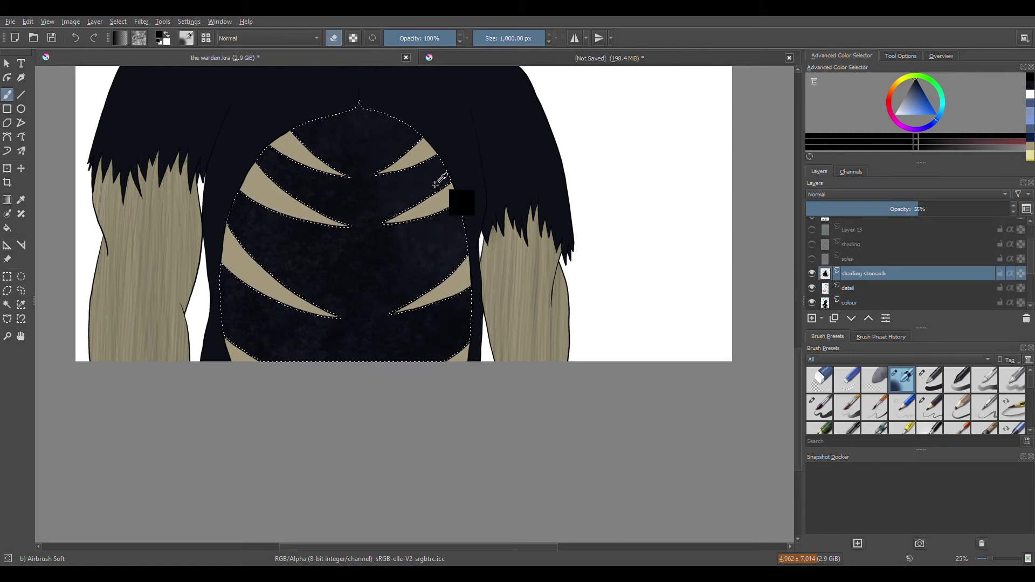
Show the shading, soles and Layer 13 layers to preview the darkened stomach with the souls and gradient
left_click(812, 244)
left_click(811, 258)
scroll(906, 258, "up", 2)
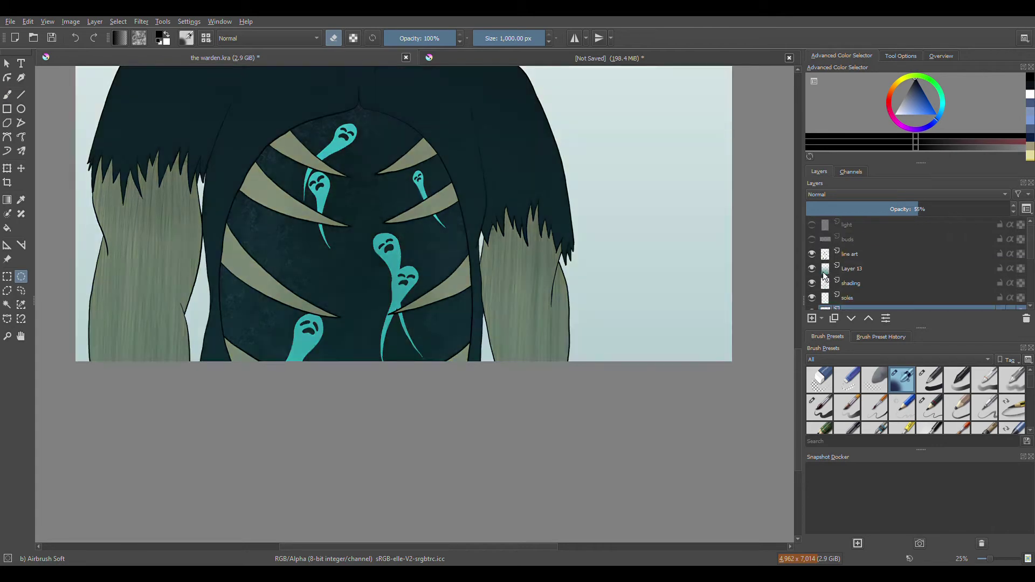
scroll(814, 231, "down", 2)
Select the ribs from the colour layer and texture them on the detail layer with Texture Wood Fiber at 116.73 px in dark beige tones
left_click(812, 278, "alt")
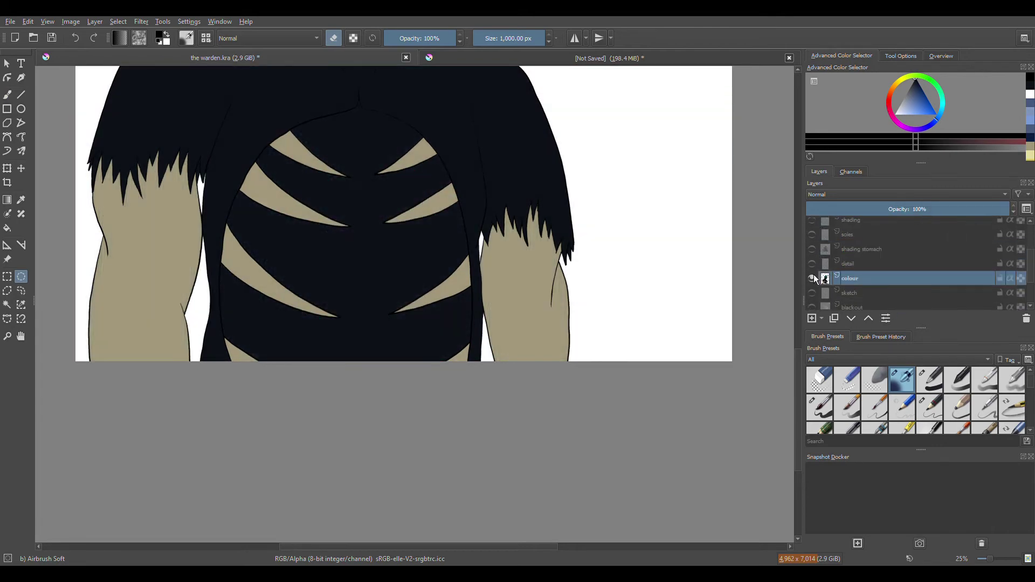
left_click(833, 263)
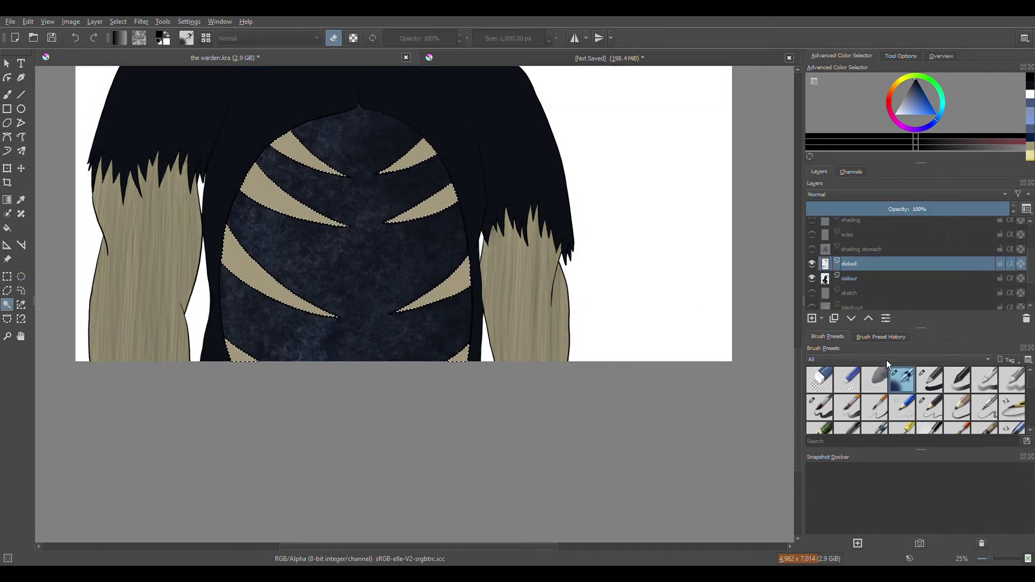
key("slash")
key("bracketleft")
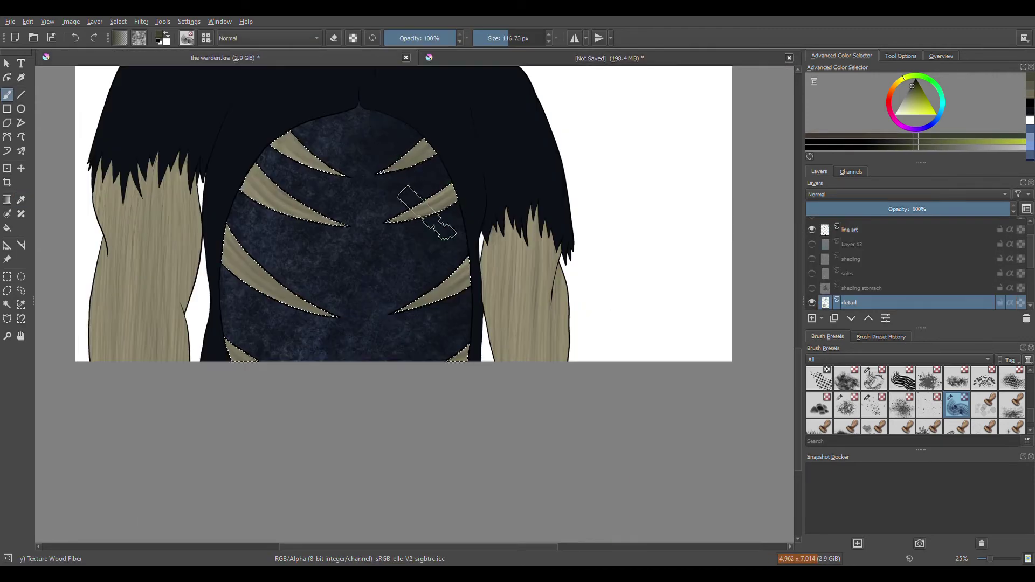
left_click(467, 246, "ctrl")
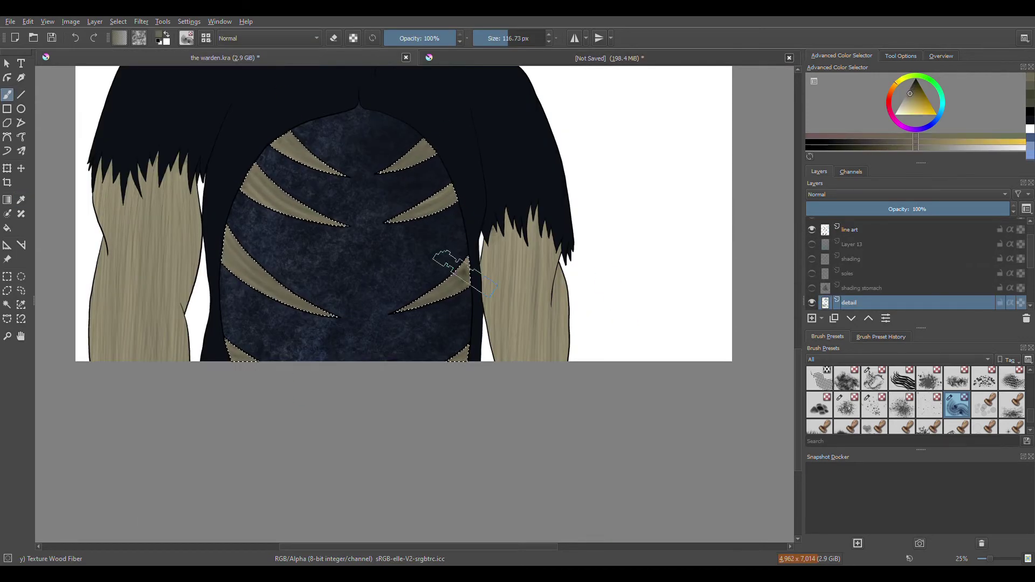
key("e")
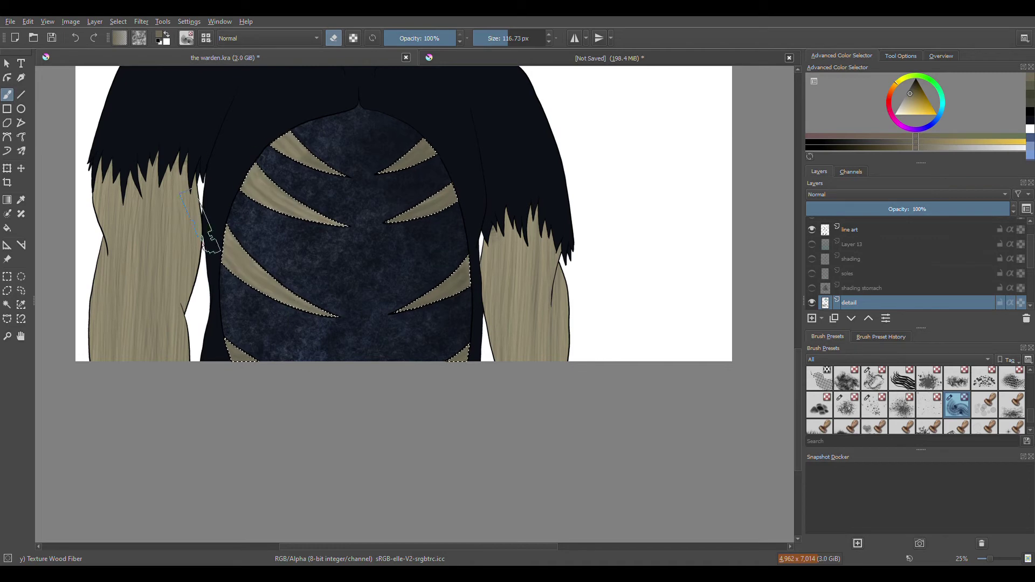
Select the dark skin of the head, neck, shoulders and sides, ready for painting on the detail layer
scroll(522, 331, "up", 8)
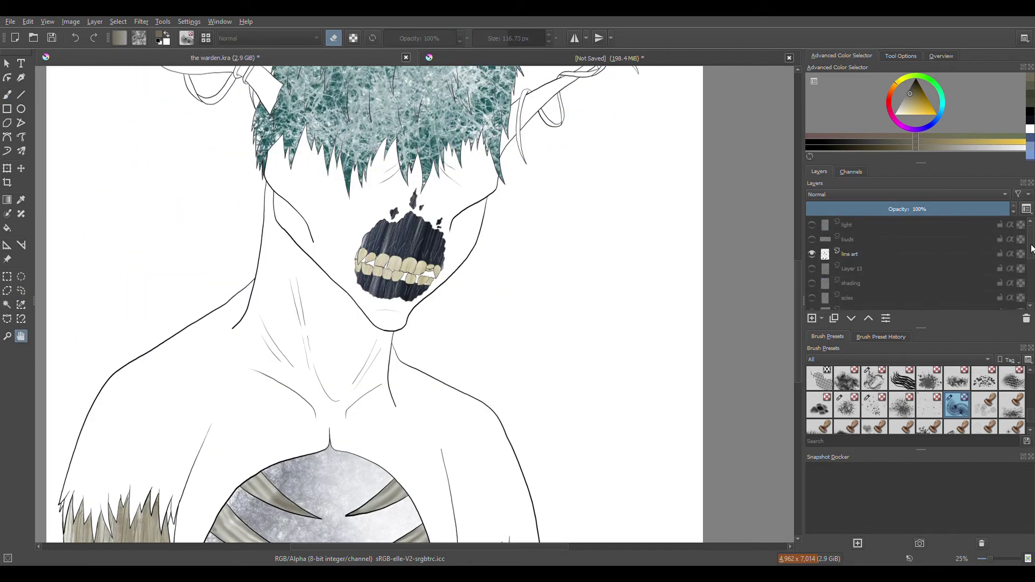
scroll(1031, 249, "down", 3)
scroll(522, 269, "down", 2)
key("minus")
left_click(7, 304)
left_click(527, 171)
key("shift+BackSpace")
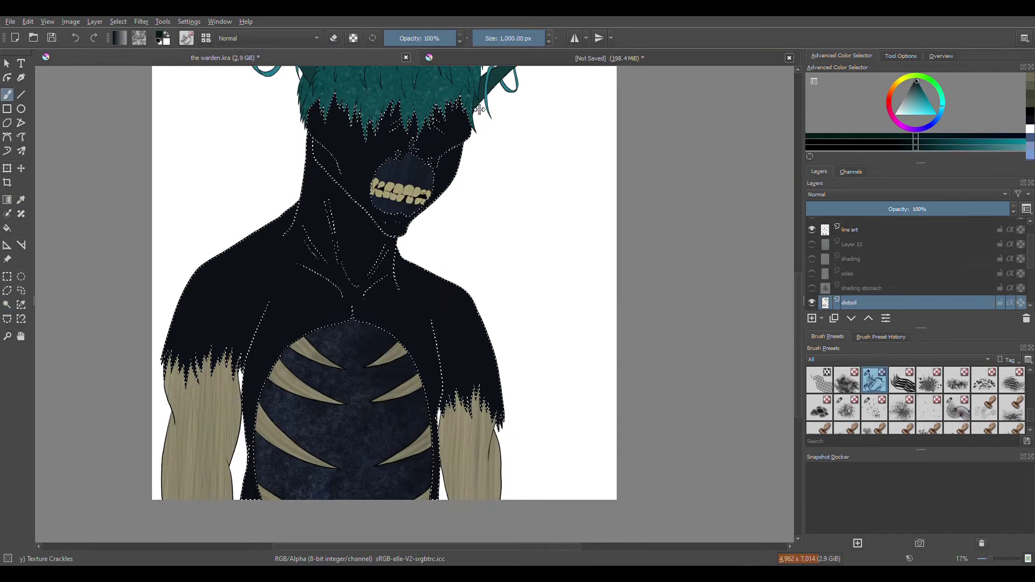
Texture the selected dark skin with Texture Crackles at 1000 px in dark teal, breaking it up by erasing
left_click(914, 88)
key("e")
mouse_move(482, 375)
left_mouse_down()
mouse_move(278, 381)
mouse_move(372, 186)
mouse_move(531, 414)
left_mouse_up()
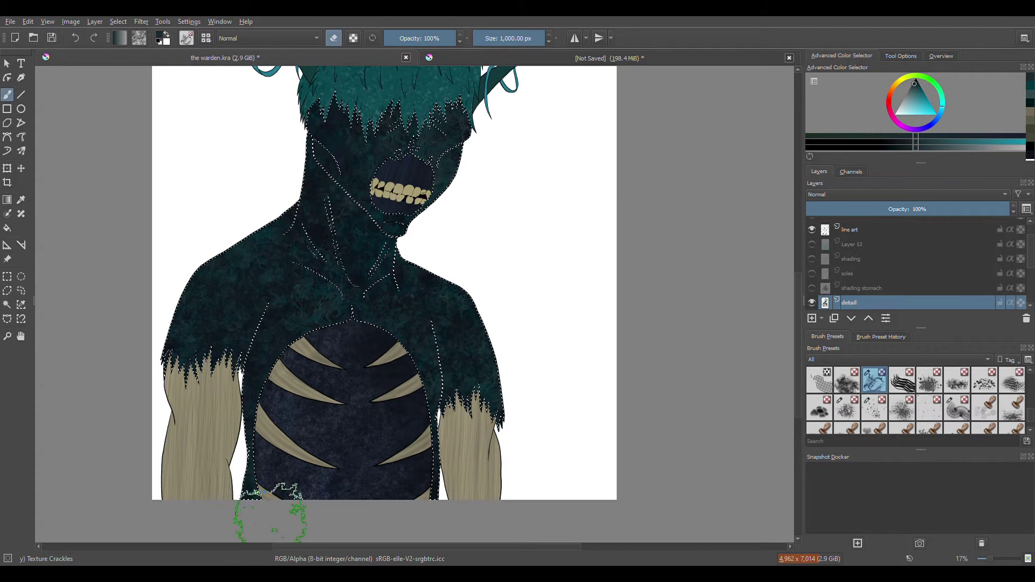
Cover the skin with dark to light teal tones using Texture Big, and add teal veins with Texture Crackles at 1000 px
key("/")
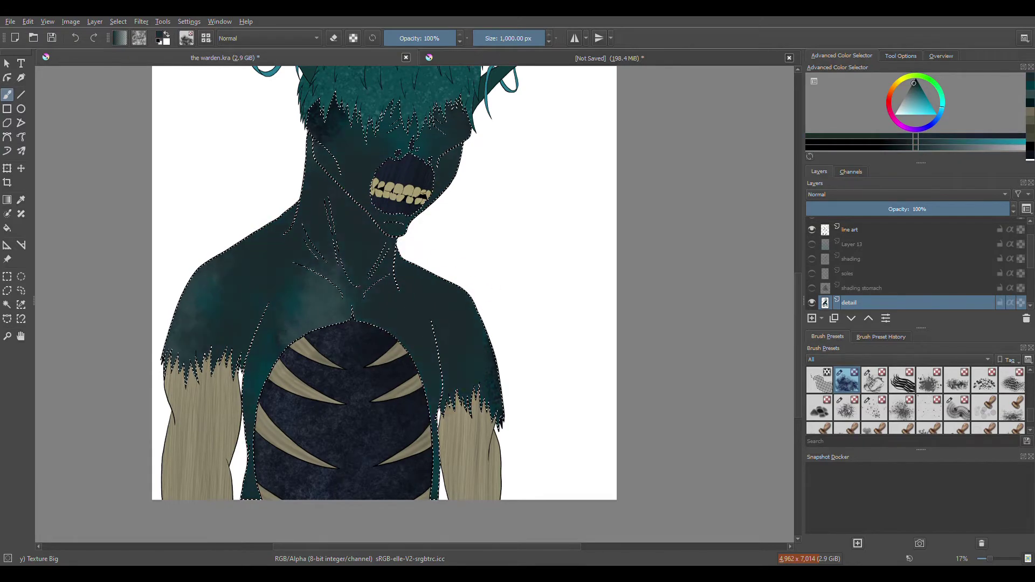
mouse_move(693, 323)
left_mouse_down()
mouse_move(451, 313)
mouse_move(324, 115)
mouse_move(504, 124)
left_mouse_up()
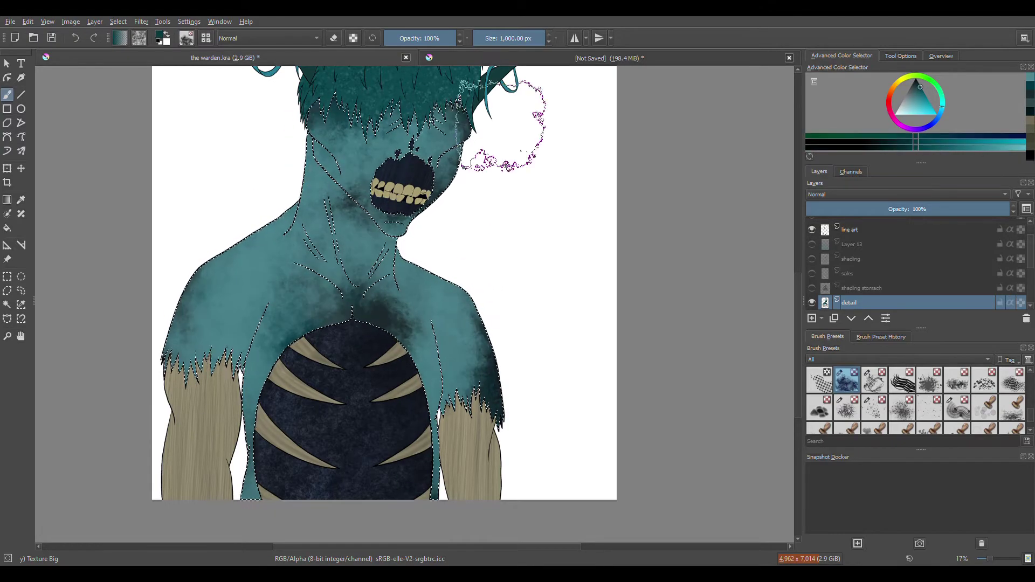
key("/")
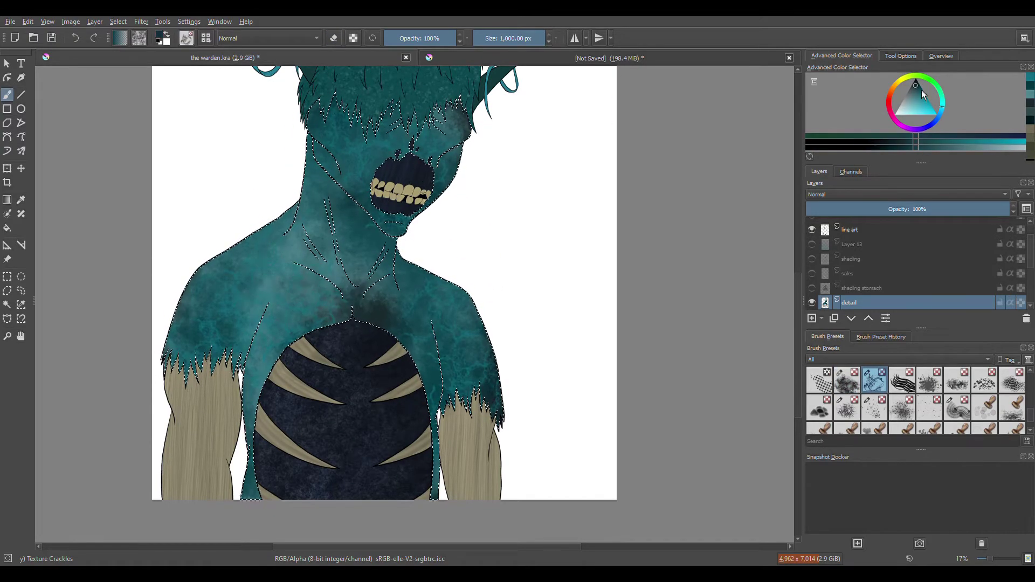
Fade the skin texture by erasing with Texture Spines at 629.74 px, then Texture Crackles and Airbrush Soft at 1000 px
key("e")
key("/")
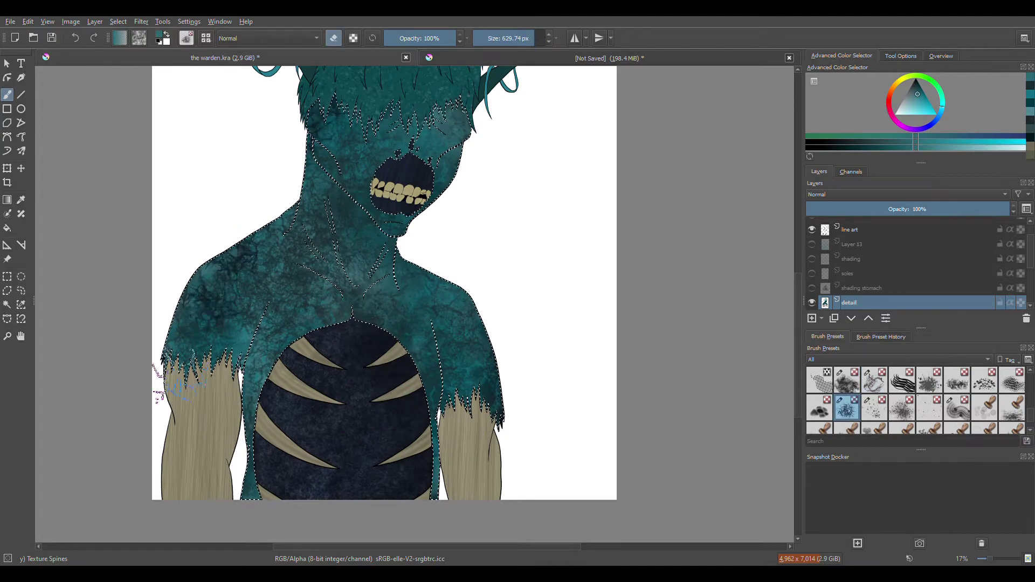
key("/")
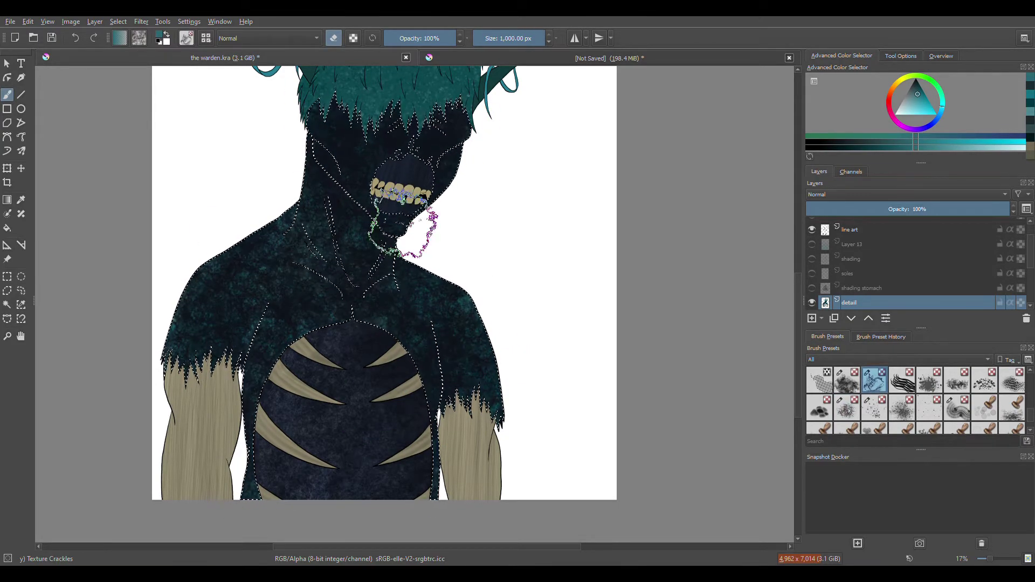
scroll(527, 303, "up", 1)
key("/")
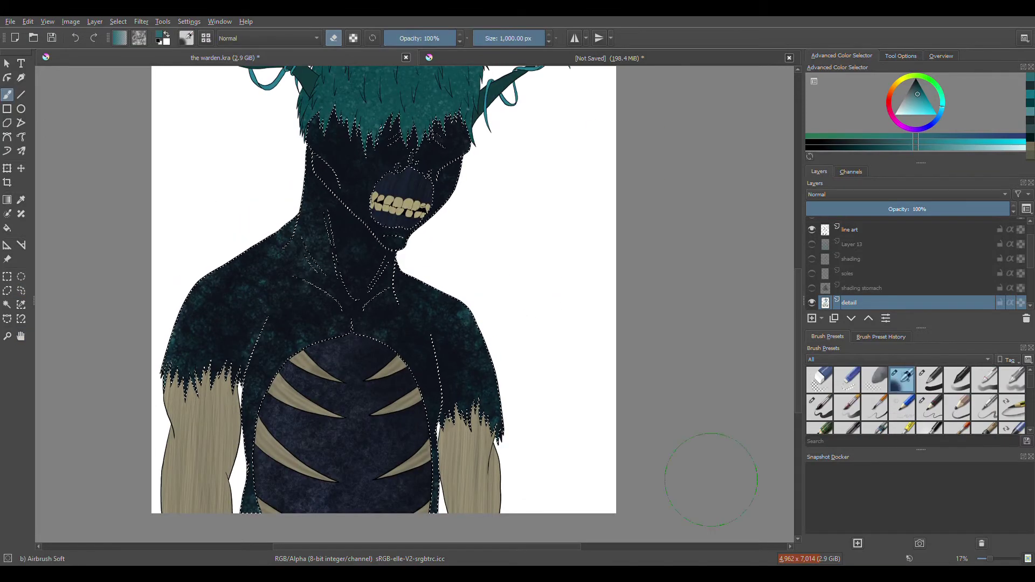
Select all segments of both antlers from the line art layer and return to the detail layer
scroll(481, 266, "up", 6)
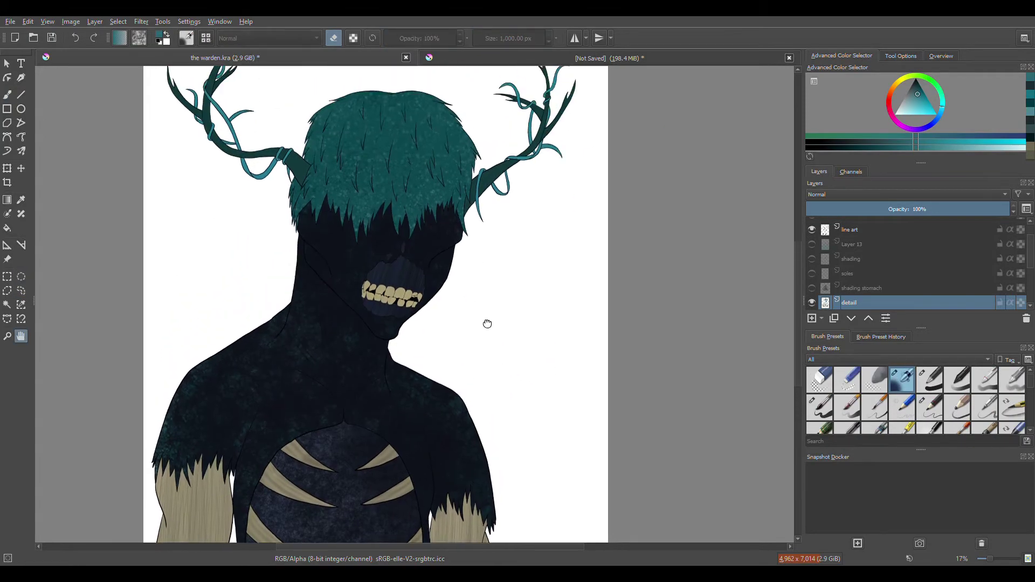
left_click(437, 310)
left_click(812, 302)
left_click(862, 237)
left_click(20, 336)
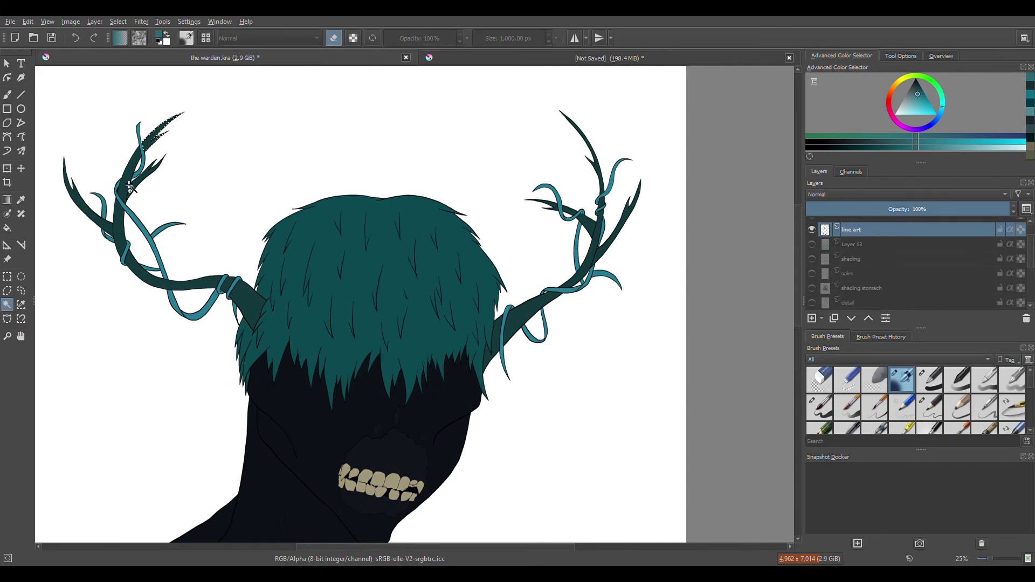
left_click(572, 243, "shift")
left_click(863, 303)
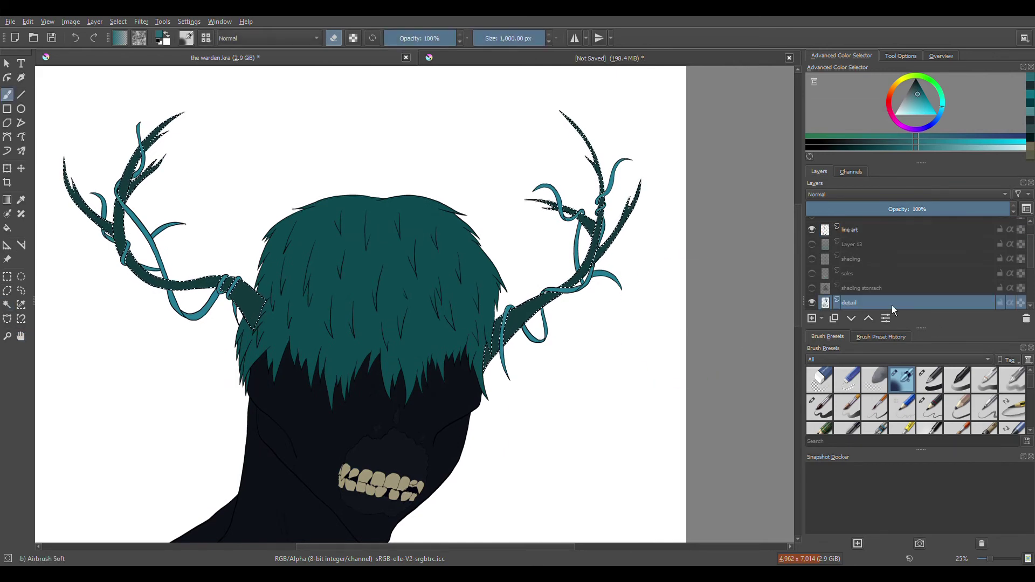
left_click(811, 289)
Try texturing the antlers with Texture Hair at 364.43 px in teal
key("p")
key("e")
key("b")
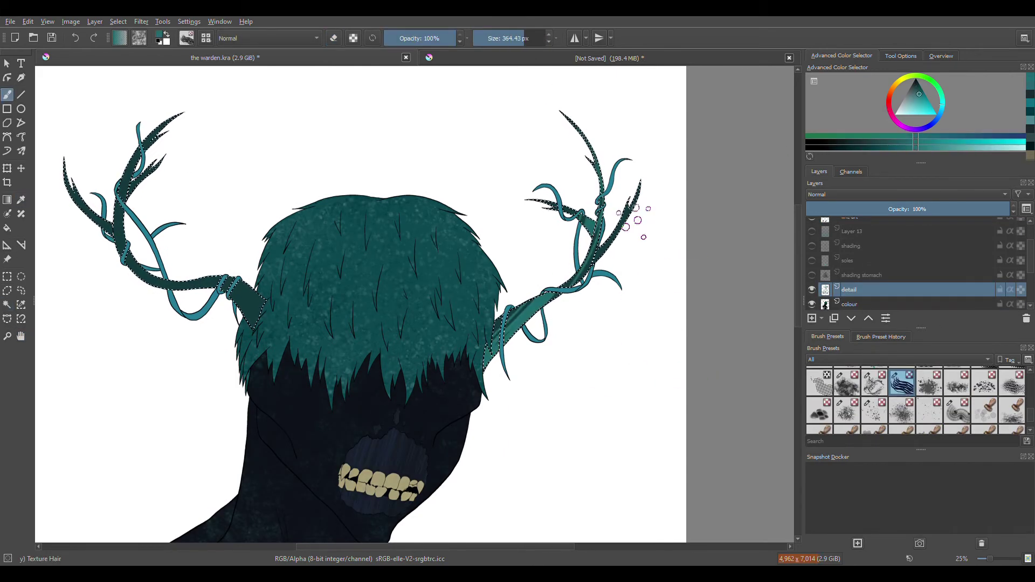
Texture the antlers with Texture Wood Fiber at 38.74 px, layering bright cyan, dark and muted teal strokes, and soften them by erasing
scroll(916, 402, "down", 5)
left_click(957, 405)
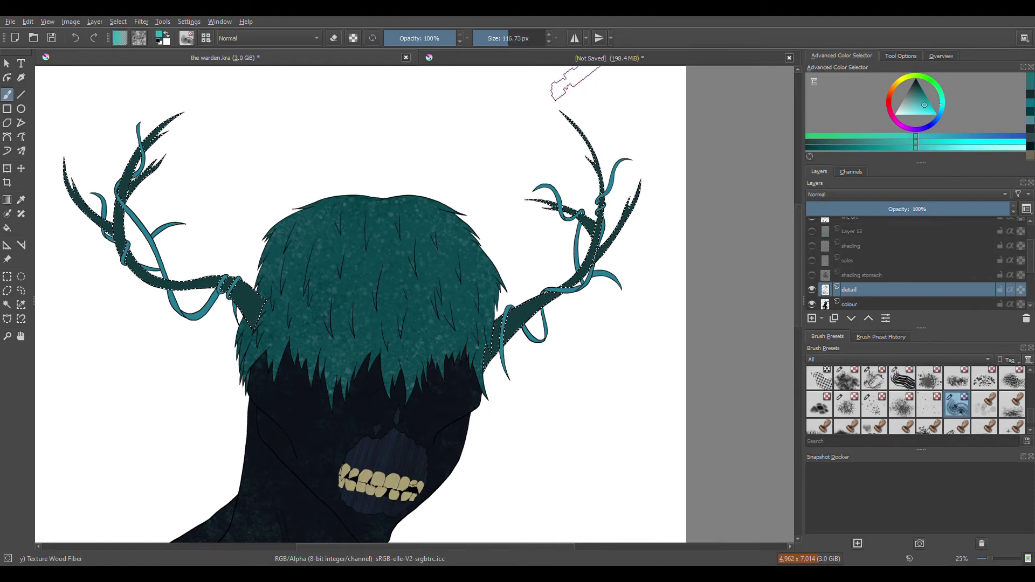
key("l")
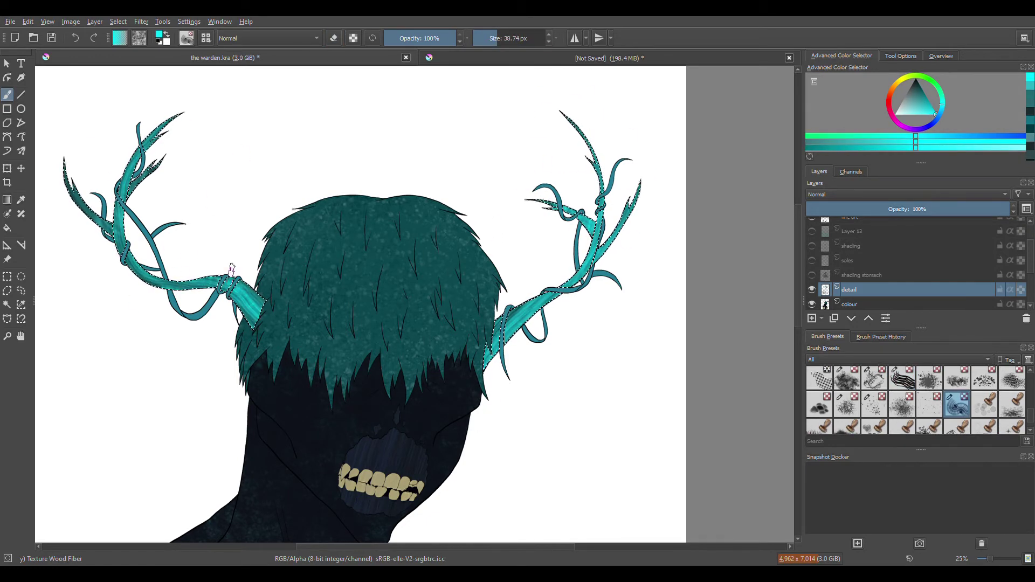
key("d")
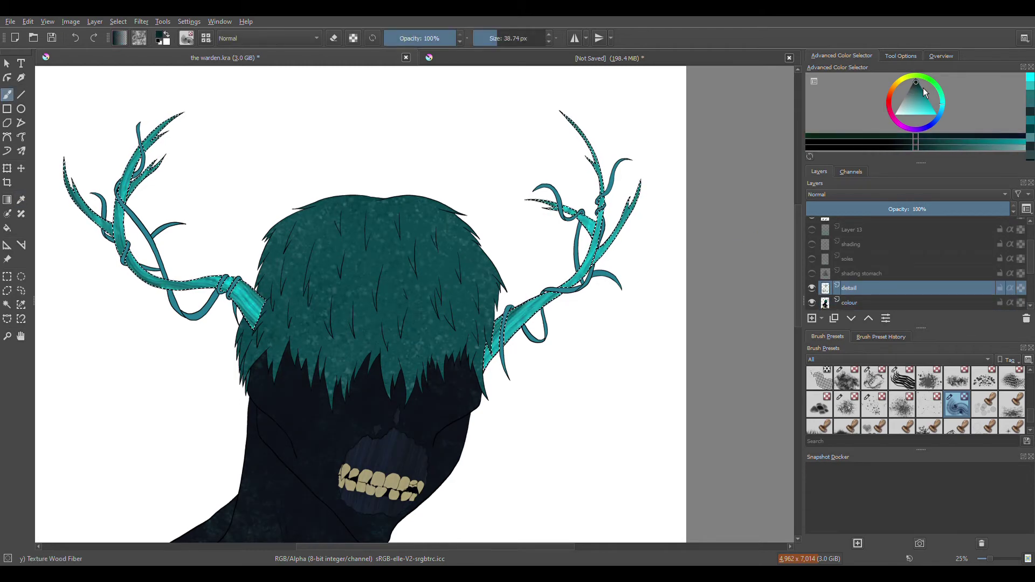
left_click(915, 93)
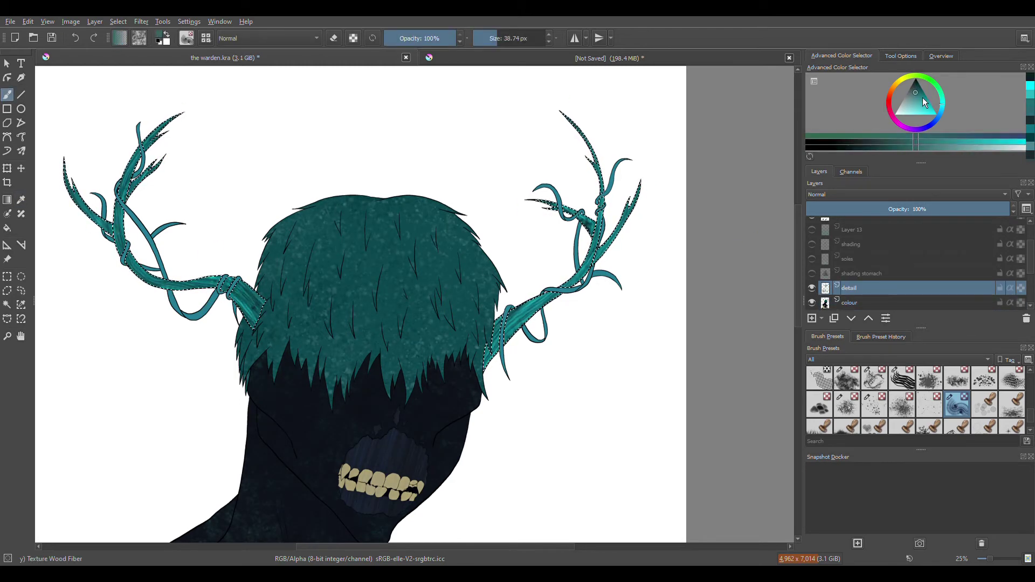
key("l")
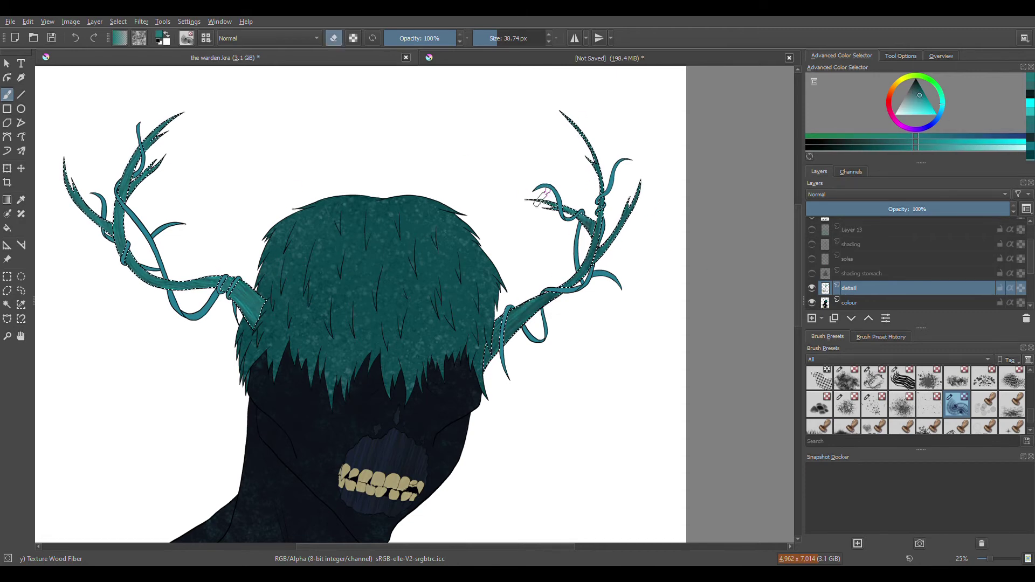
Select the vines wrapped around both antlers from the line art layer and return to the detail layer
left_click(7, 304)
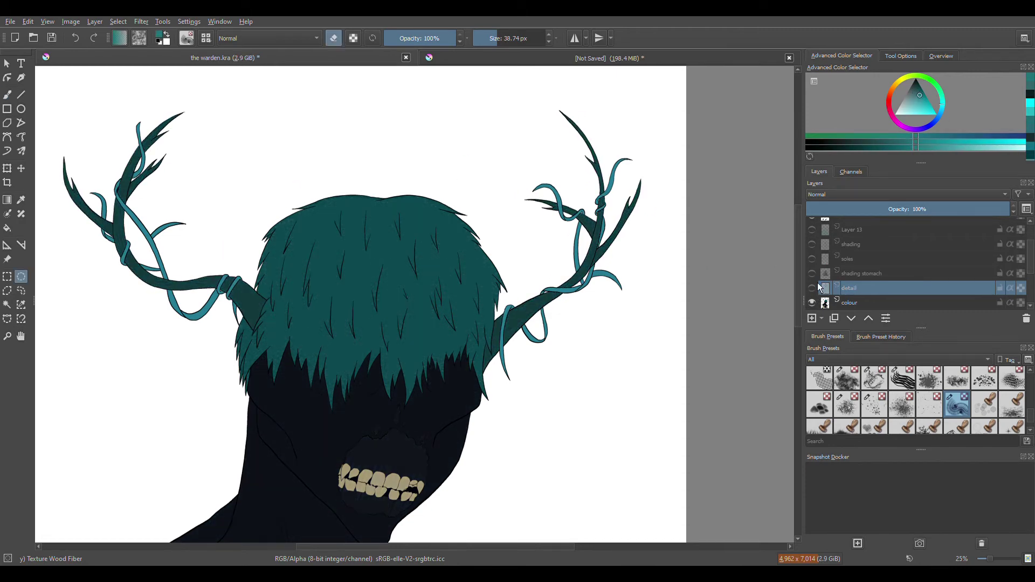
left_click(811, 288)
left_click(862, 219)
left_click(113, 223)
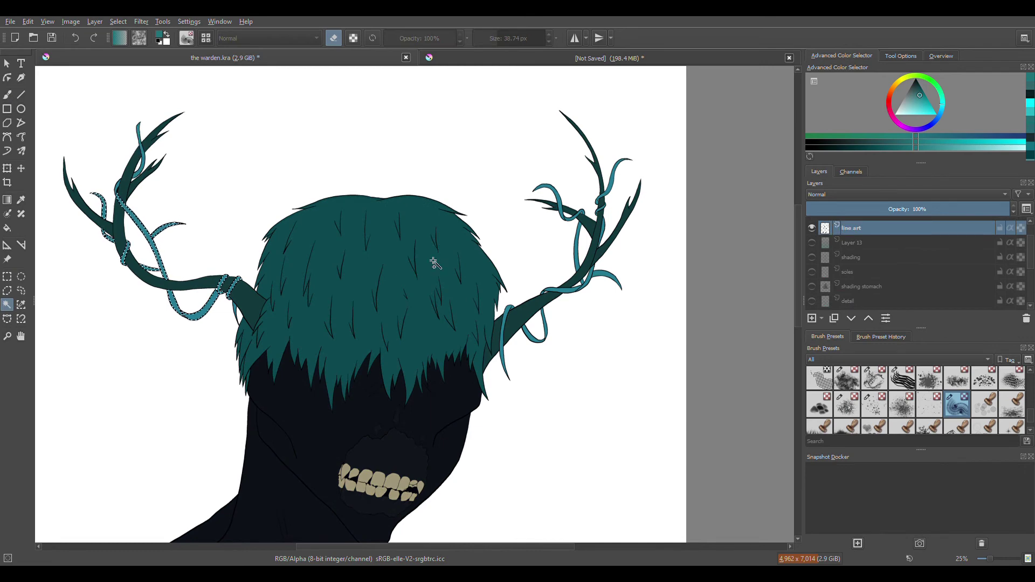
key("b")
left_click(862, 300)
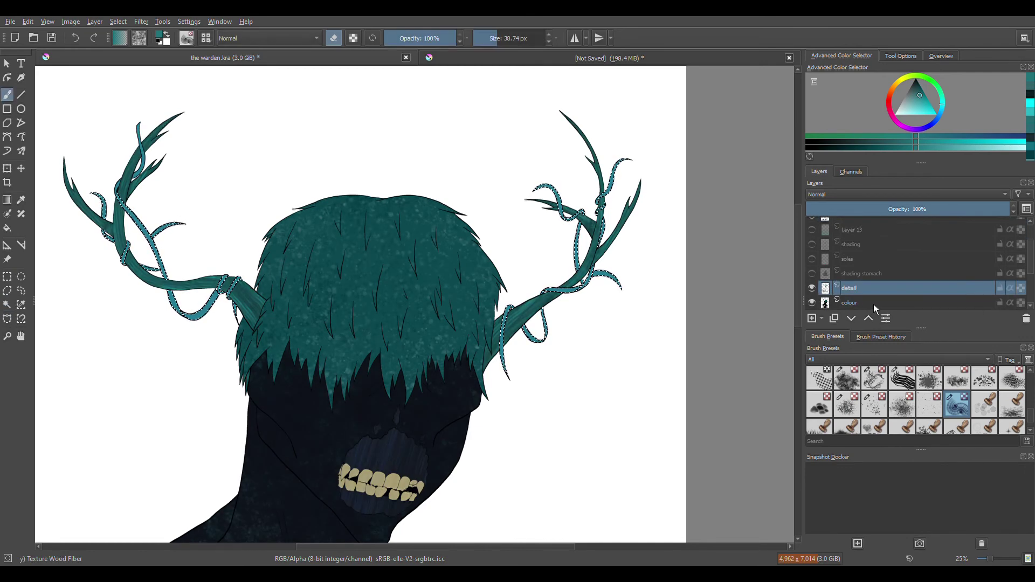
Try texturing the vines with Texture Starfield at 250 px in light cyan
left_click(929, 404)
key("l")
key("l")
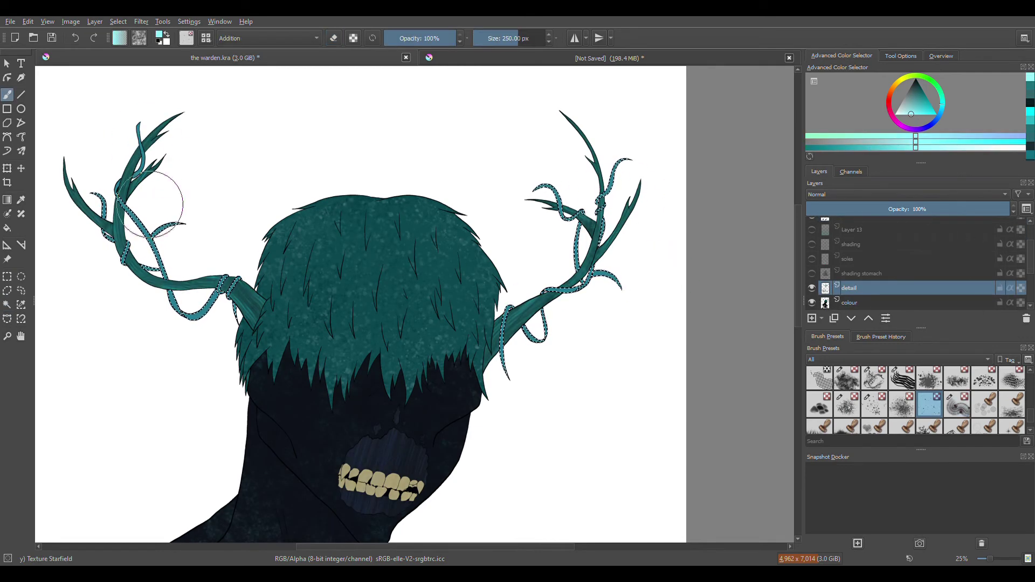
Add the missing vine segments to the selection using the line art layer, and return to the detail layer
left_click(7, 305)
left_click(863, 220)
left_click(863, 301)
key("b")
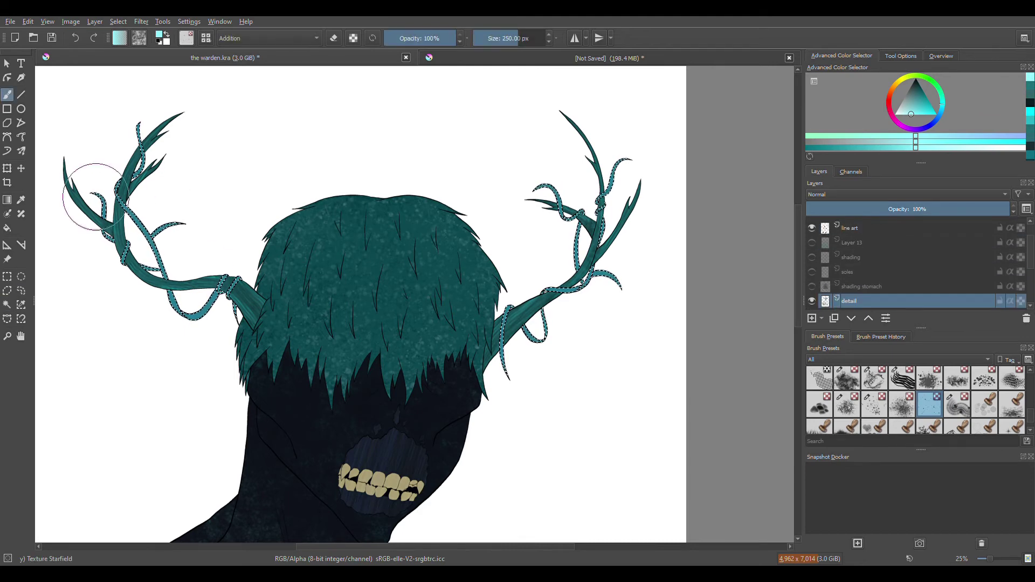
Texture the vines with Texture Spray at 172.25 px in light cyan, bright cyan and white, and soften the texture by erasing
key("/")
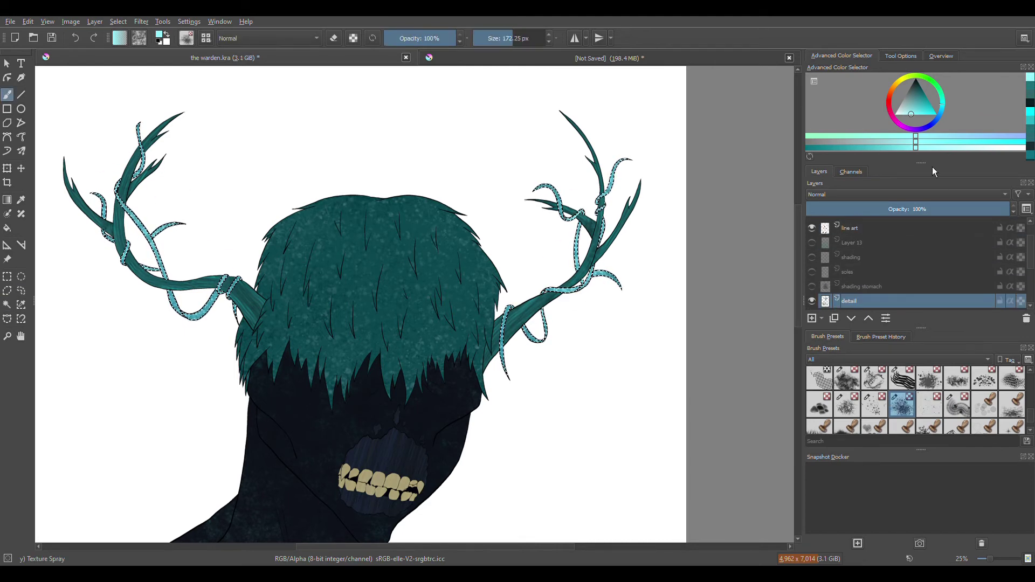
key("l")
key("x")
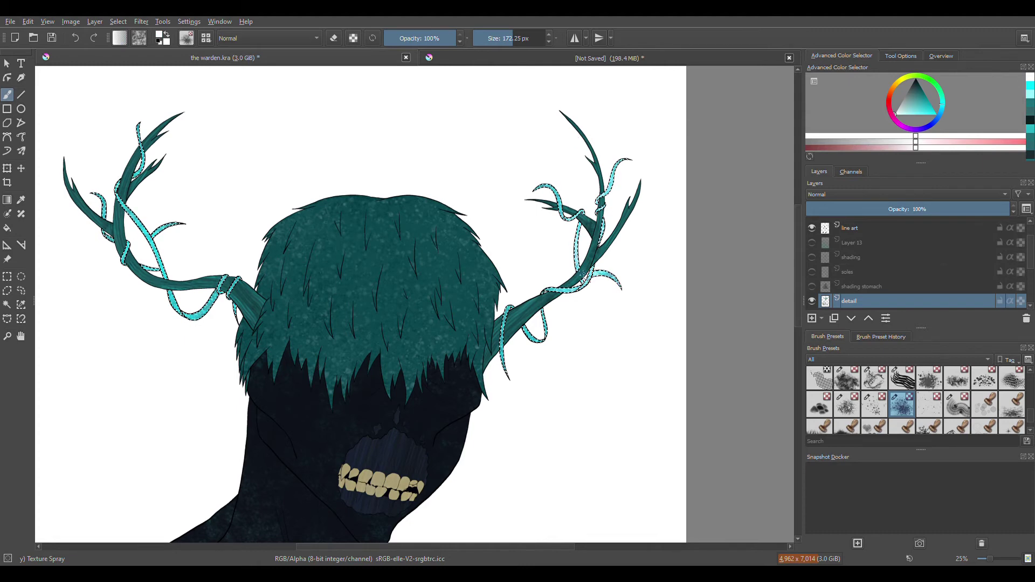
key("e")
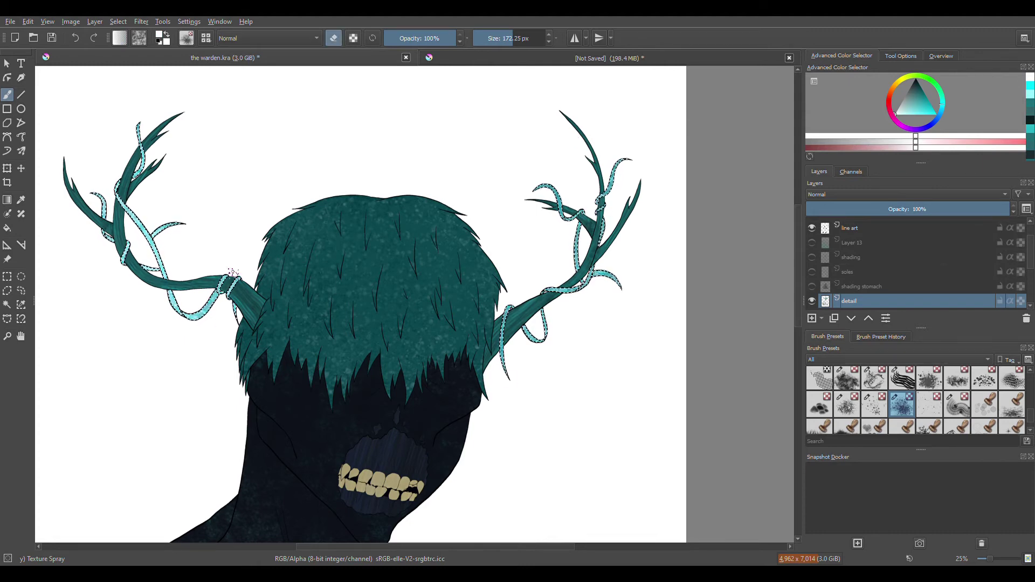
Clear the selection and hide the detail, colour and blackout layers
key("ctrl+shift+a")
key("j")
key("h")
left_click_drag(485, 345, 455, 278)
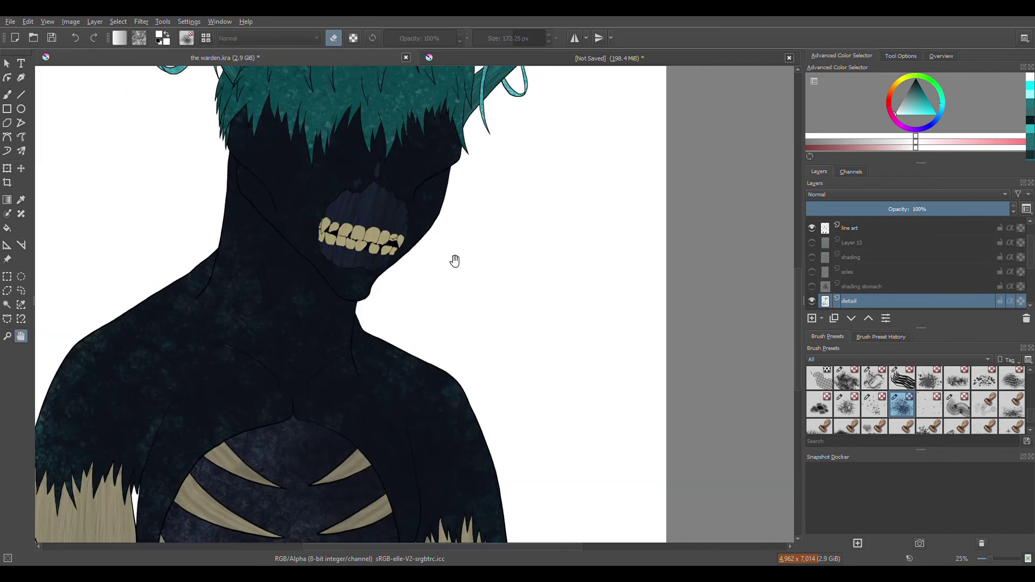
left_click(812, 242)
scroll(817, 247, "down", 5)
left_click(812, 257)
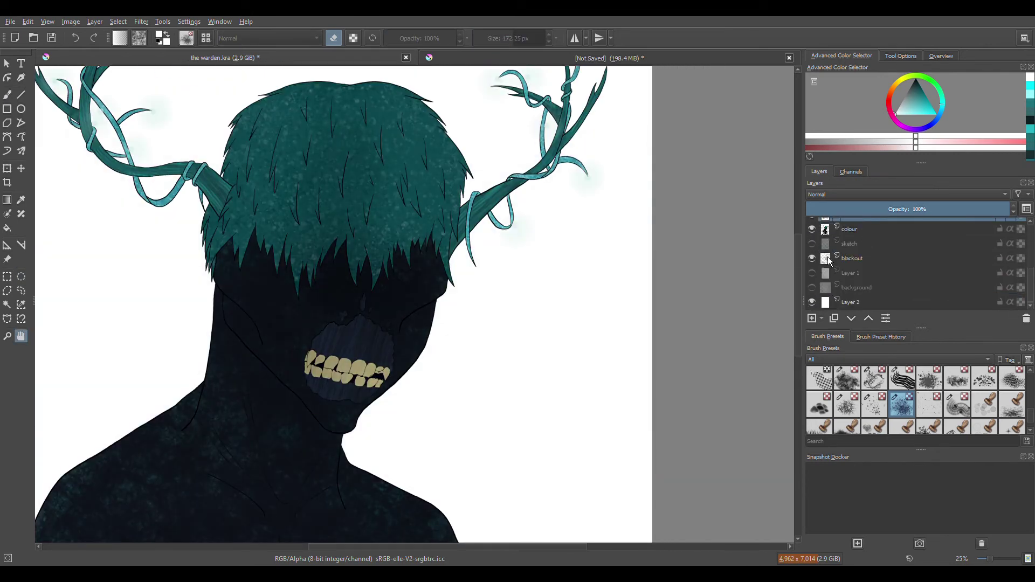
key("minus")
key("minus")
scroll(817, 292, "up", 5)
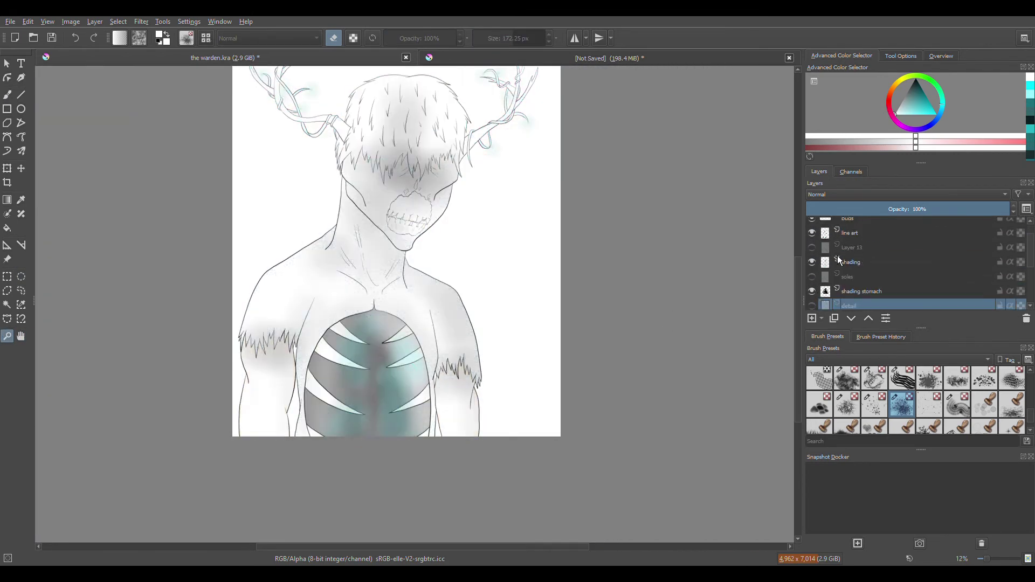
Add a layer named hard shading at 54% opacity above the shading layer, and rename the layer above it to forground
left_click(853, 284)
key("Insert")
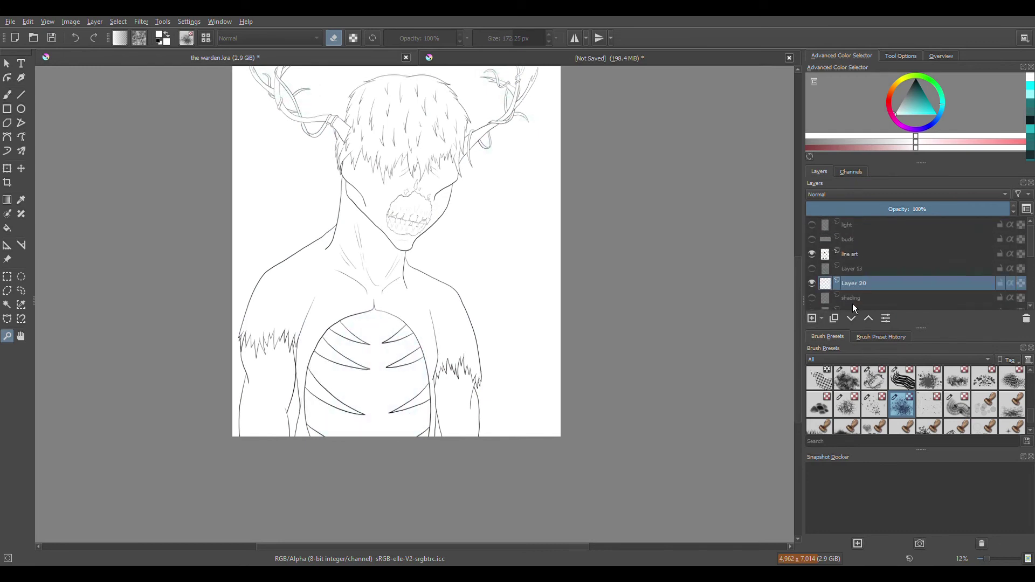
left_click(812, 269)
key("ctrl+z")
key("ctrl+z")
key("ctrl+z")
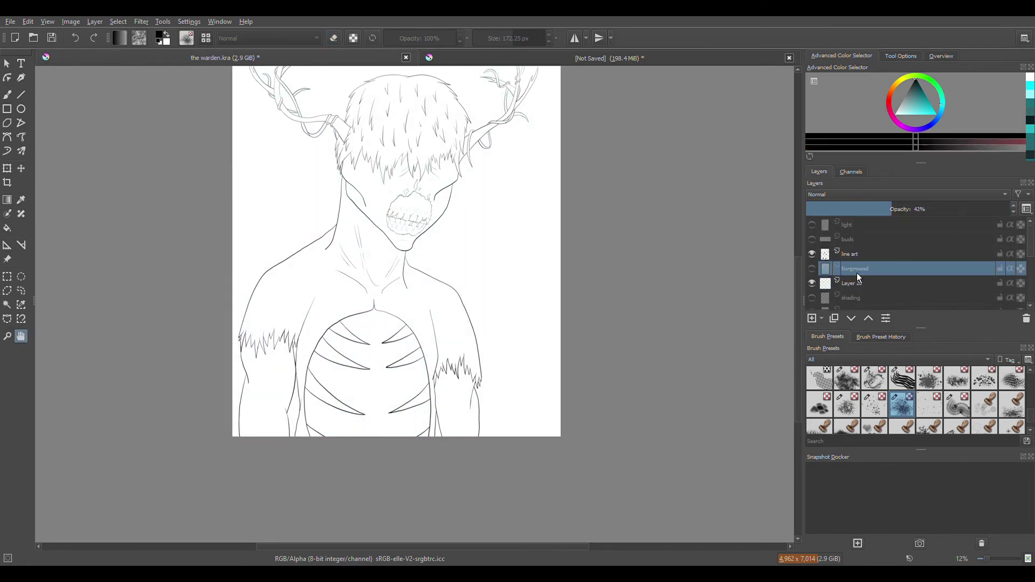
scroll(940, 358, "down", 1)
key("b")
scroll(415, 265, "up", 8)
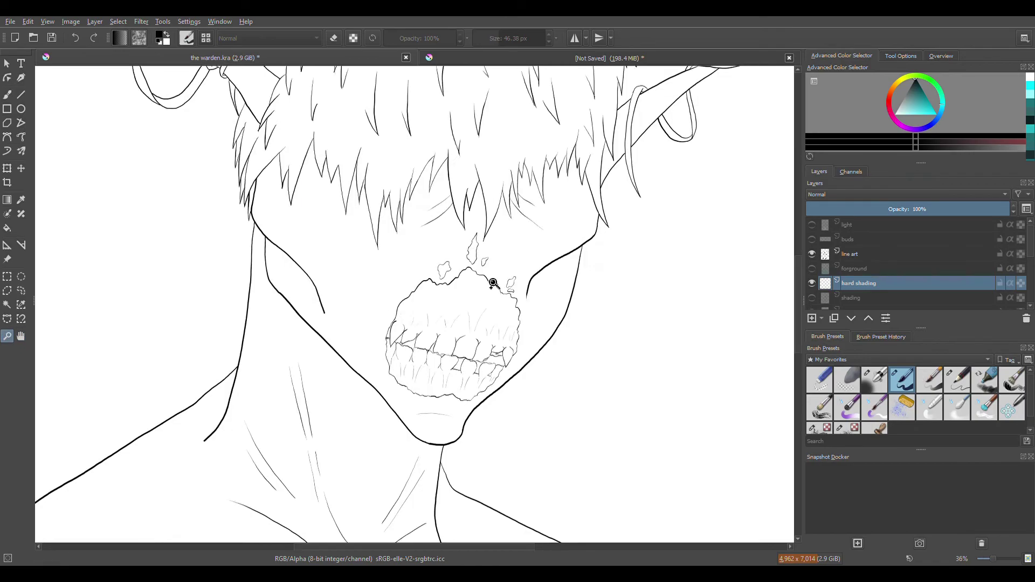
left_click(916, 209)
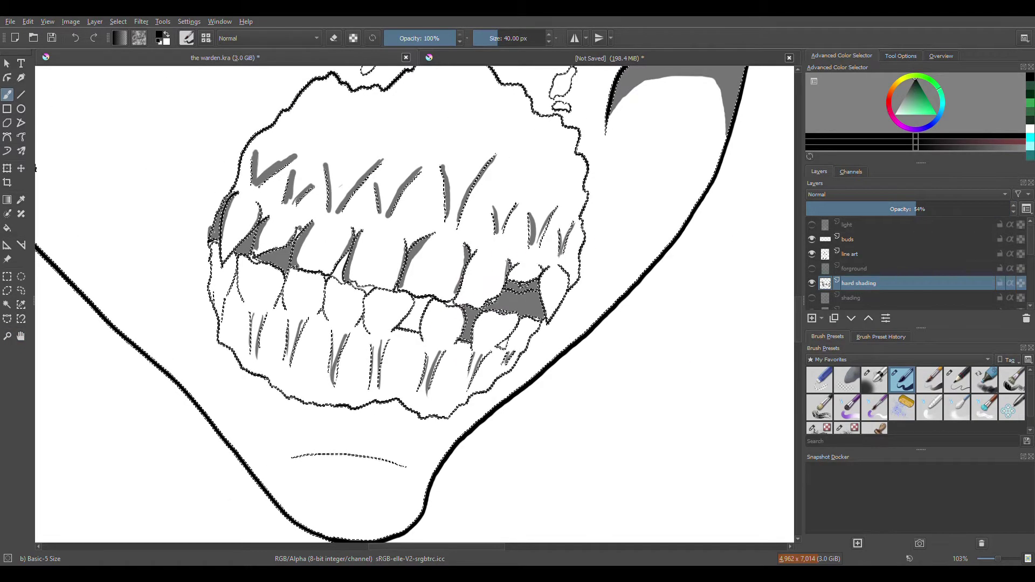
Shade the gaps between the teeth, the gum lines and the chin crease in black with the 40 px Basic-5 Size brush
left_click_drag(562, 270, 566, 308)
mouse_move(216, 197)
left_mouse_down()
mouse_move(221, 250)
mouse_move(242, 288)
left_mouse_up()
mouse_move(213, 151)
left_mouse_down()
mouse_move(227, 258)
mouse_move(281, 299)
mouse_move(232, 302)
left_mouse_up()
left_click_drag(294, 456, 407, 464)
left_click_drag(210, 173, 258, 297)
Shade the neck beneath the jawline in black on the hard shading layer
scroll(435, 343, "up", 15)
scroll(435, 329, "down", 10)
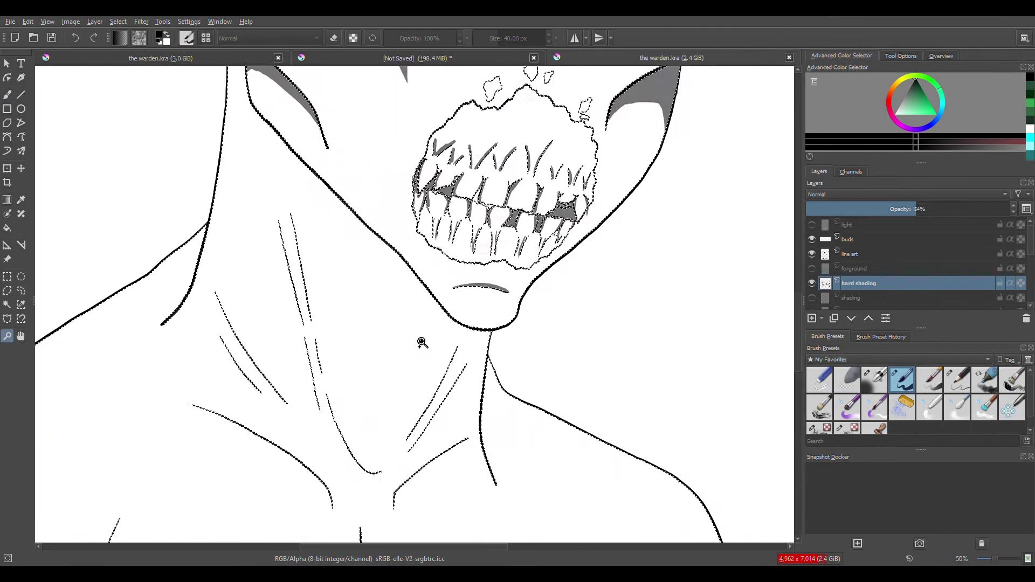
key("b")
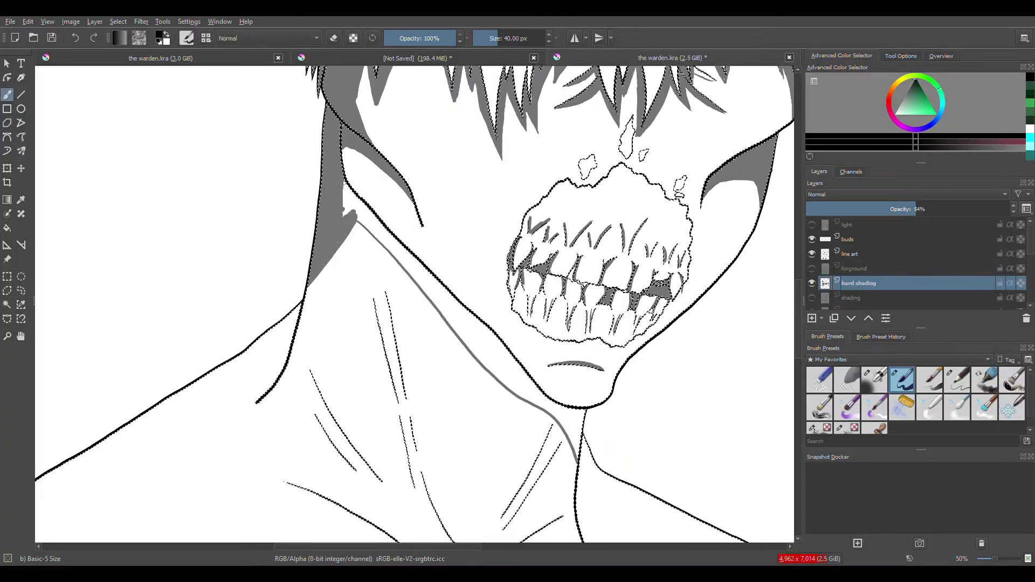
left_click_drag(366, 220, 381, 236)
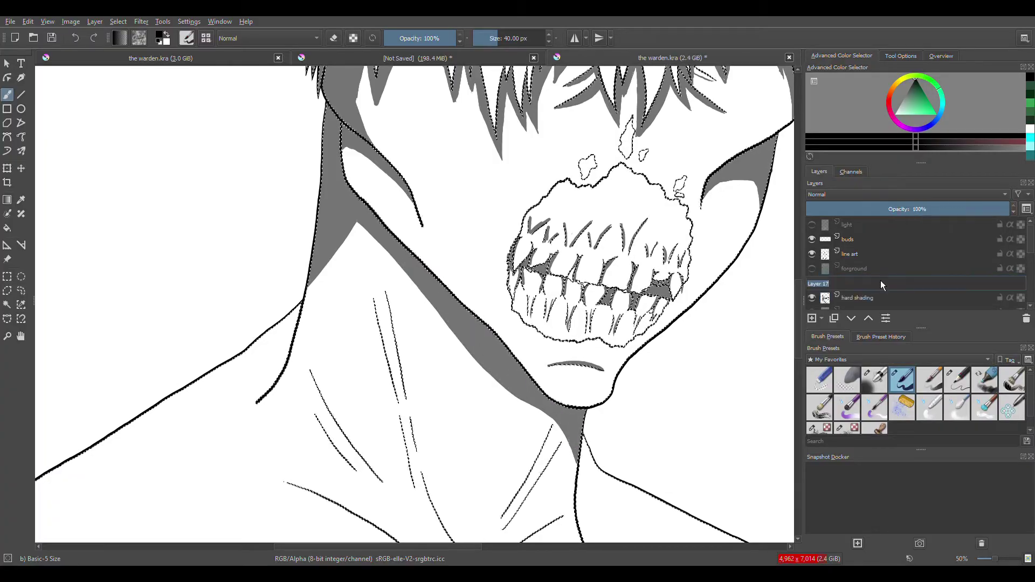
Show the background layer and paint a white cheek highlight on a new hard light layer at 46% opacity
scroll(829, 273, "down", 3)
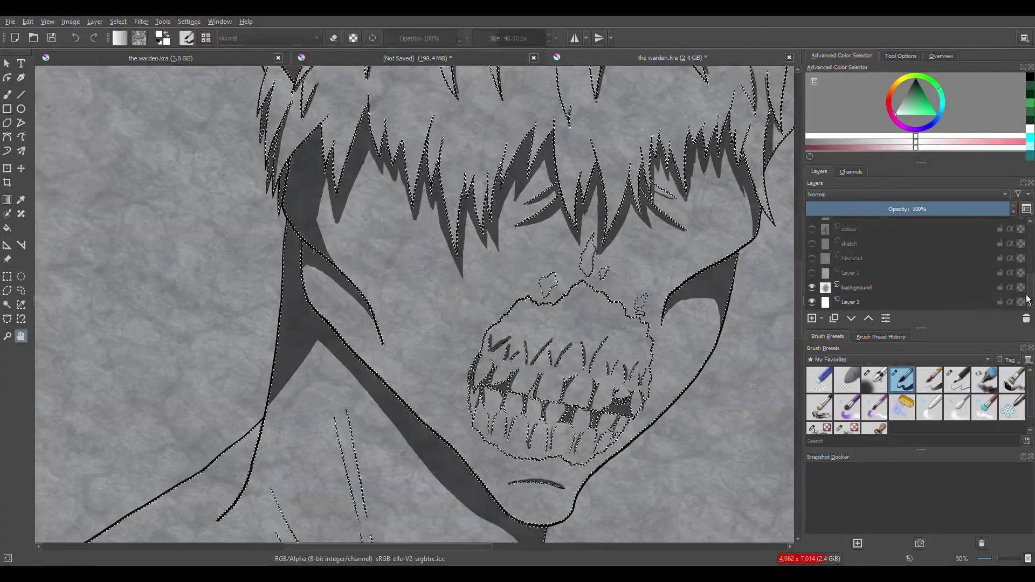
mouse_move(374, 232)
left_mouse_down()
mouse_move(438, 273)
mouse_move(413, 354)
mouse_move(376, 232)
mouse_move(402, 291)
mouse_move(410, 270)
mouse_move(415, 313)
mouse_move(414, 301)
left_mouse_up()
scroll(503, 341, "down", 5)
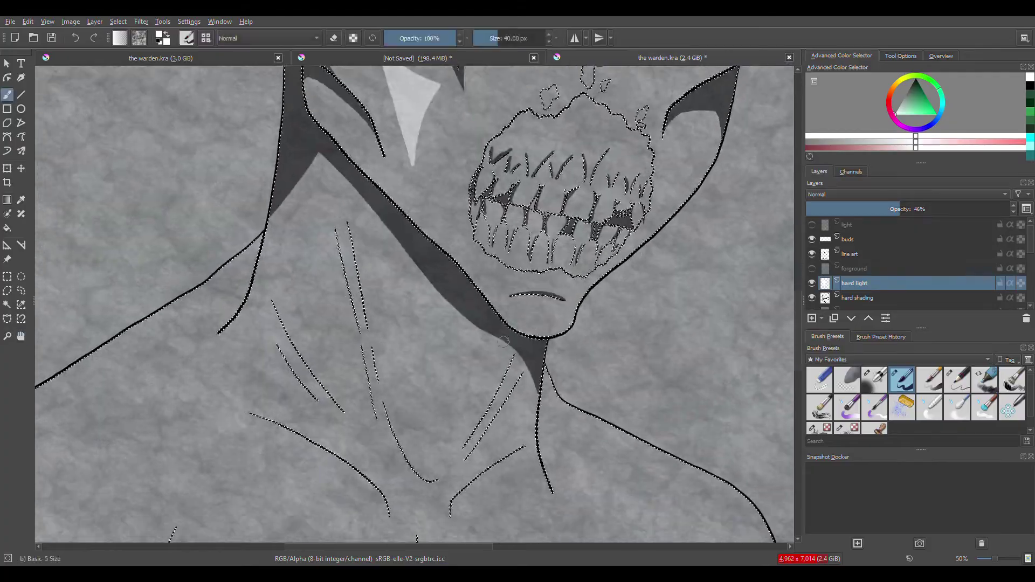
Paint white highlights between the neck tendon lines on the hard light layer
left_click_drag(273, 322, 325, 401)
left_click_drag(368, 351, 376, 414)
left_click_drag(515, 371, 467, 446)
key("e")
key("e")
Shade along the neck tendons and collarbones in black on the hard shading layer
key("Page_Down")
left_click_drag(330, 266, 479, 158)
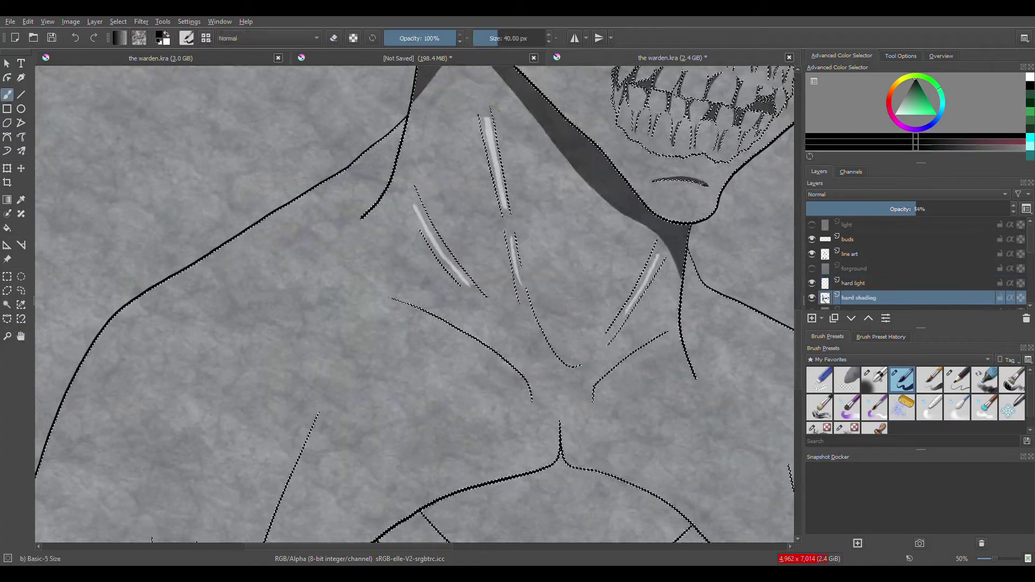
left_click_drag(423, 216, 464, 283)
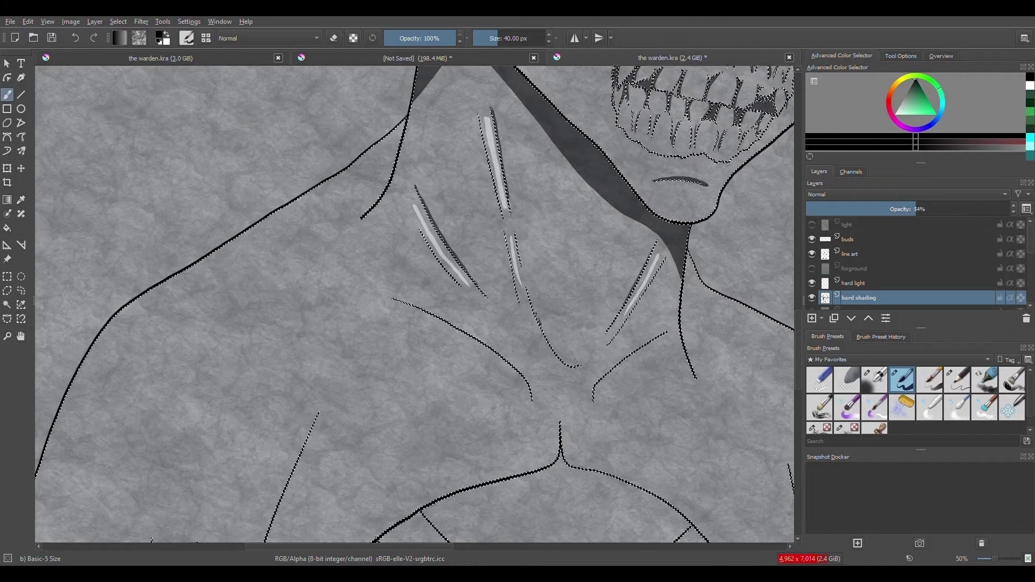
left_click_drag(539, 324, 577, 366)
left_click_drag(666, 333, 596, 388)
left_click_drag(399, 301, 535, 393)
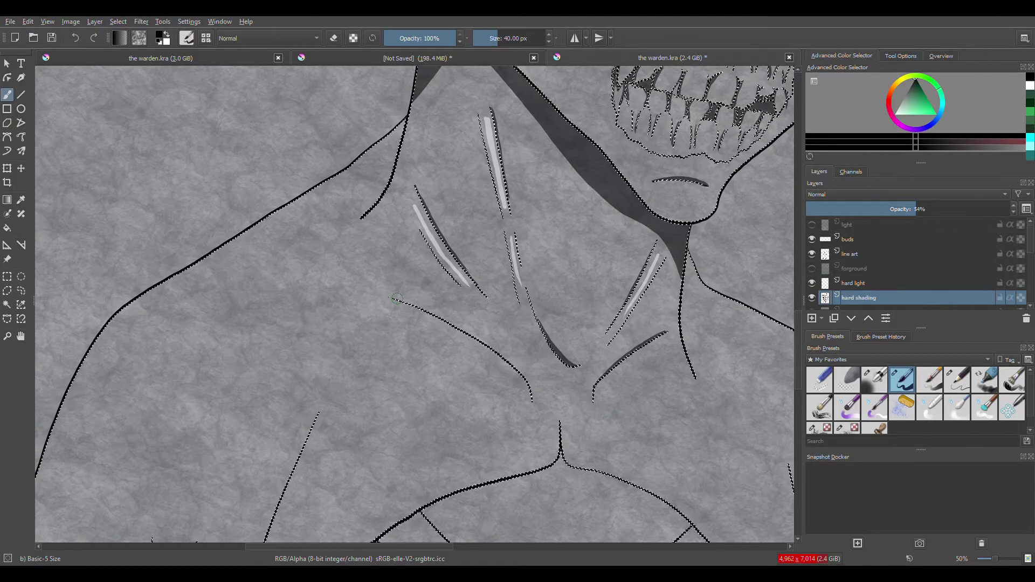
Shade the outer edge of the left shoulder and upper arm in black, starting from the neck
left_click_drag(435, 348, 612, 296)
mouse_move(566, 99)
left_mouse_down()
mouse_move(226, 409)
mouse_move(205, 447)
left_mouse_up()
left_click_drag(378, 178, 216, 448)
left_click_drag(302, 312, 525, 223)
mouse_move(534, 160)
left_mouse_down()
mouse_move(505, 213)
mouse_move(259, 334)
left_mouse_up()
mouse_move(361, 283)
left_mouse_down()
mouse_move(405, 258)
mouse_move(410, 280)
mouse_move(456, 146)
mouse_move(456, 108)
left_mouse_up()
Shade the lower left forearm and the strip beside the ribcage in black on the hard light layer
key("ctrl+space")
key("Page_Up")
left_click_drag(440, 286, 317, 250)
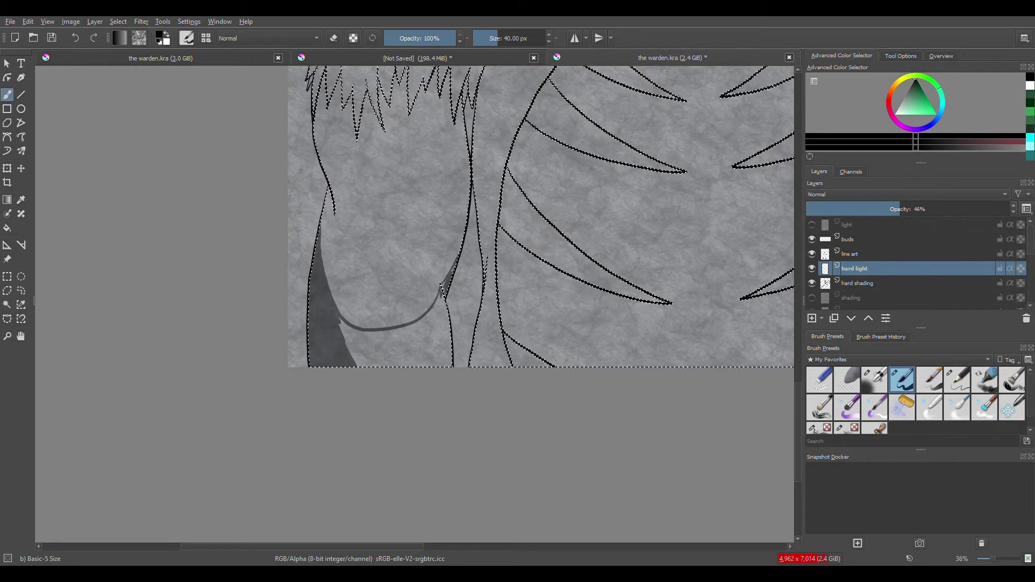
mouse_move(411, 325)
left_mouse_down()
mouse_move(350, 348)
mouse_move(370, 350)
left_mouse_up()
left_click_drag(554, 318, 449, 397)
mouse_move(380, 335)
left_mouse_down()
mouse_move(377, 437)
mouse_move(399, 427)
left_mouse_up()
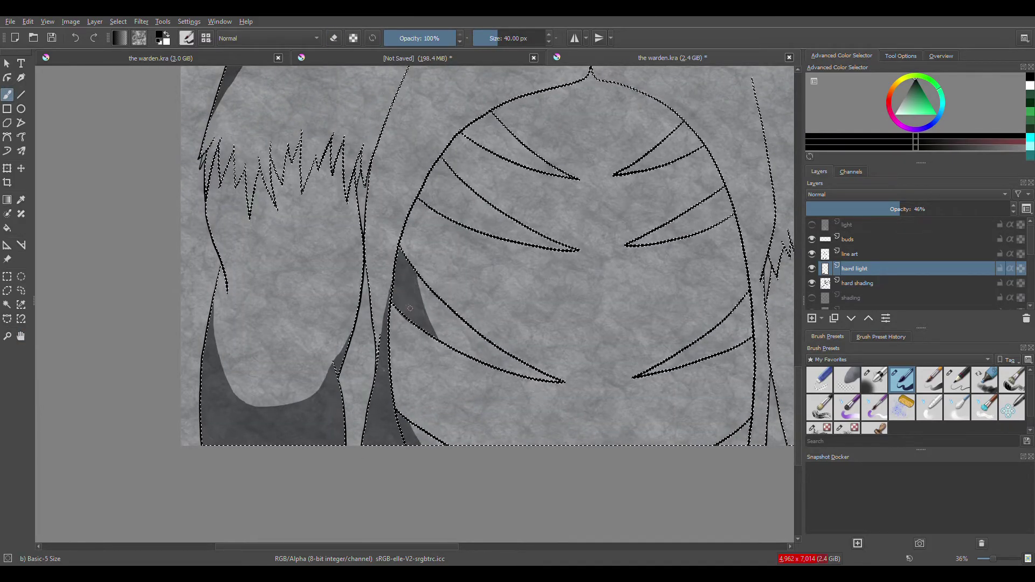
Shade the outer ends of the upper left ribs in black
left_click_drag(517, 218, 472, 273)
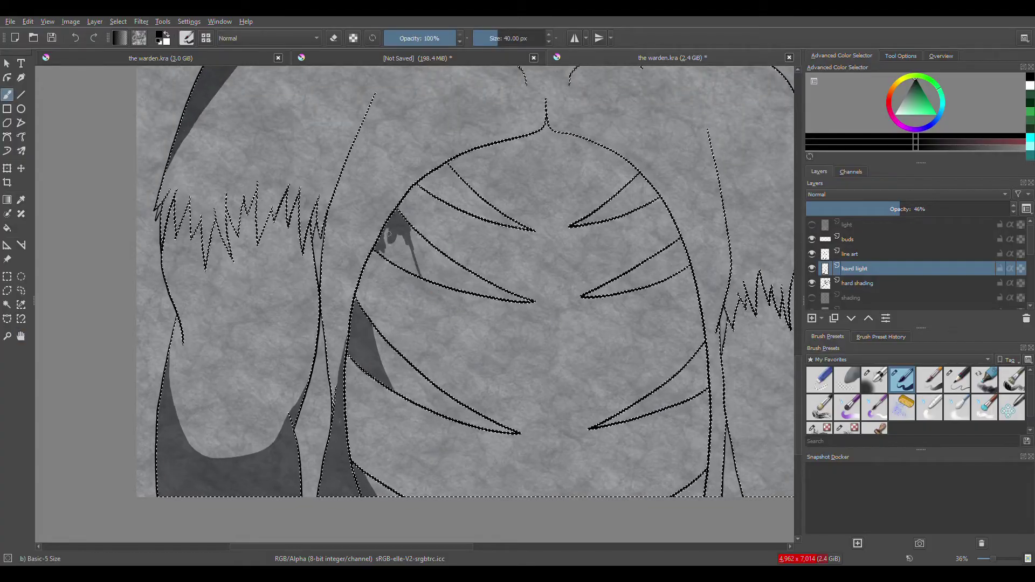
left_click_drag(403, 255, 402, 266)
left_click_drag(446, 166, 459, 208)
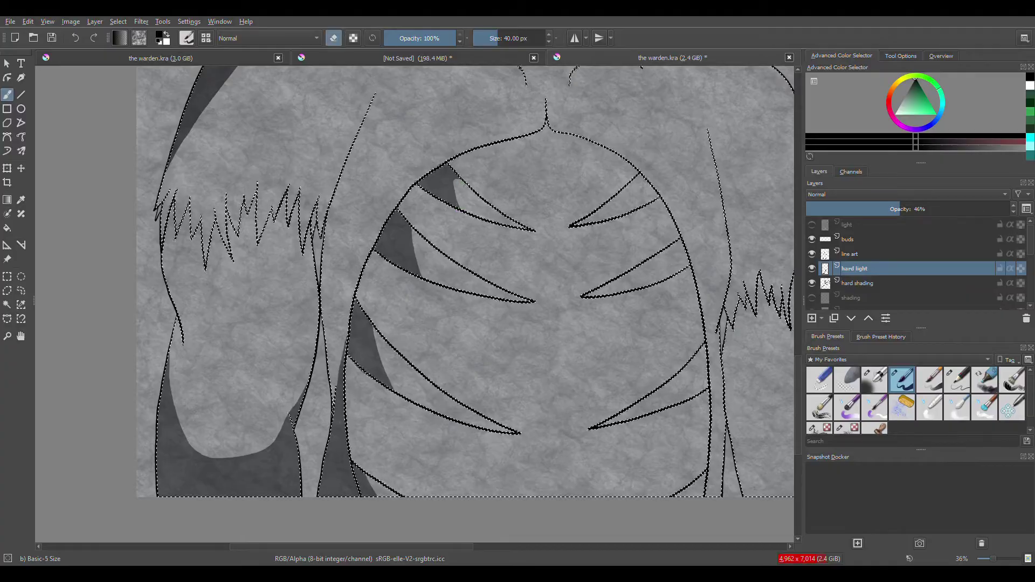
Shade the outer ends of the right ribs and the lower right forearm in black
left_click_drag(642, 347, 533, 314)
left_click_drag(544, 157, 519, 162)
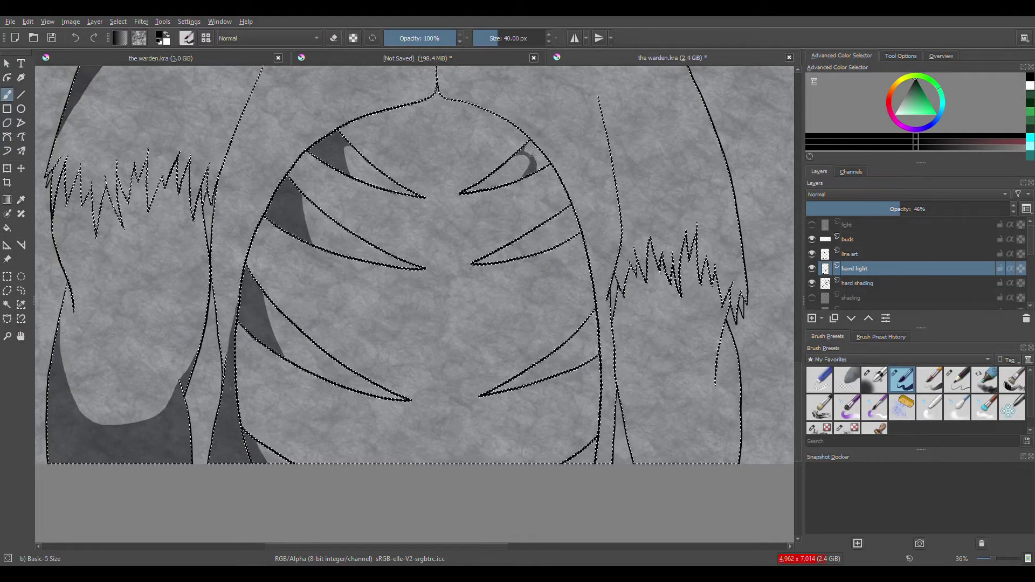
left_click_drag(572, 211, 537, 254)
left_click_drag(560, 347, 547, 378)
left_click_drag(561, 229, 542, 250)
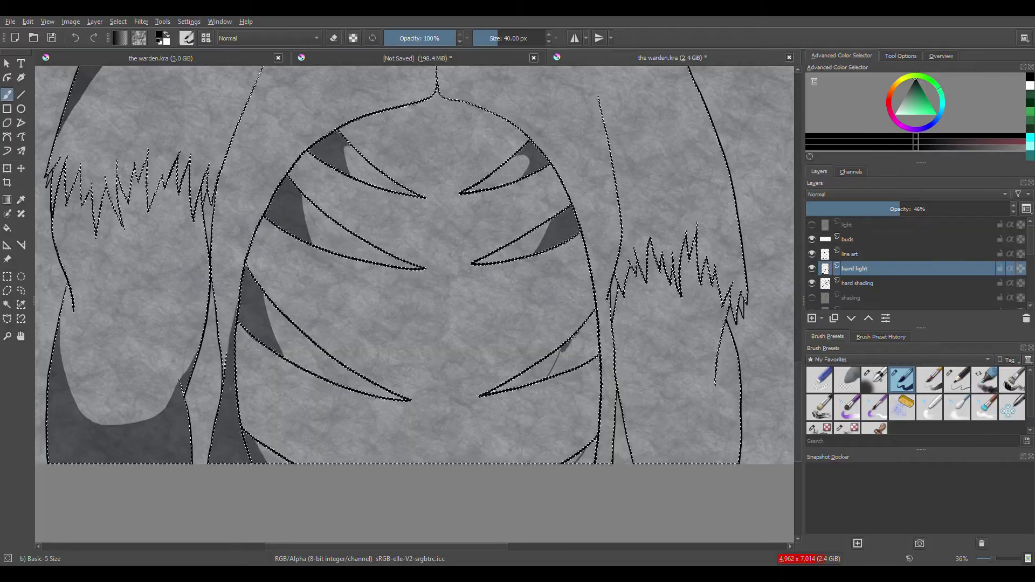
left_click_drag(585, 331, 561, 367)
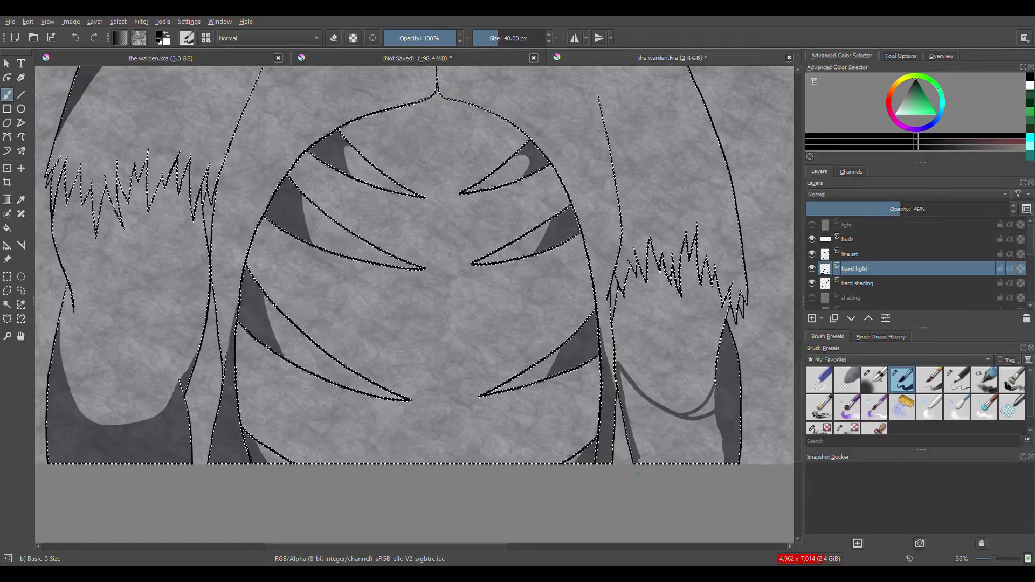
left_click_drag(648, 436, 699, 443)
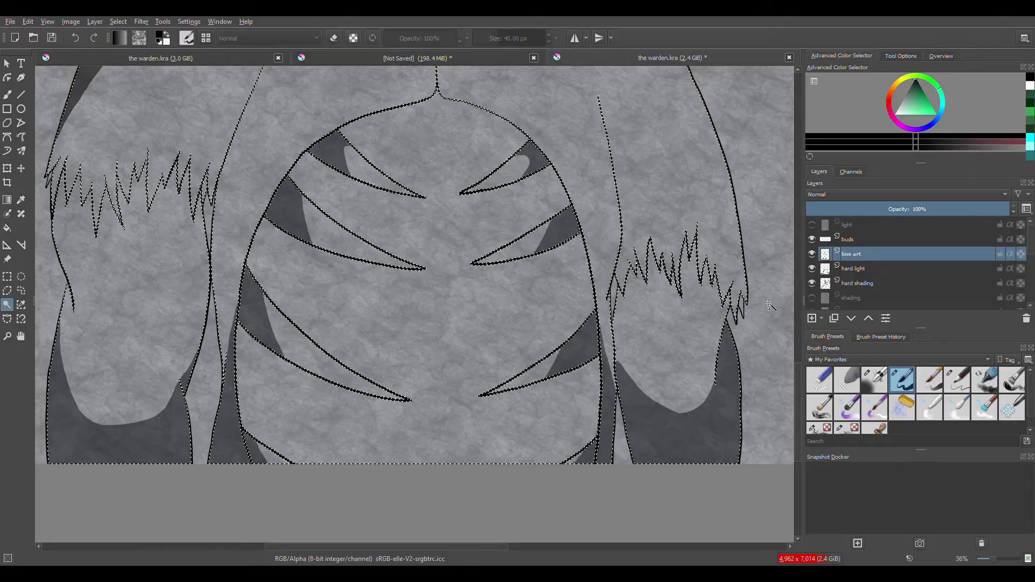
Shade the point above the ribcage and the outer edge of the right shoulder in black, and return to the hard shading layer
key("b")
scroll(415, 302, "up", 4)
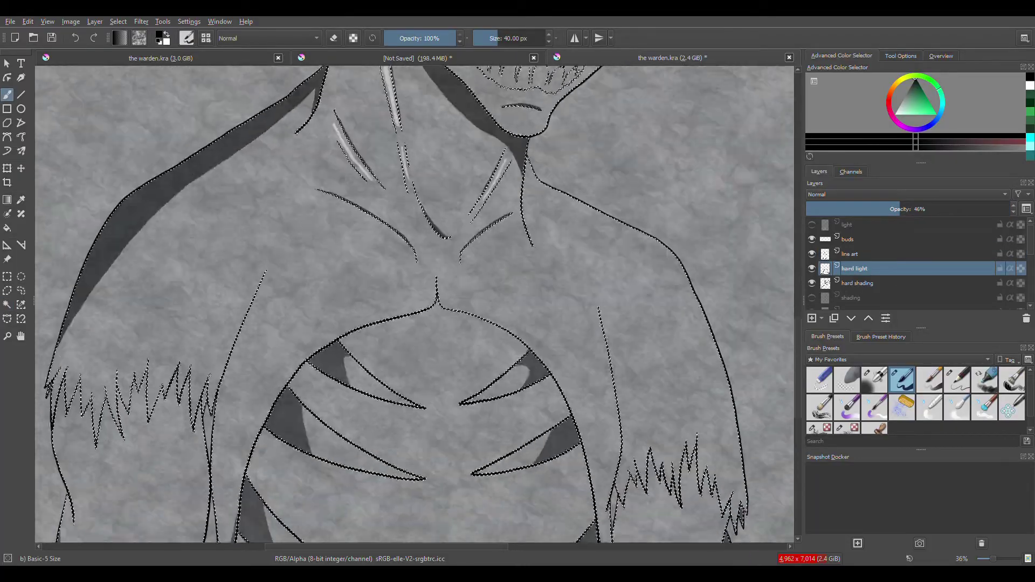
scroll(431, 302, "right", 4)
left_click_drag(440, 240, 429, 221)
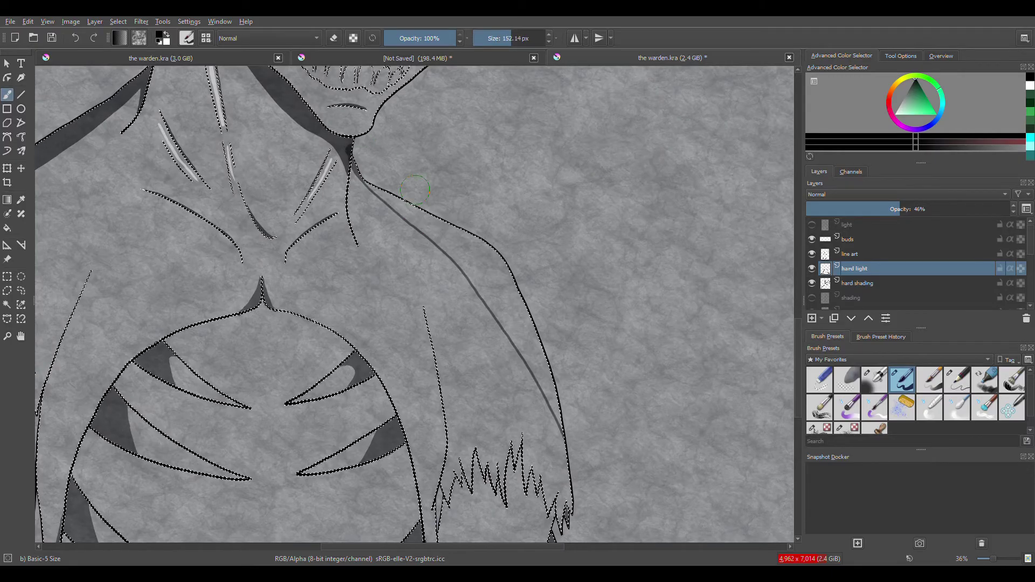
scroll(513, 279, "down", 1)
scroll(486, 291, "left", 3)
key("Page_Down")
scroll(393, 312, "right", 5)
scroll(394, 313, "down", 3)
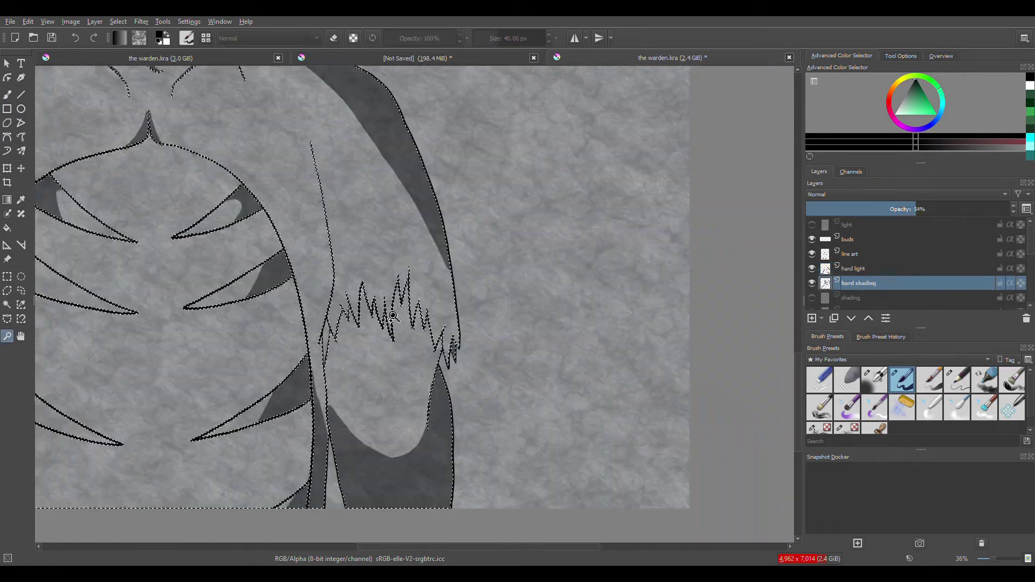
Show the light layer and paint white highlights on the right antler's hanging vine near its bud on the hard light layer
key("2")
key("x")
left_click(812, 224)
left_click(862, 224)
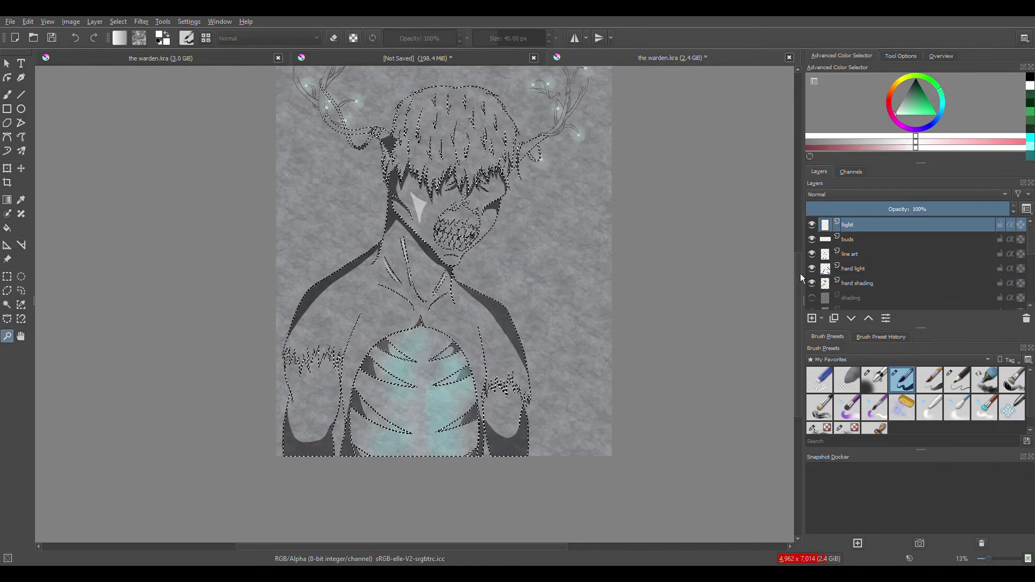
left_click(841, 268)
key("1")
key("b")
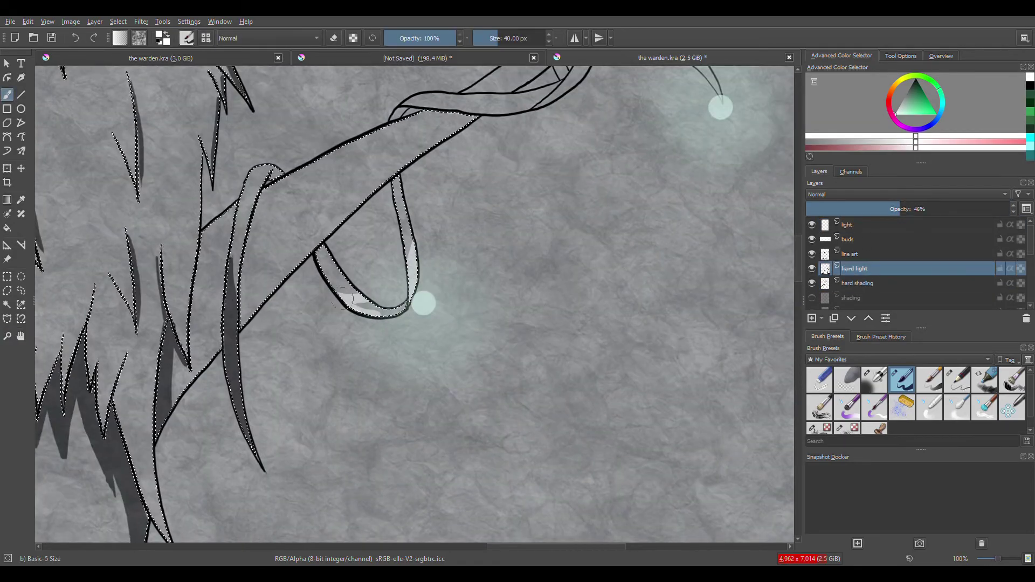
Add the remaining branches and vines of the right antler to the selection using the line art layer
scroll(361, 308, "up", 2)
left_click(861, 283)
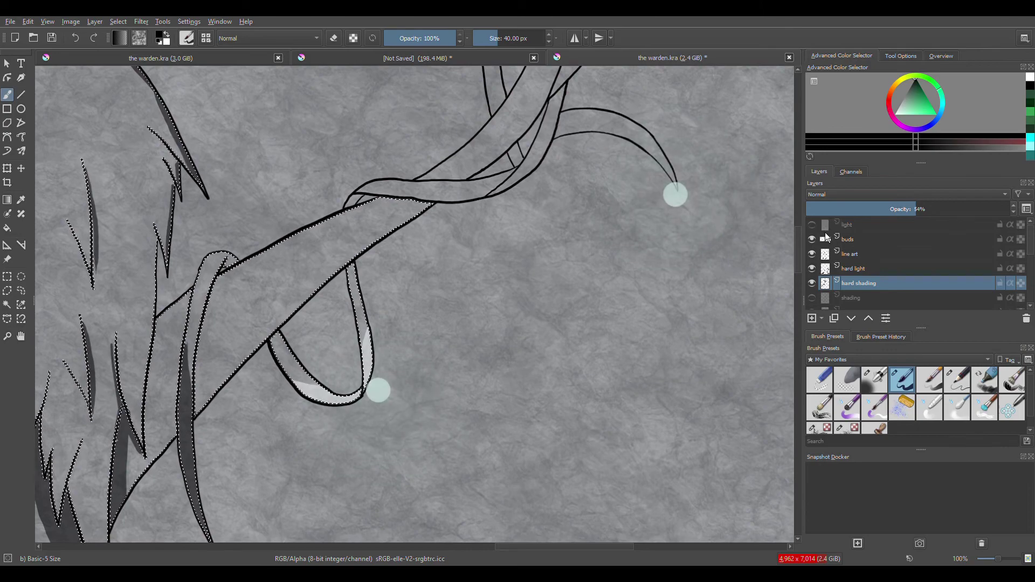
left_click(852, 253)
scroll(477, 255, "down", 2)
left_click_drag(477, 255, 488, 315)
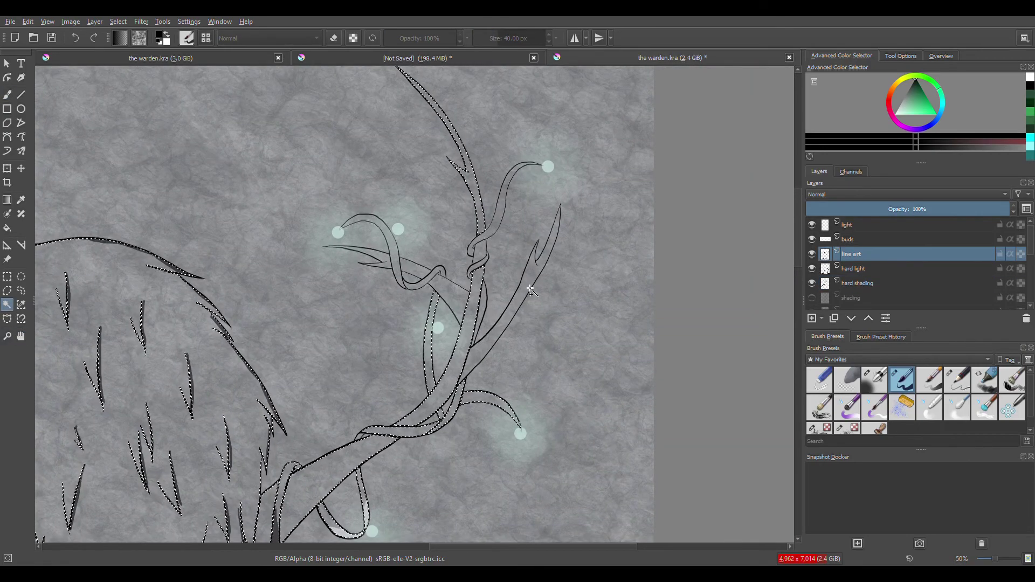
Highlight the right antler's vines near the buds in white on hard light, and shade the vine overlaps in black on hard shading
left_click(874, 284)
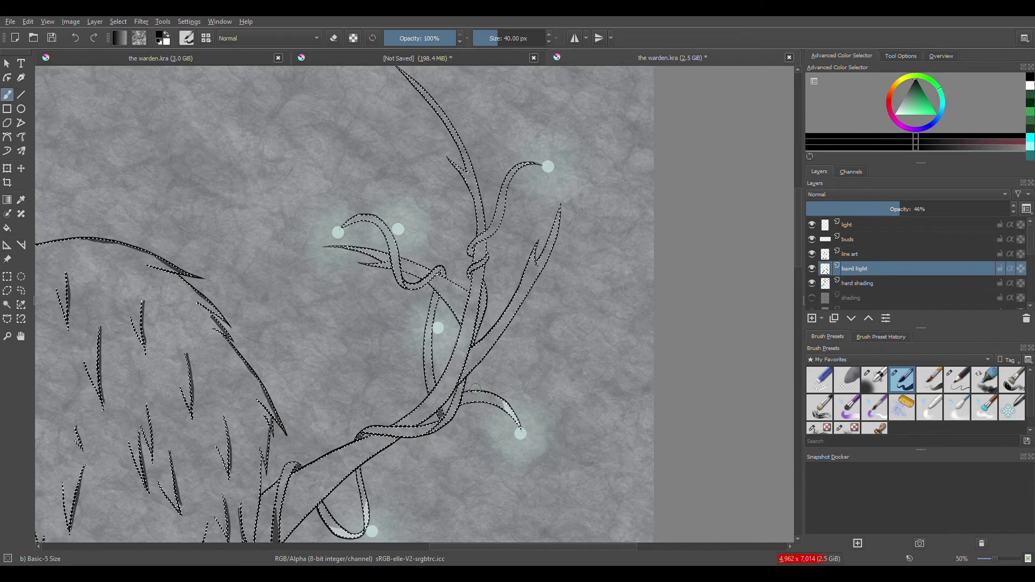
left_click(879, 275)
key("ctrl+space")
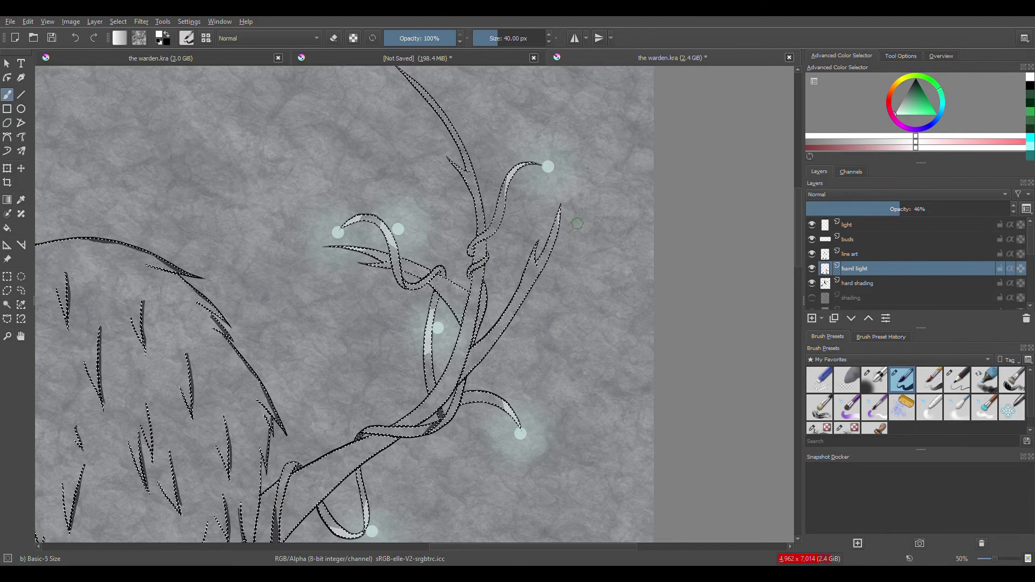
key("Page_Down")
left_click_drag(578, 223, 645, 223)
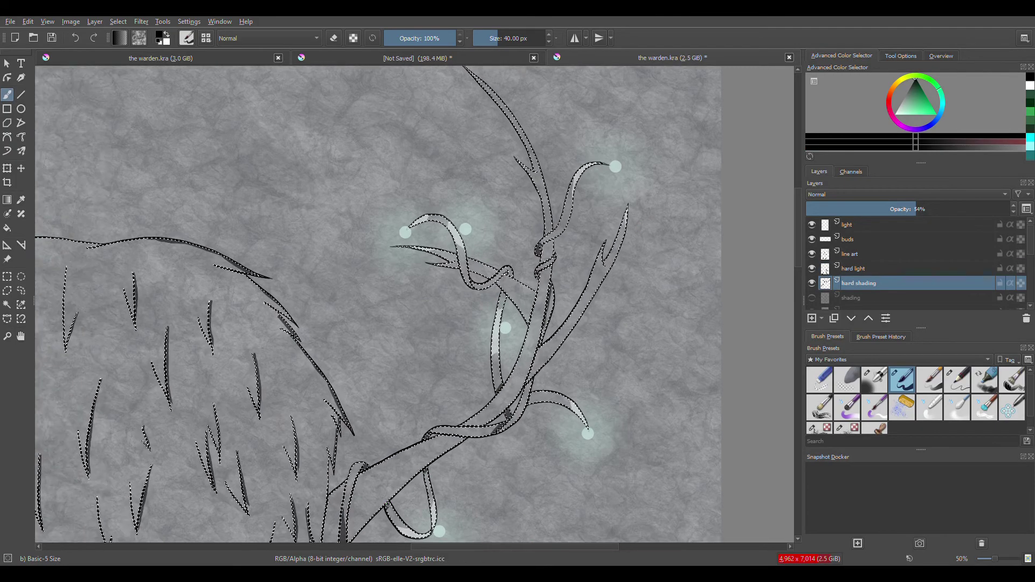
Add the left antler's branches and vines to the selection using the line art layer
key("m")
key("Page_Up")
key("Page_Up")
key("ctrl+shift+w")
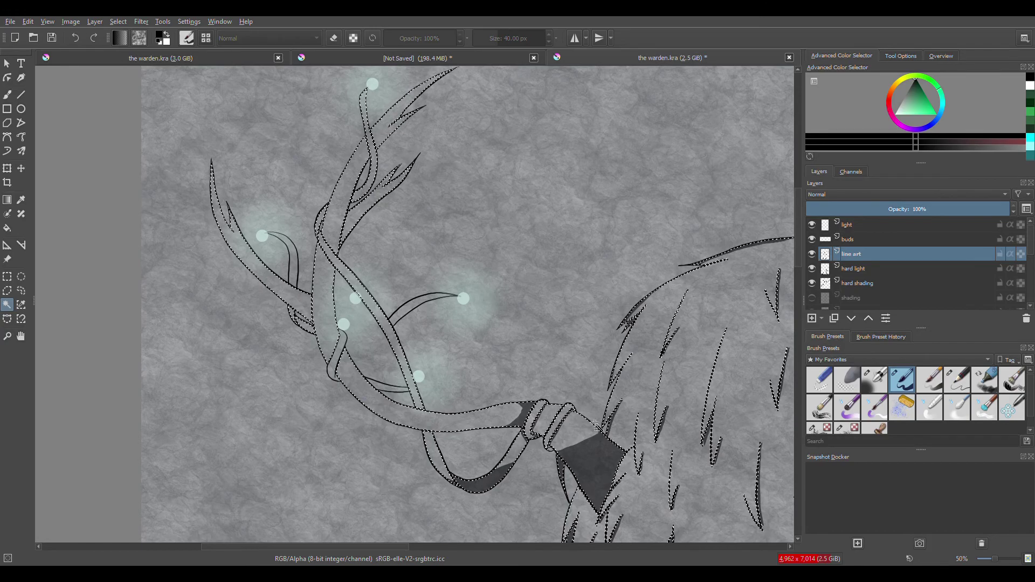
Highlight the left antler's vines and branches near the buds in white on hard light, and shade the vine overlaps in black
key("Page_Down")
key("b")
key("x")
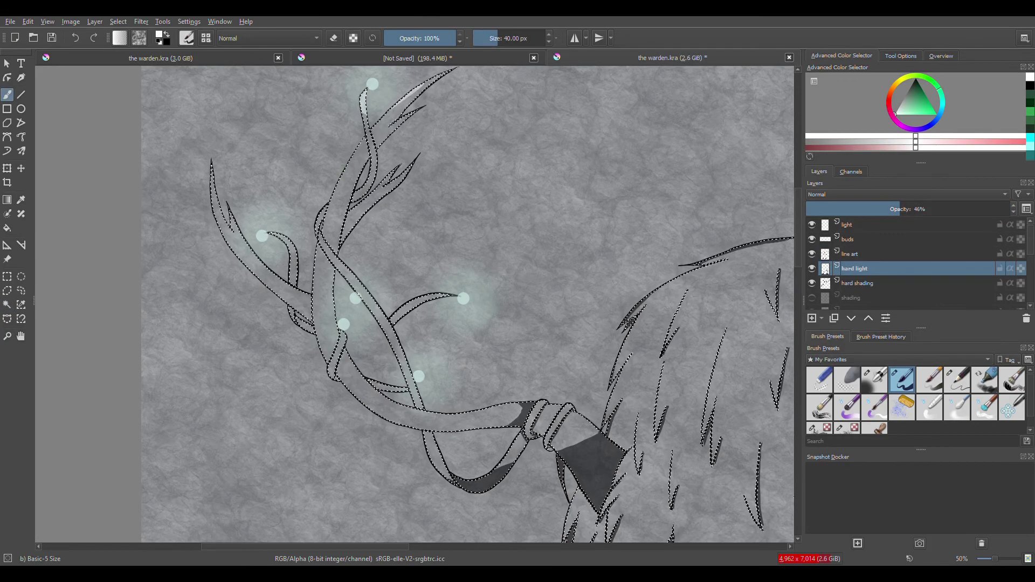
left_click_drag(341, 317, 334, 337)
left_click_drag(353, 292, 377, 318)
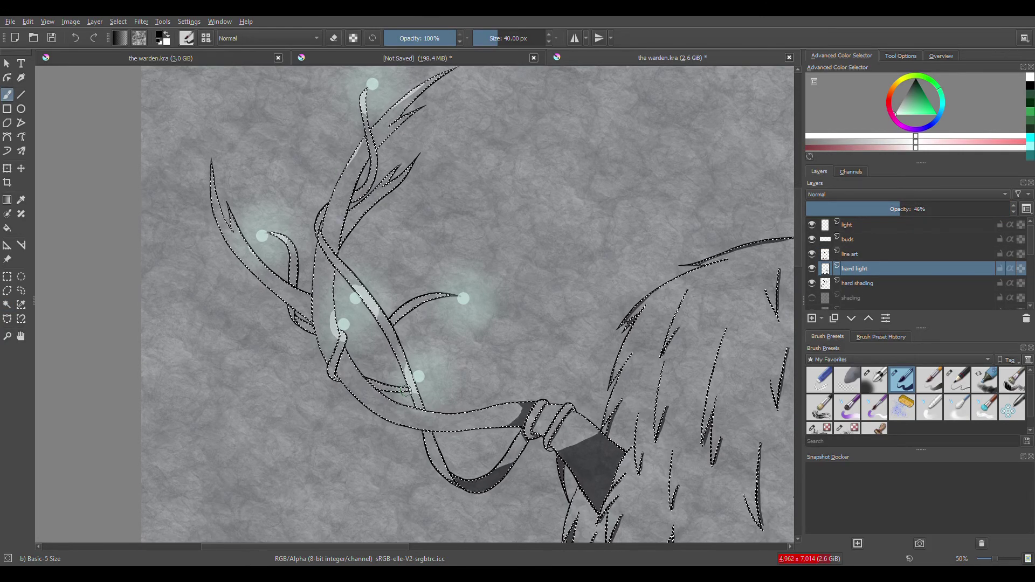
key("x")
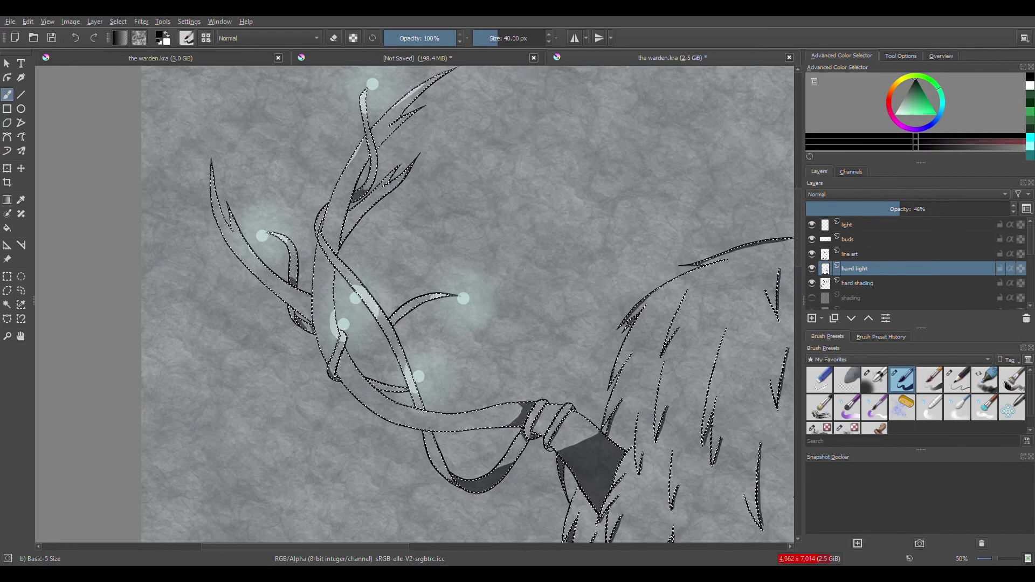
Clear the selection and show the hidden shading, detail and colour layers again
scroll(415, 160, "down", 5)
key("j")
scroll(881, 260, "down", 5)
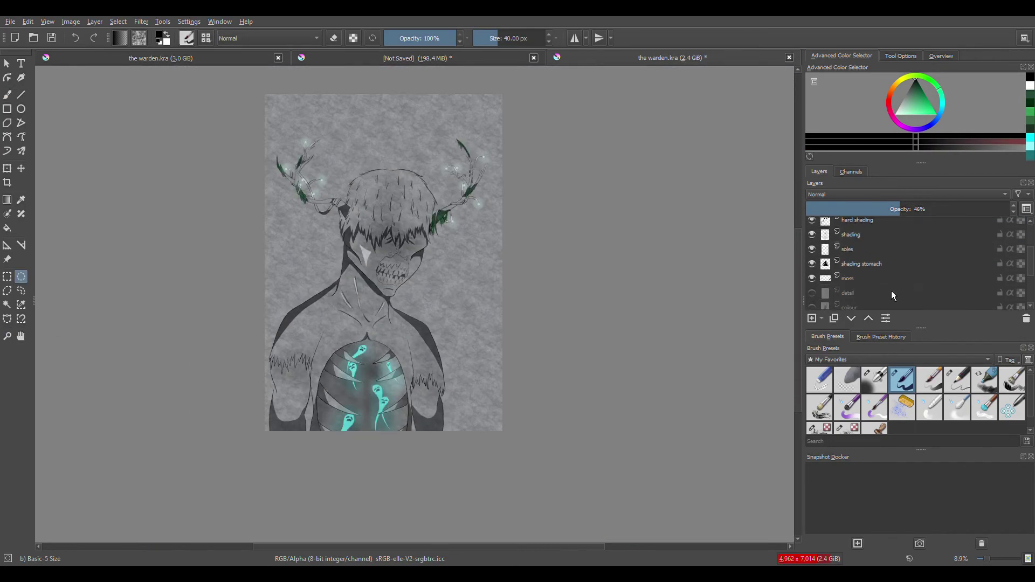
scroll(825, 282, "up", 3)
left_click(821, 250)
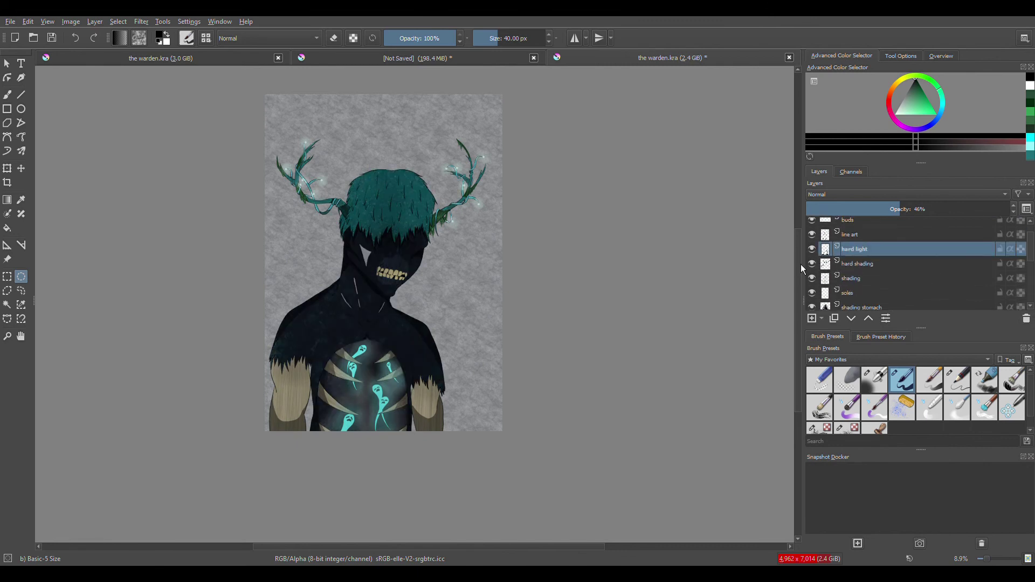
Airbrush soft pale blue light onto the figure on a new layer named light below hard shading, at 56% opacity
key("ctrl+z")
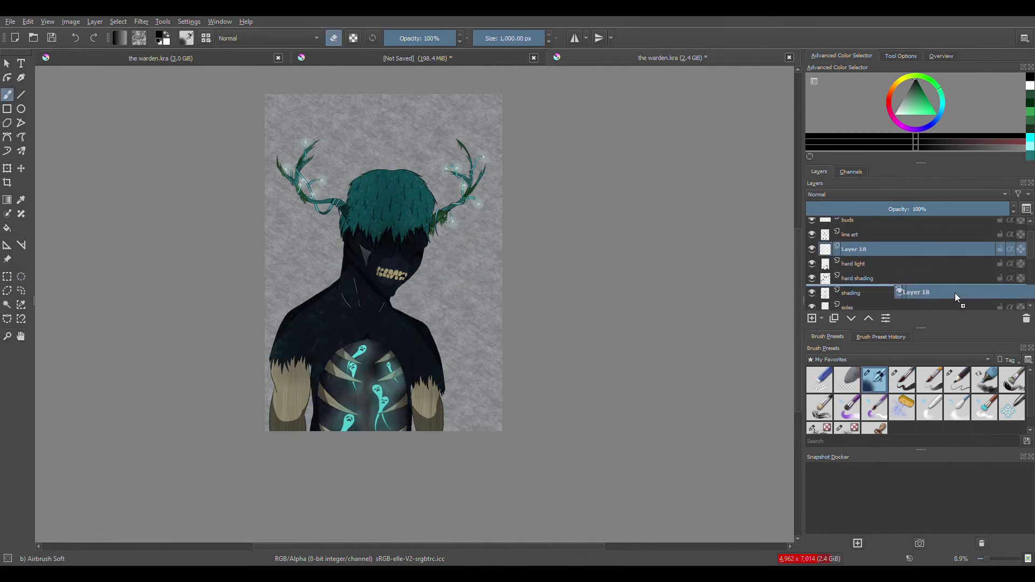
key("e")
left_click(902, 121)
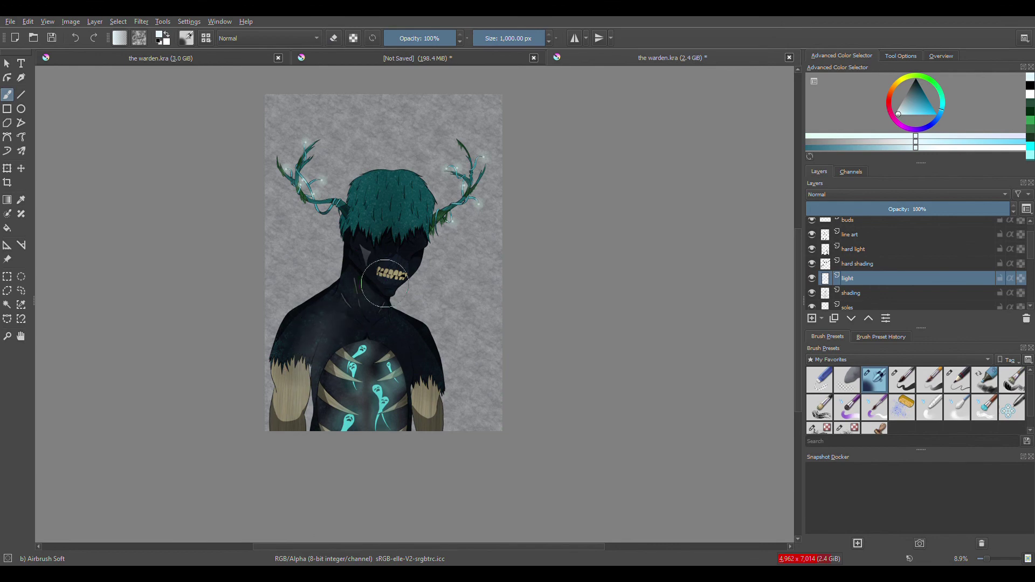
scroll(819, 229, "up", 1)
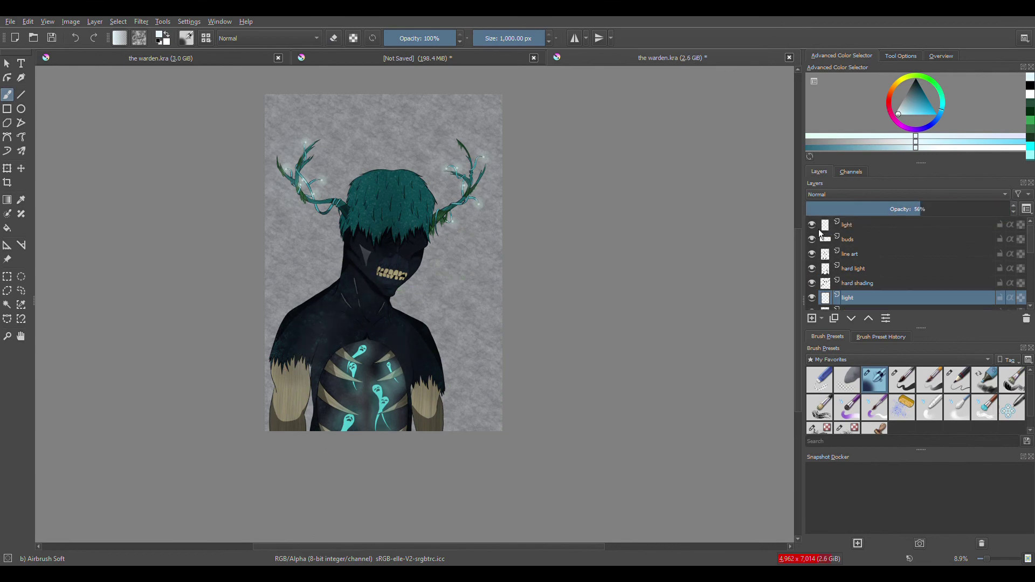
Airbrush a stronger pale blue glow around the buds of both antlers on the topmost light layer, and show the background again
key("ctrl+plus")
key("ctrl+plus")
scroll(814, 292, "down", 4)
scroll(825, 300, "up", 4)
left_click(847, 225)
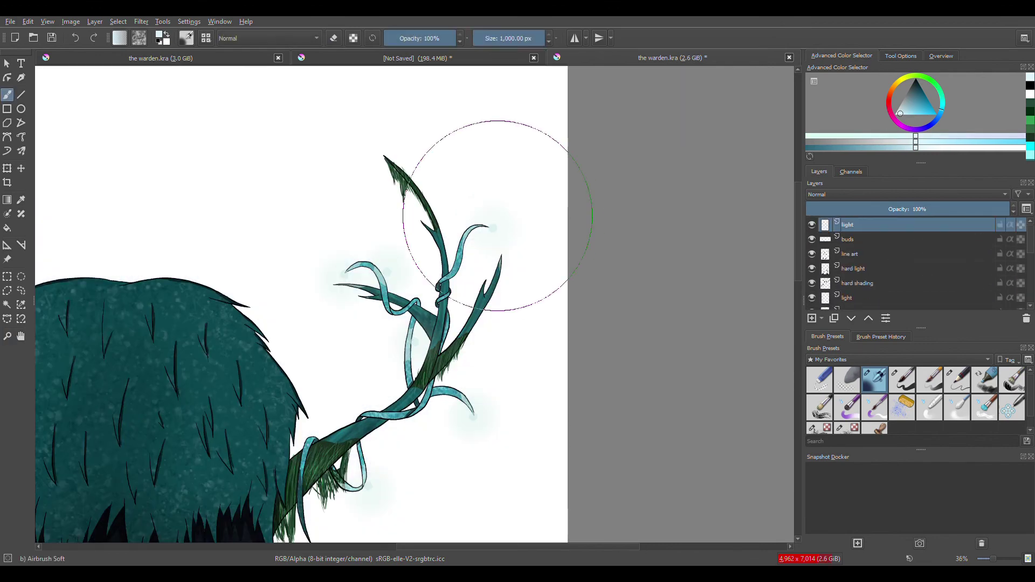
scroll(191, 243, "left", 10)
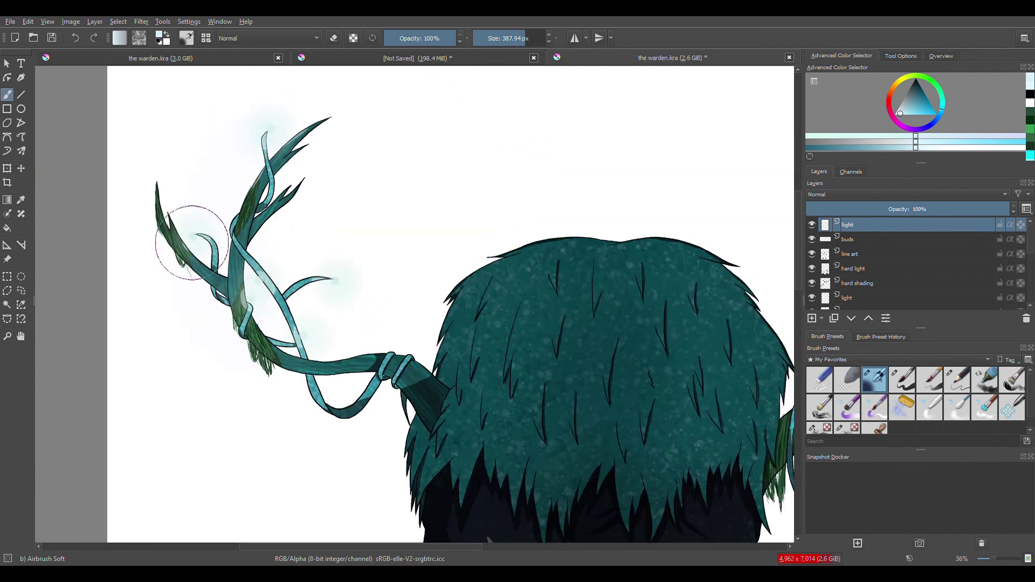
scroll(862, 264, "down", 3)
left_click(813, 287)
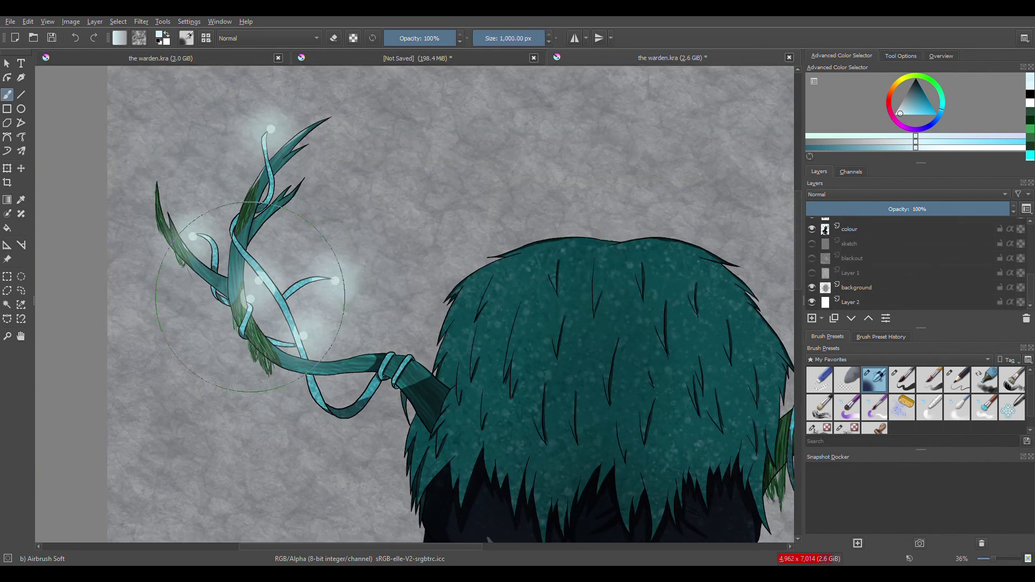
scroll(431, 302, "right", 1)
scroll(539, 378, "right", 8)
scroll(404, 210, "down", 4)
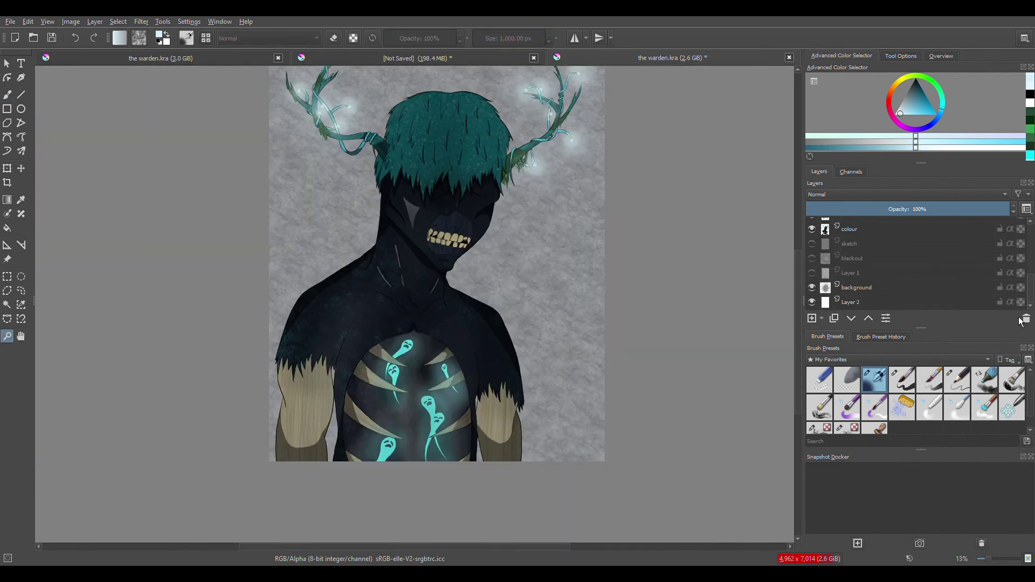
Toggle the visibility of the lower light layer, and add a new layer between the buds and line art layers
scroll(863, 264, "up", 4)
left_click(825, 269)
left_click(873, 299)
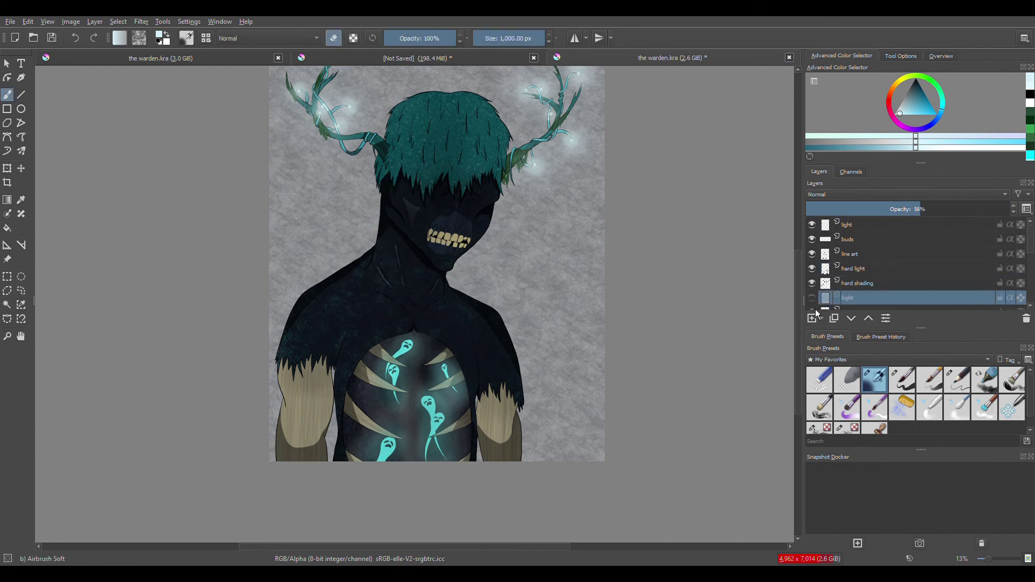
left_click_drag(916, 210, 974, 221)
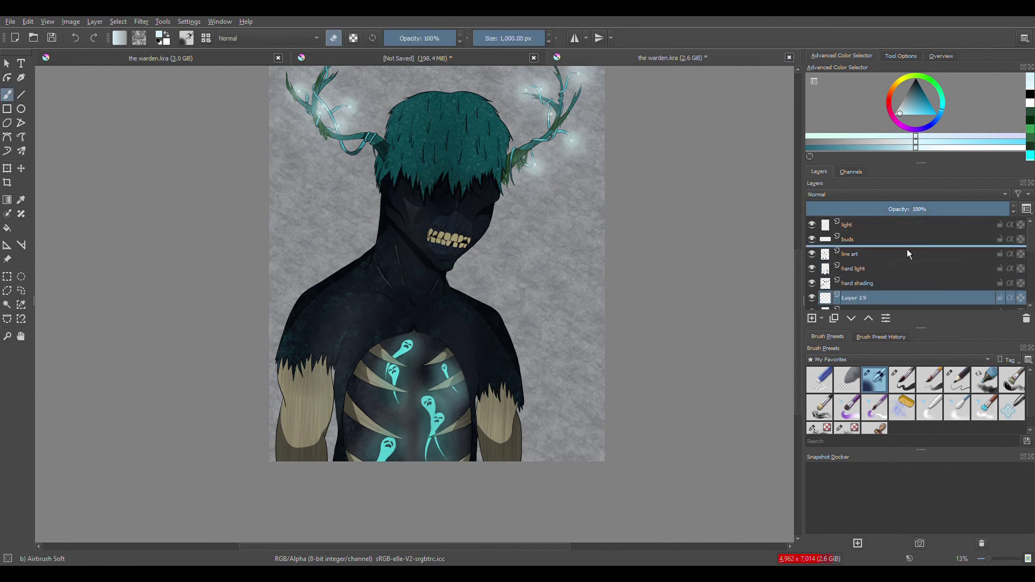
left_click_drag(908, 250, 908, 250)
Try a pale blue gradient from the figure's chest up to the canvas's upper edge on the new layer, and undo it
key("g")
scroll(862, 269, "down", 3)
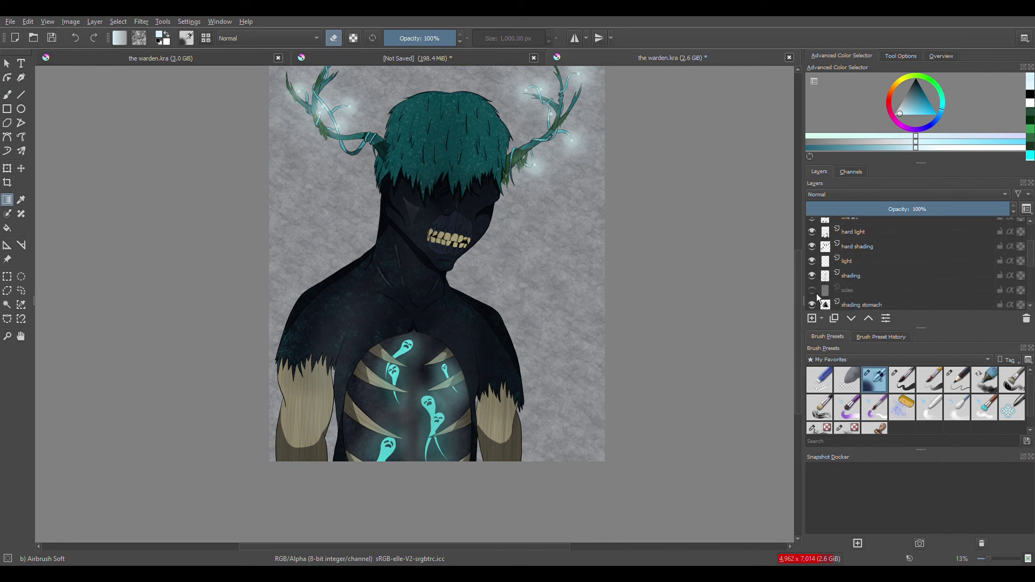
scroll(863, 269, "up", 3)
scroll(424, 265, "down", 2)
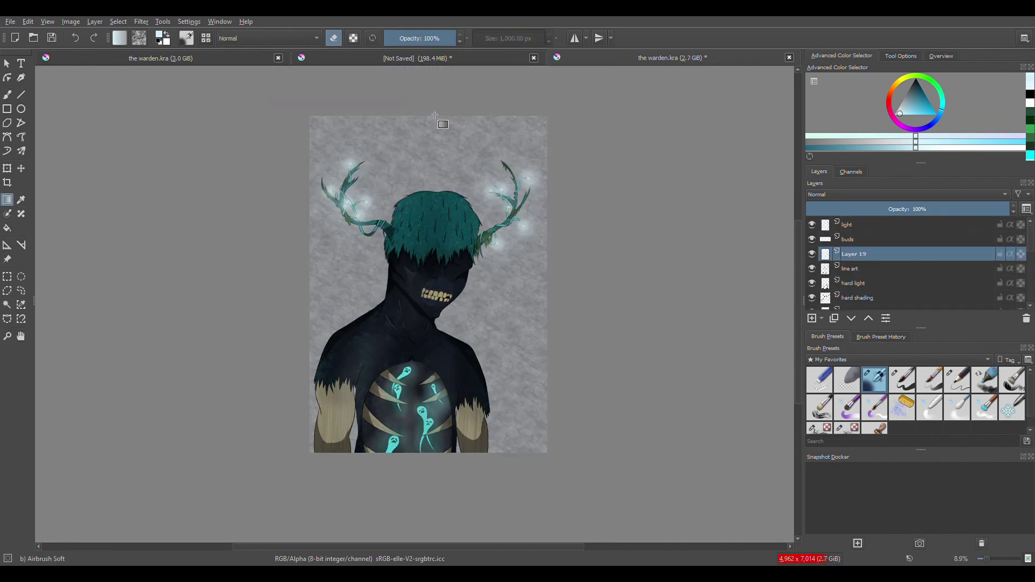
left_click_drag(431, 372, 430, 124)
key("ctrl+z")
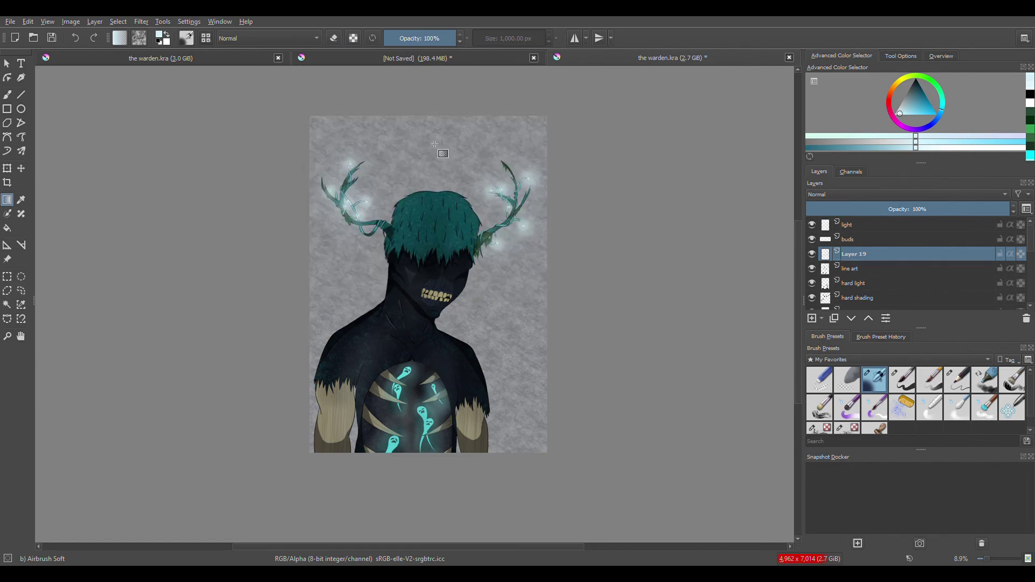